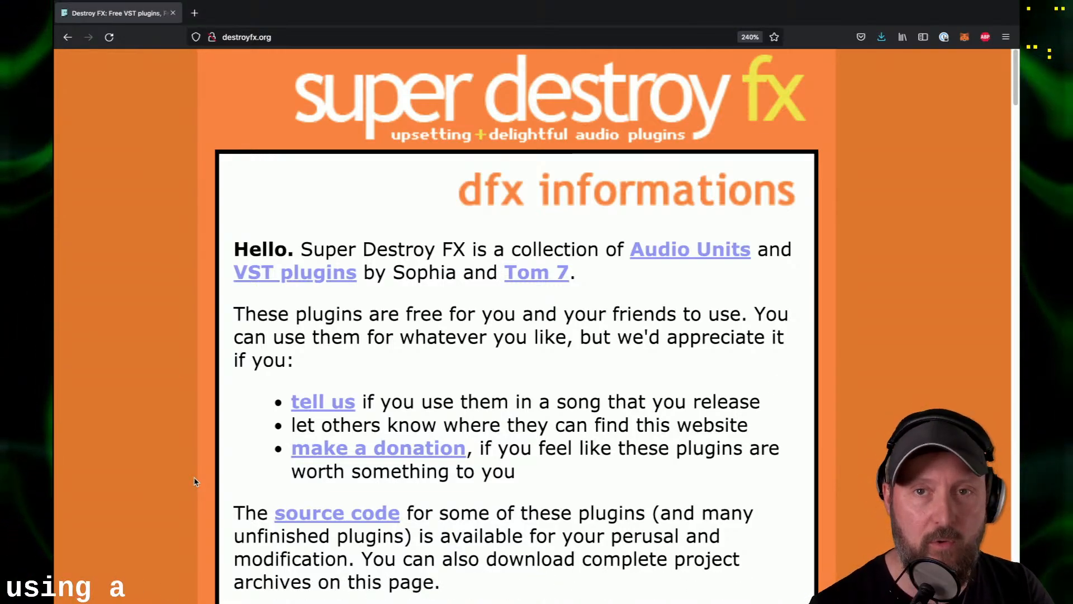
Step: Look through the plugin descriptions on the Super Destroy FX site from the introduction down to dfx buffer override
scroll(195, 481, down, 5)
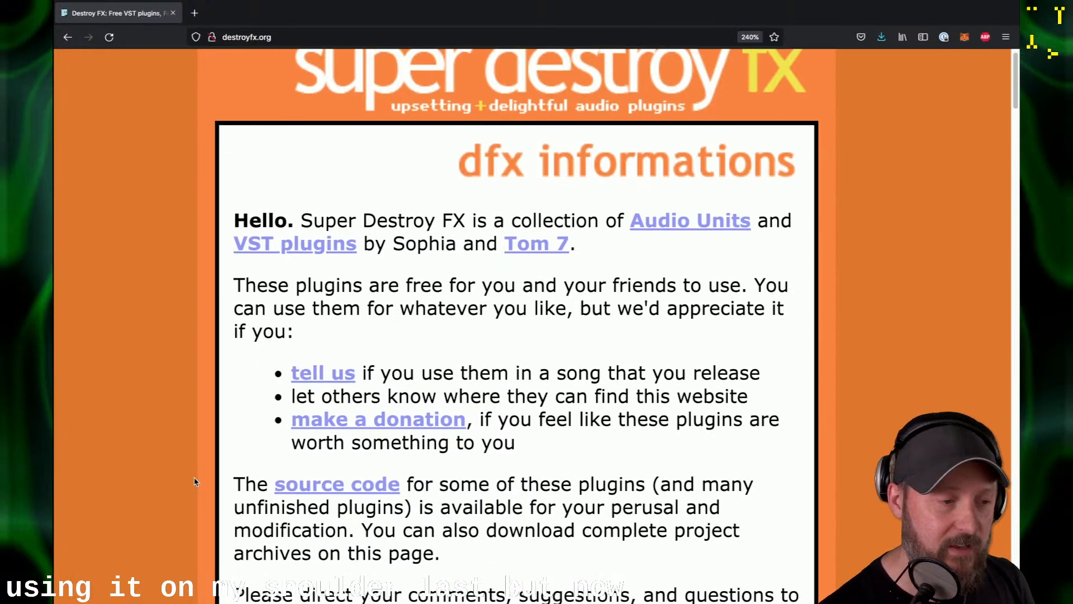
scroll(196, 482, down, 6)
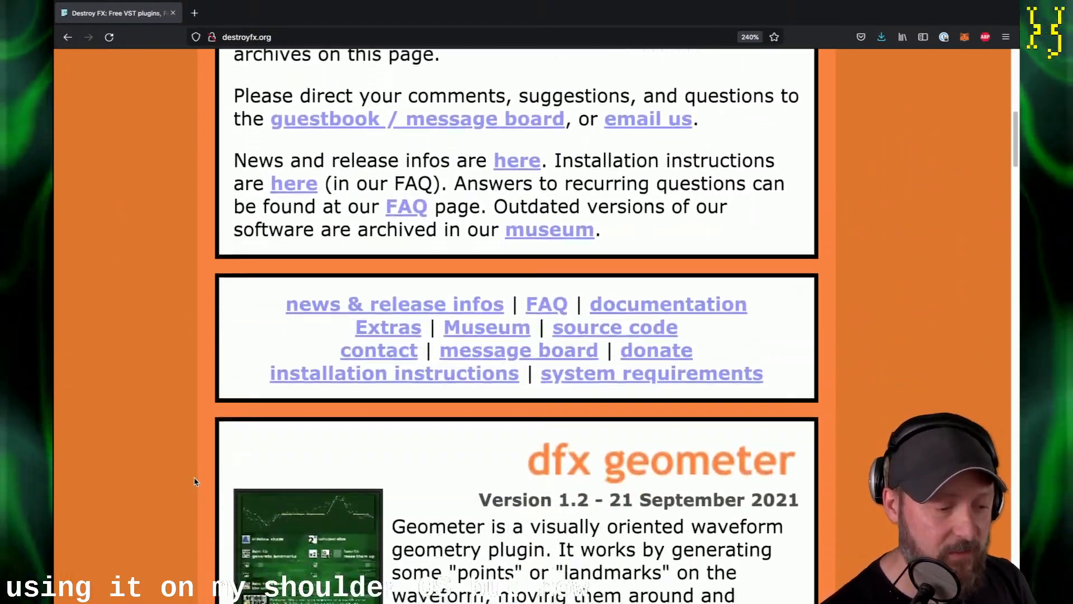
scroll(195, 482, down, 2)
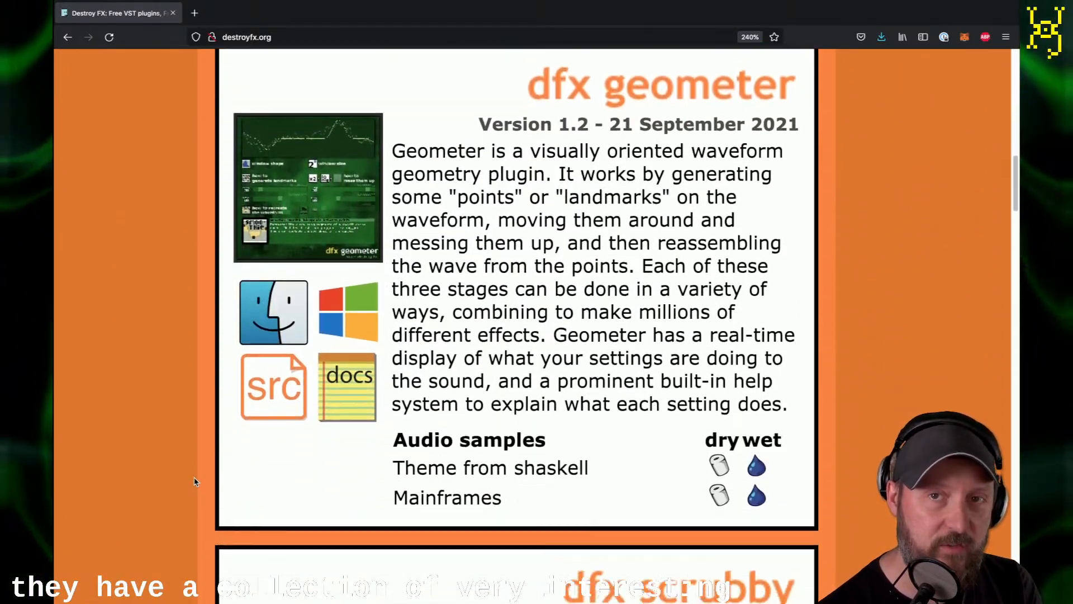
scroll(195, 481, down, 5)
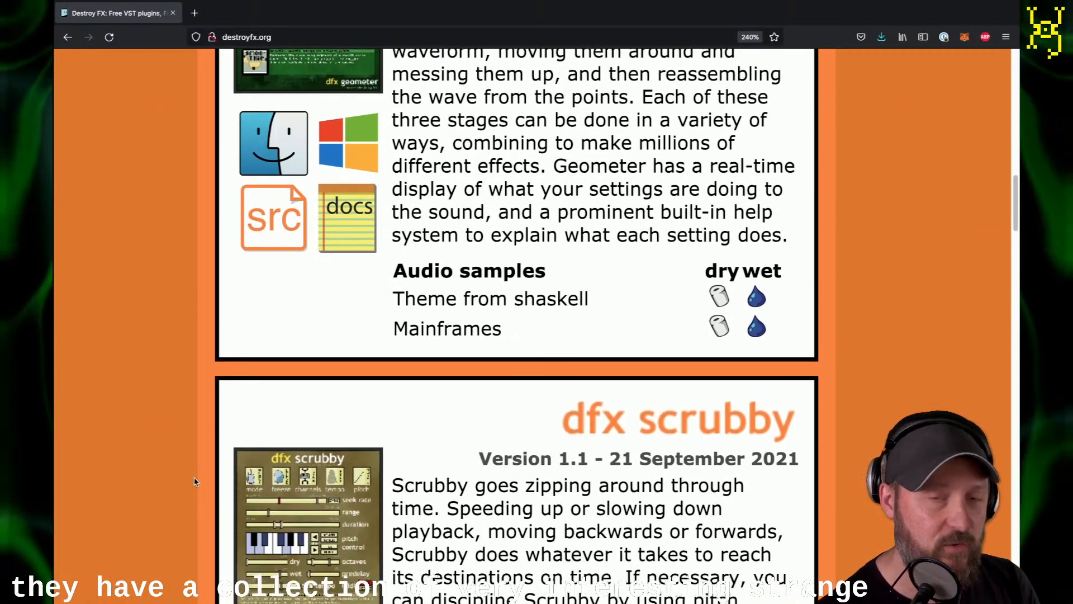
scroll(195, 482, down, 10)
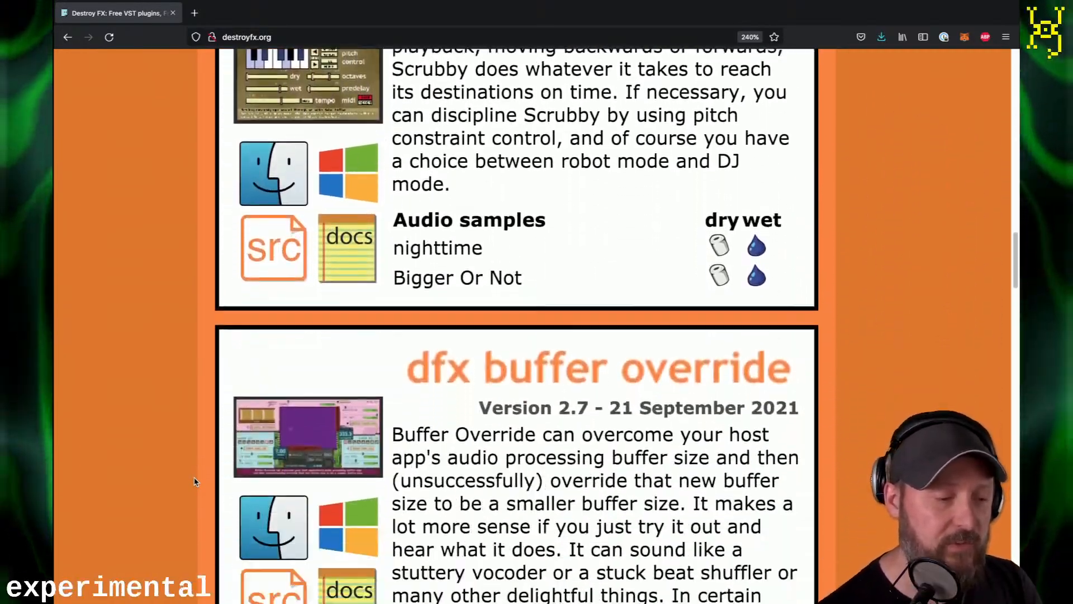
scroll(195, 482, up, 1)
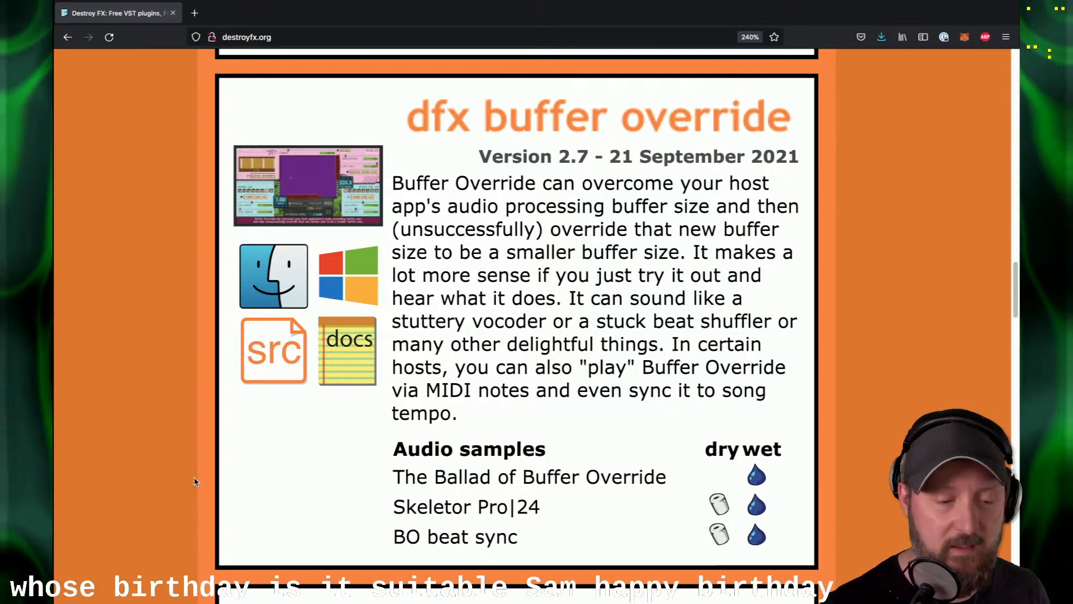
Step: Switch to Ableton Live and audition the Vocoder track's audio effect rack by activating and deactivating it
key(ctrl+Left)
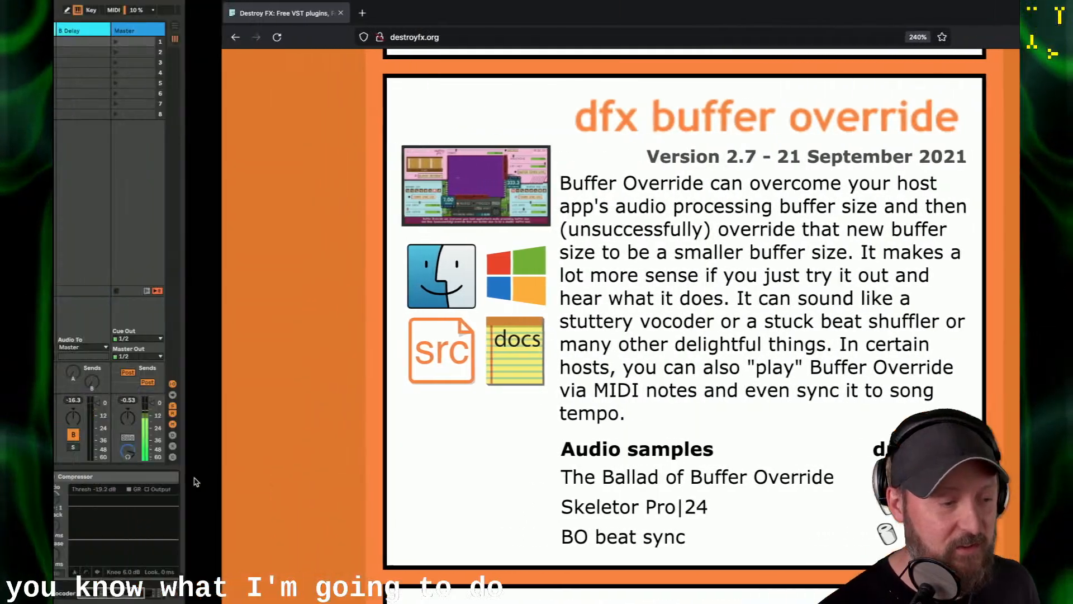
click(739, 32)
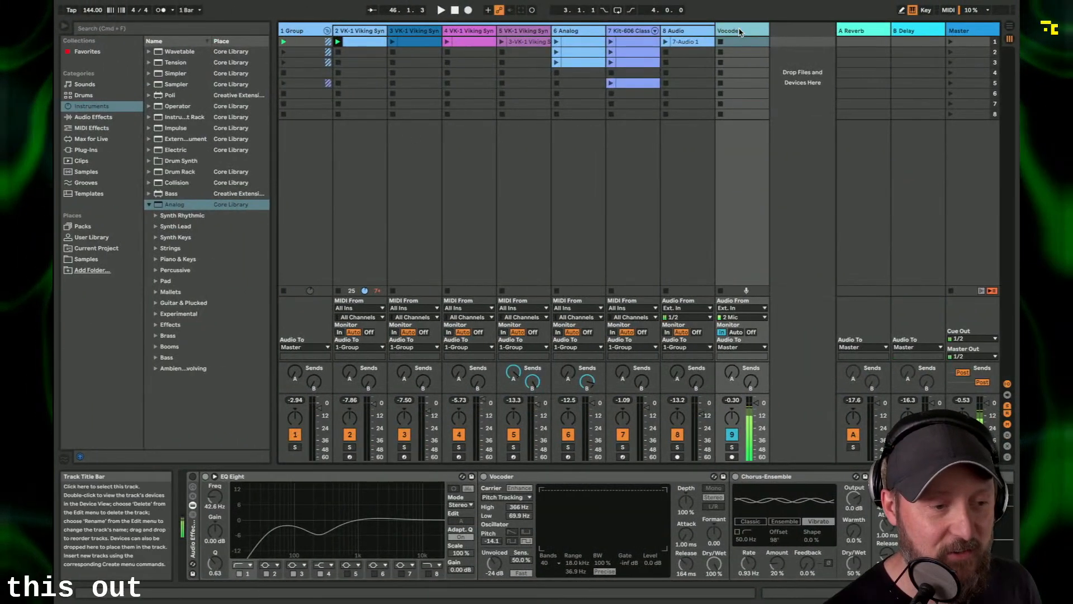
click(192, 478)
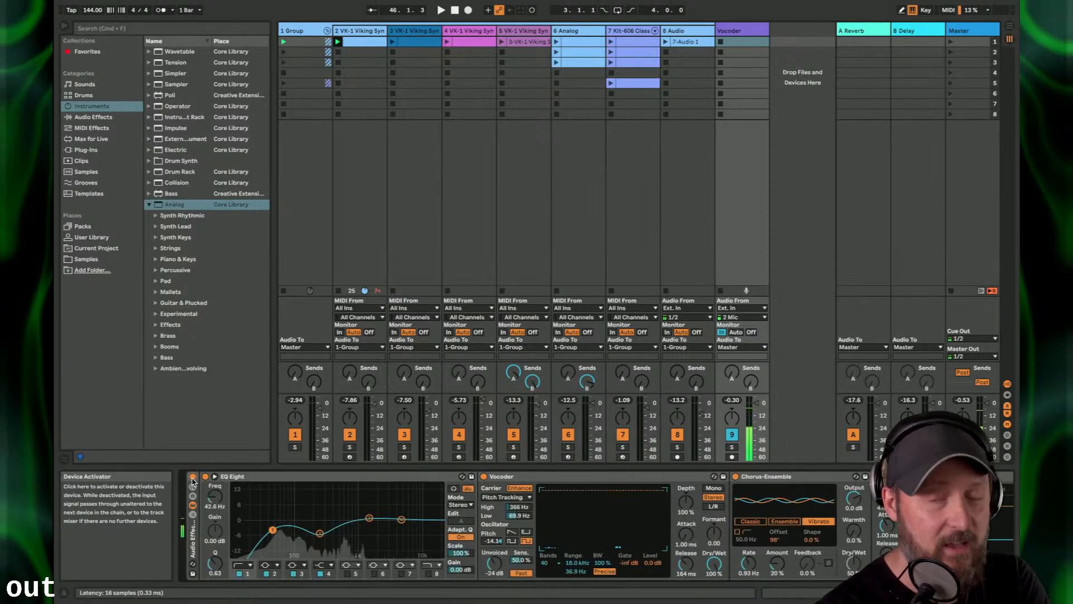
click(192, 478)
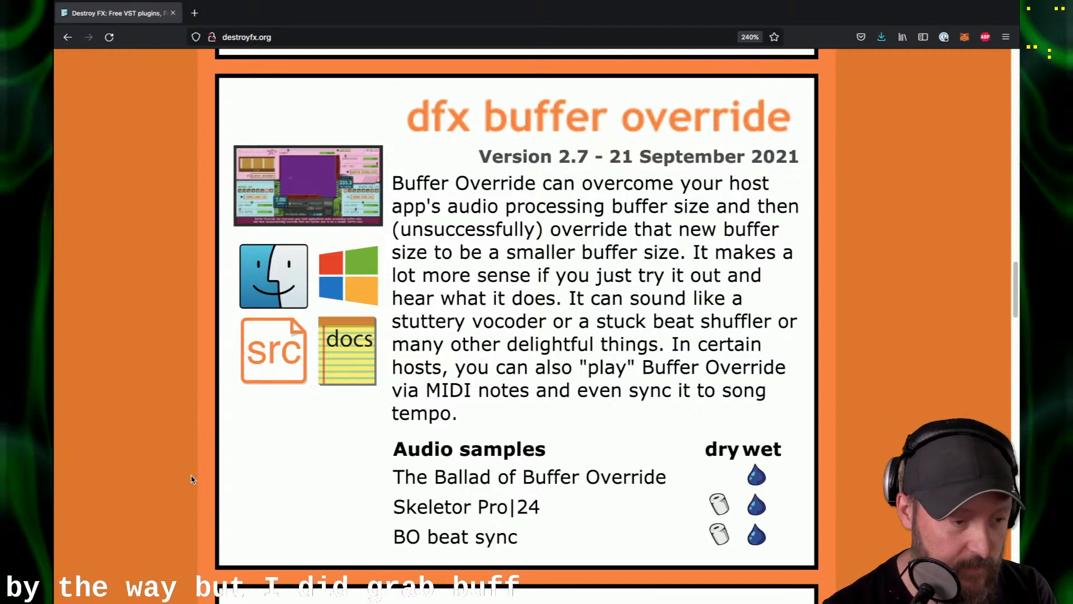
Step: Find the dfx skidder entry further along the Super Destroy FX plugin page
scroll(192, 479, down, 3)
scroll(192, 479, down, 15)
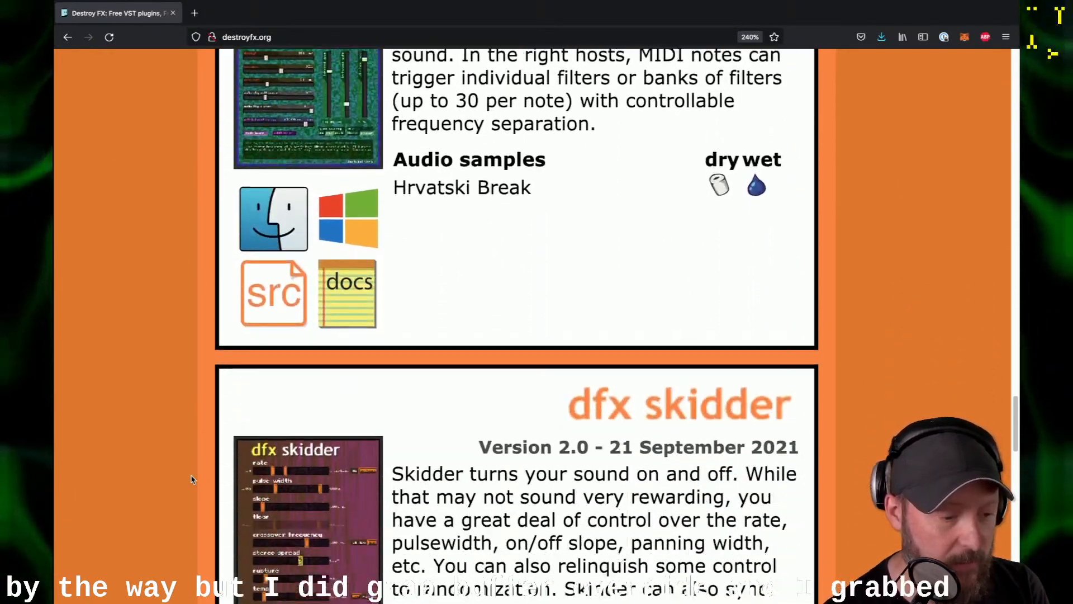
scroll(192, 479, up, 1)
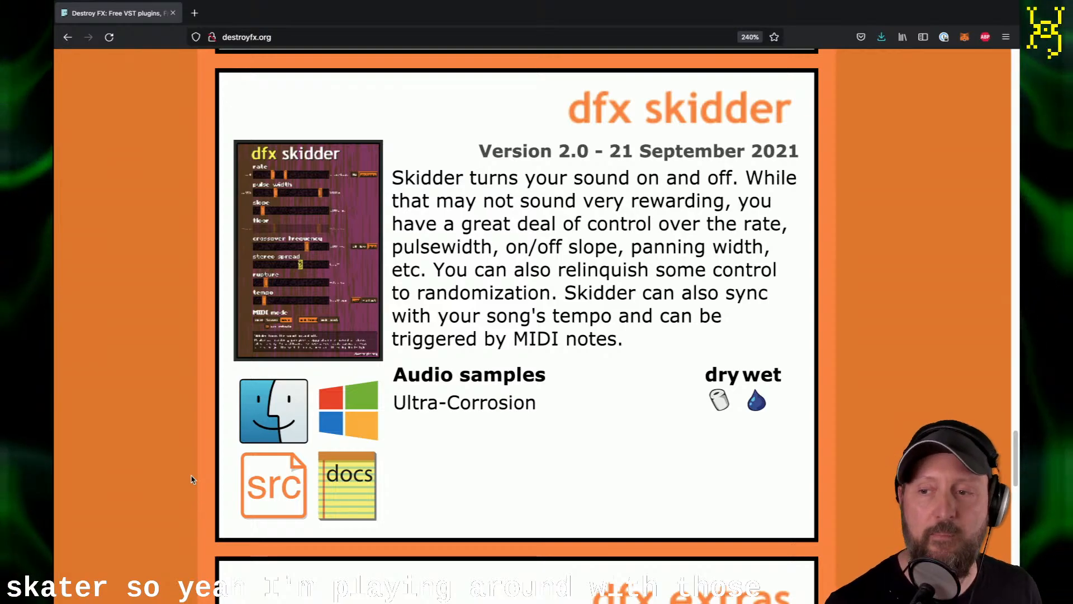
Step: Switch to Ableton Live, start playback, and adjust the filter cutoff of track 2's VK-1 Viking synthesizer
key(ctrl+Left)
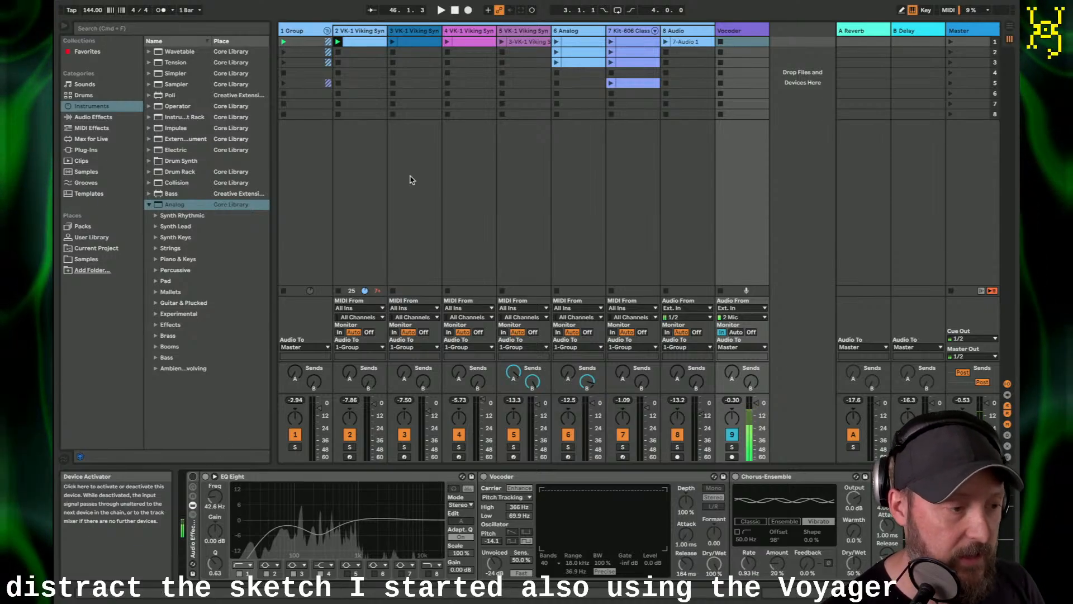
click(365, 32)
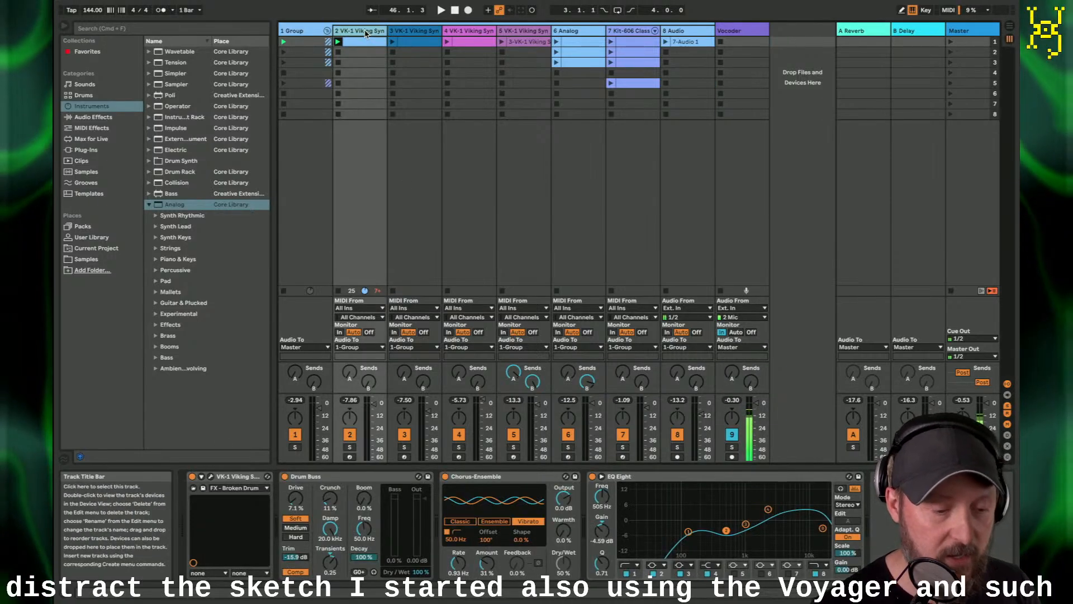
key(space)
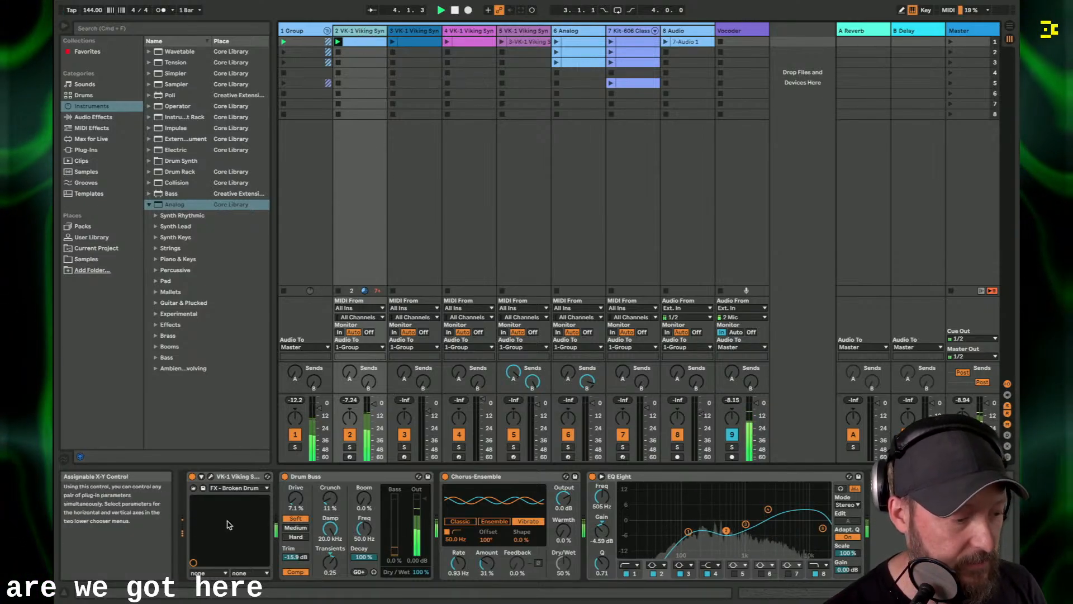
click(211, 477)
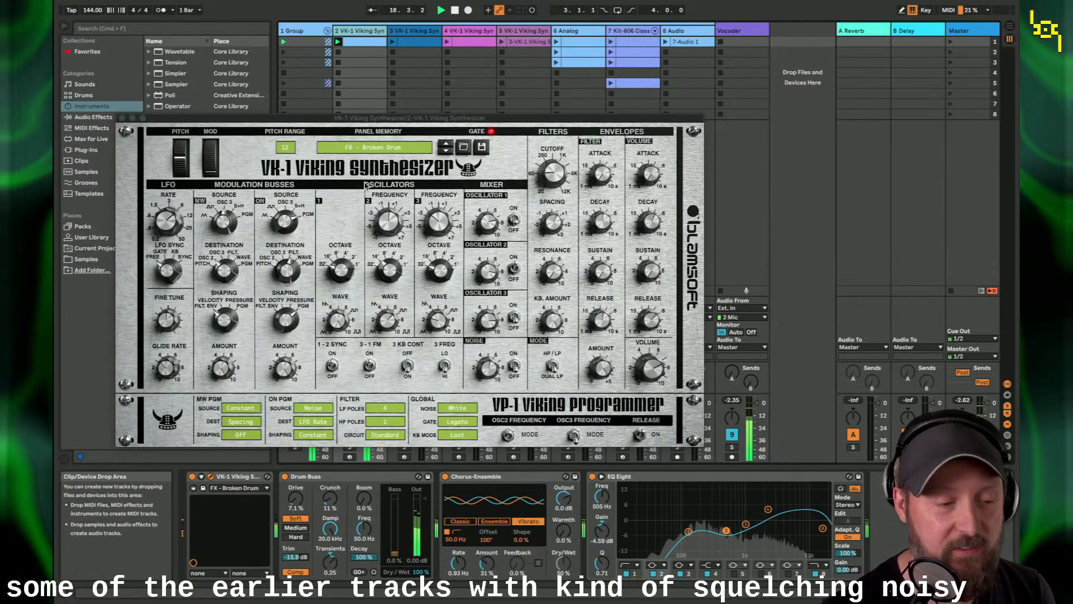
mouse_move(553, 172)
mouse_down()
mouse_move(564, 114)
mouse_move(556, 177)
mouse_up()
Step: Launch the first clip on the Kit-606 track and the first clip on track 3
click(612, 44)
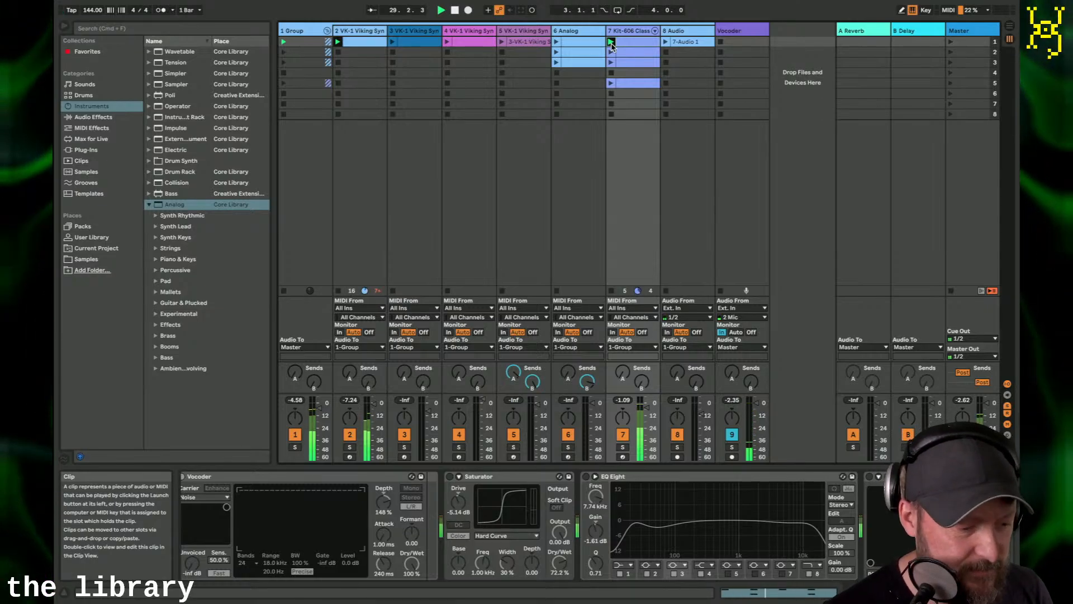
click(422, 34)
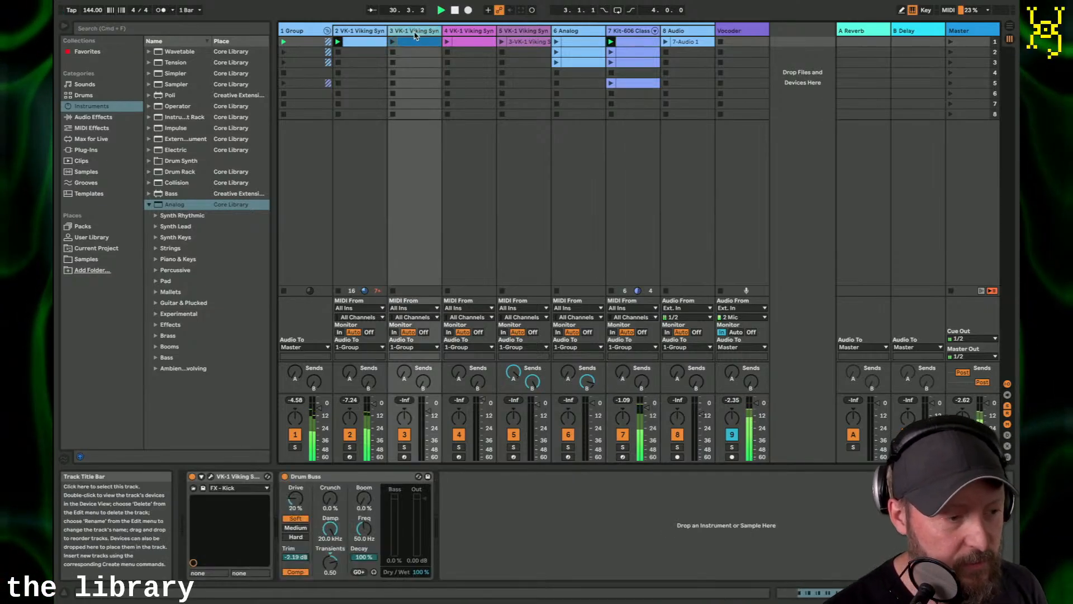
click(393, 43)
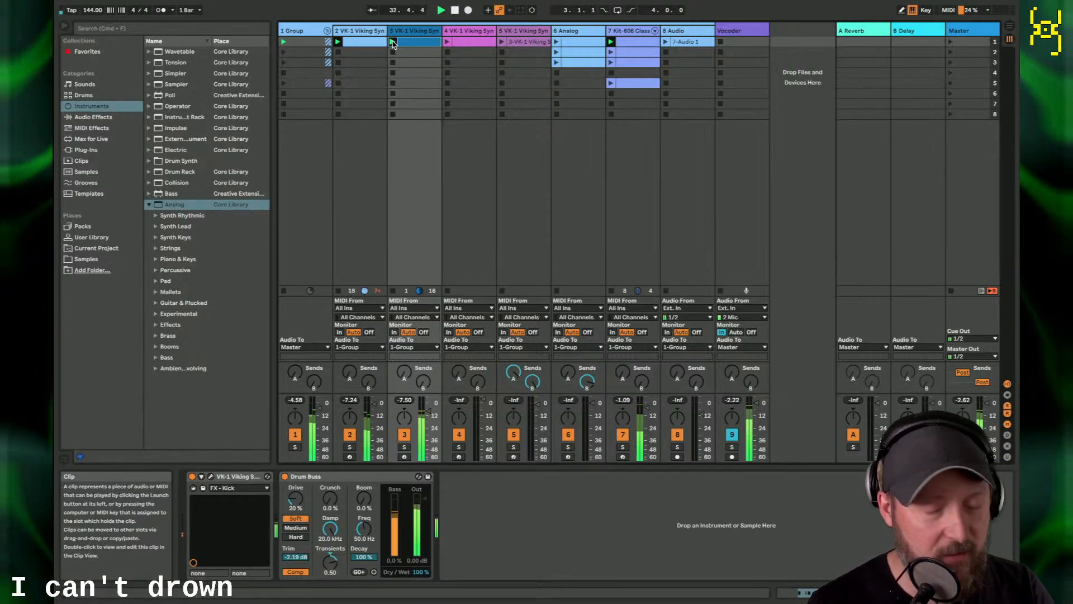
click(393, 42)
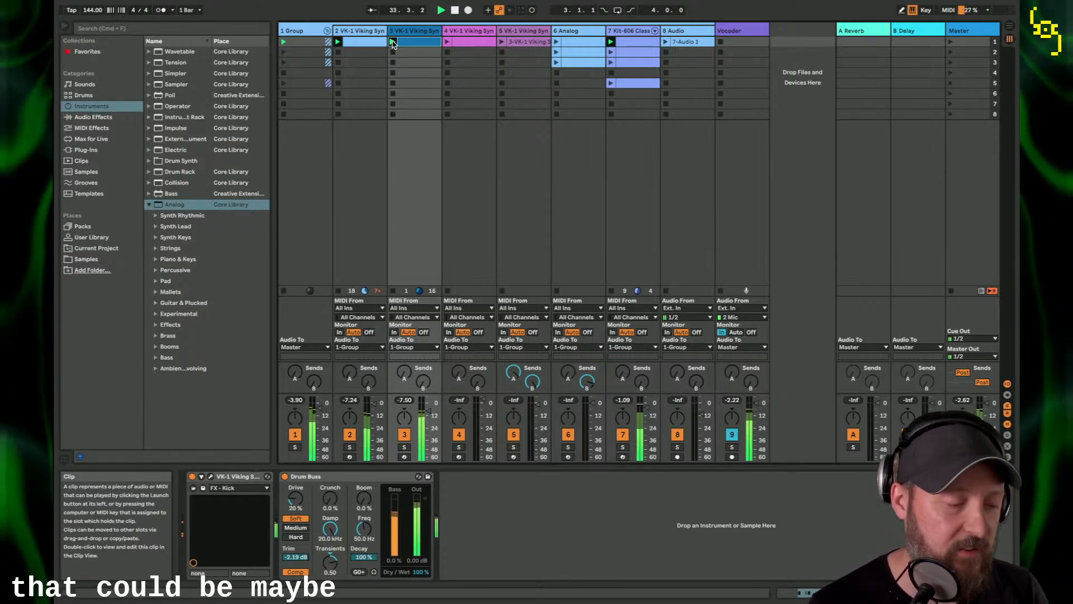
Step: View track 3's VK-1 Viking synthesizer controls and the devices on track 4
click(211, 477)
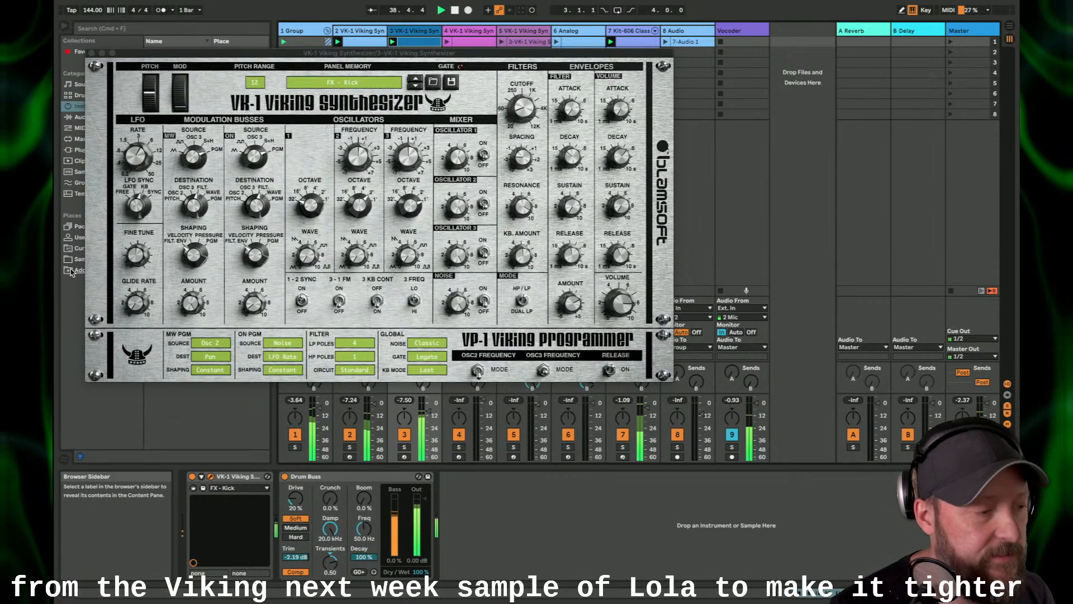
click(92, 54)
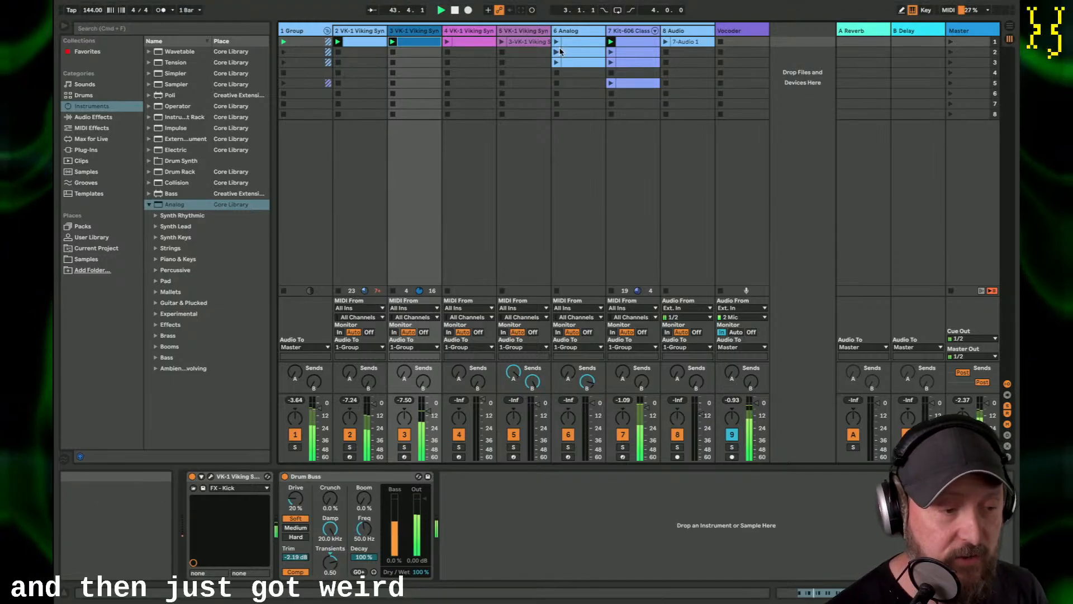
click(468, 34)
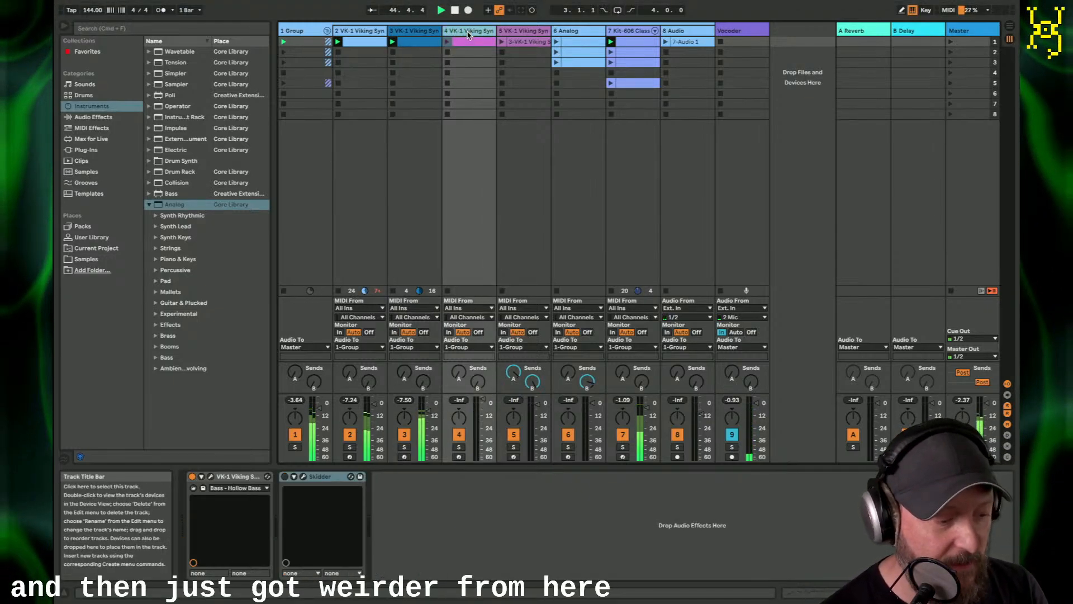
Step: Launch the first clips on tracks 5 and 4, turning off the Buffer Override effect on track 5
click(517, 43)
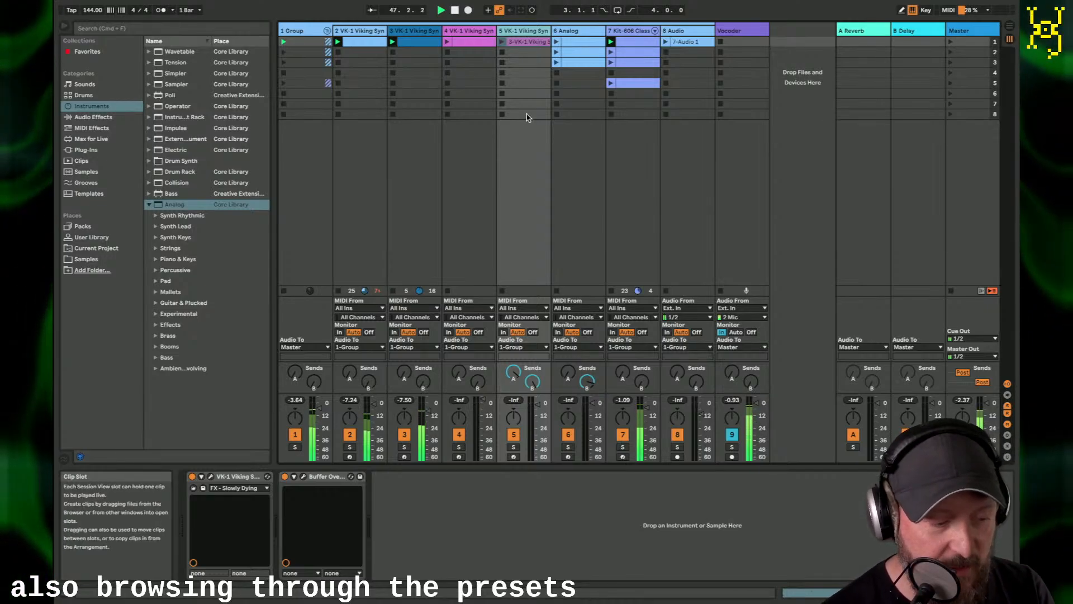
click(502, 43)
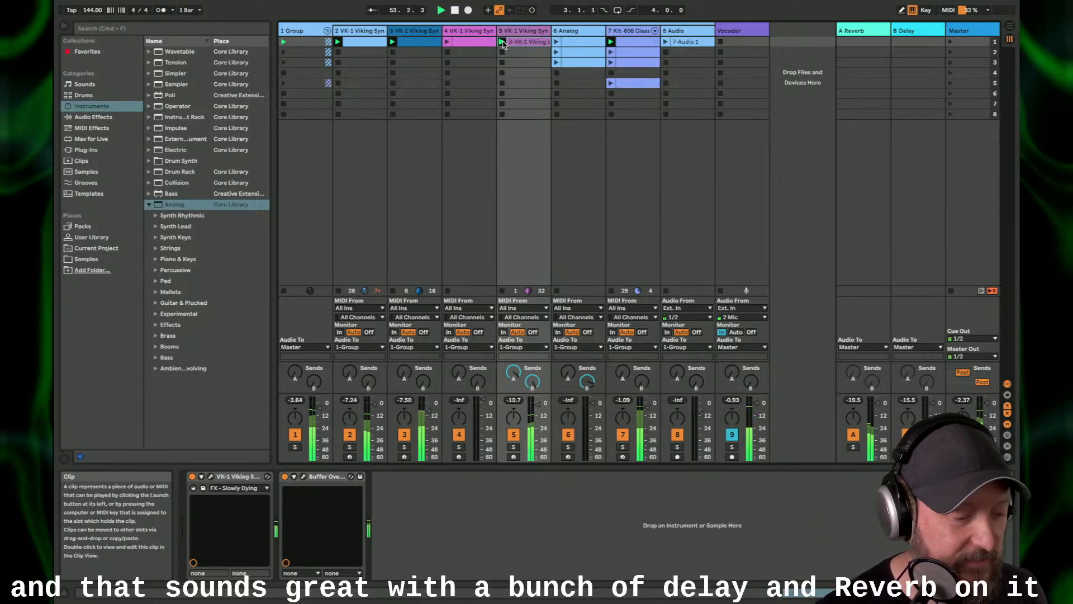
click(285, 476)
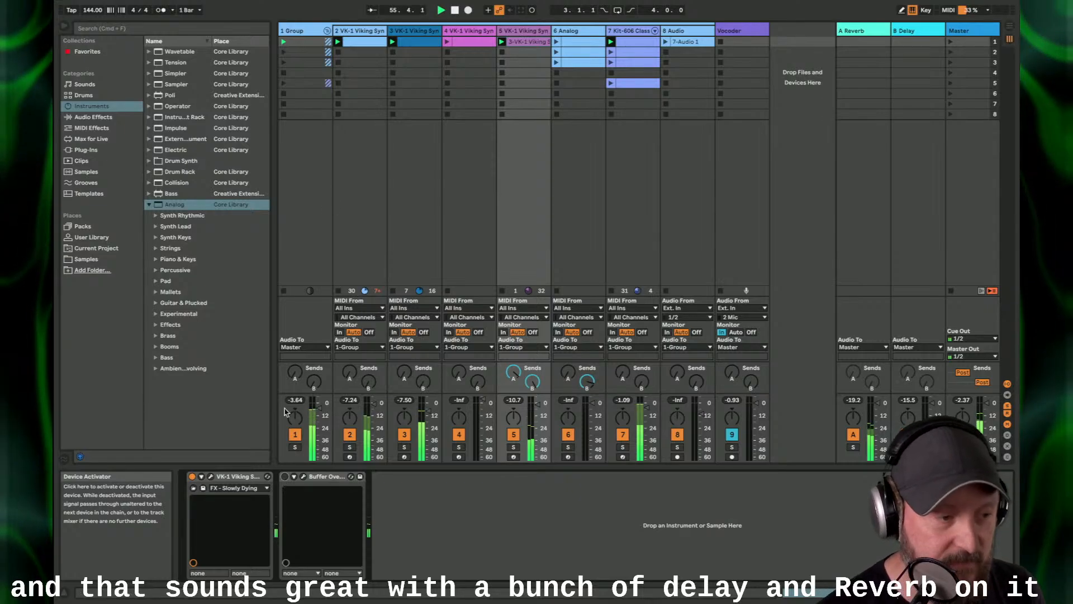
click(447, 43)
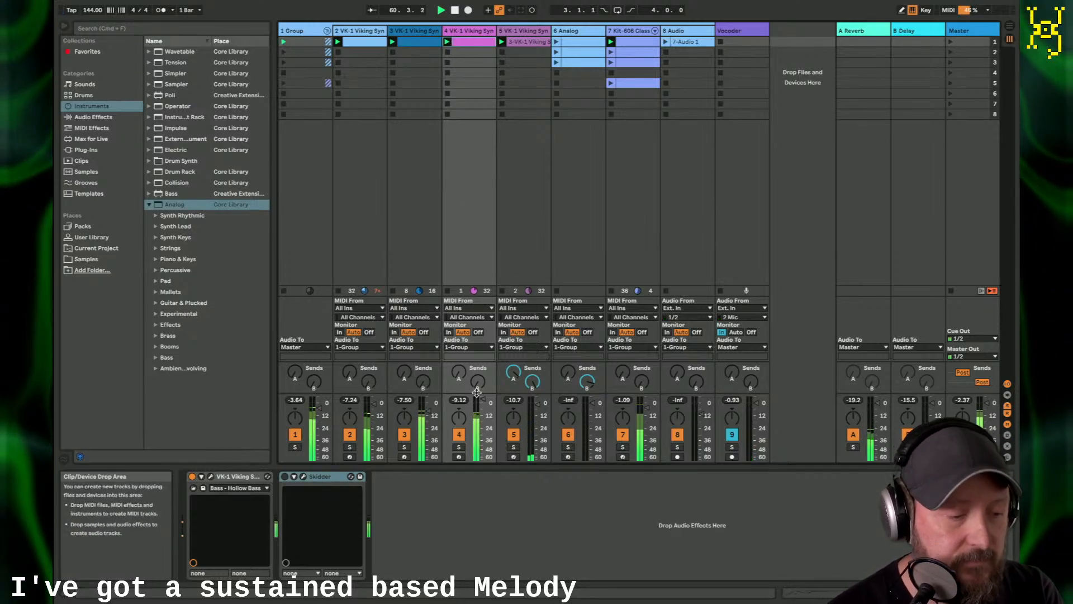
drag(483, 399, 483, 397)
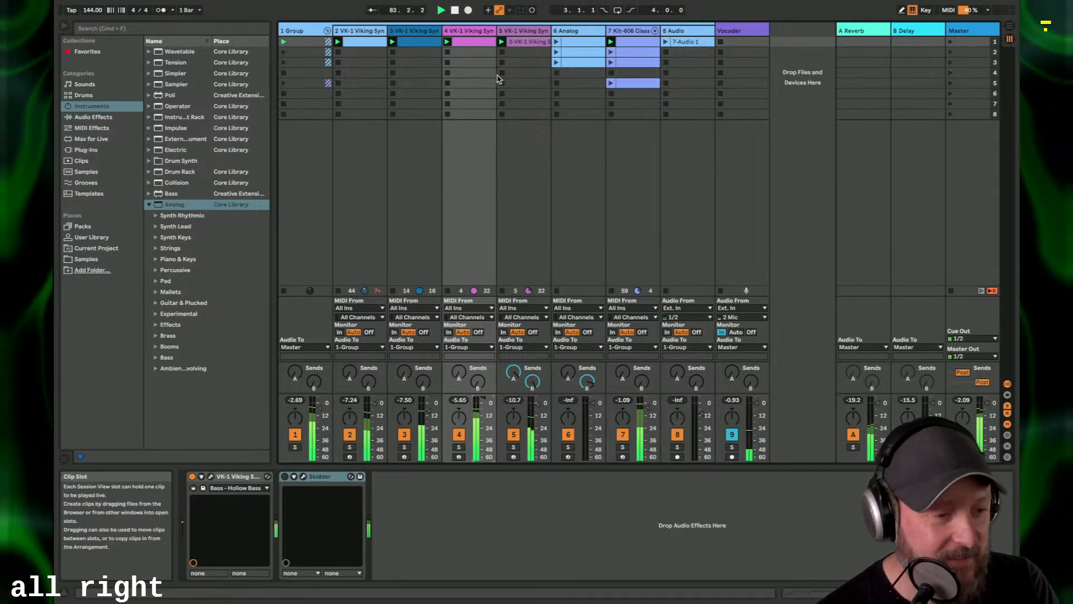
Step: Show the notes of the Analog track's third clip and launch that clip
click(581, 63)
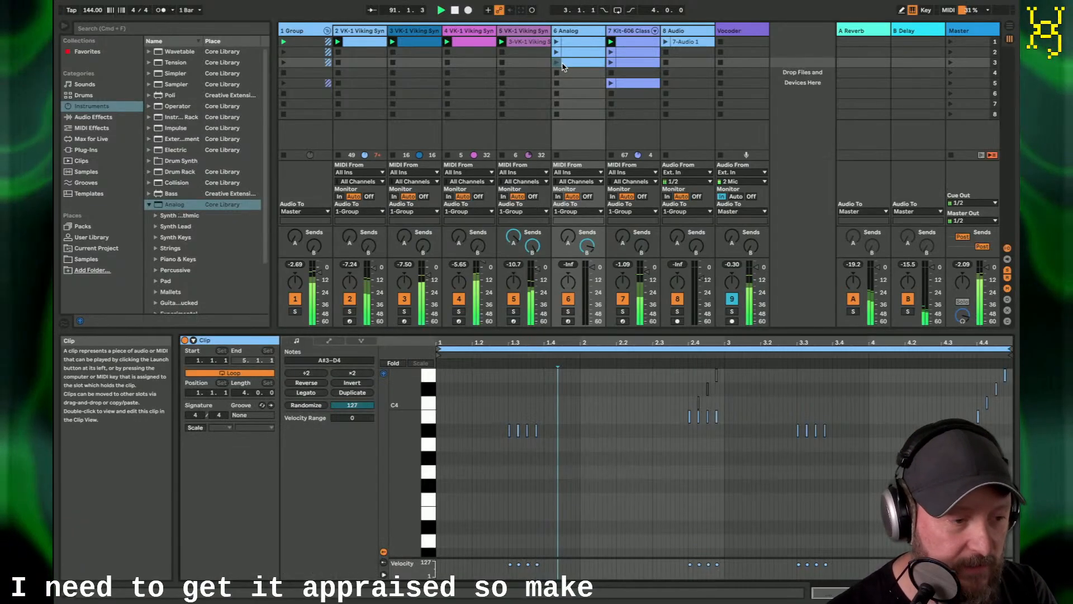
click(562, 65)
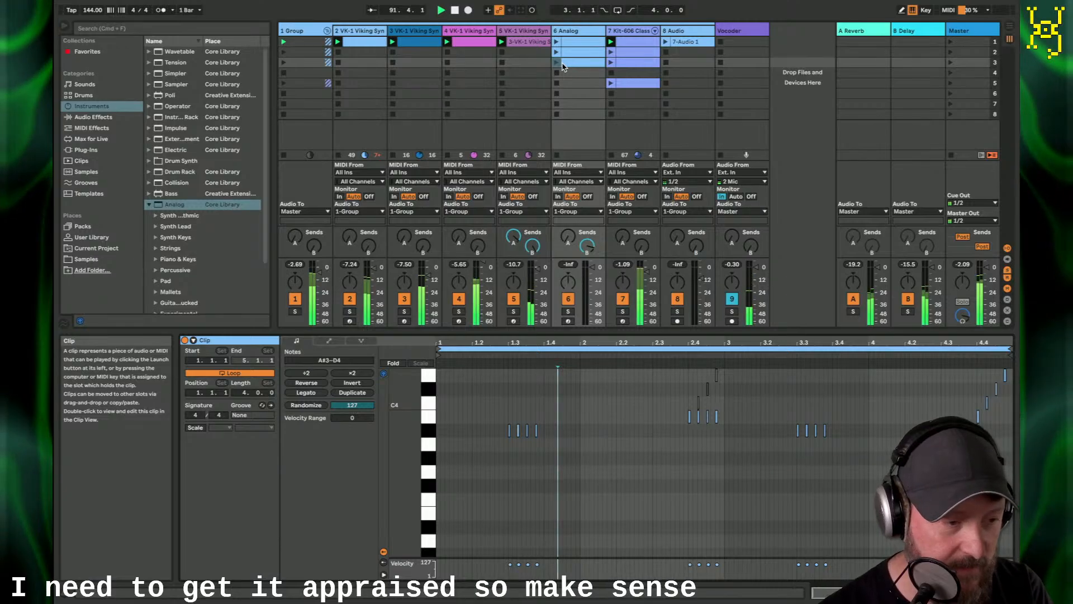
click(557, 63)
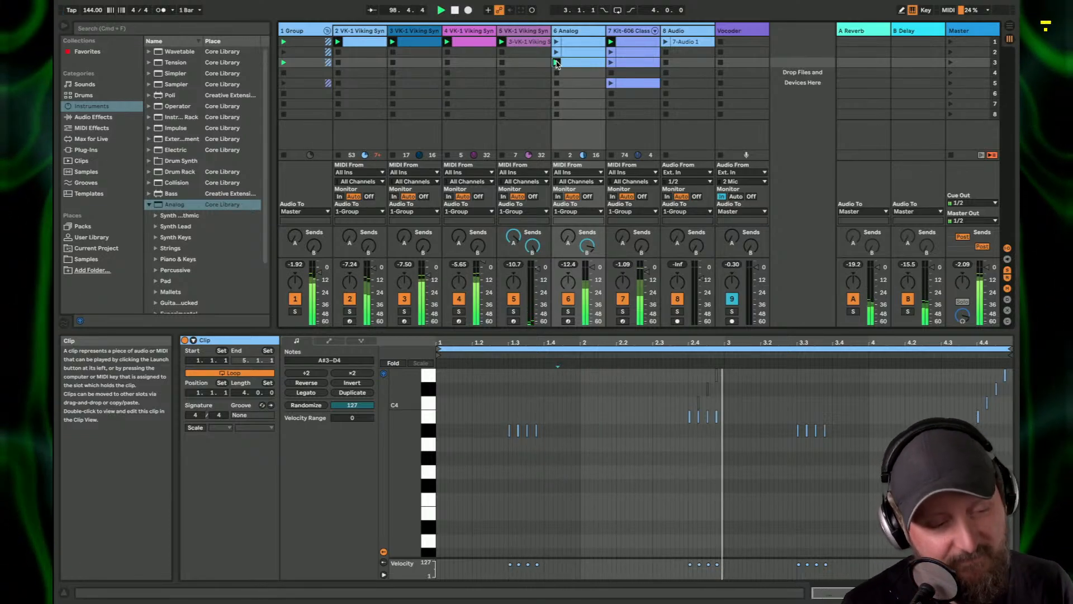
click(556, 63)
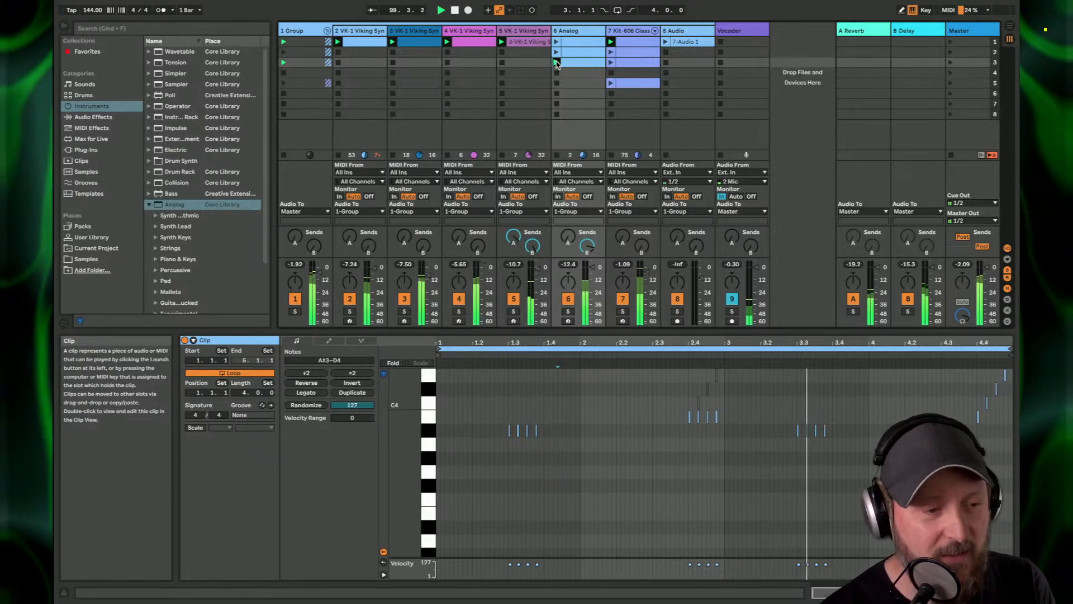
Step: Stop the Analog track and launch the second and third Kit-606 drum clips in turn
click(611, 52)
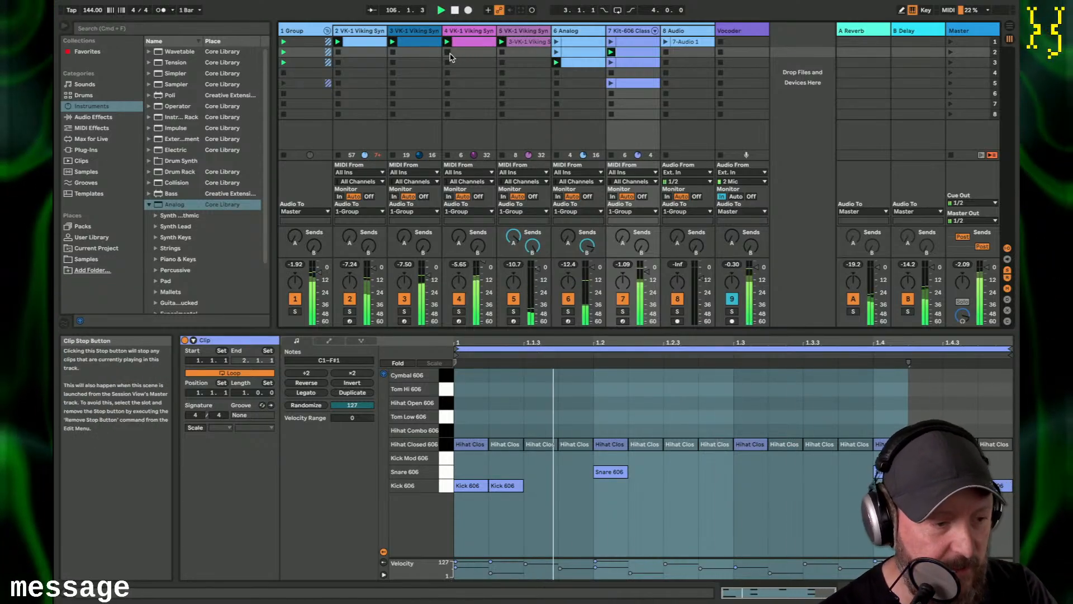
click(557, 73)
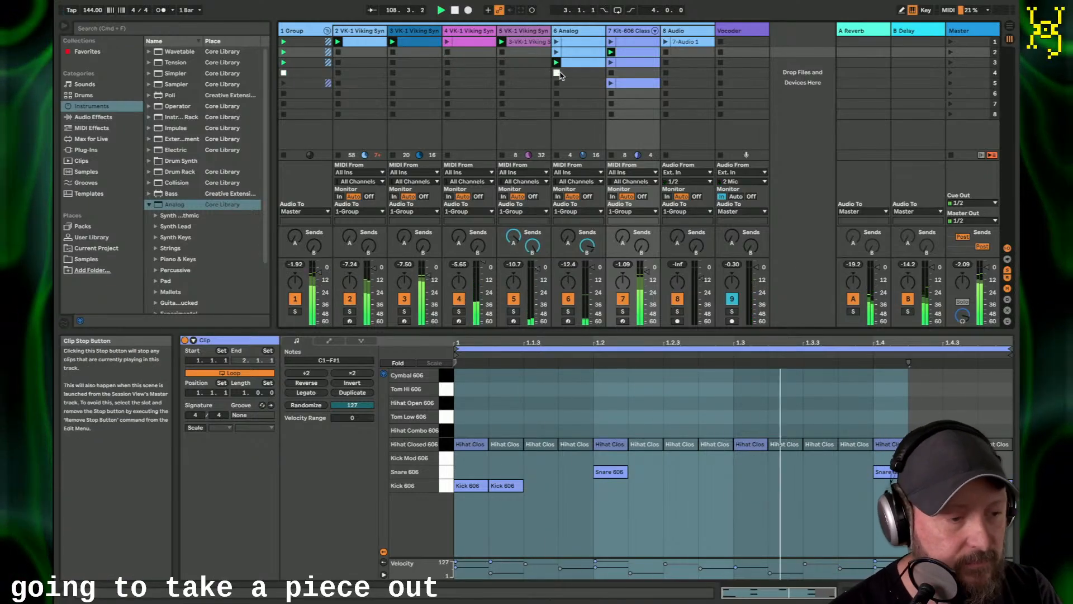
click(611, 62)
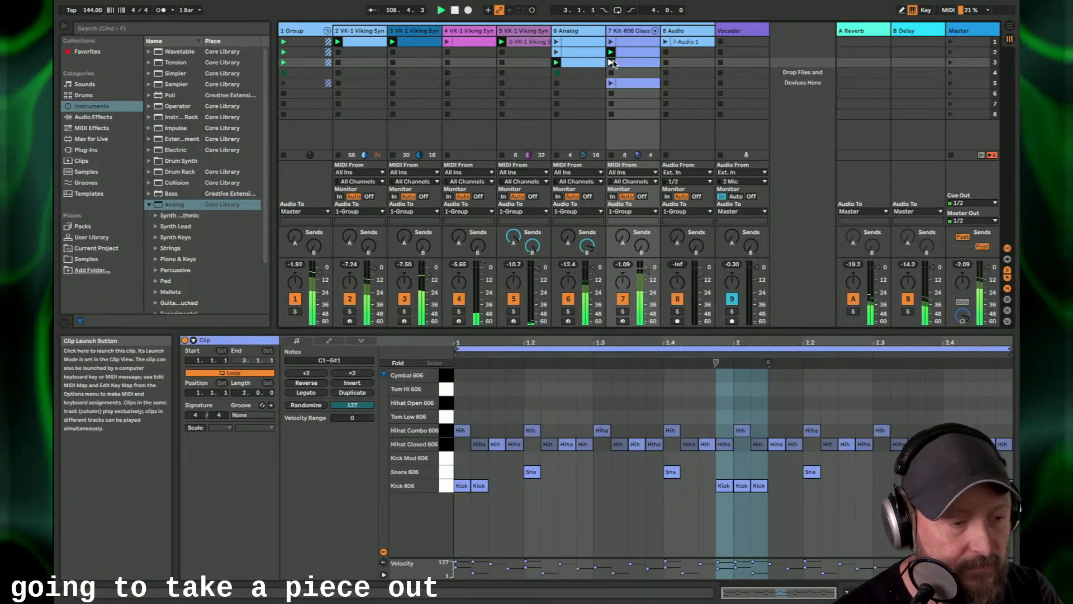
Step: Stop track 5, launch the Kit-606 drum clip in row 5, and briefly solo the Kit-606 track
click(503, 52)
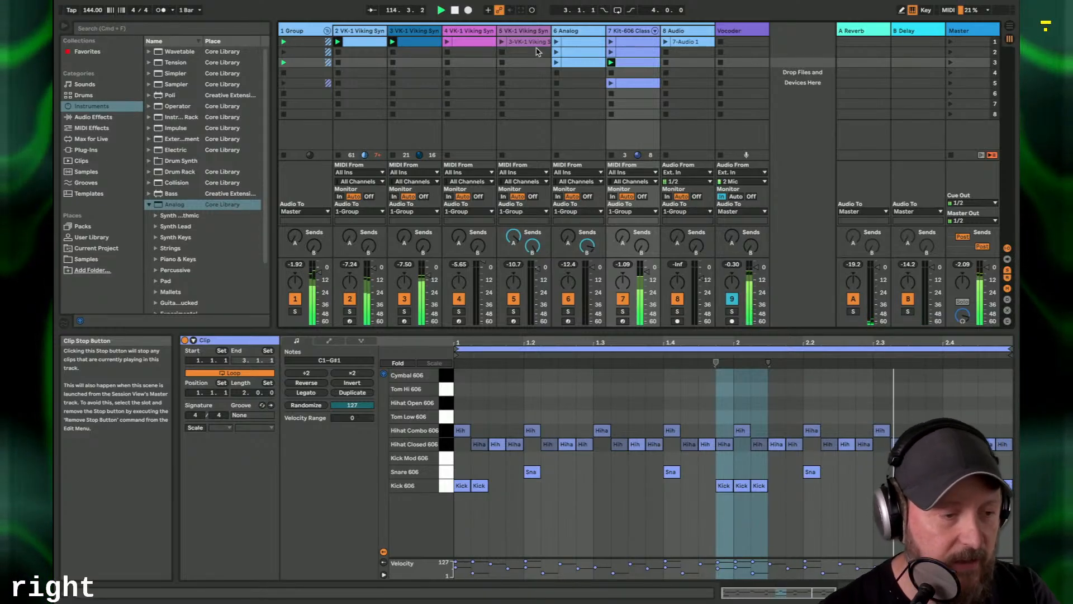
click(611, 83)
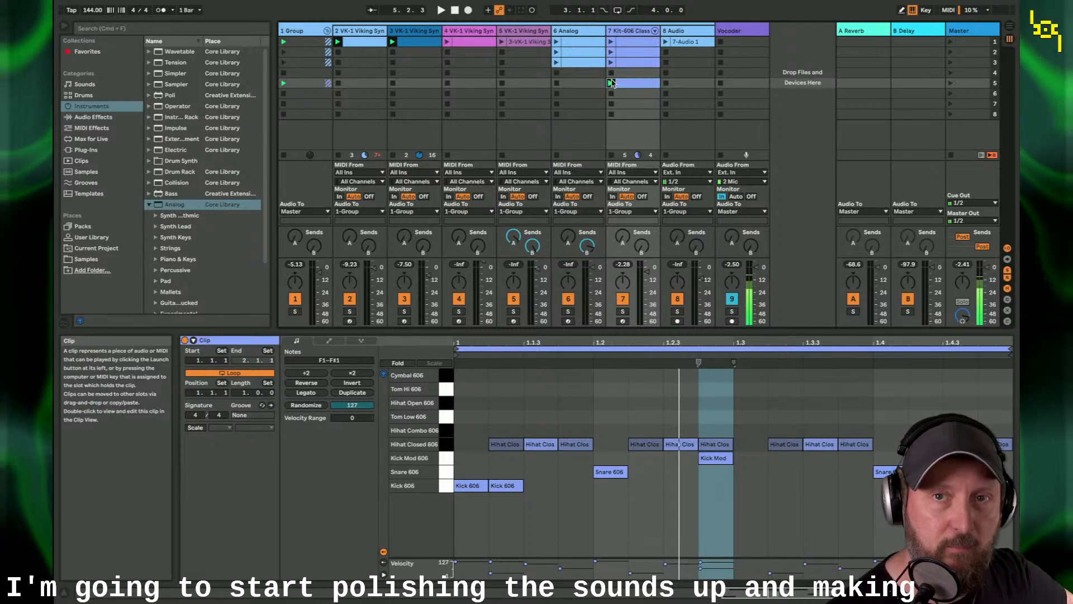
click(621, 312)
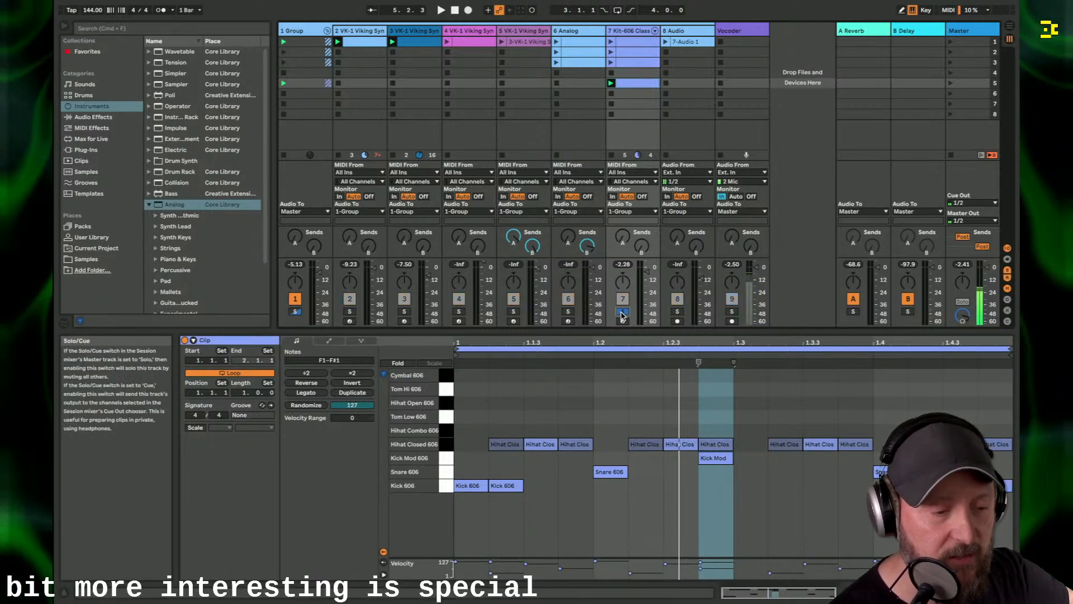
click(622, 312)
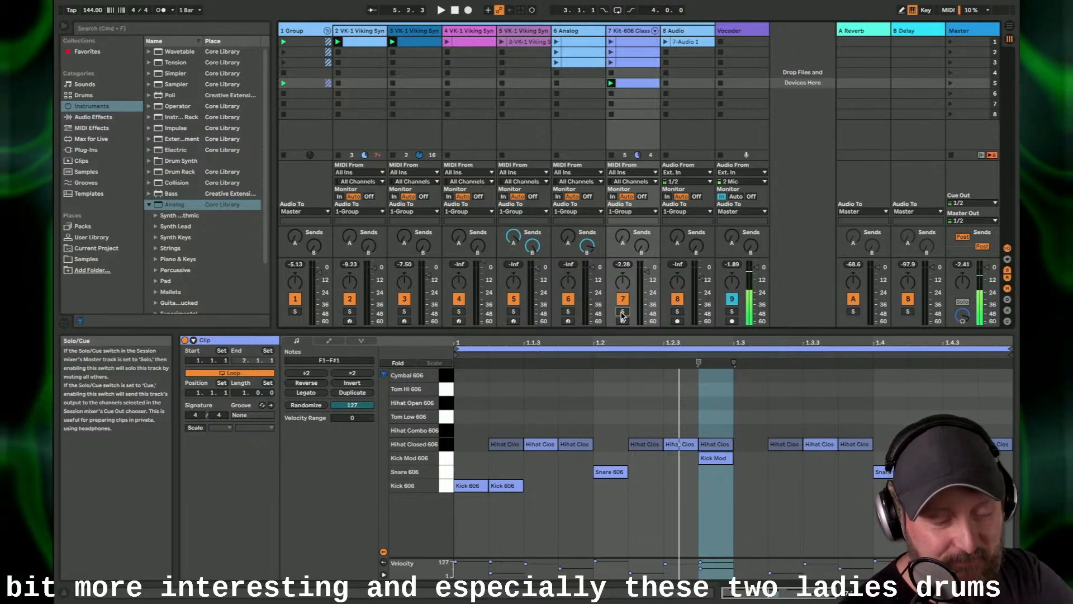
Step: Stop the Viking clips on tracks 3 and 2 and launch the third Kit-606 drum clip
click(392, 53)
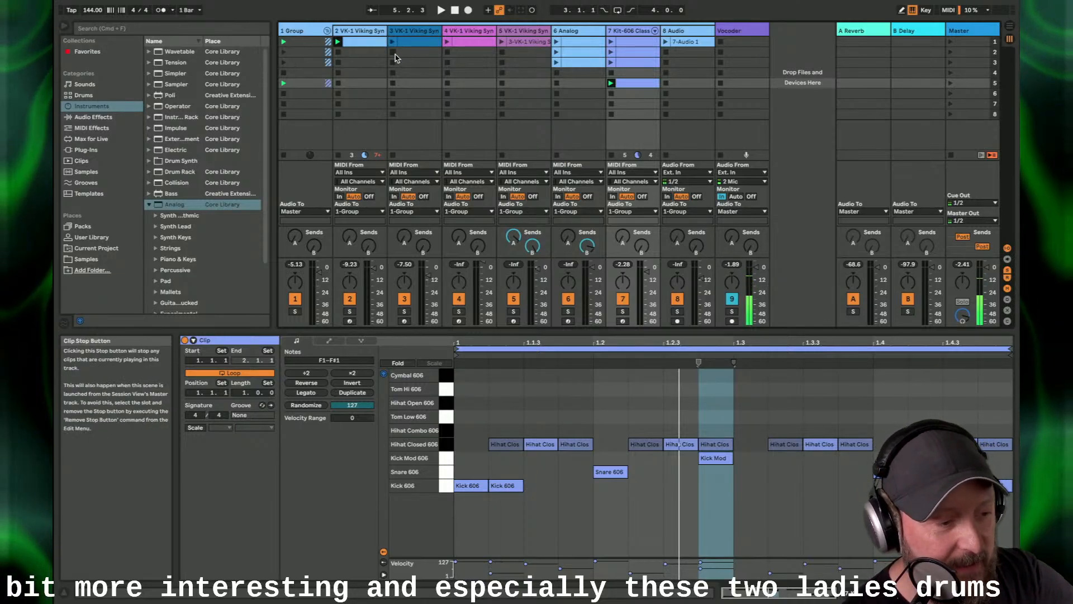
click(337, 54)
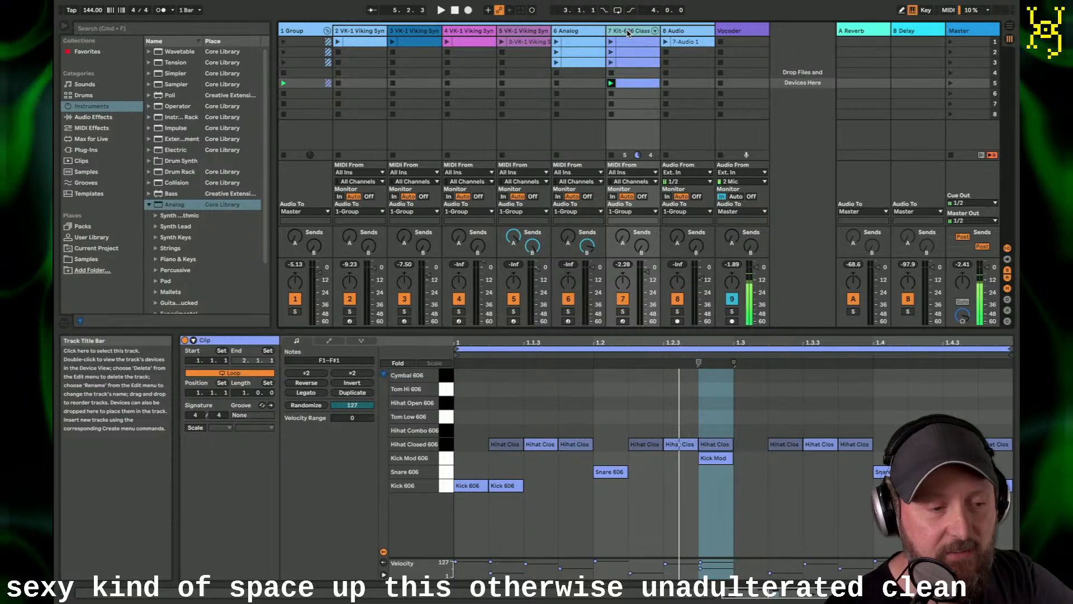
click(611, 62)
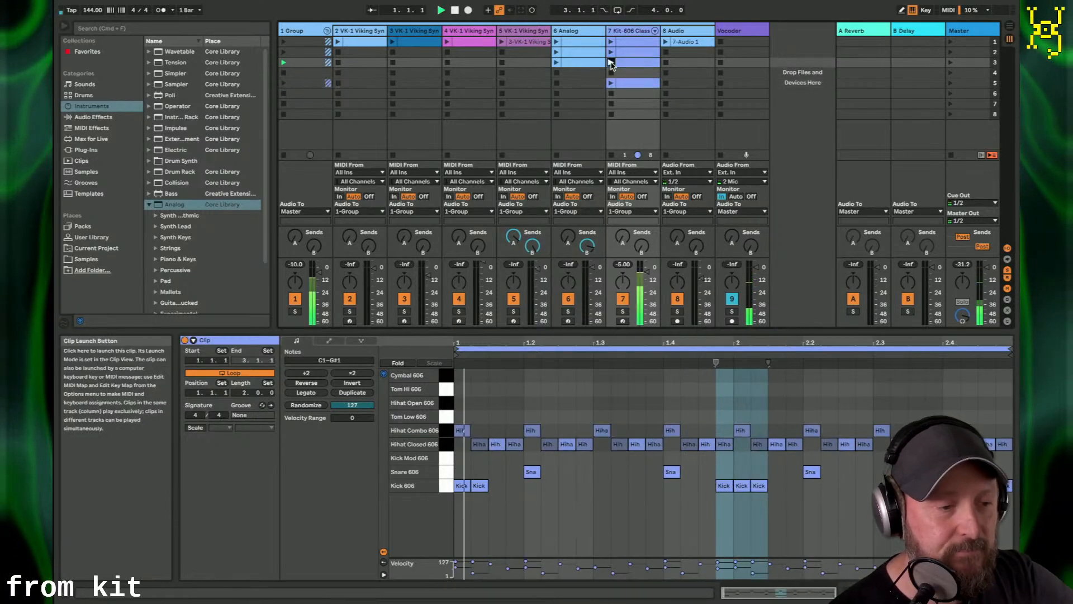
Step: Turn on the Phaser-Flanger in the Kit-606 track's device chain and set its feedback to 49 %
double_click(629, 31)
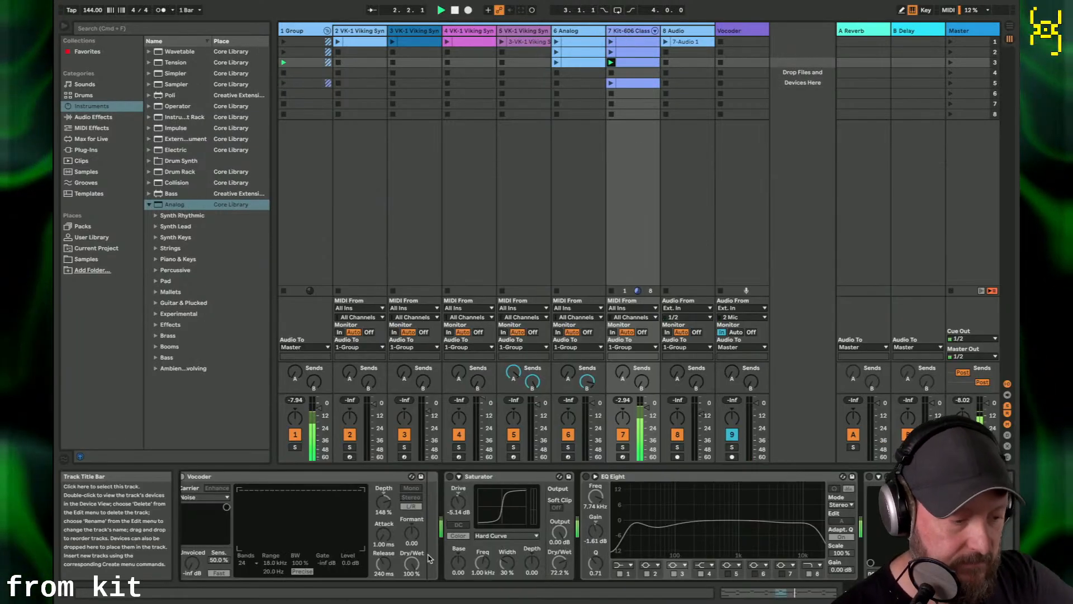
scroll(441, 525, left, 5)
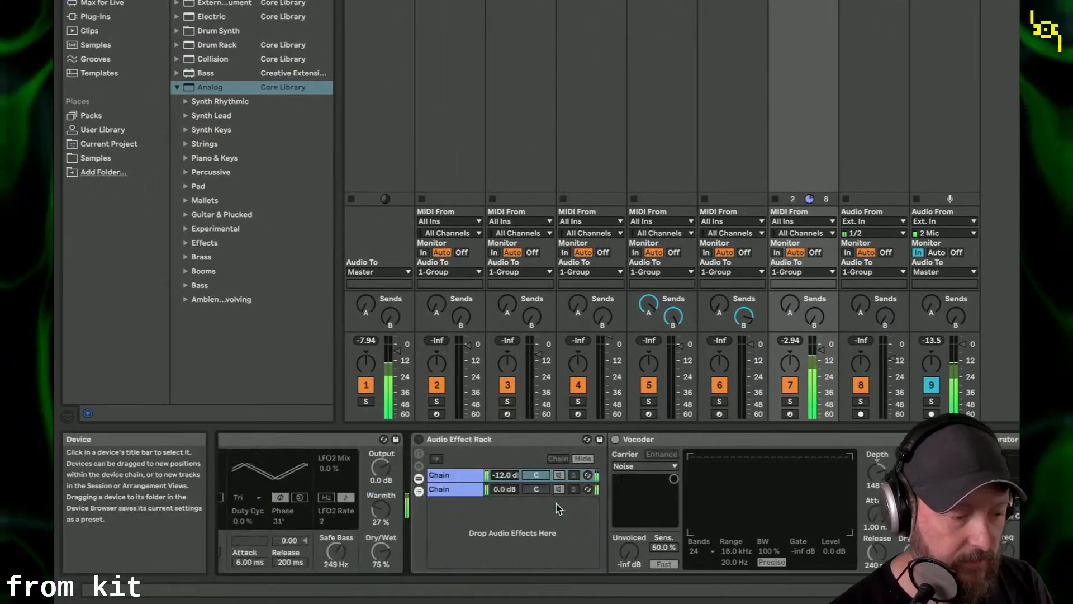
scroll(556, 504, left, 4)
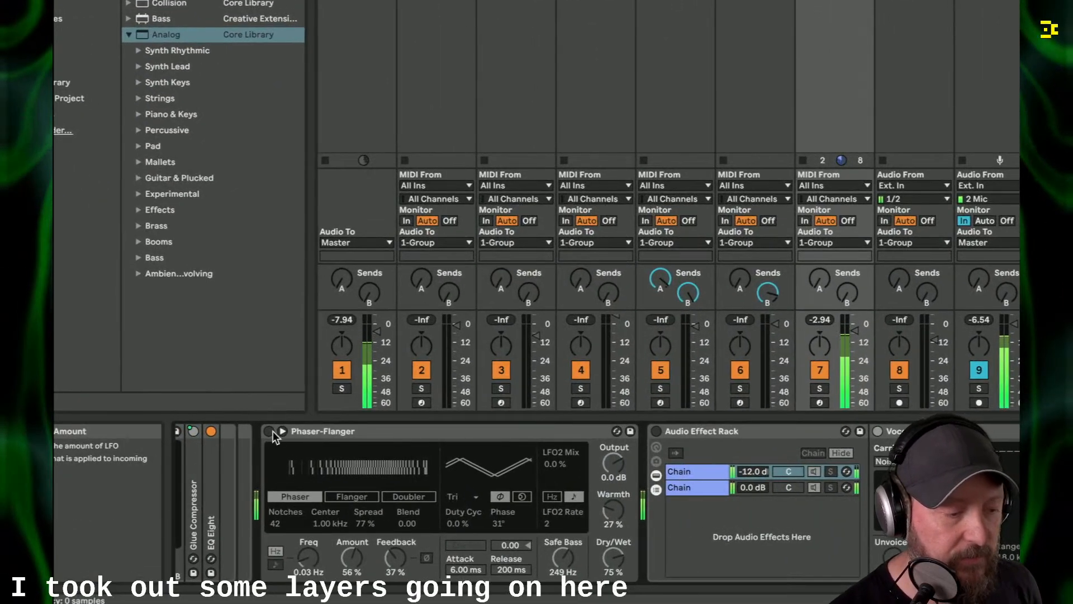
click(270, 431)
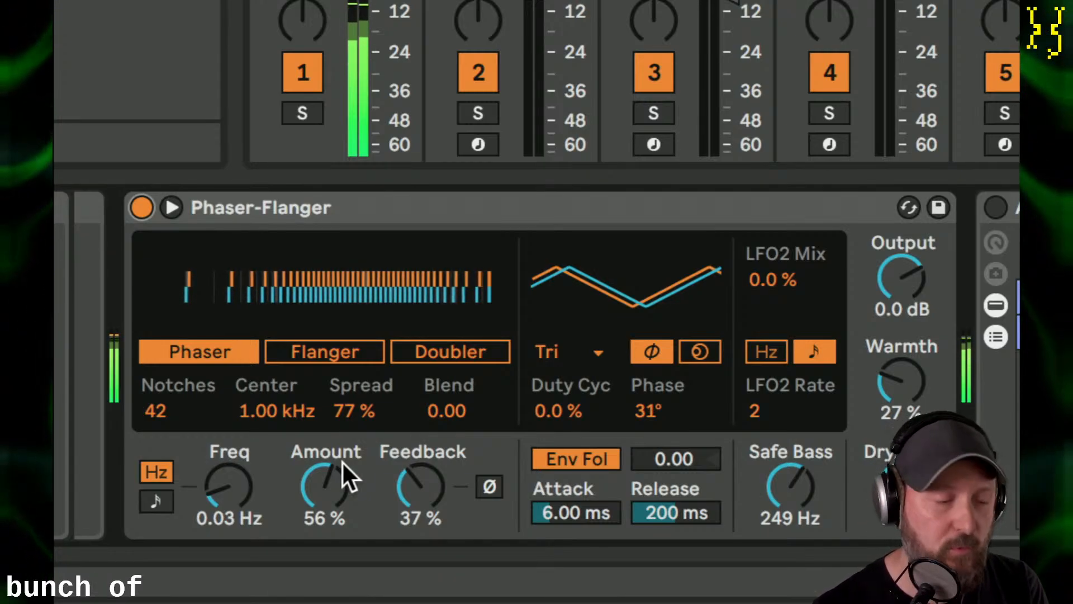
drag(394, 480, 420, 530)
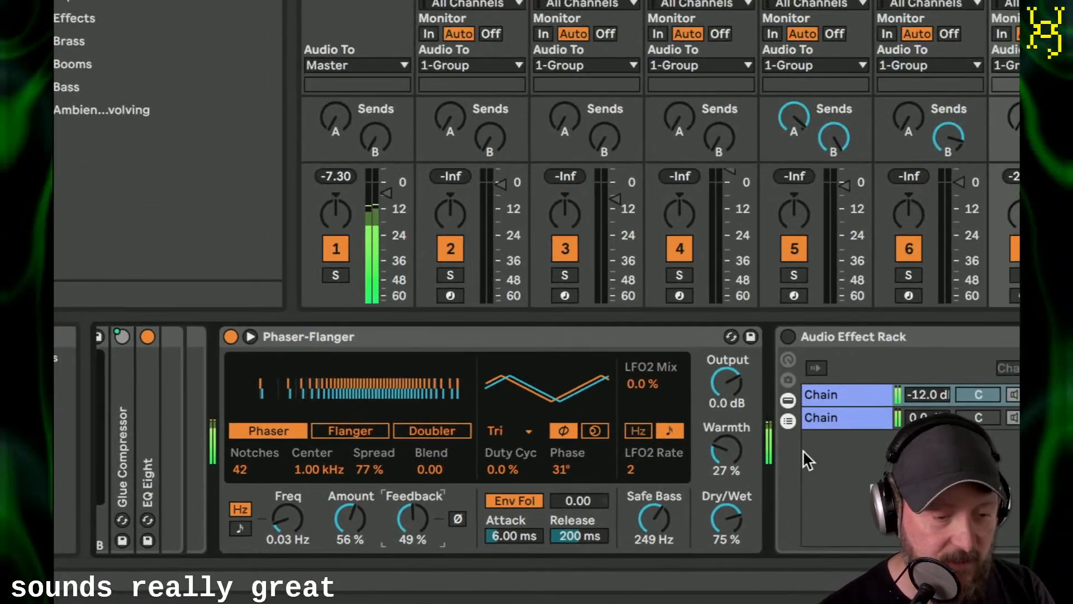
Step: Turn on the Audio Effect Rack with the noise Vocoder and set the Vocoder's release to 290 ms
scroll(805, 452, right, 8)
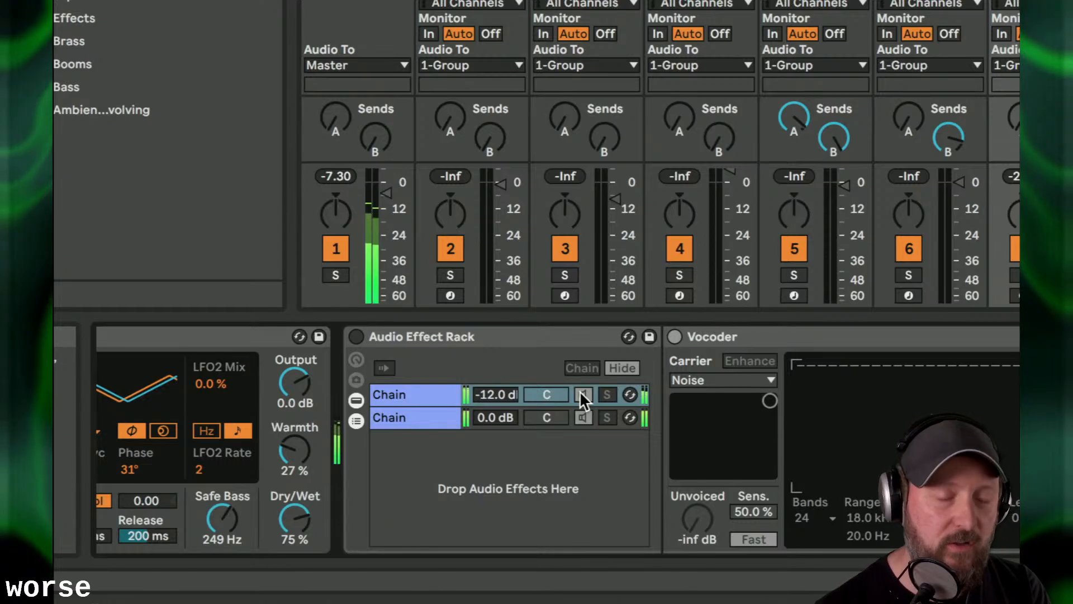
click(356, 335)
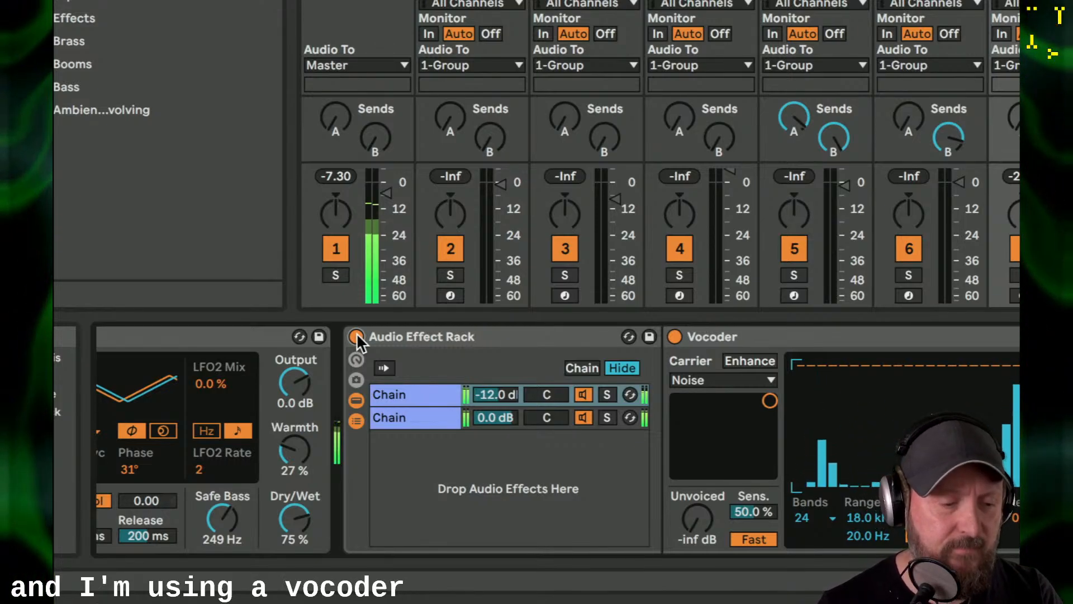
scroll(437, 473, right, 10)
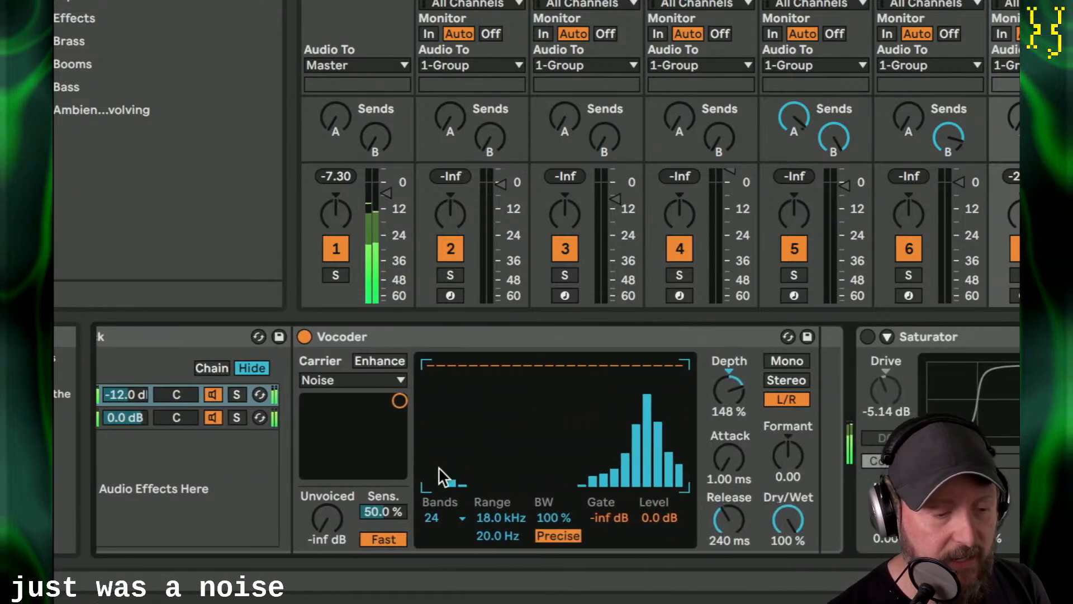
mouse_move(559, 519)
mouse_down()
mouse_move(559, 464)
mouse_move(559, 534)
mouse_up()
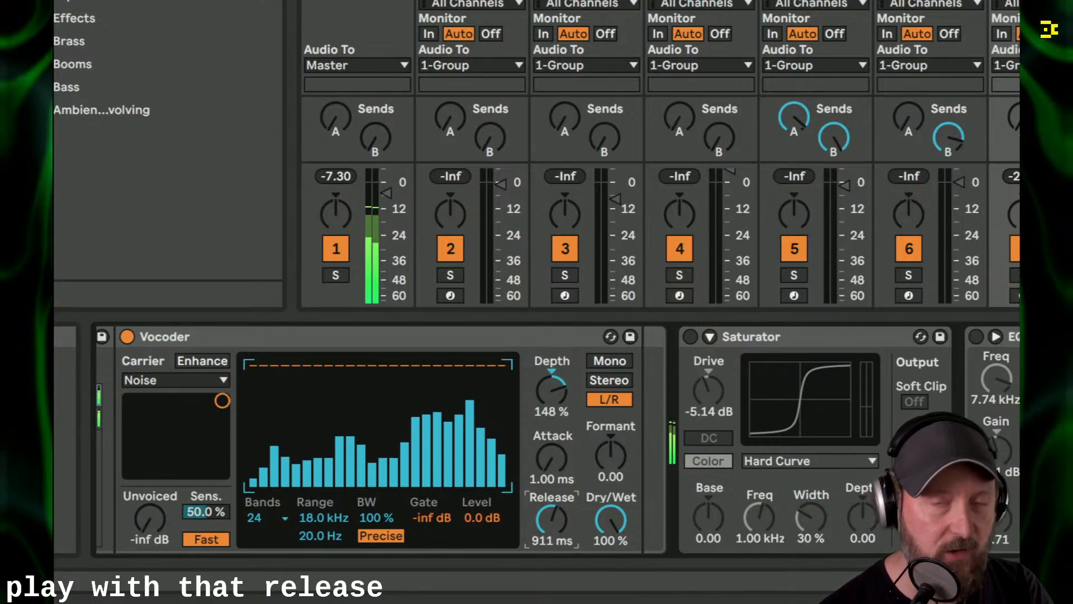
drag(551, 520, 552, 528)
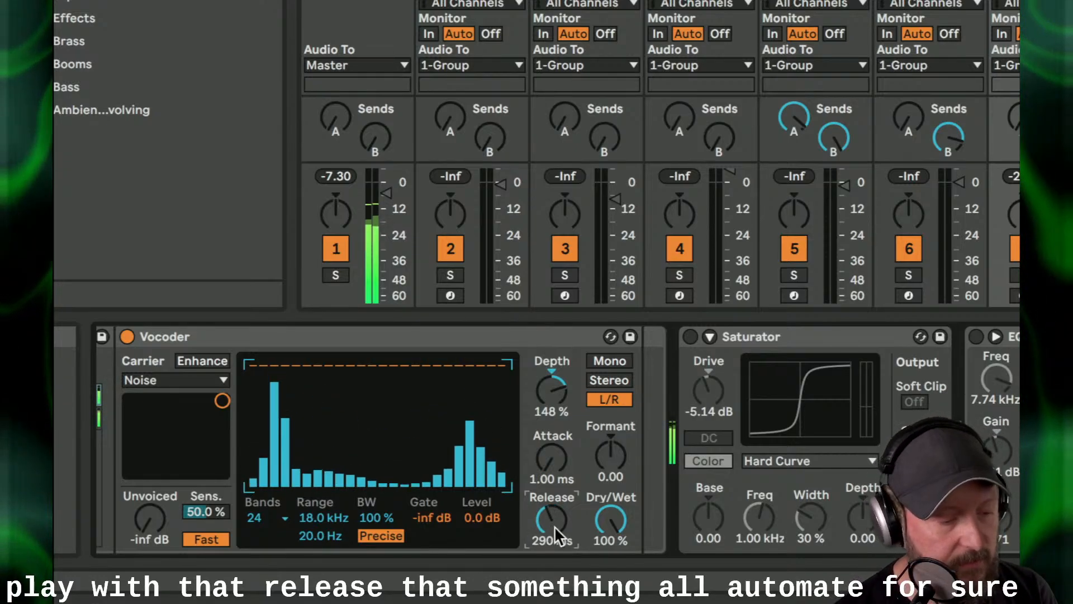
Step: Raise the volume of the Audio Effect Rack's first chain to about -10.2 dB
scroll(554, 525, left, 5)
drag(629, 394, 628, 390)
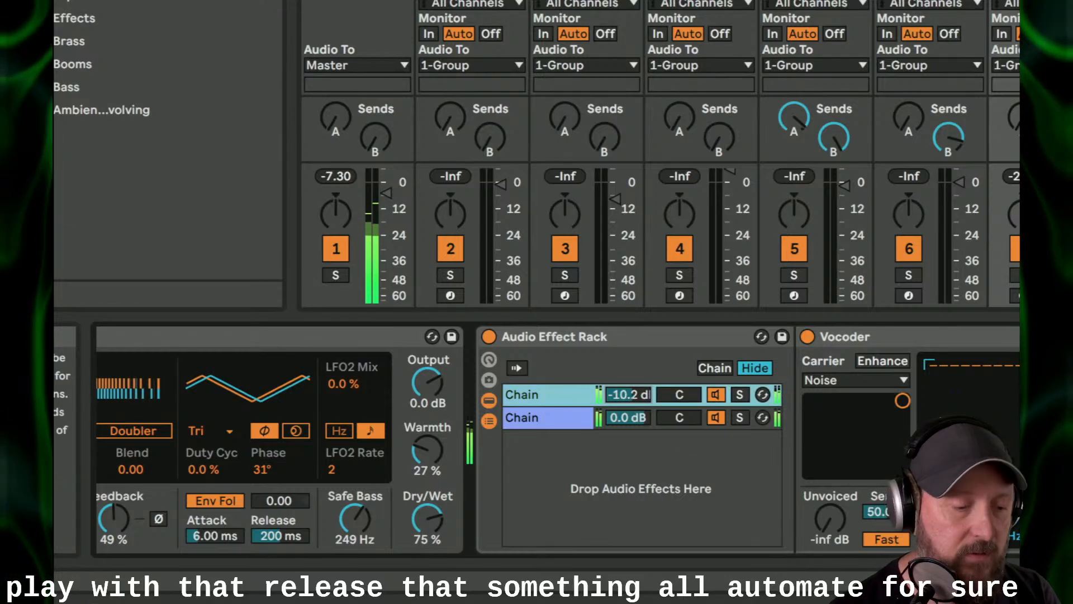
Step: Turn on the Saturator and set the Vocoder's release to 240 ms
scroll(627, 399, right, 5)
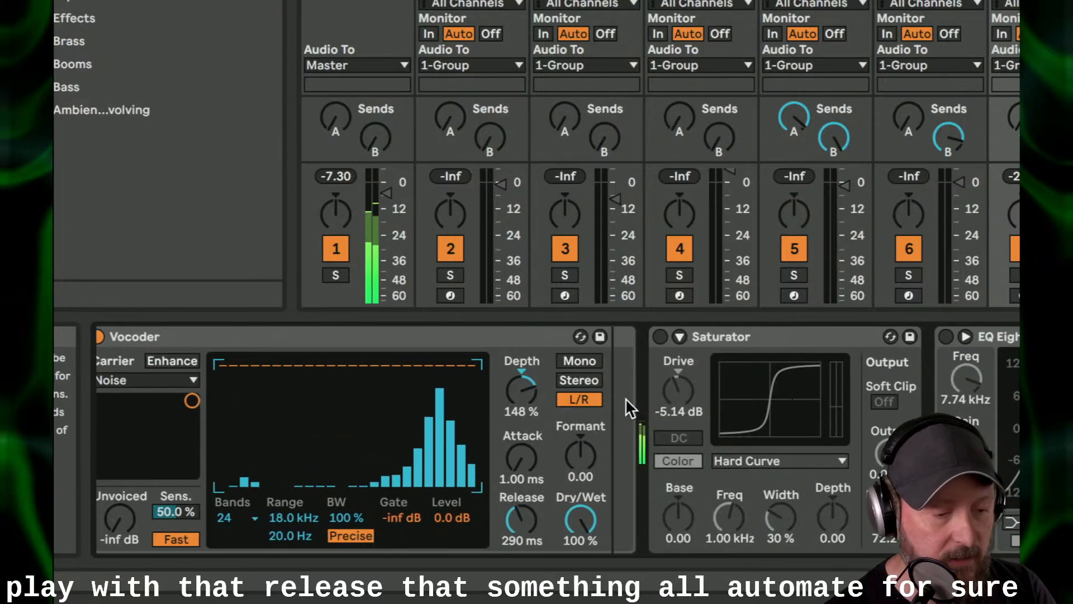
click(660, 336)
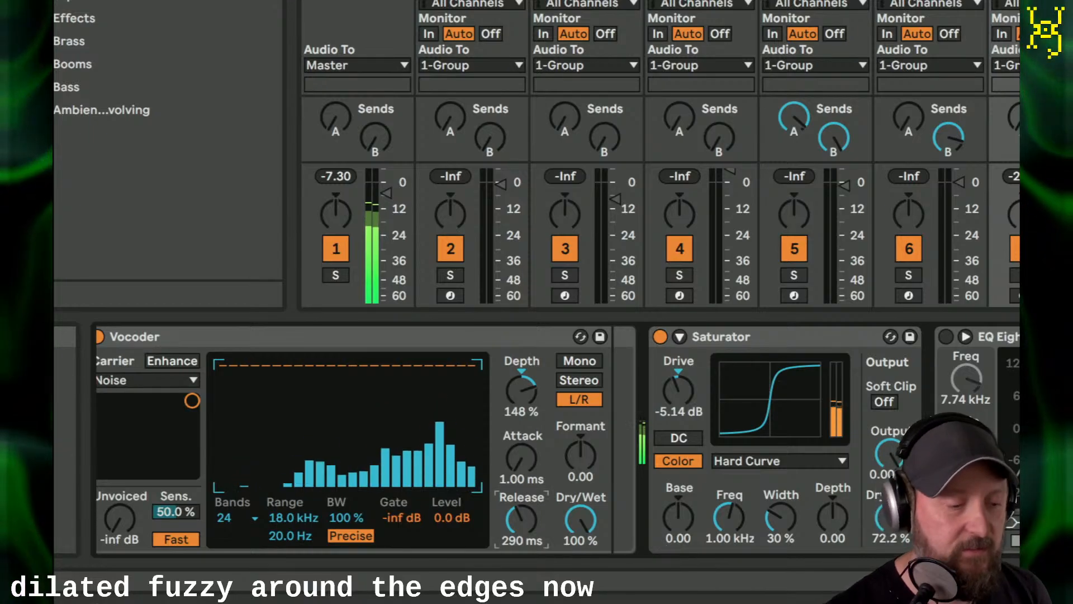
mouse_move(521, 520)
mouse_down()
mouse_move(521, 539)
mouse_move(521, 523)
mouse_up()
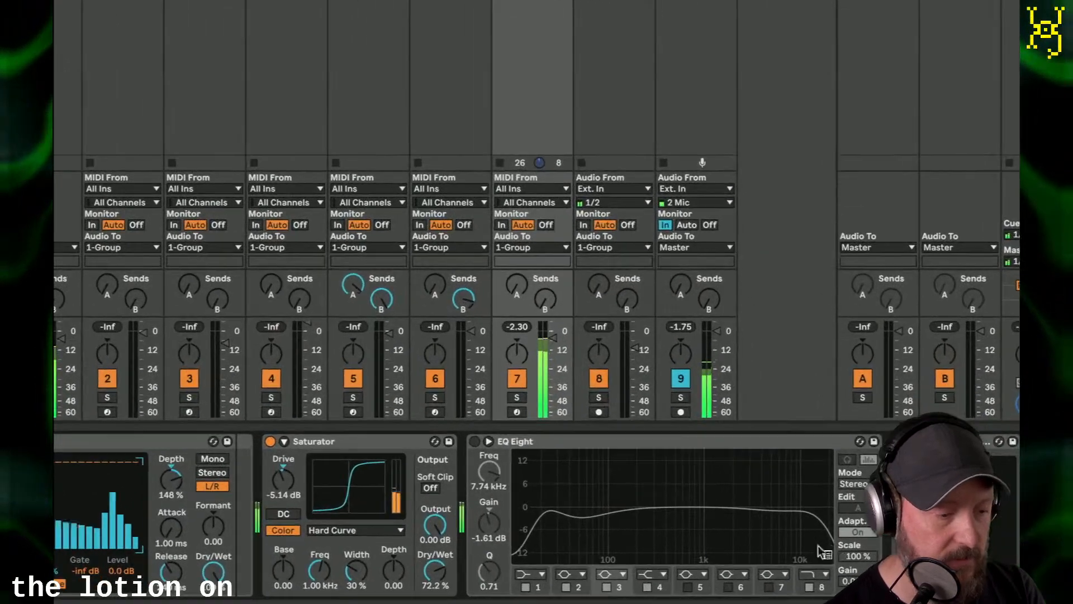
Step: Turn on the Kit-606 track's EQ Eight after the Saturator and stop playback
click(474, 441)
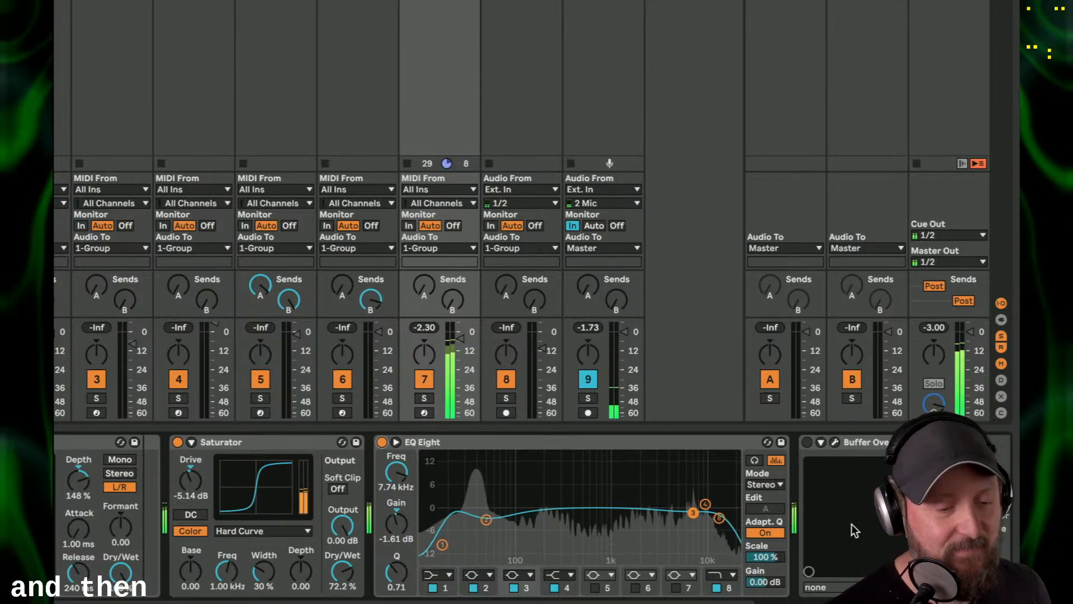
key(space)
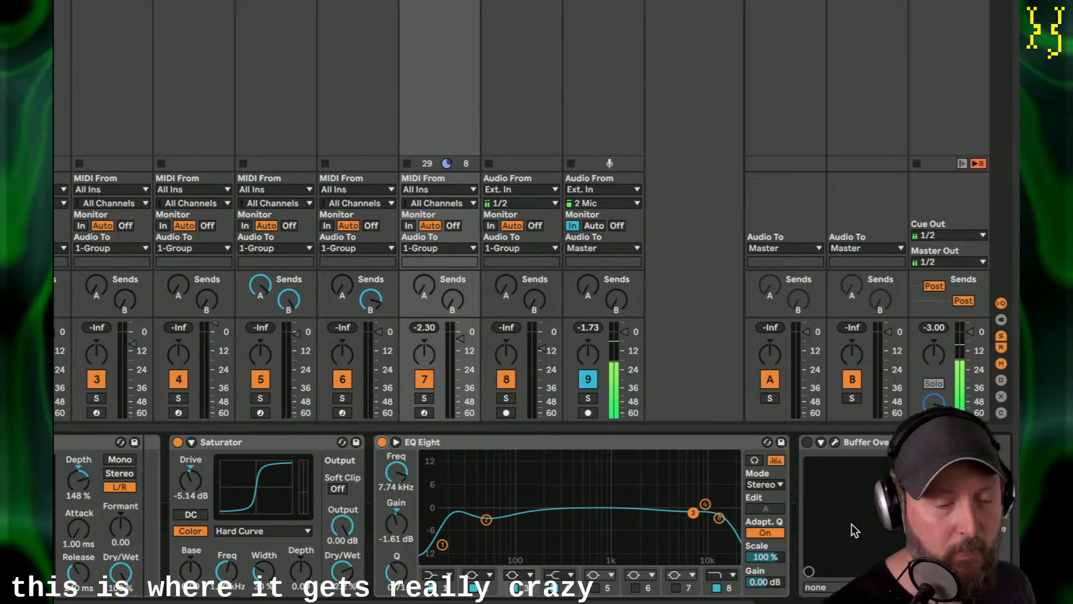
Step: View the Buffer Override plugin's settings on the Kit-606 track and close its window
click(835, 442)
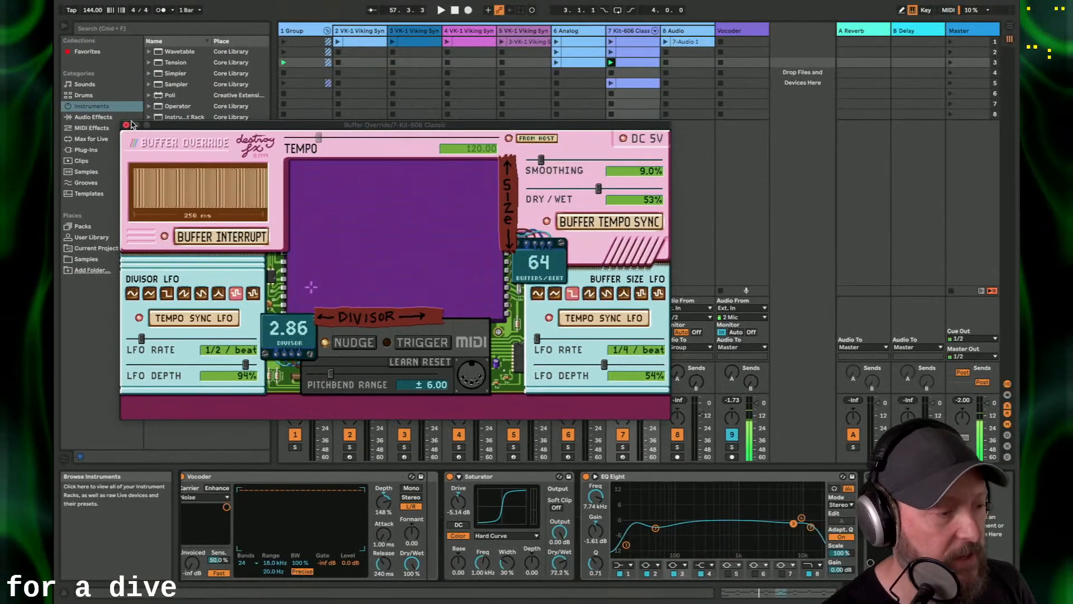
click(117, 40)
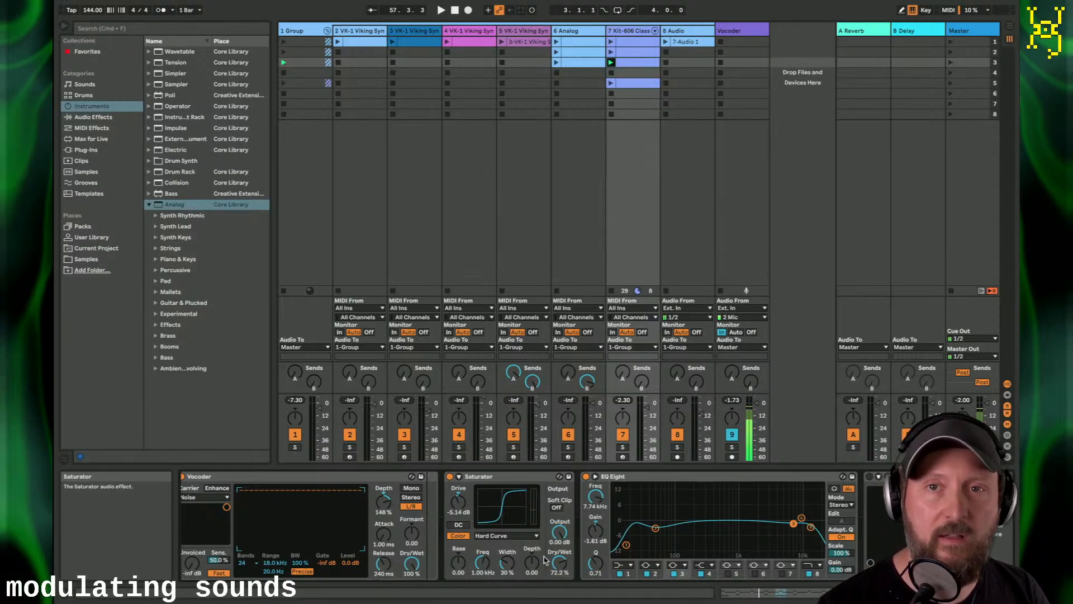
Step: Set the Phaser-Flanger's dry/wet to 72 % and compare the drums with the effect off and on
scroll(492, 540, left, 20)
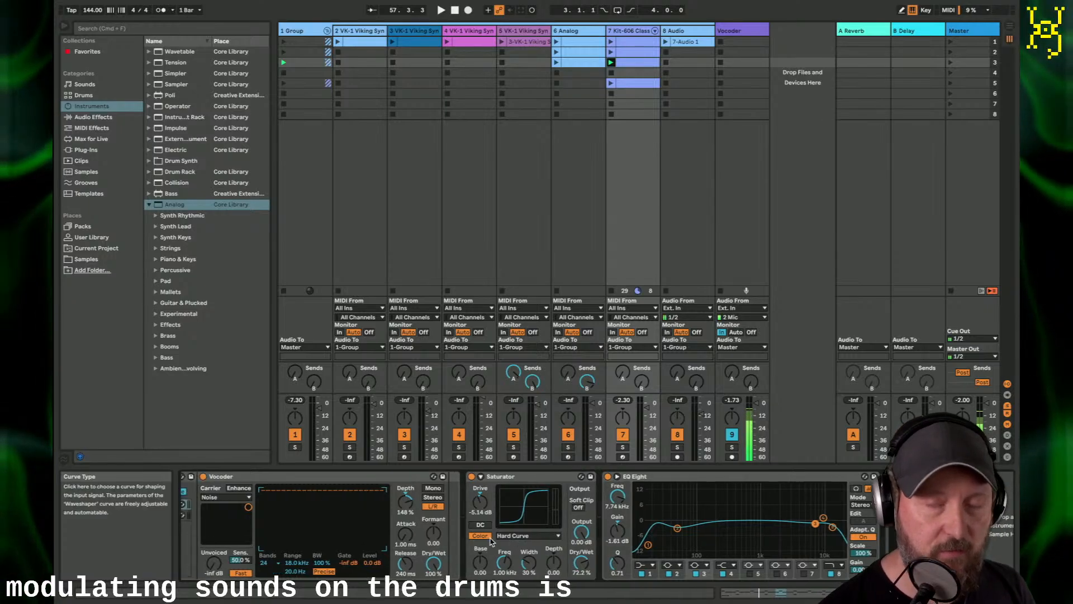
scroll(492, 541, right, 7)
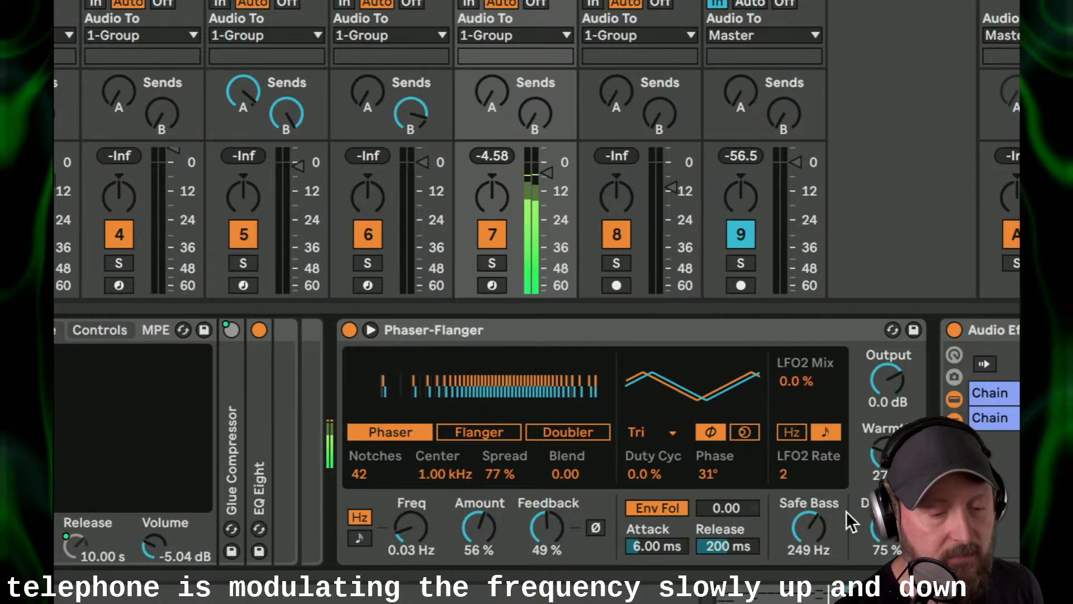
drag(886, 528, 885, 528)
click(349, 329)
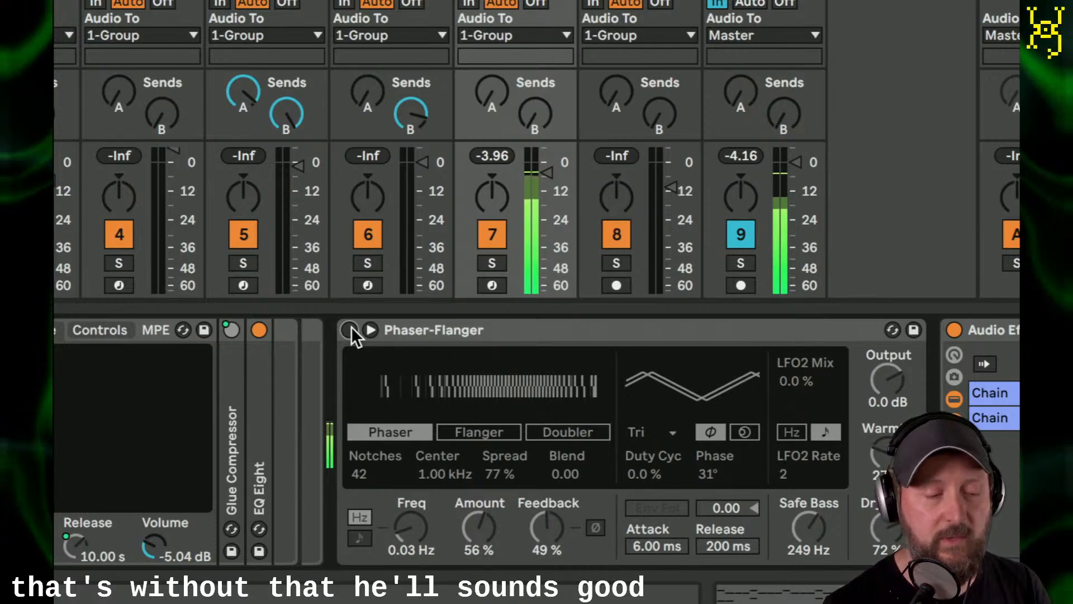
click(350, 330)
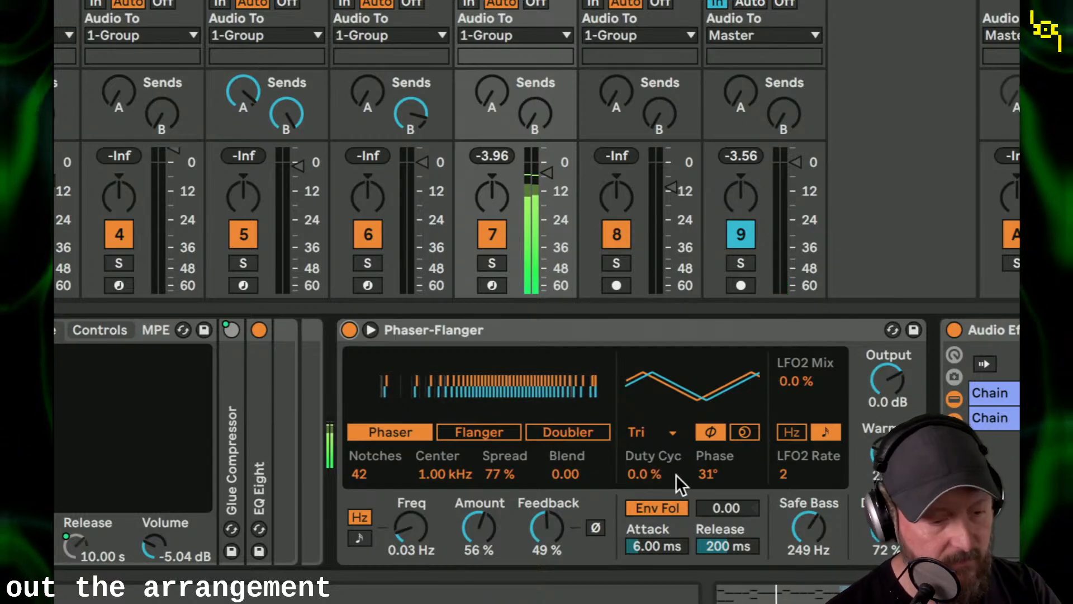
Step: Lower the Phaser-Flanger's modulation amount to 0 % for comparison and bring it up to 79 %
drag(485, 529, 484, 529)
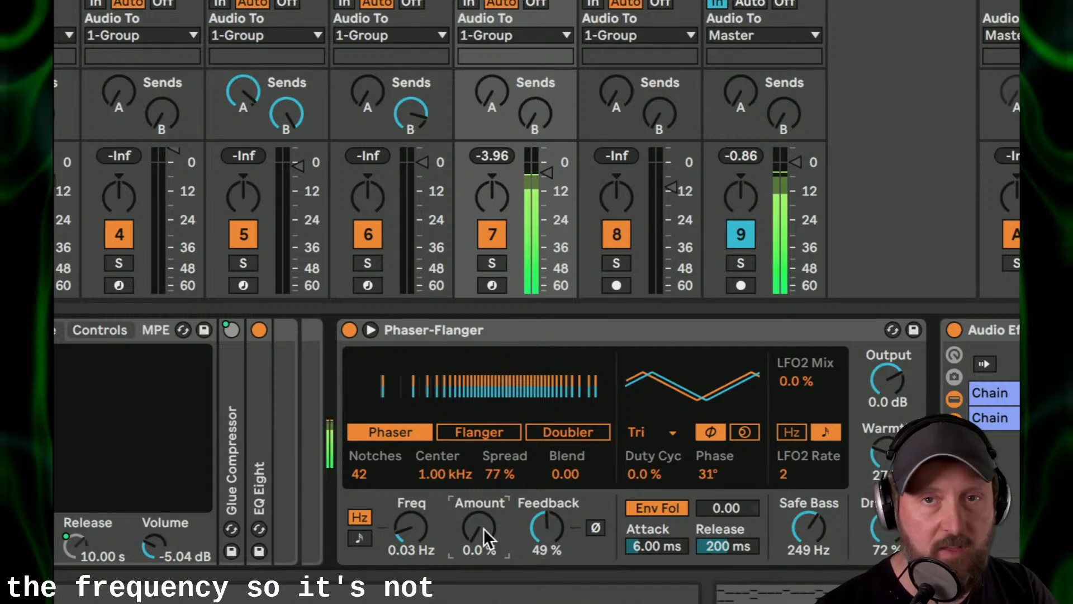
drag(484, 528, 484, 482)
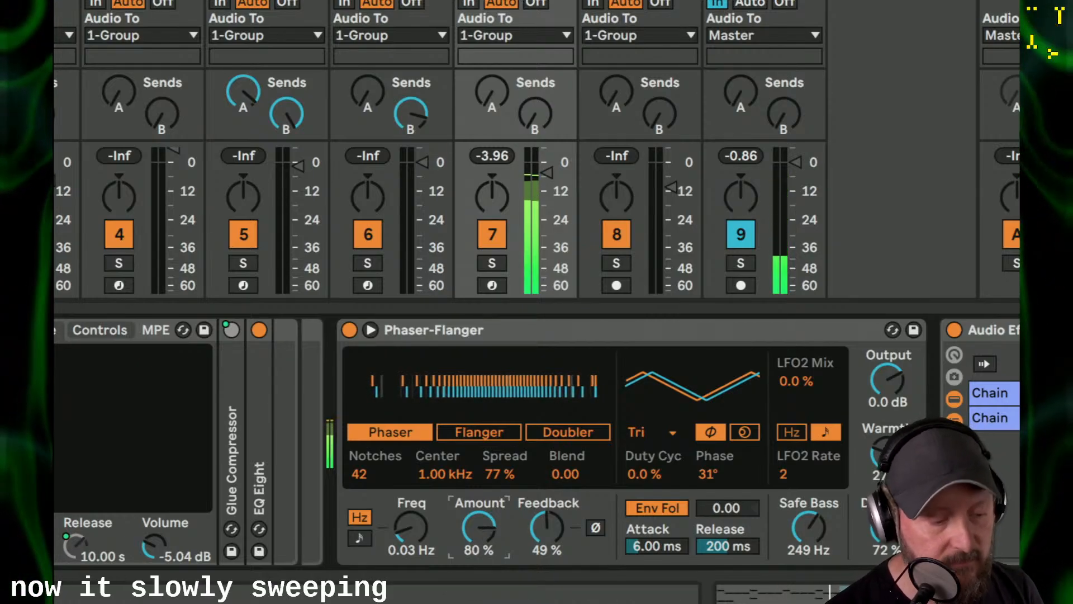
drag(479, 527, 478, 528)
Step: Try the Phaser-Flanger's modulation frequency at about 10.9 Hz and return it to 0.03 Hz
drag(406, 550, 407, 536)
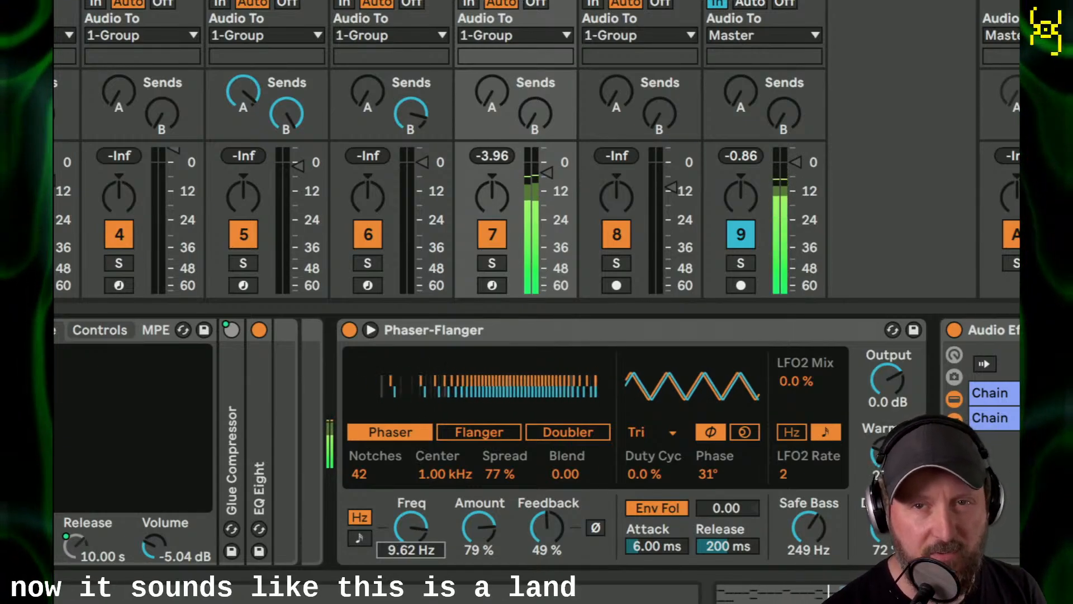
drag(406, 536, 406, 535)
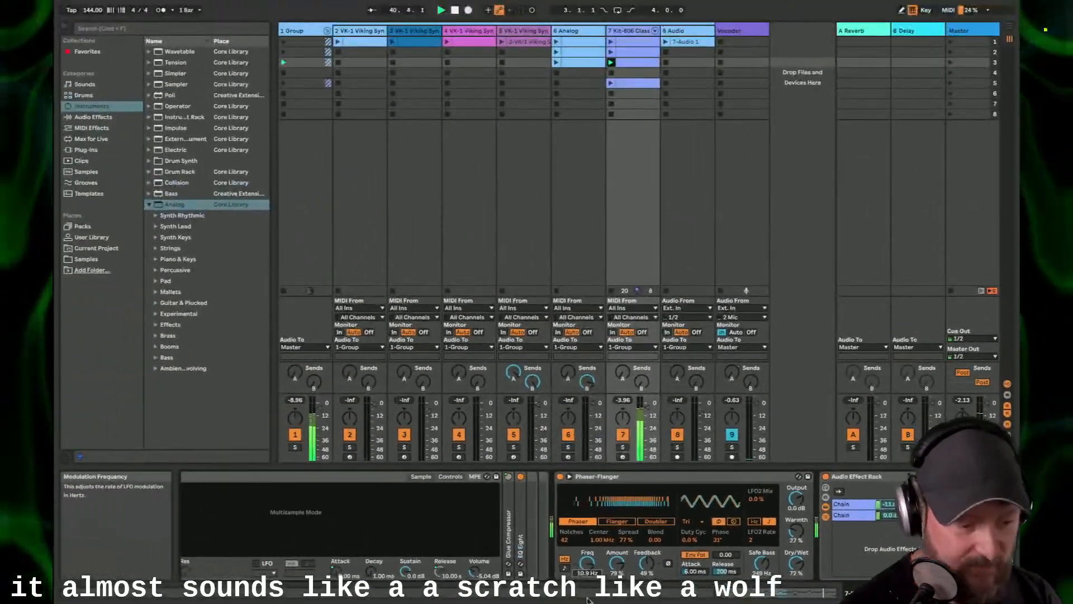
drag(588, 599, 588, 603)
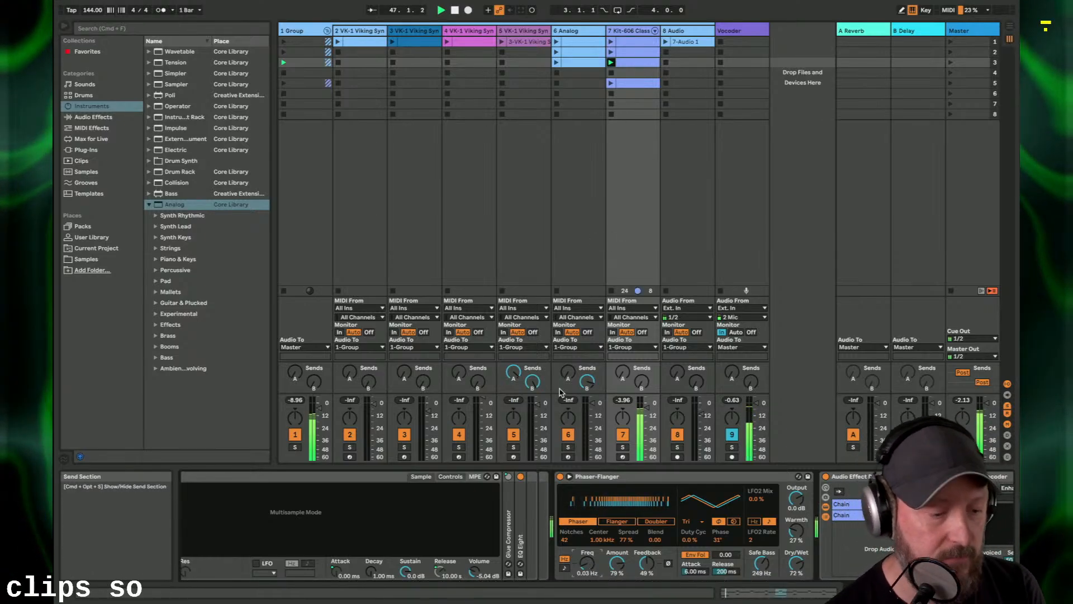
Step: Show the automation envelope for the Phaser-Flanger's modulation frequency in the playing Kit-606 clip
right_click(585, 563)
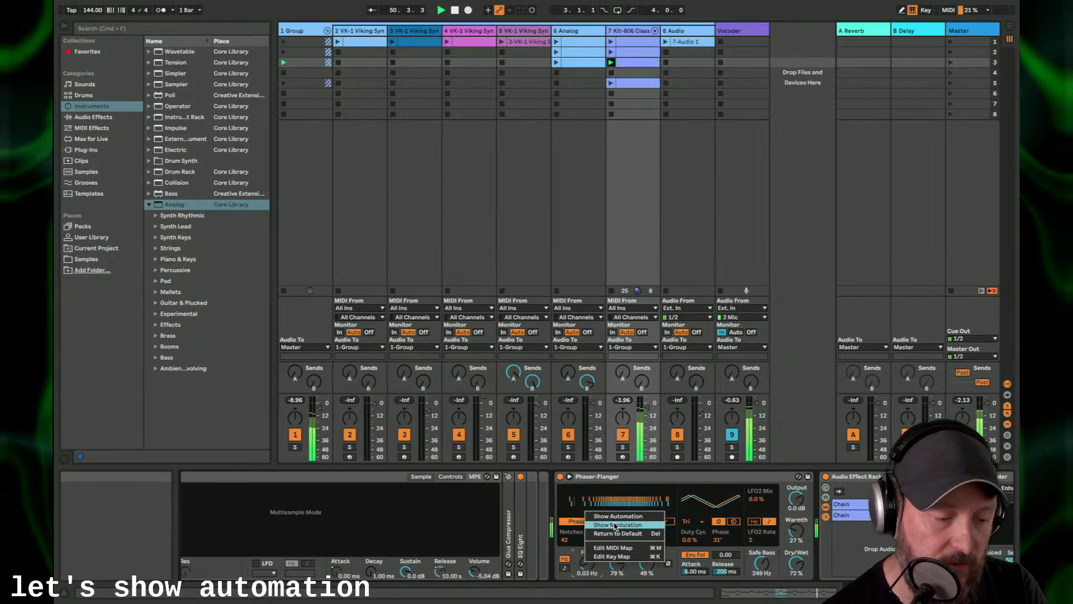
click(615, 524)
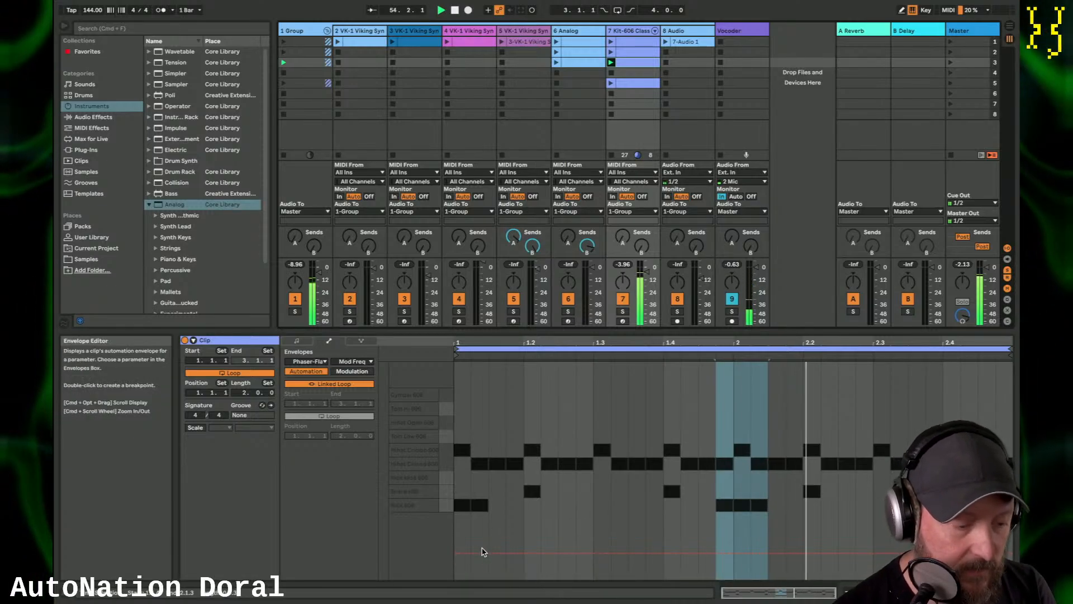
click(482, 554)
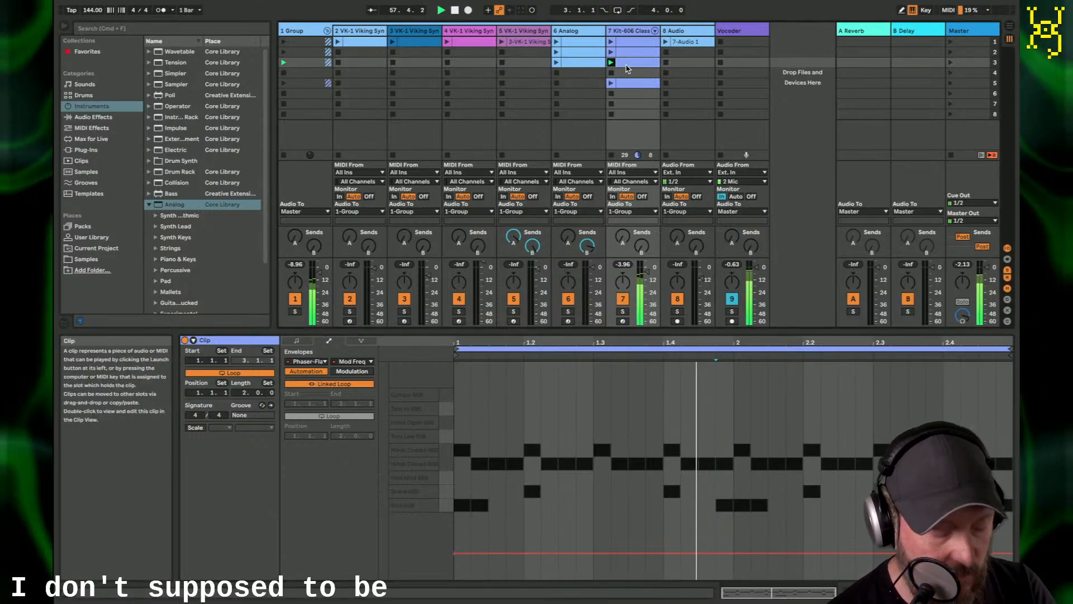
Step: Duplicate the third Kit-606 clip, raise the copy's Phaser-Flanger modulation frequency envelope, and compare its sound with the original clip
key(super+d)
click(611, 72)
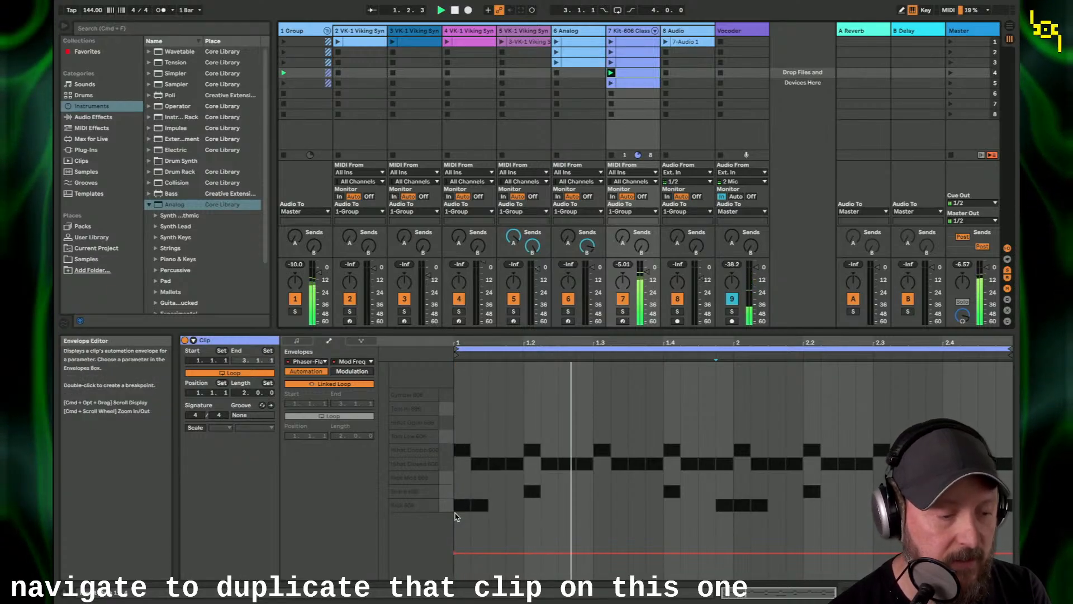
drag(457, 553, 457, 410)
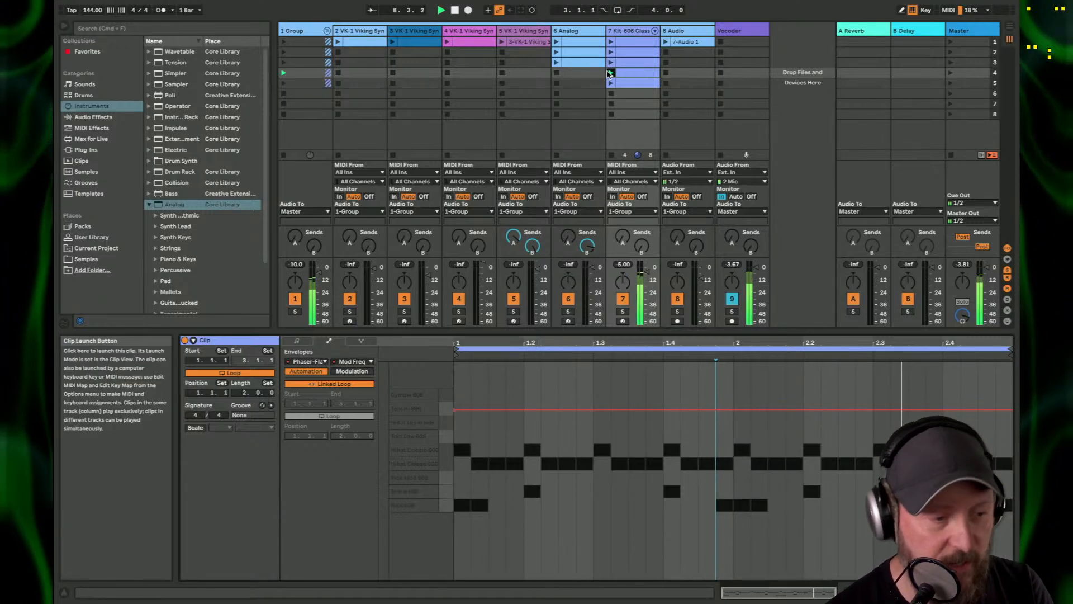
click(611, 64)
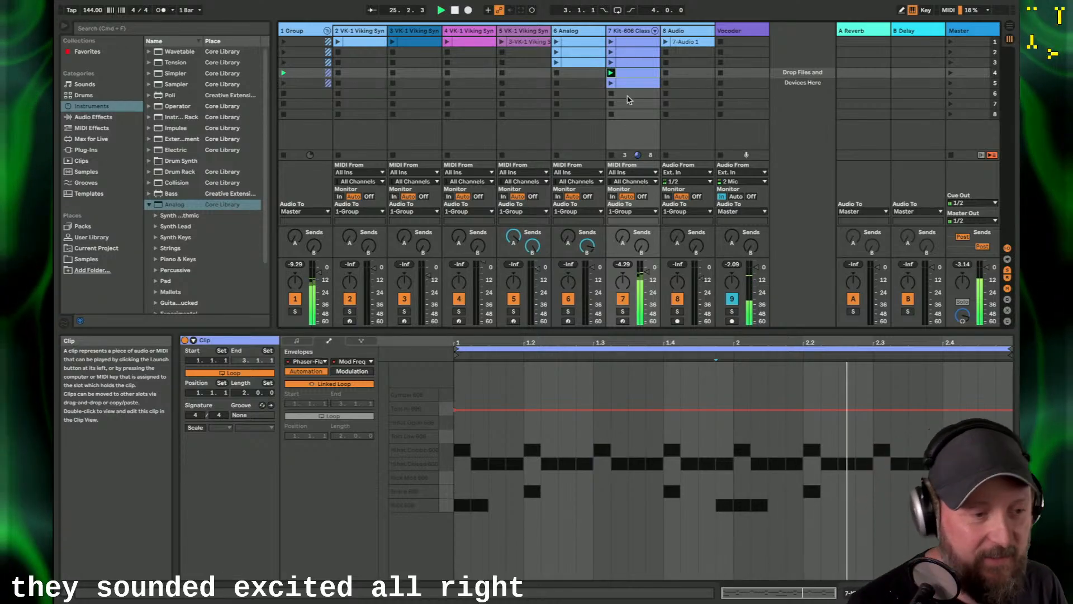
click(611, 63)
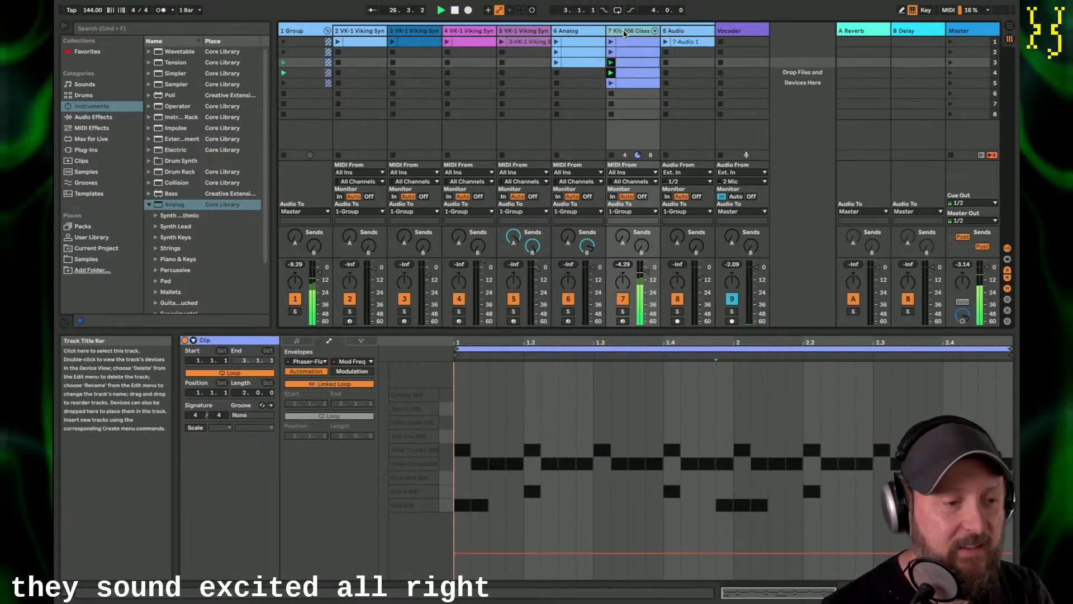
Step: Return to the Kit-606 track's device chain and switch off the existing Buffer Override after the EQ Eight
click(624, 33)
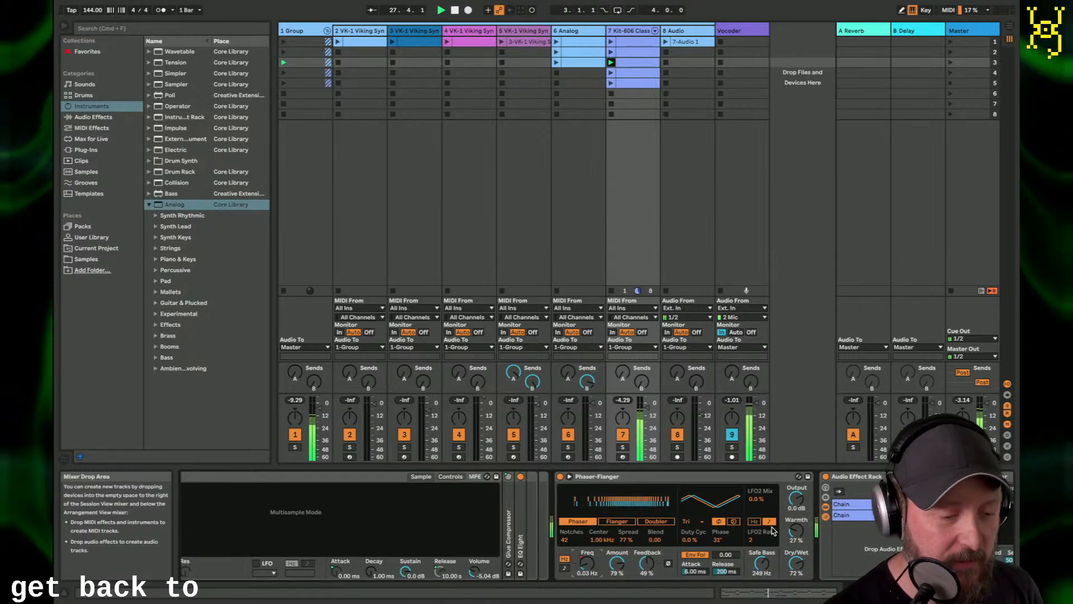
scroll(894, 525, right, 15)
click(868, 477)
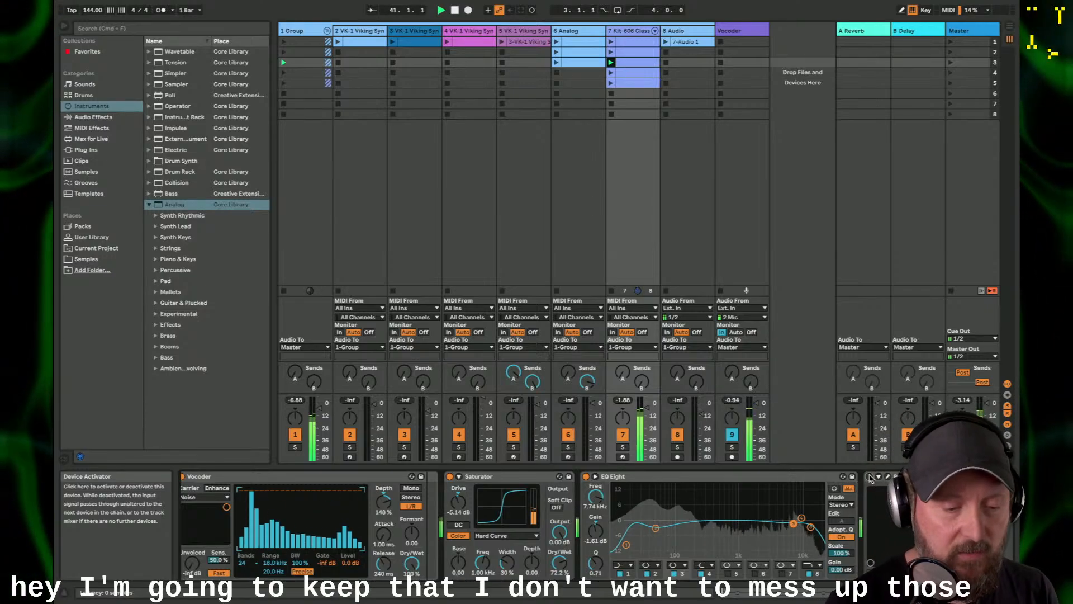
Step: Search the browser for "buffer", load another Destroy FX Buffer Override on the Kit-606 track and reposition its window
click(130, 29)
text(bu)
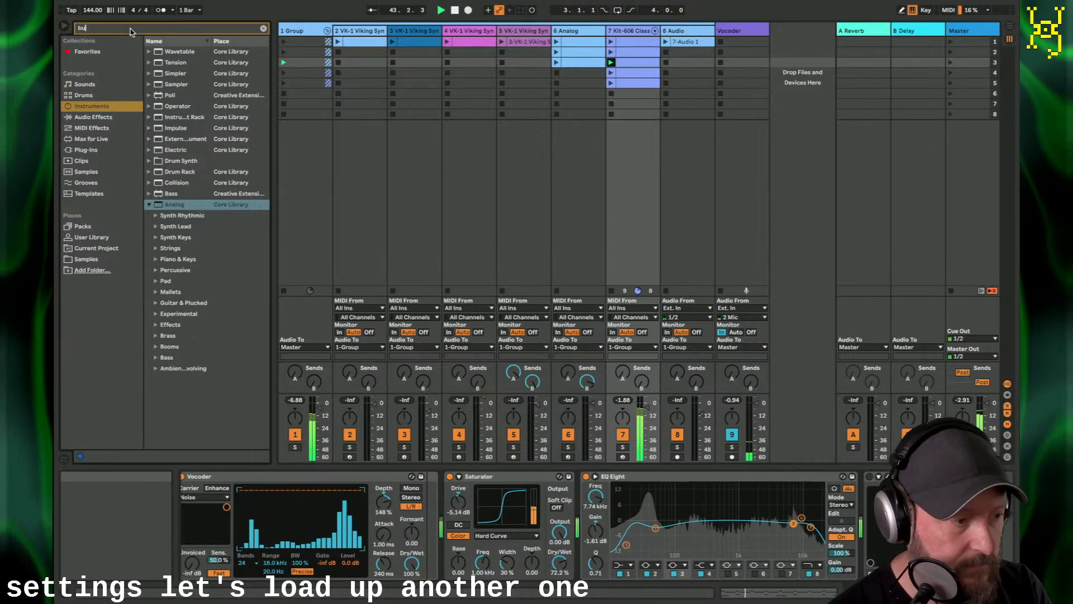
text(ffer)
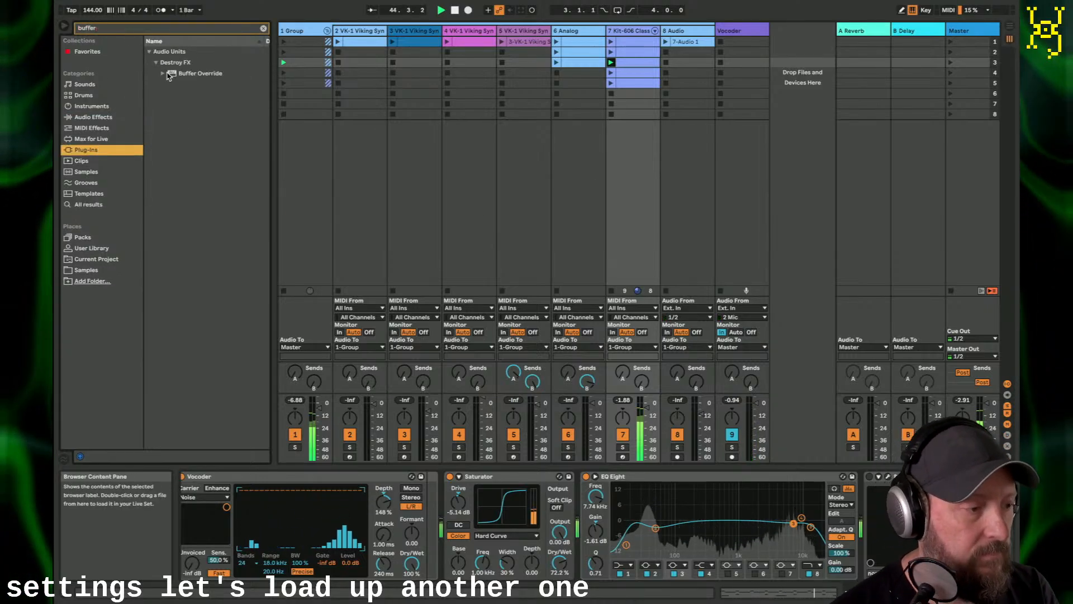
double_click(171, 75)
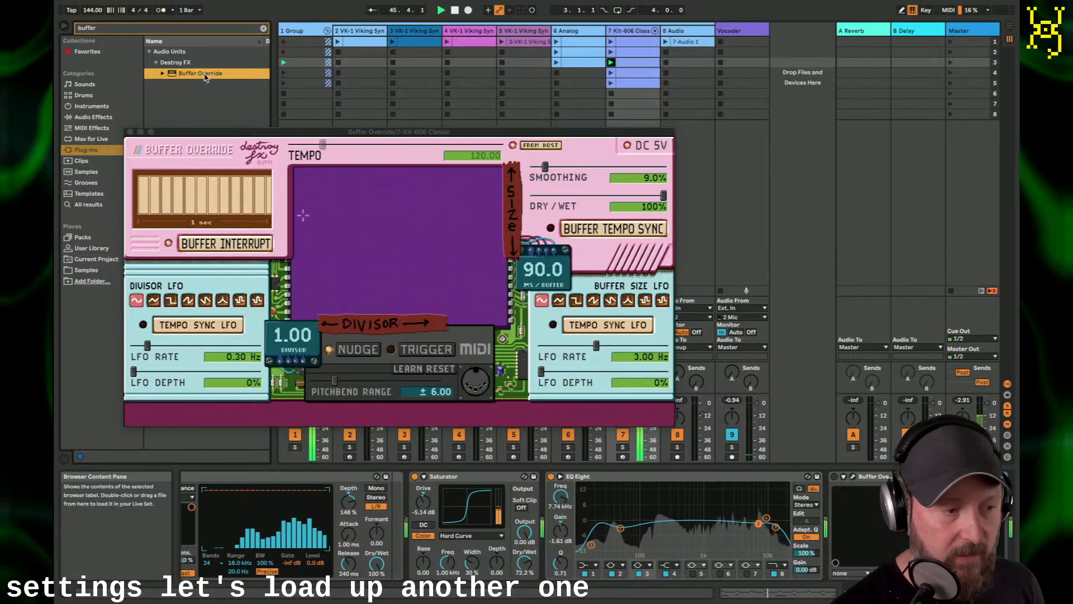
drag(313, 132, 483, 119)
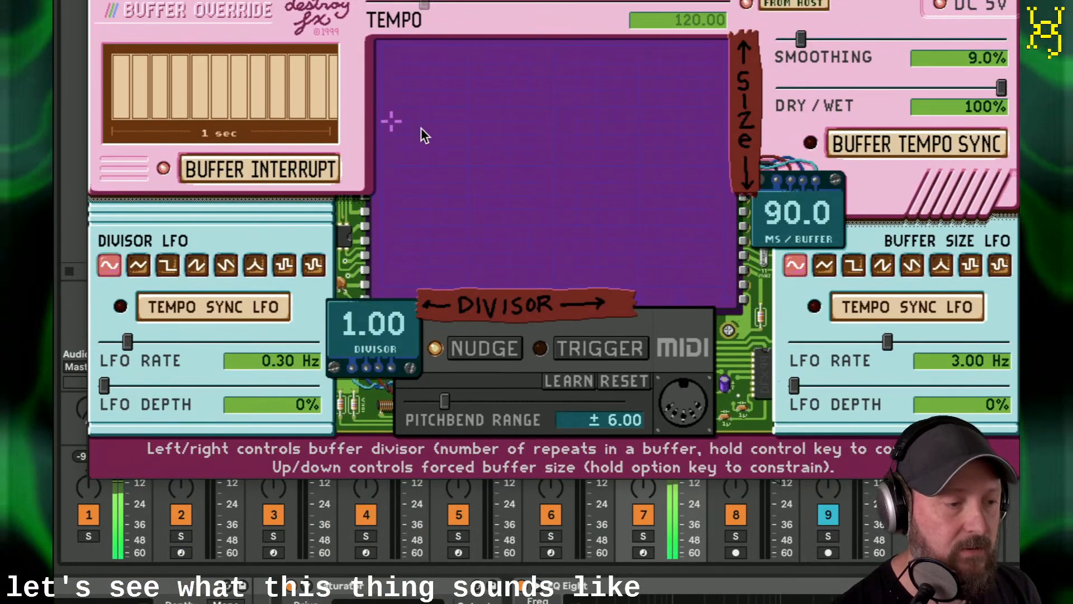
Step: Set Buffer Override's divisor LFO to 100% depth and 8.23 Hz, with the divisor at 3.88 and the buffer size at 641.3 ms
drag(421, 127, 357, 314)
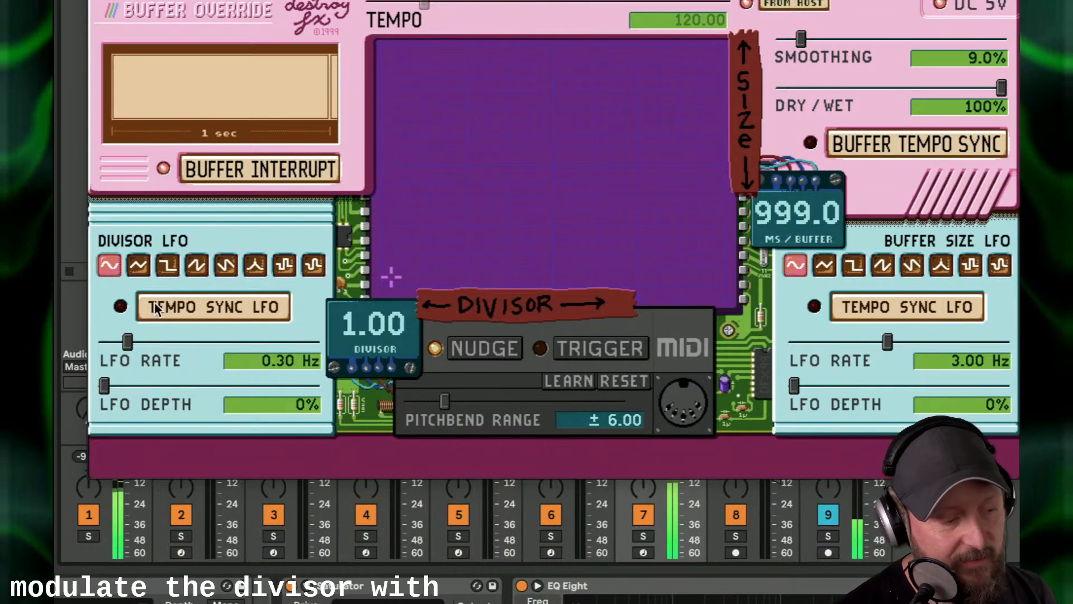
drag(105, 386, 281, 384)
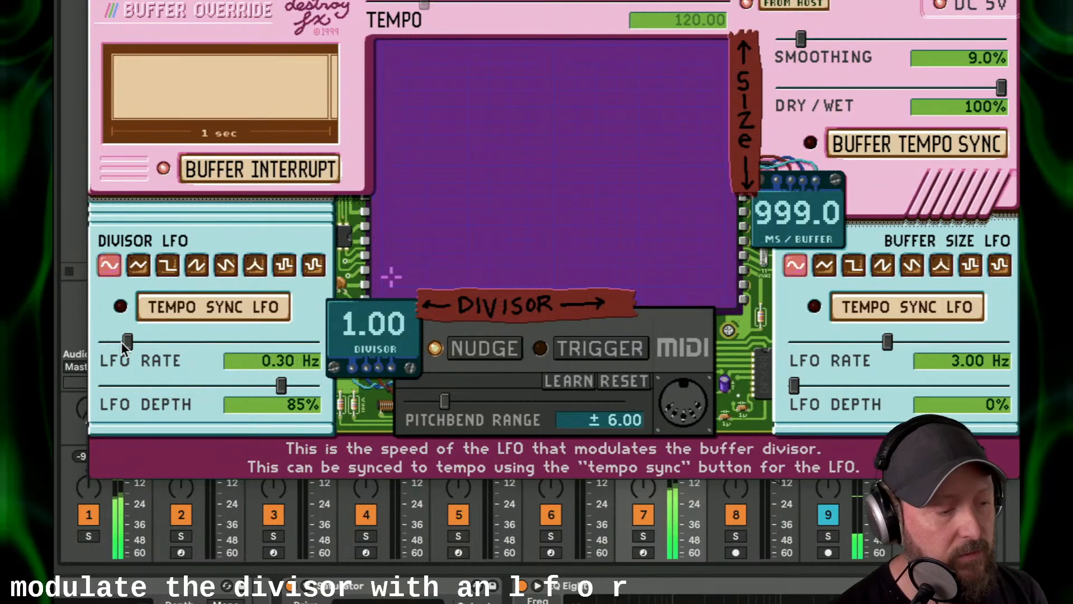
drag(121, 341, 167, 342)
drag(393, 251, 420, 231)
drag(214, 340, 234, 337)
drag(281, 386, 314, 388)
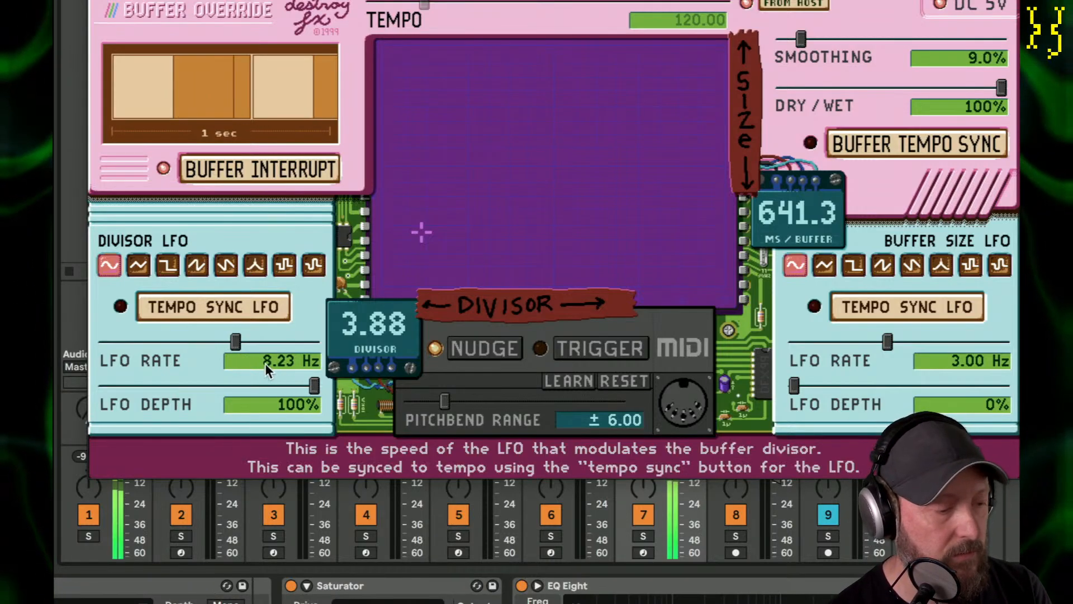
Step: Slow the divisor LFO to 2.48 Hz, try a 67.2 ms buffer, and set the size to 779.7 ms with a 2.21 divisor
drag(233, 337, 175, 337)
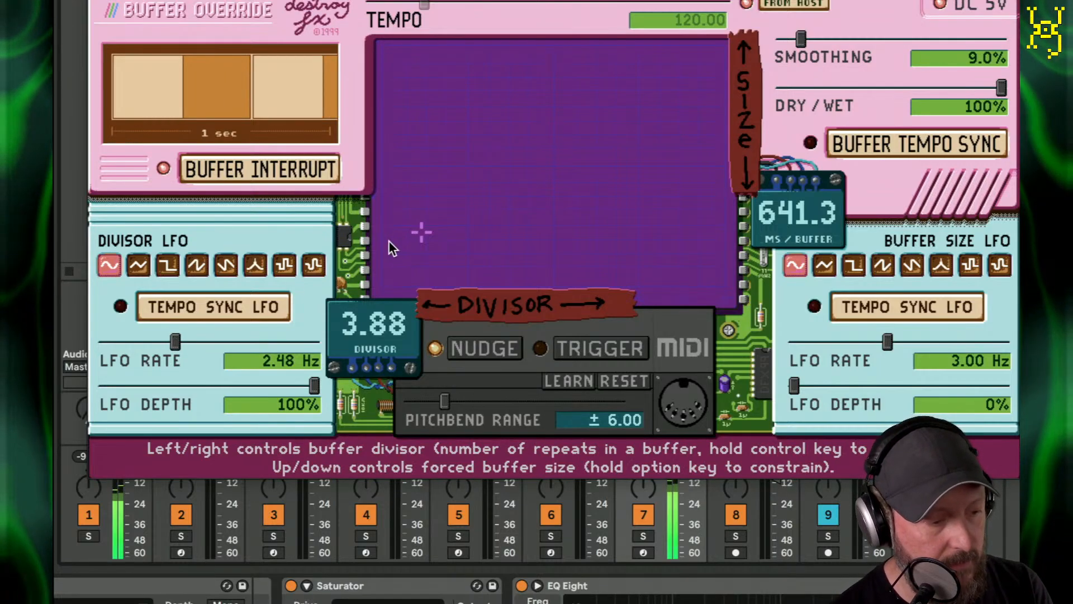
drag(415, 146, 414, 108)
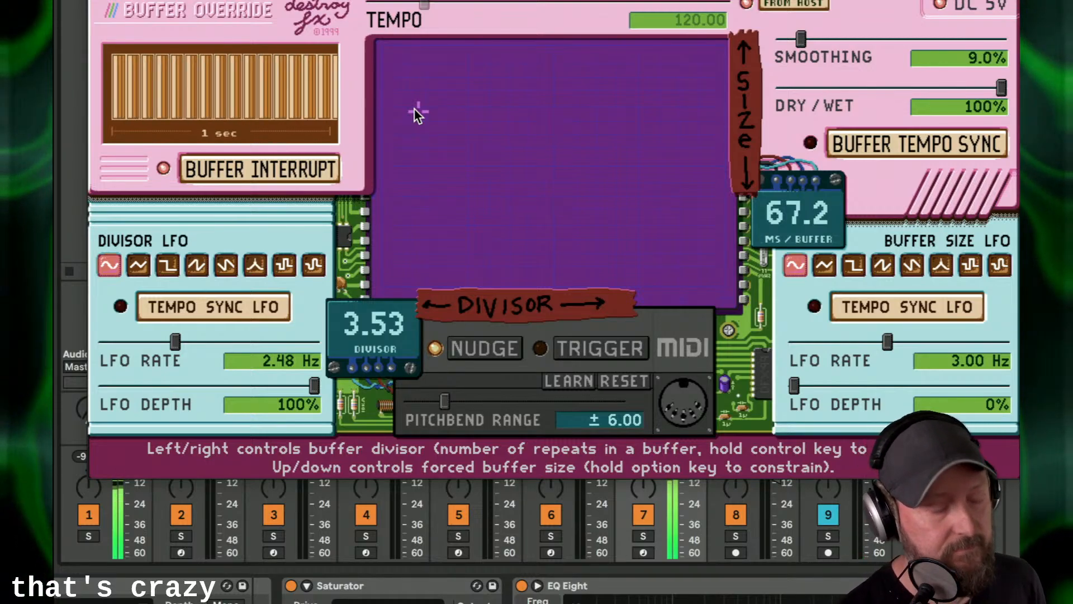
drag(413, 109, 398, 246)
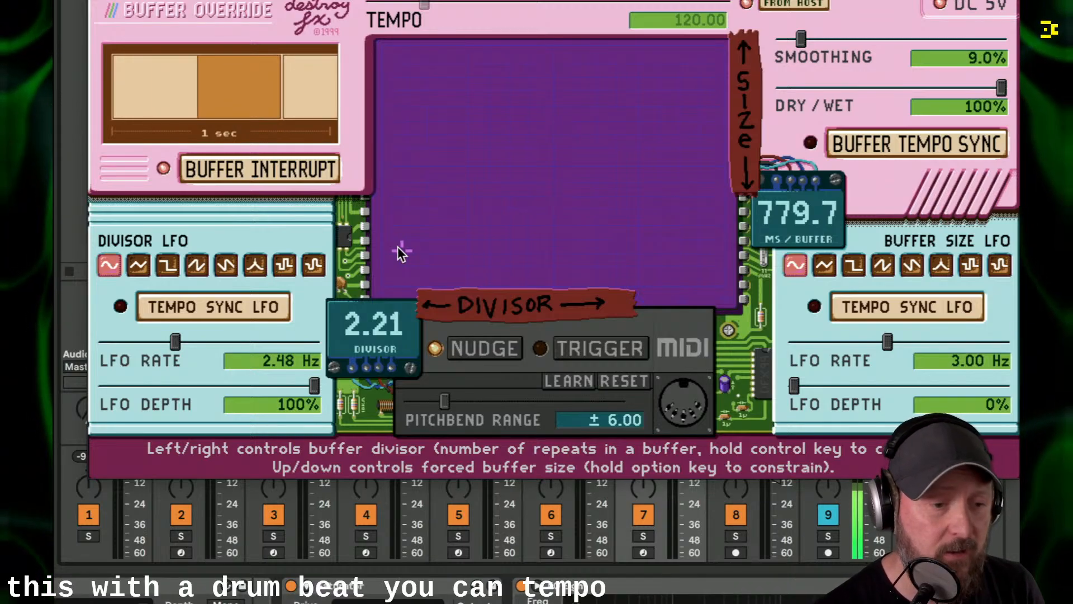
Step: Sync the buffer size to tempo at 8 buffers per beat with a 5.59 divisor, and slow the divisor LFO to 0.54 Hz
click(898, 144)
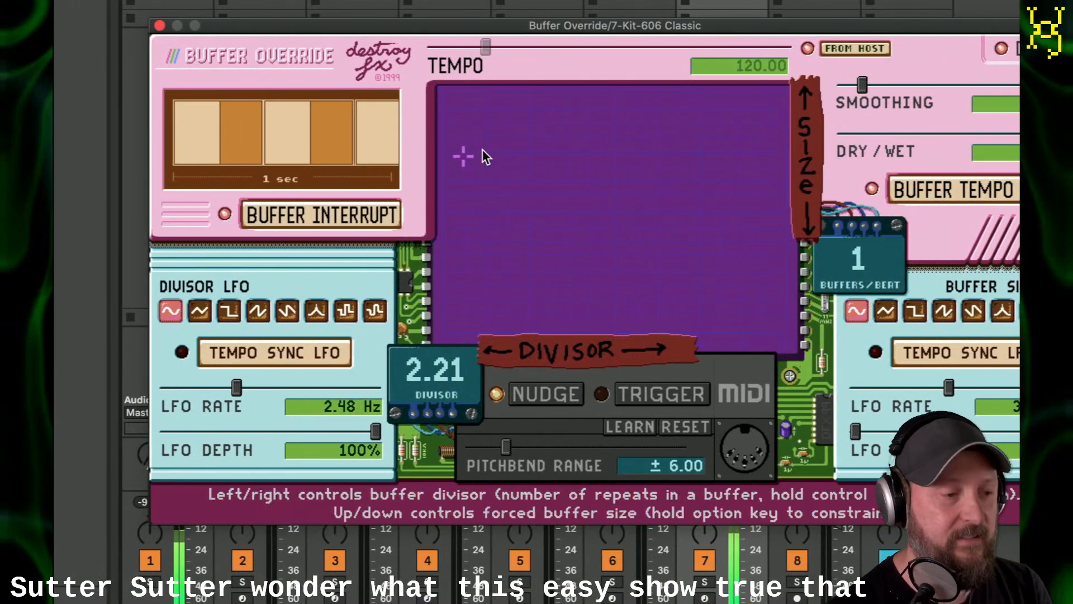
drag(481, 149, 509, 152)
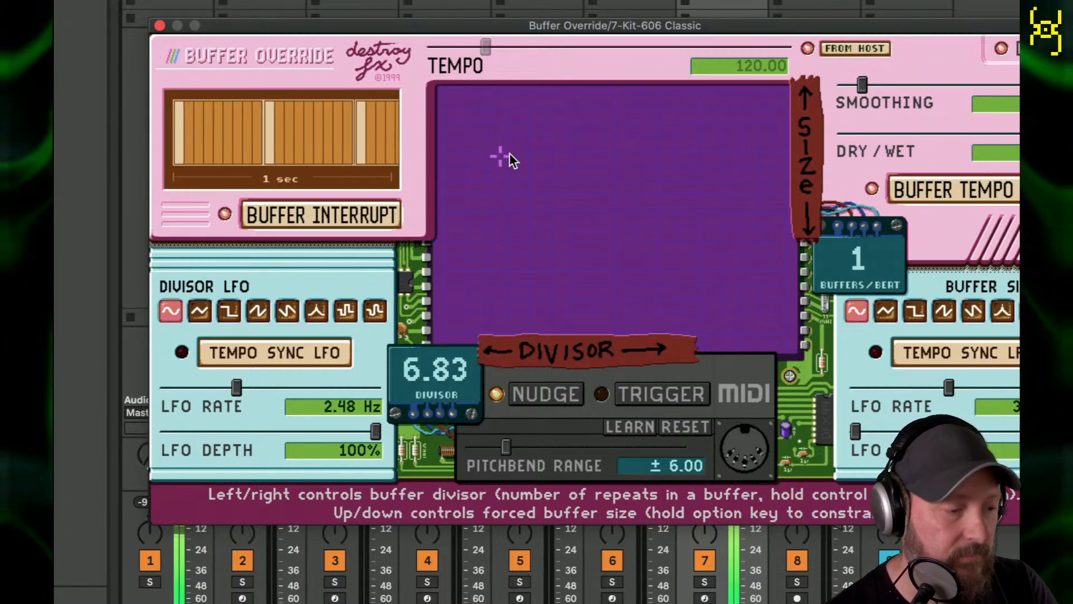
drag(508, 153, 502, 233)
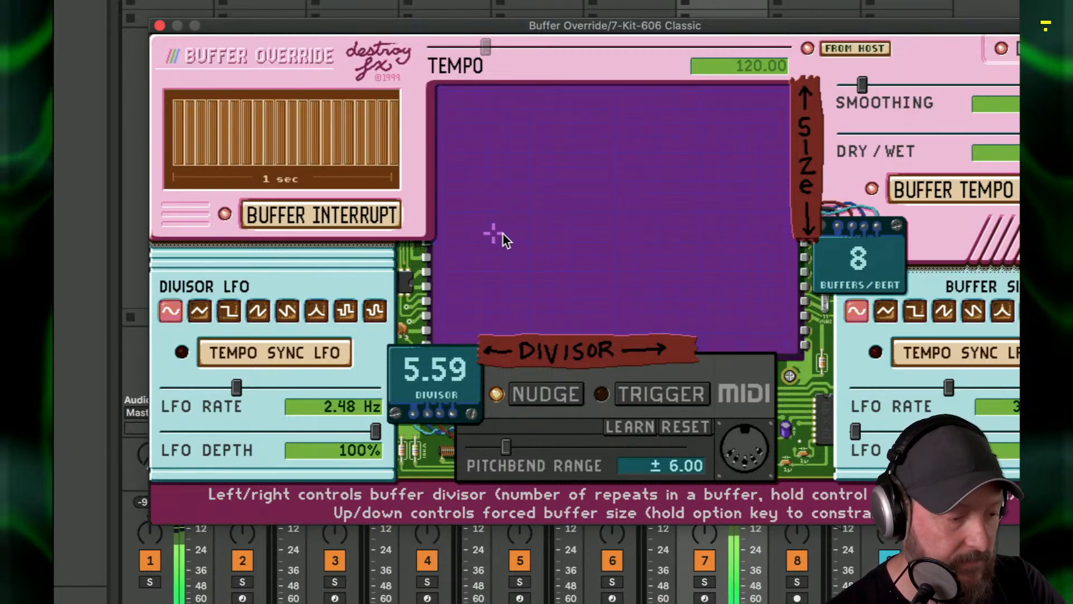
drag(236, 387, 196, 386)
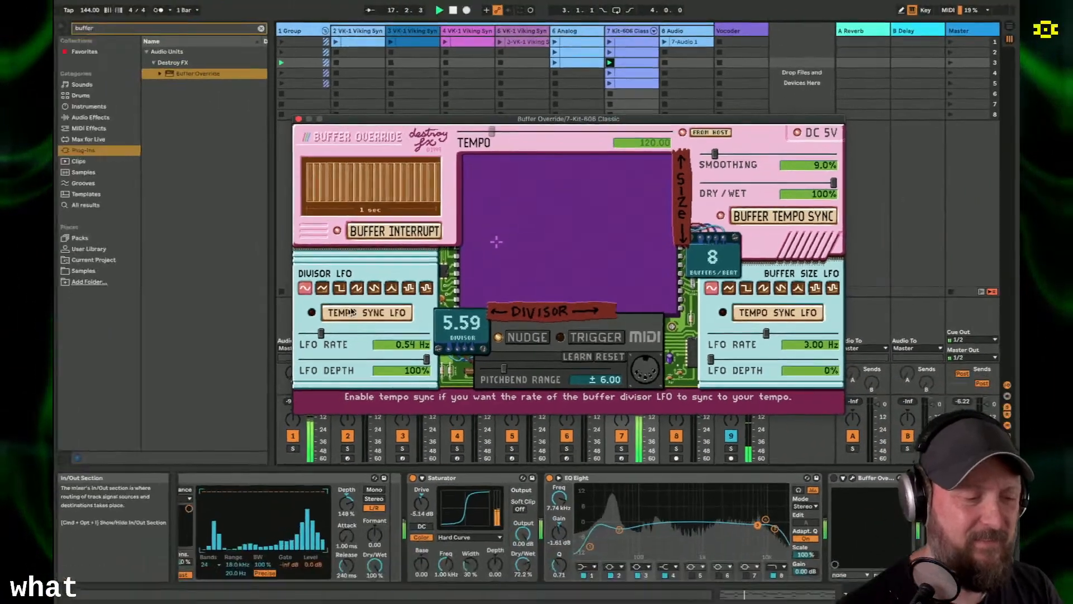
Step: Try 24 and 96 buffers per beat, and settle on 48 buffers per beat with a divisor of 2.20
click(492, 264)
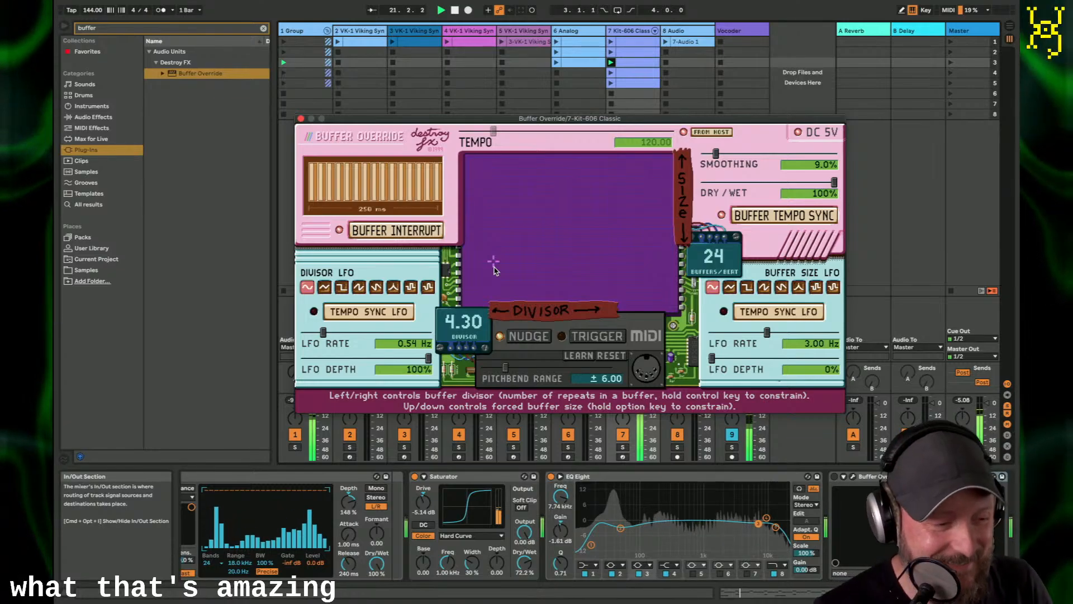
drag(494, 270, 479, 299)
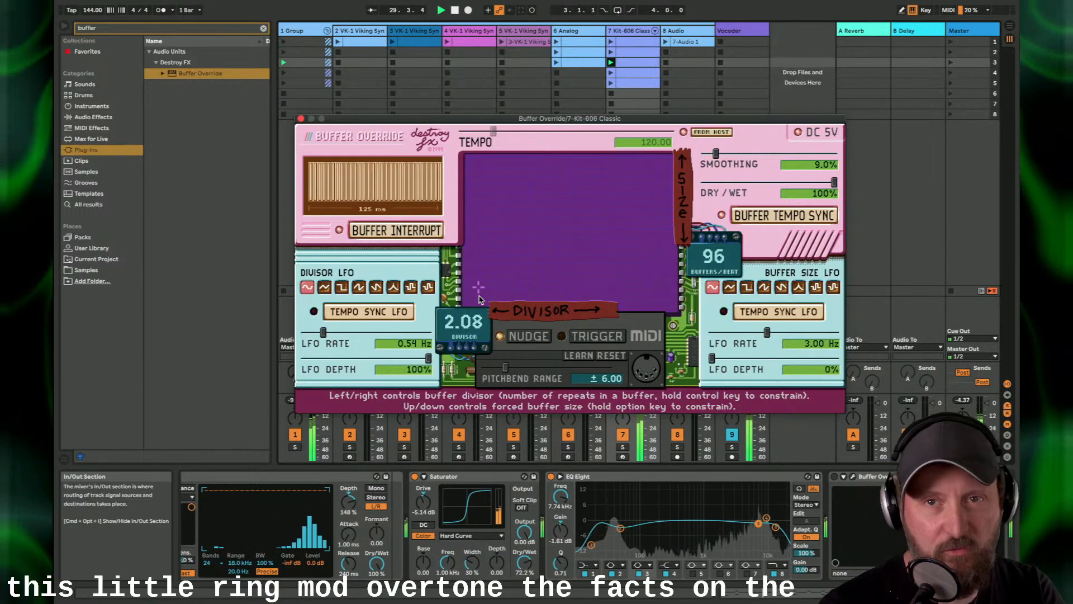
drag(480, 298, 482, 239)
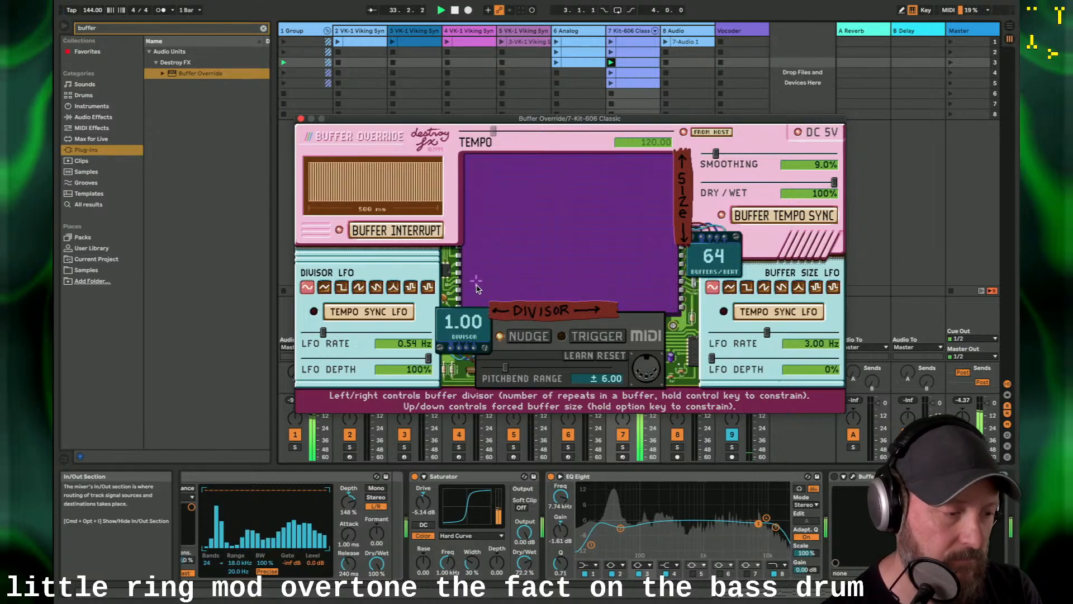
Step: Tempo-sync the divisor LFO at 1/4 per beat, and set Buffer Override to 12 buffers per beat with a 2.22 divisor
click(369, 311)
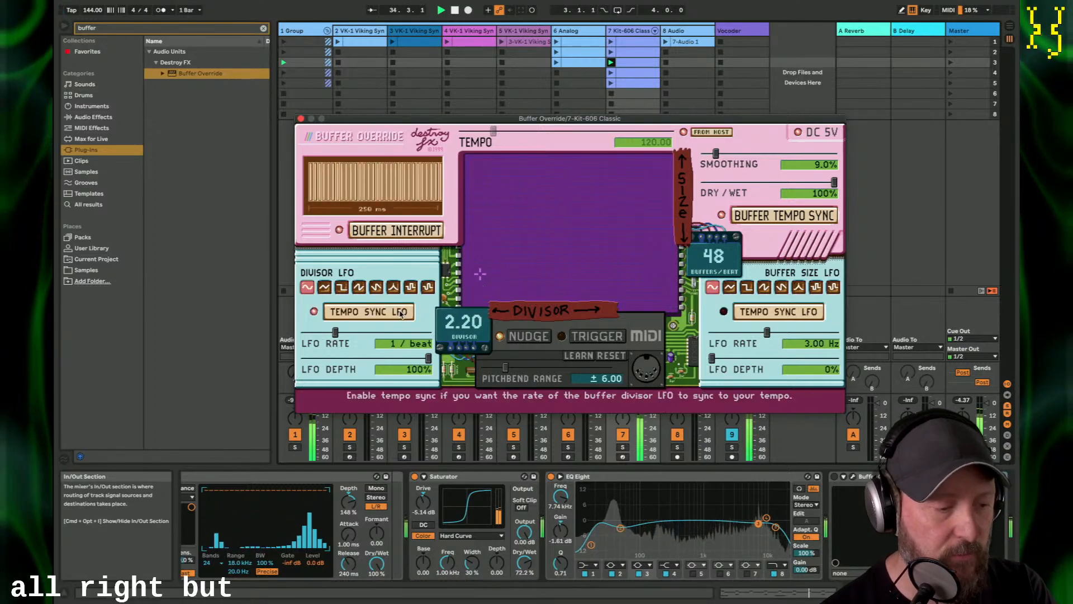
drag(321, 338, 306, 341)
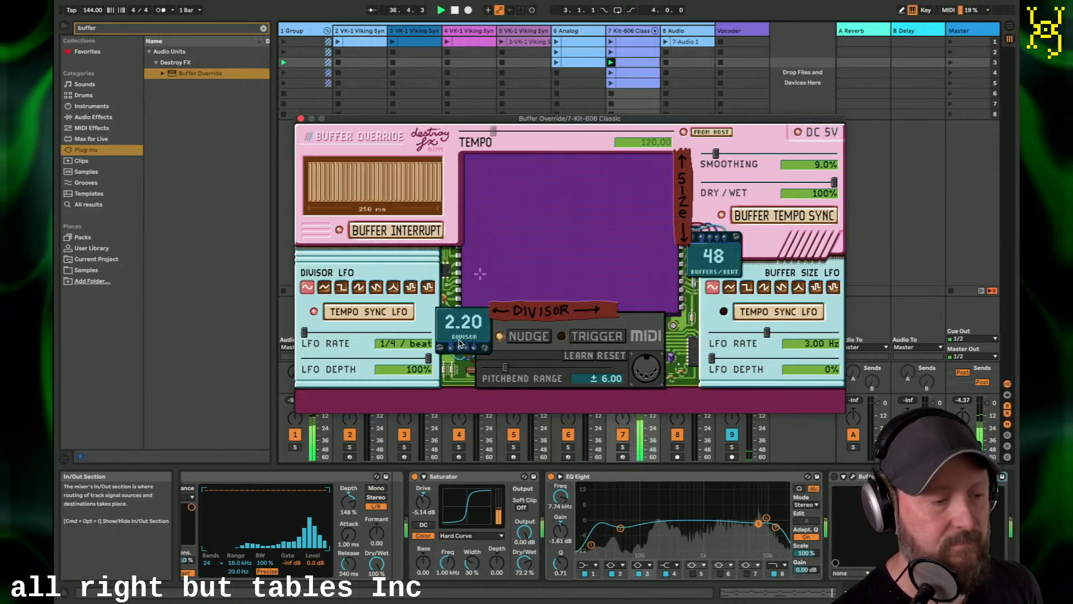
click(480, 242)
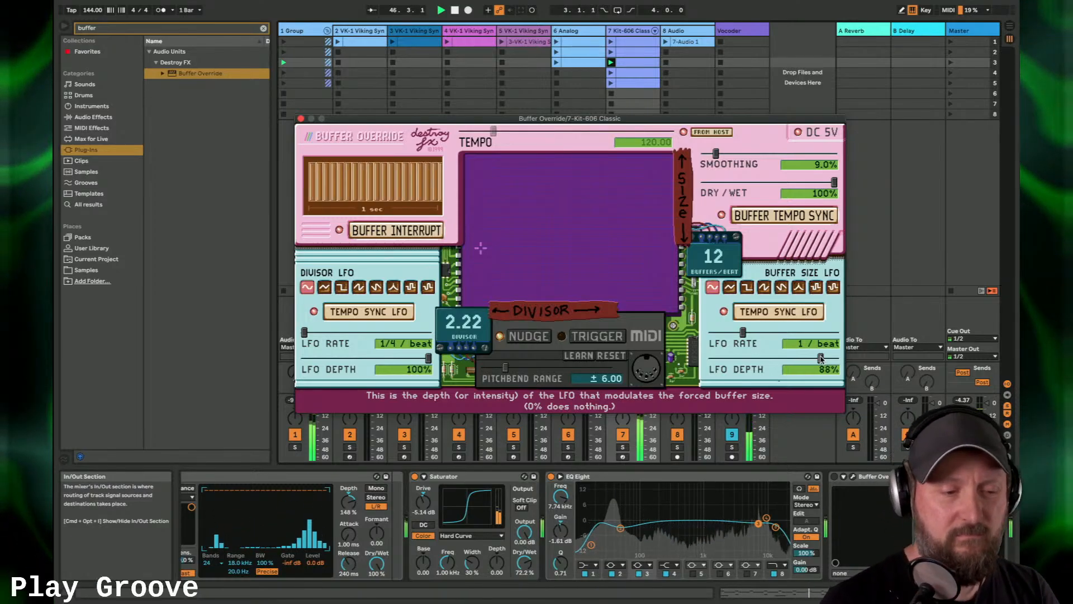
Step: Lower Buffer Override's dry/wet mix to 35%, close its window and launch the third Analog clip alongside the drums
drag(833, 182, 761, 195)
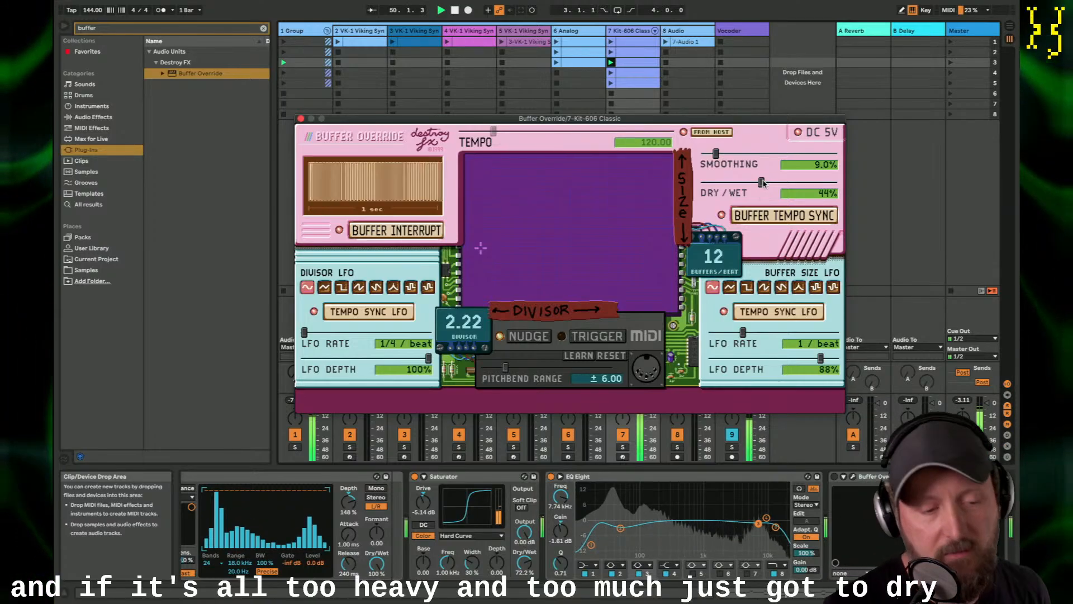
drag(762, 182, 752, 184)
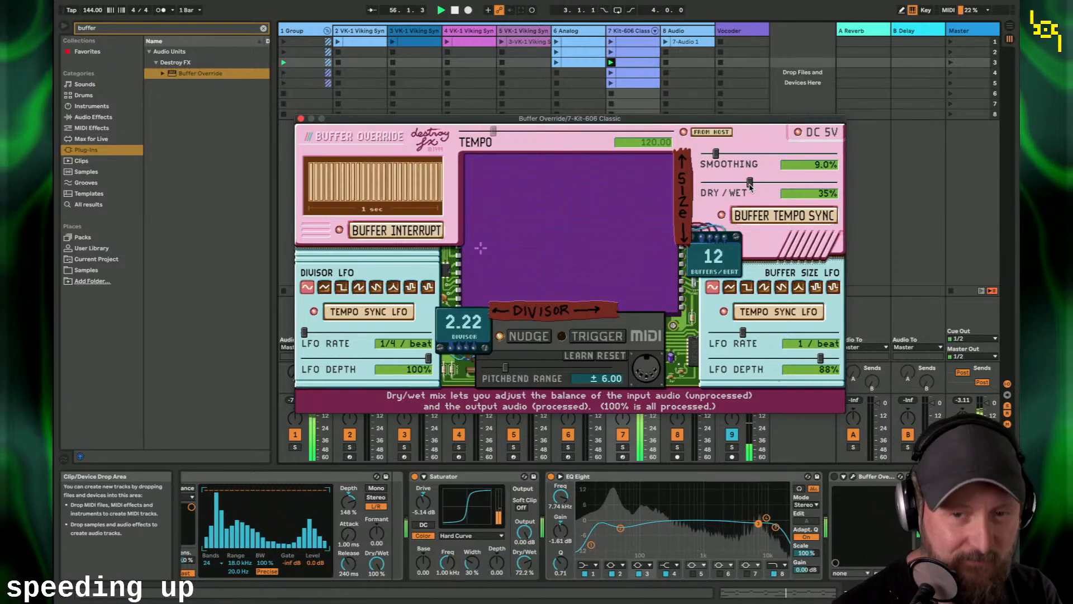
click(301, 119)
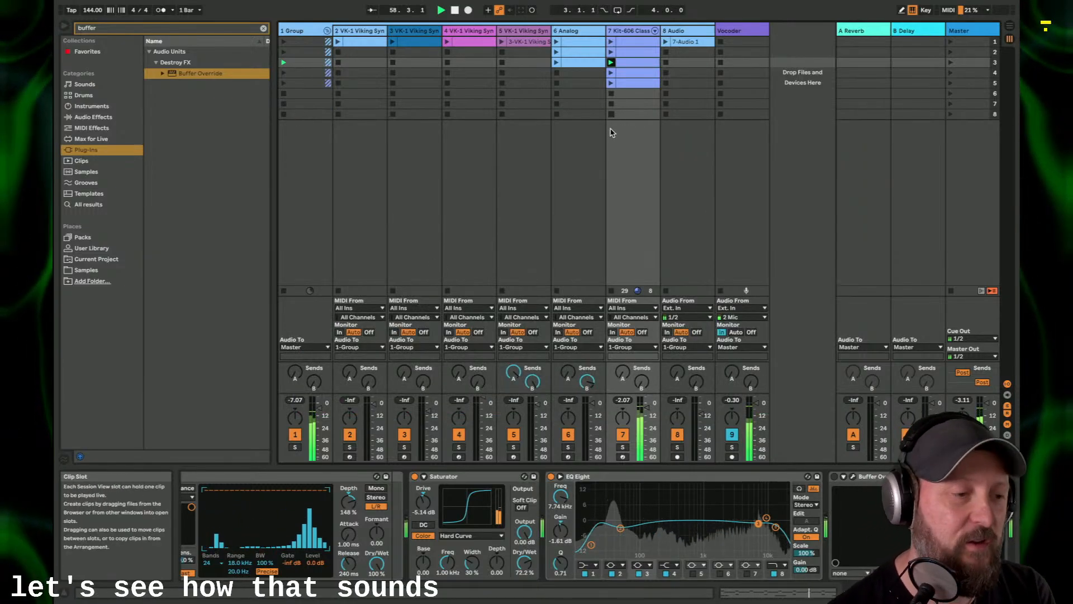
click(556, 63)
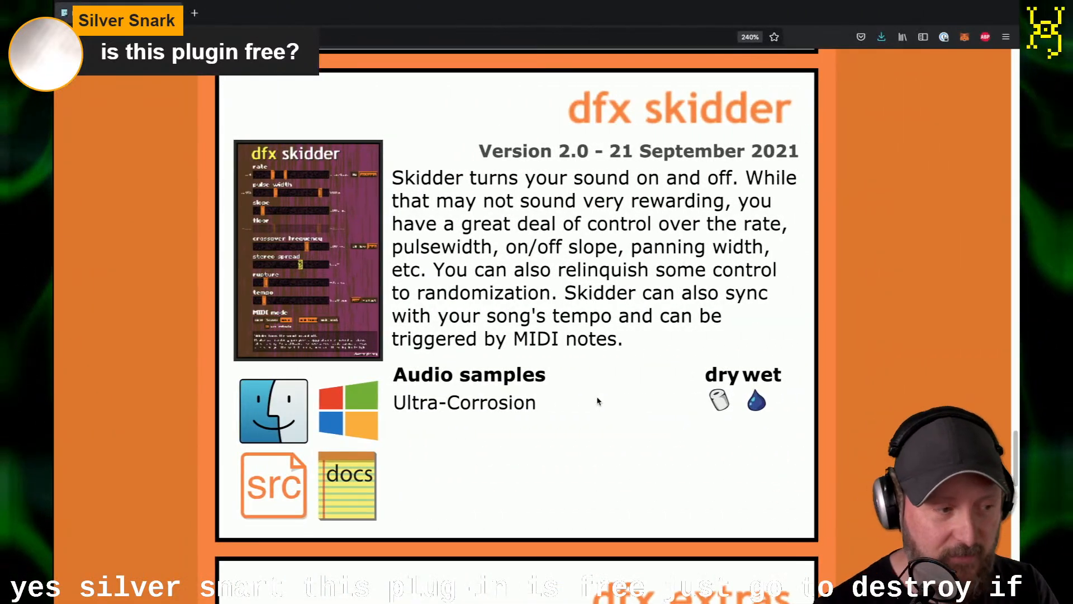
Step: Switch to the web browser and find the dfx buffer override section on the Destroy FX plugin page
scroll(597, 401, up, 15)
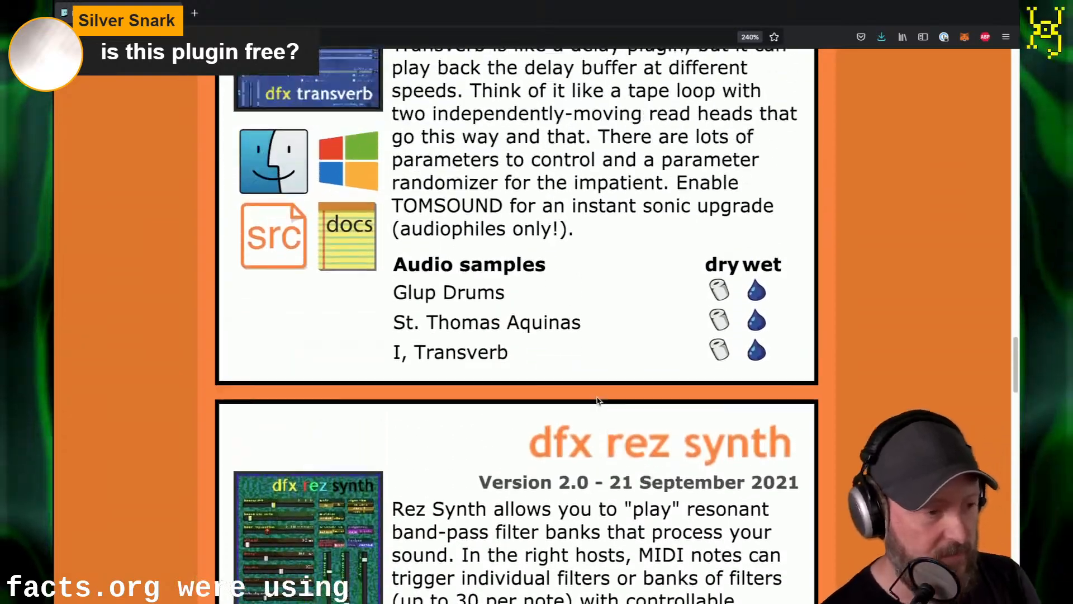
scroll(597, 401, up, 3)
scroll(597, 401, down, 3)
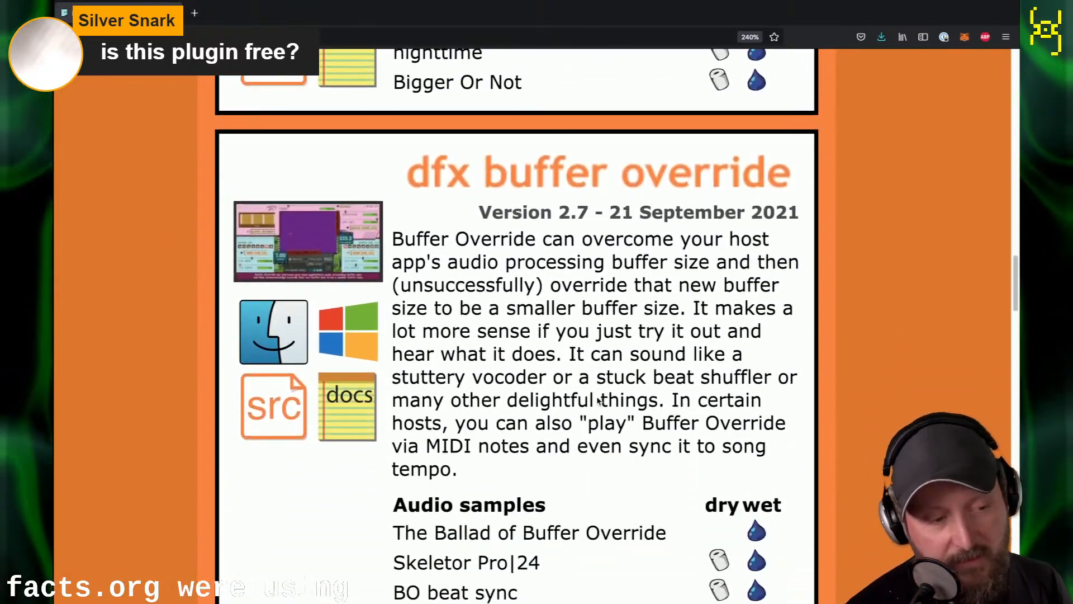
Step: Switch back to Ableton Live and launch the fifth track's Viking Synth clip over the Analog and drum clips
scroll(597, 397, down, 1)
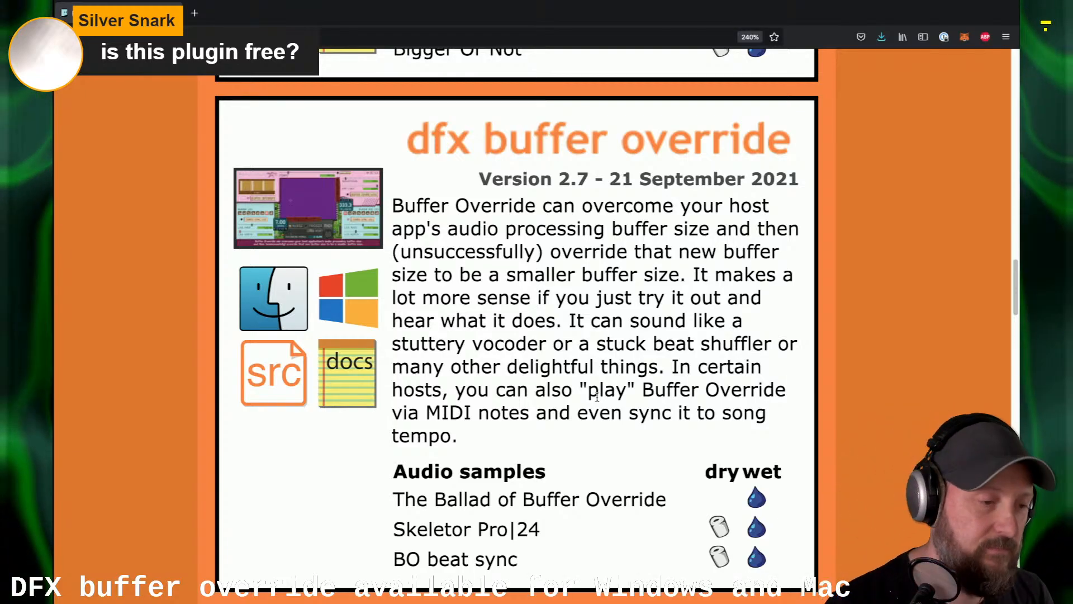
key(alt+Tab)
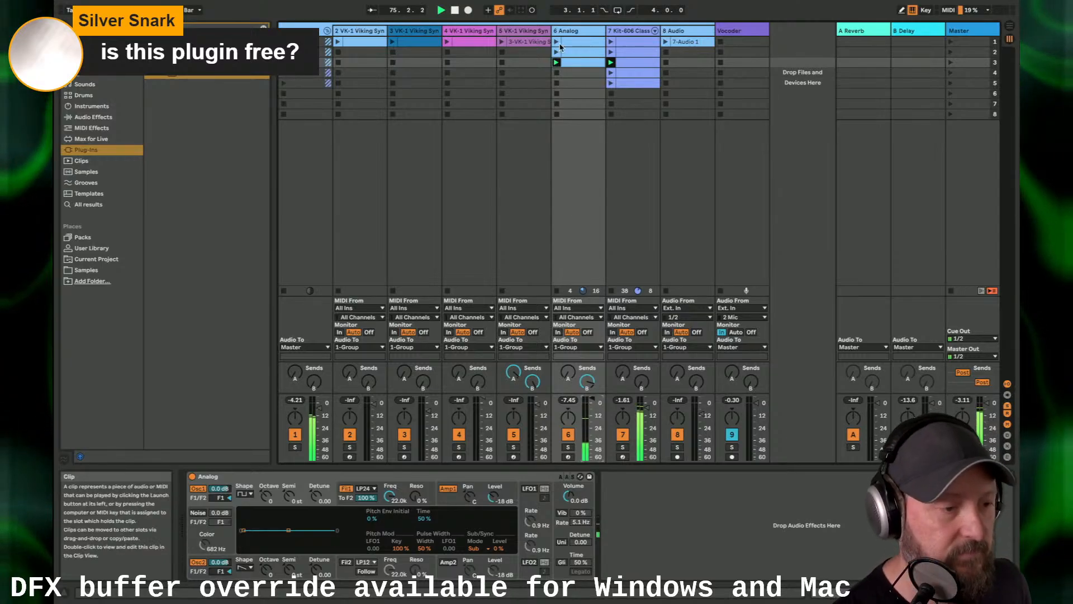
click(502, 44)
click(502, 42)
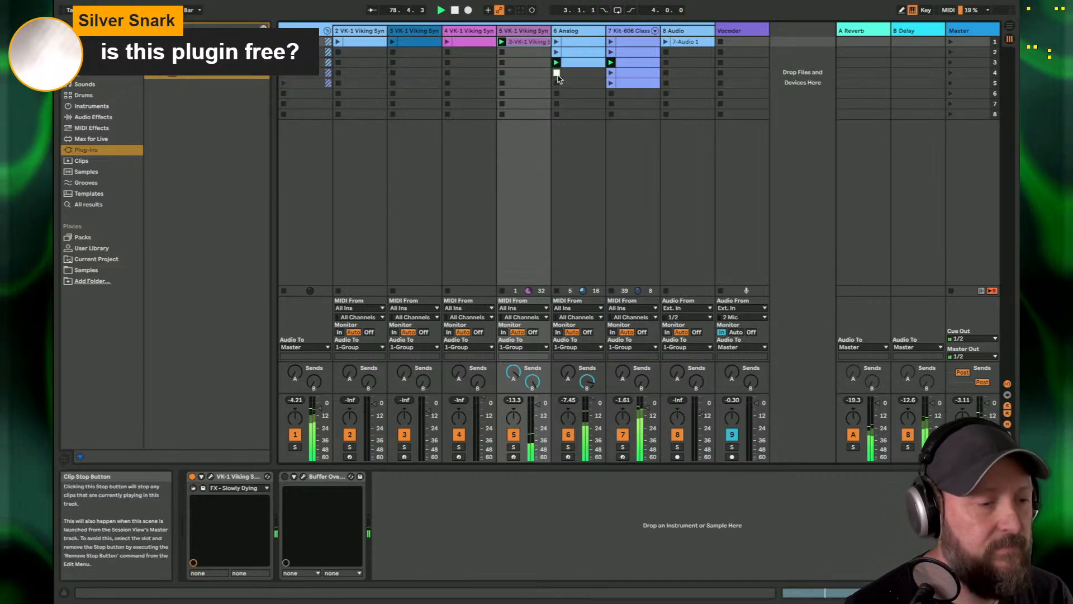
Step: Stop the Analog and fifth-track clips and launch the fourth track's bass clip with the drums
click(510, 53)
click(418, 43)
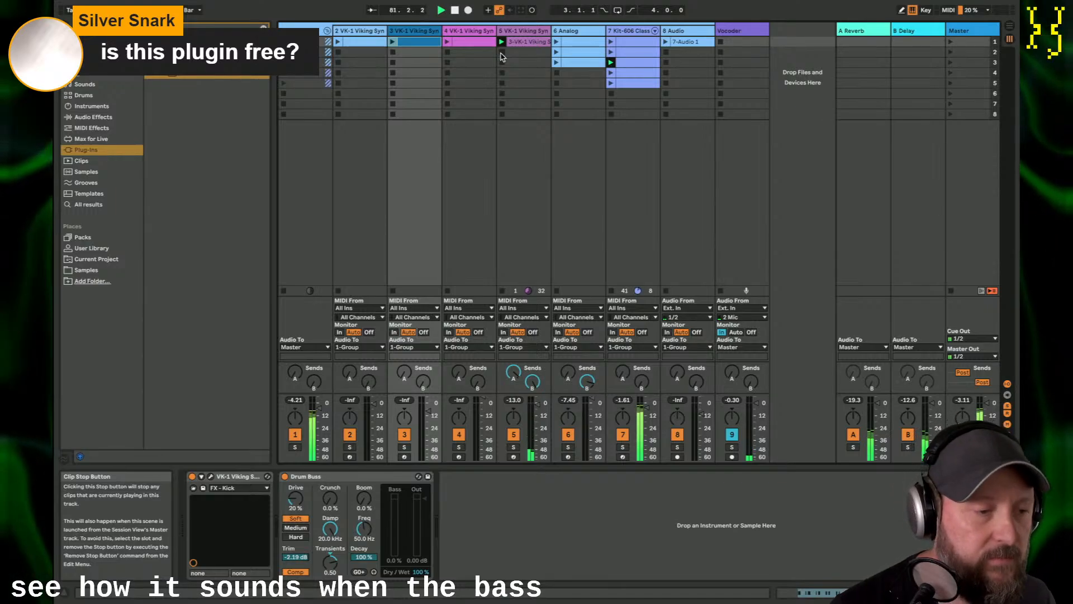
click(448, 43)
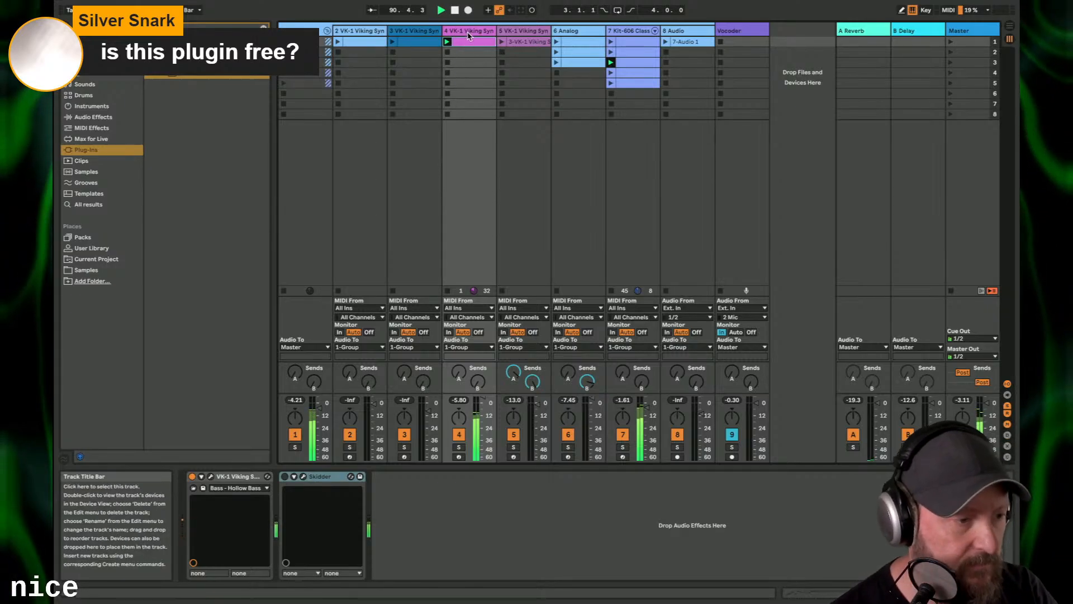
Step: Open the fourth track's VK-1 Viking Synthesizer, lower its filter cutoff and raise the resonance to about 8.8
click(211, 477)
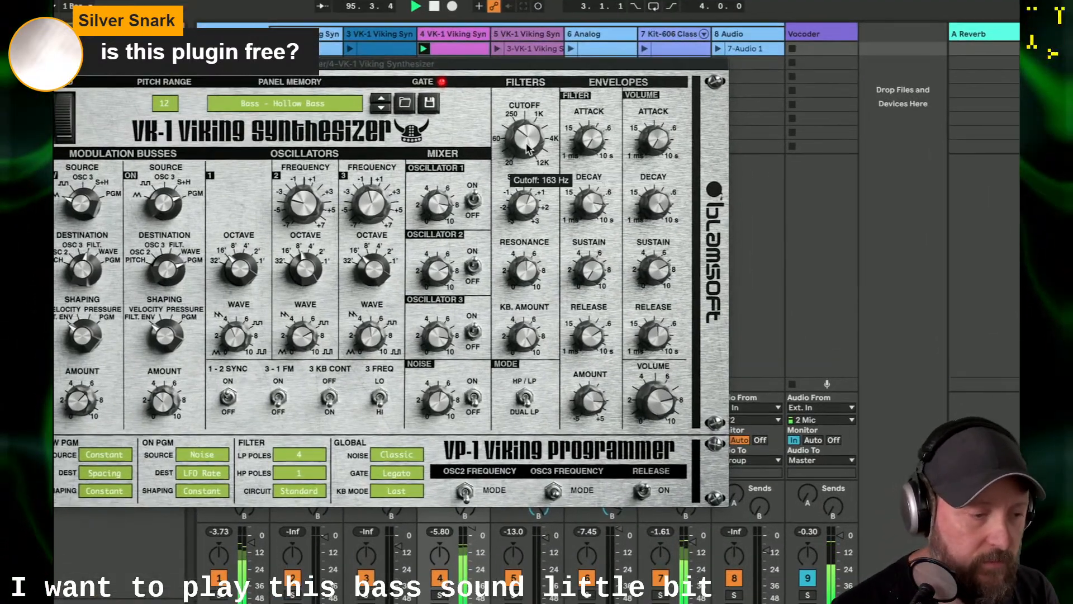
drag(528, 148, 508, 224)
drag(525, 271, 527, 207)
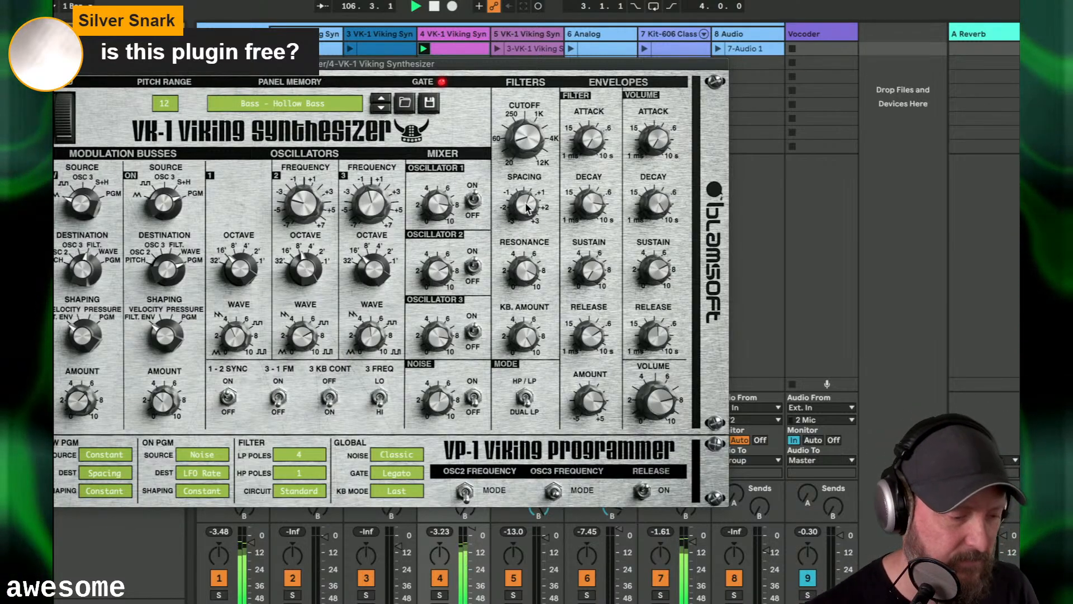
drag(528, 272, 530, 289)
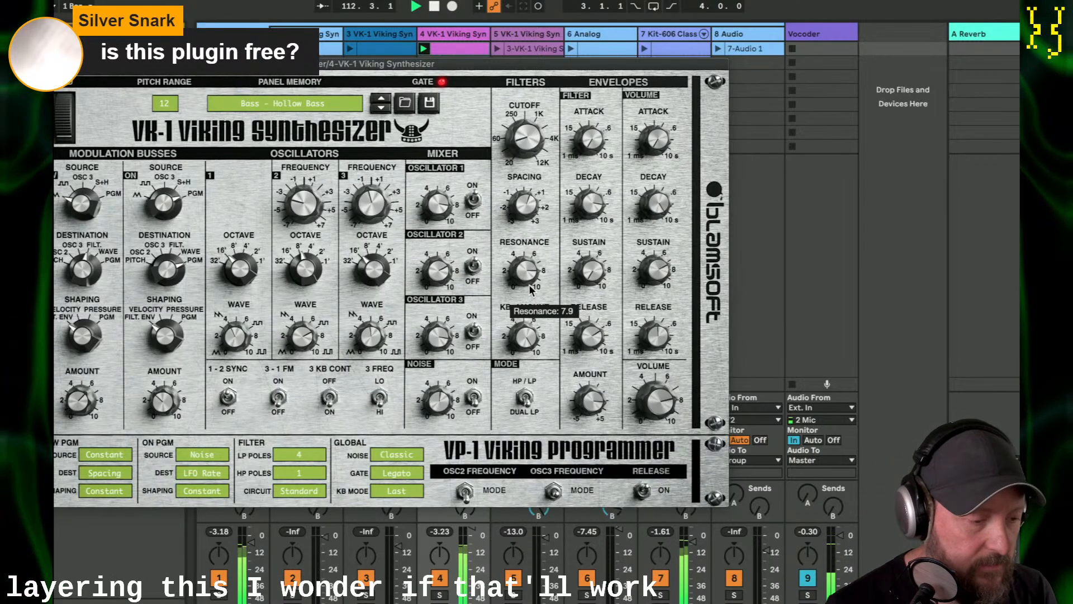
drag(531, 289, 532, 276)
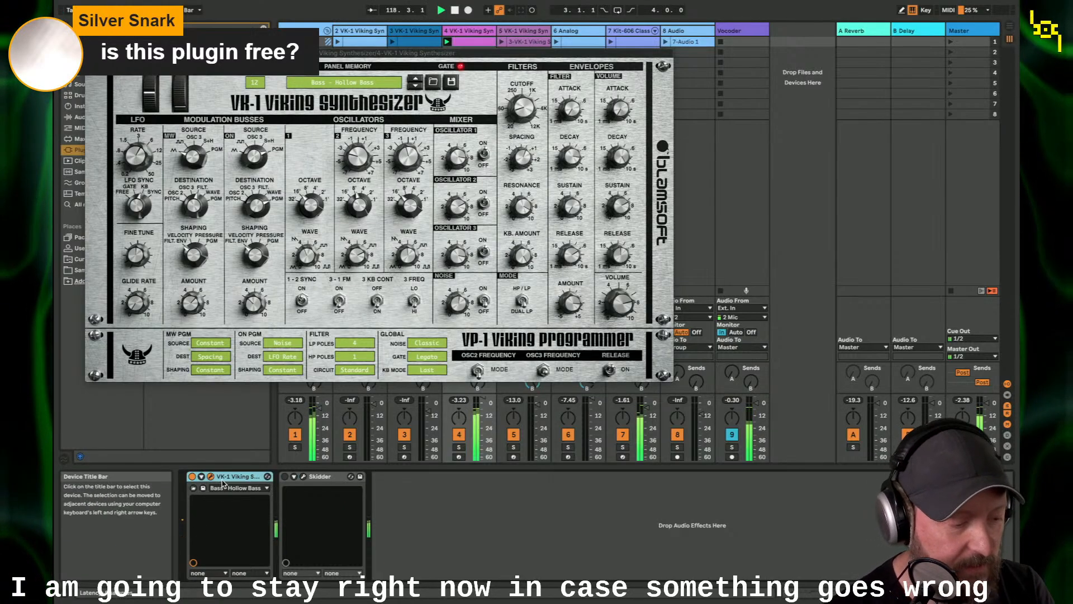
Step: Group the bass synth into an Instrument Rack, show its chain list and duplicate the chain as a second layer
key(ctrl+g)
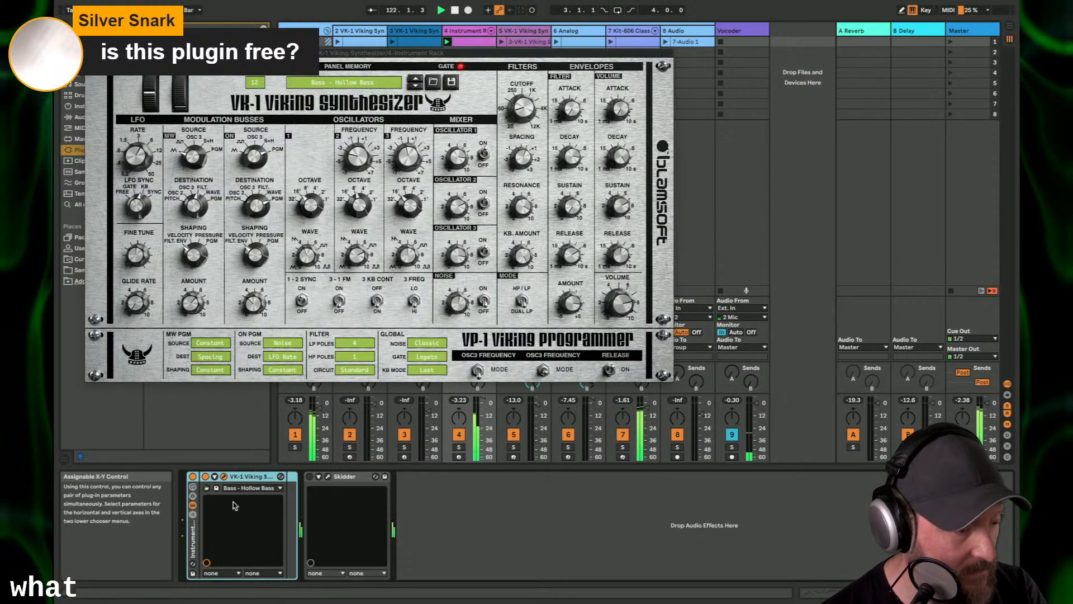
click(193, 513)
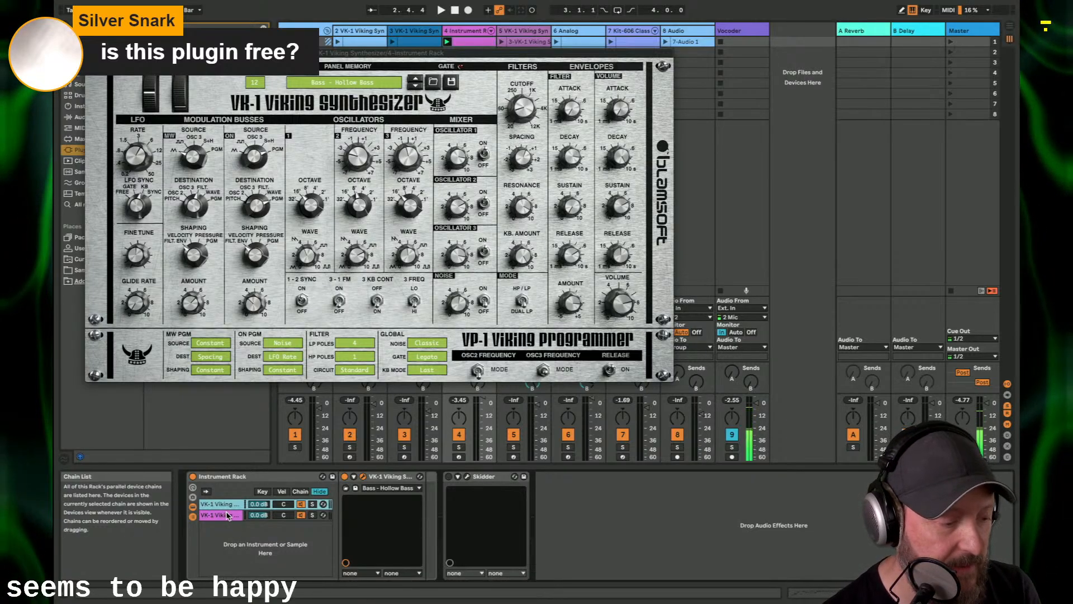
click(229, 515)
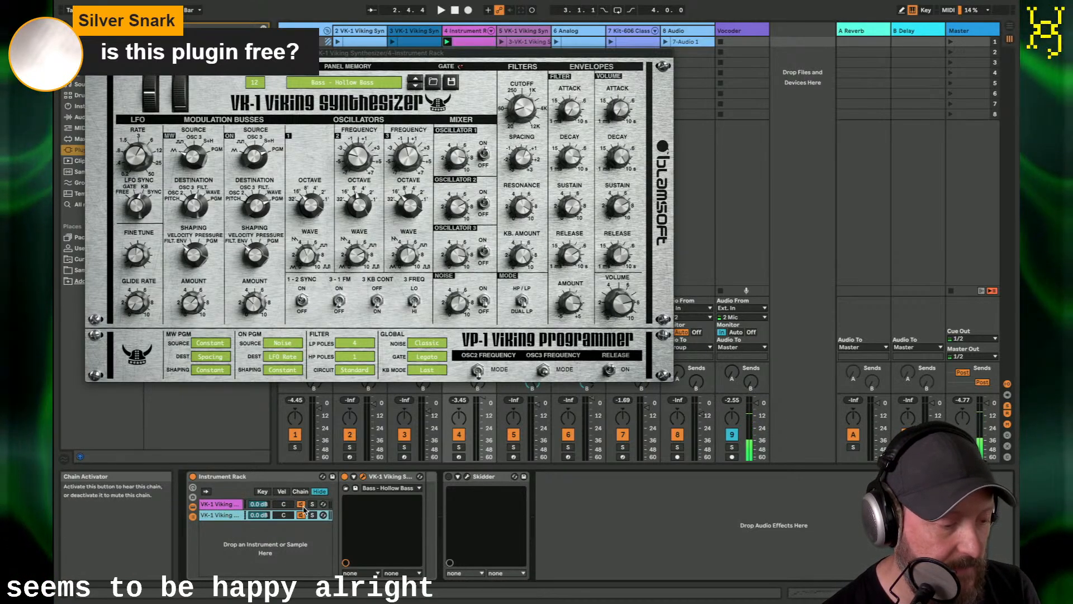
click(228, 505)
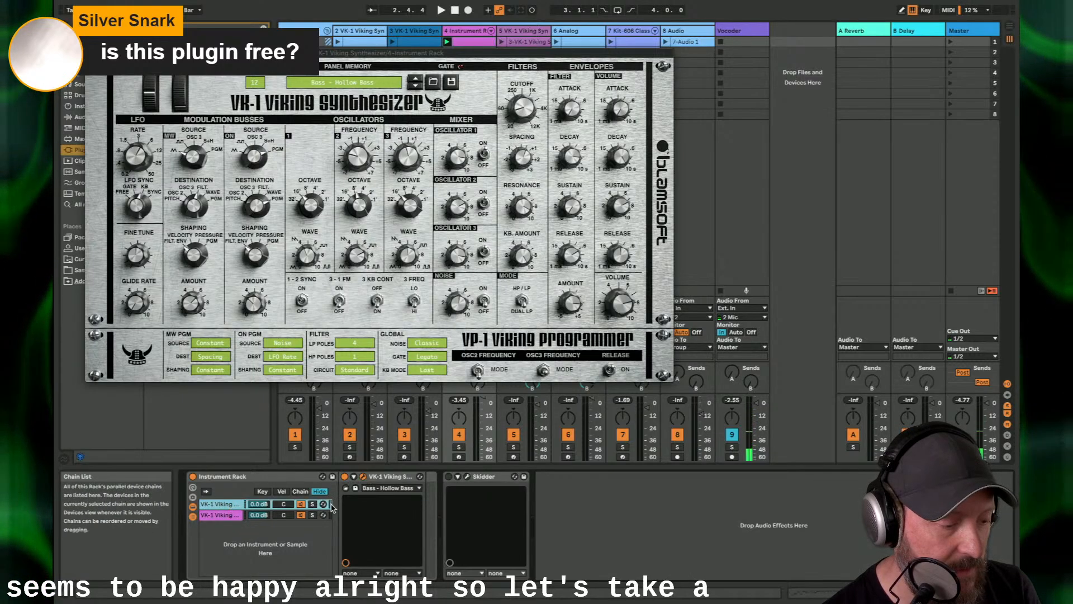
Step: Mute the rack's second bass chain and try muting and soloing the first chain during playback
mouse_move(526, 201)
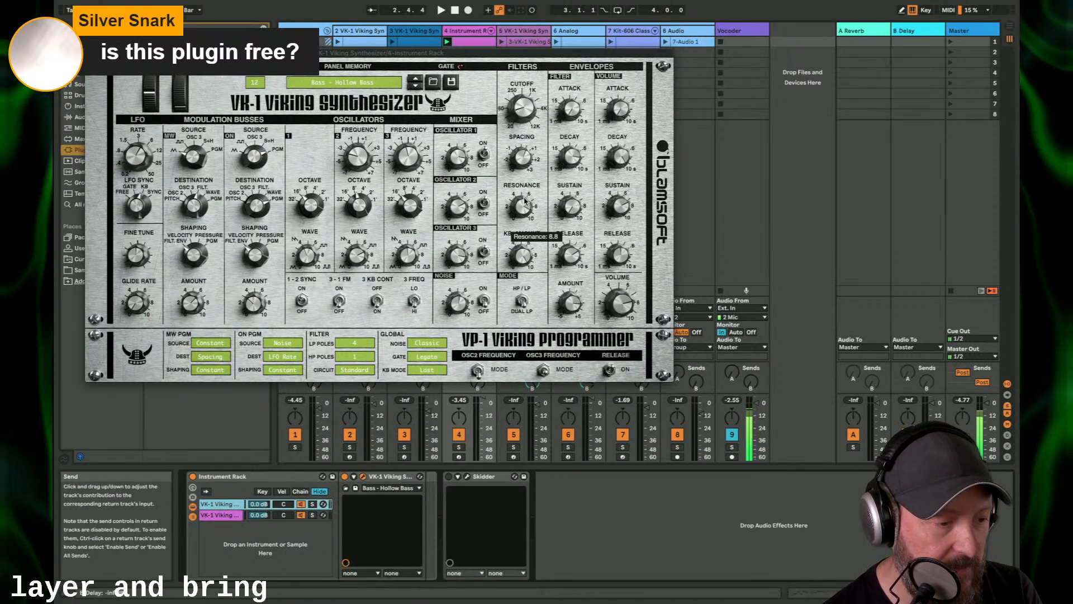
key(space)
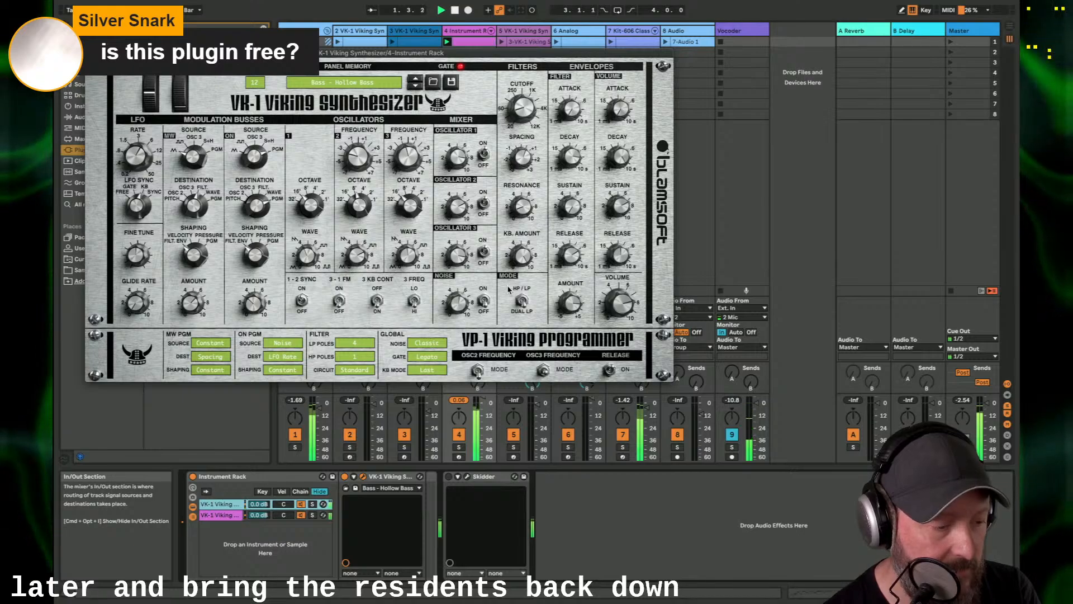
click(301, 515)
click(230, 506)
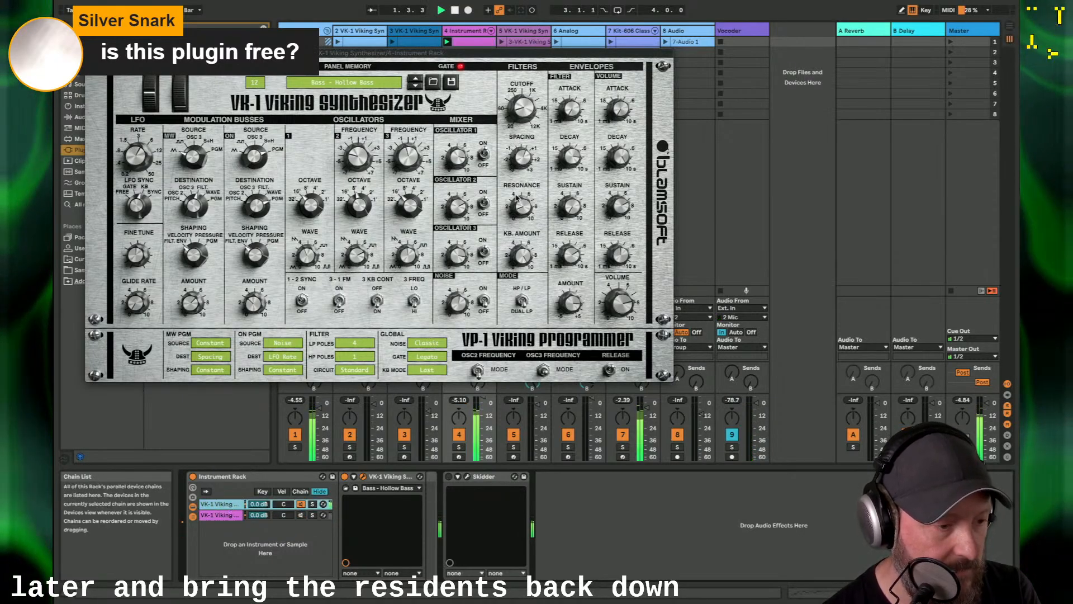
click(301, 504)
click(312, 504)
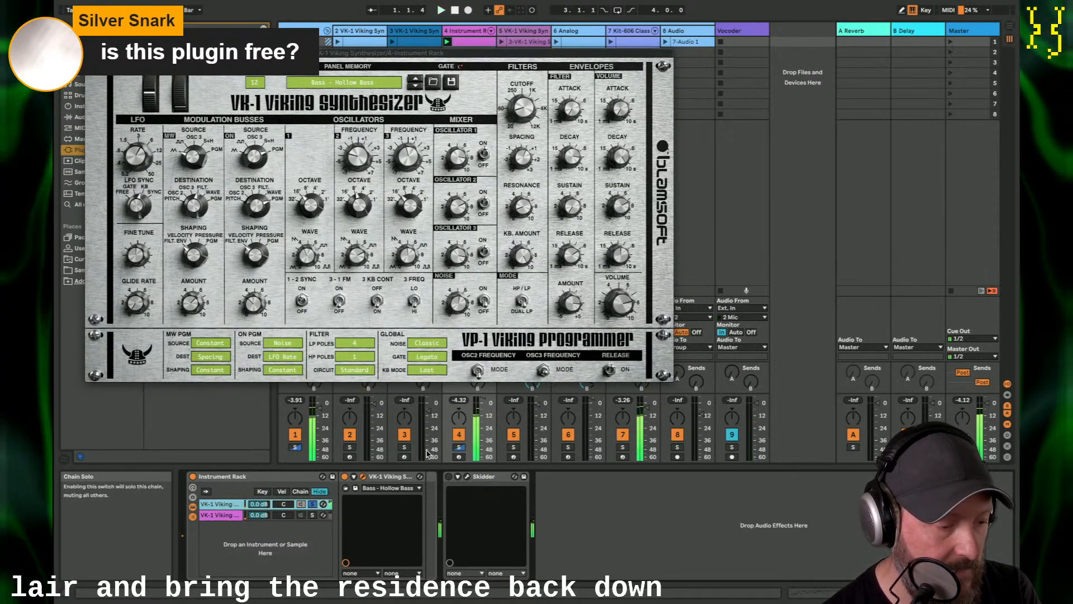
click(313, 504)
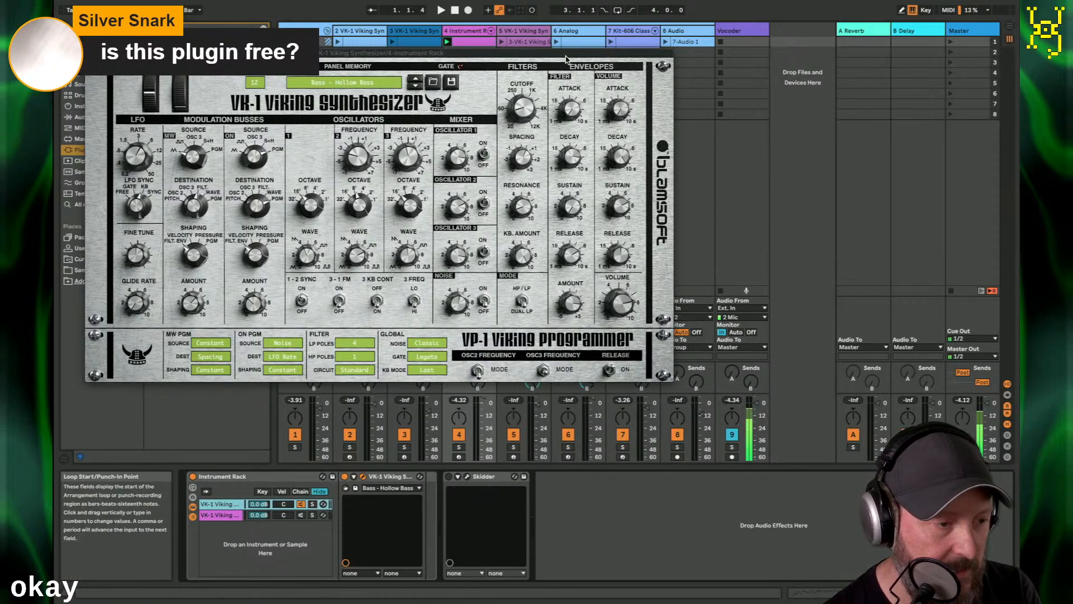
Step: Move the two VK-1 synth windows apart so both filter sections are accessible, and restart playback
drag(565, 53, 578, 166)
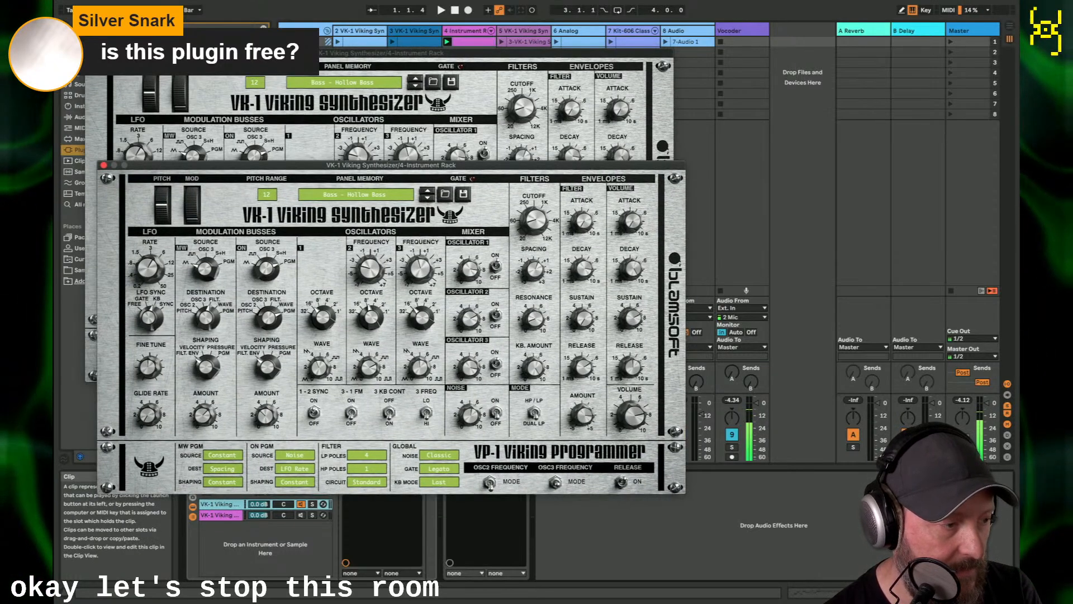
drag(559, 53, 924, 65)
drag(396, 166, 362, 178)
key(space)
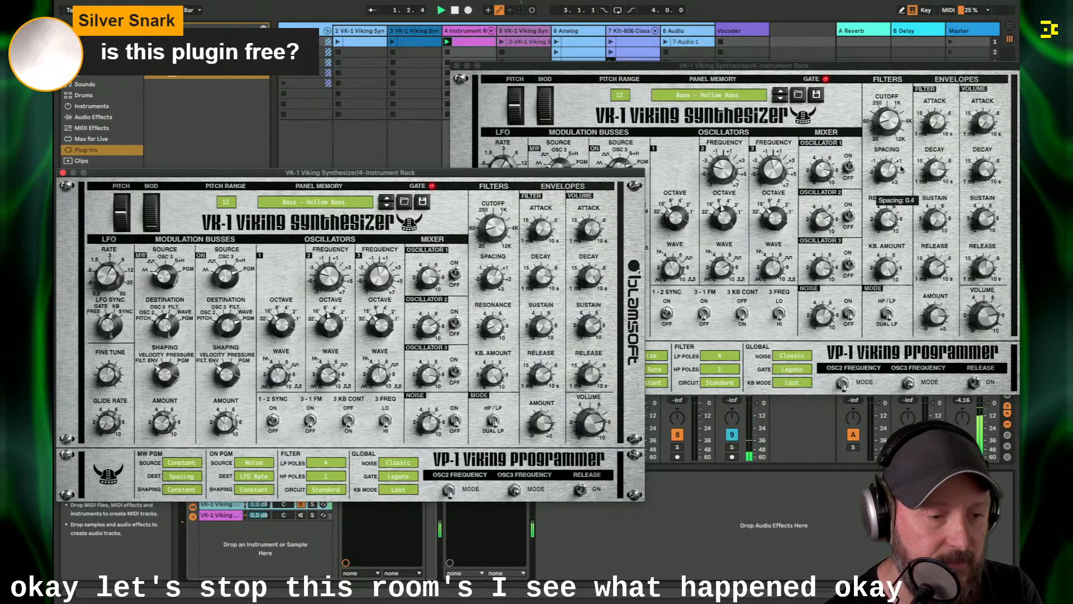
Step: Isolate the second bass chain and set its synth to low resonance, about 1.3, with a 234 Hz filter cutoff
click(300, 514)
click(230, 515)
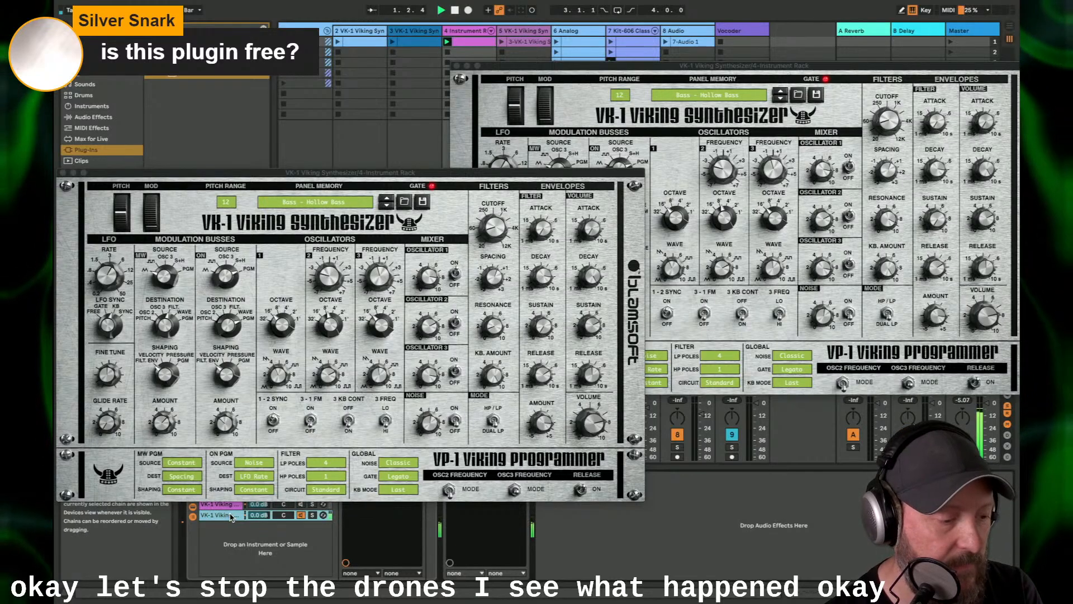
drag(494, 228, 494, 172)
drag(502, 228, 503, 244)
mouse_move(504, 324)
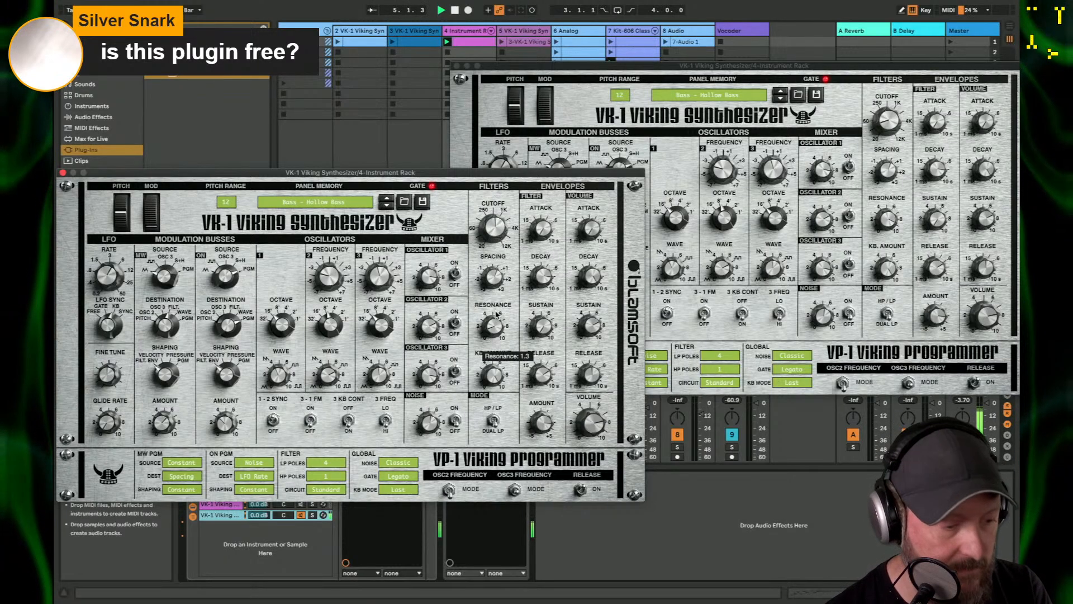
drag(497, 313, 497, 311)
drag(496, 232, 496, 235)
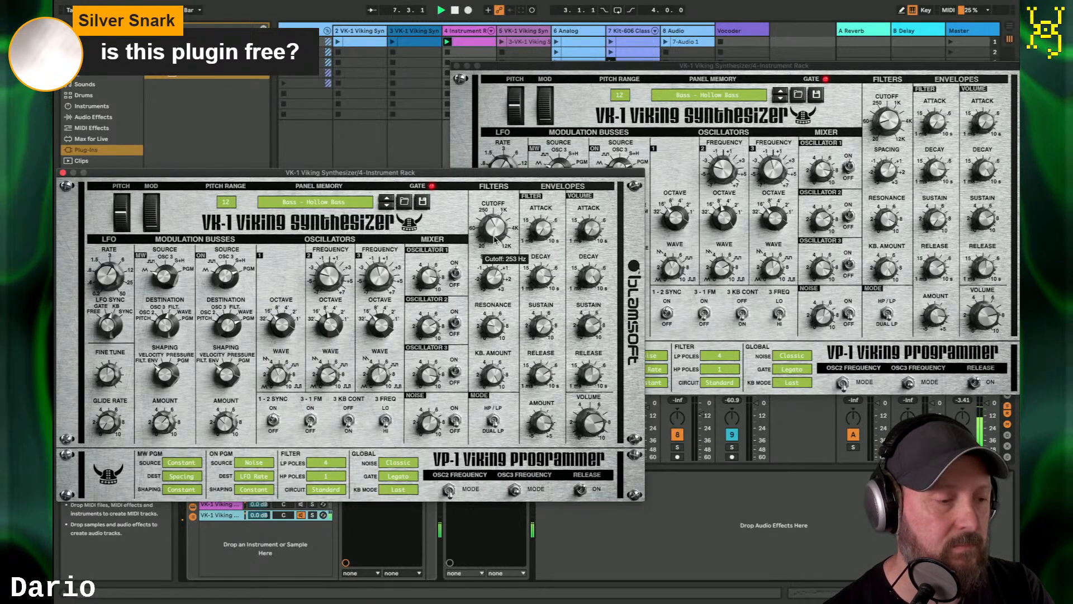
drag(494, 240, 495, 232)
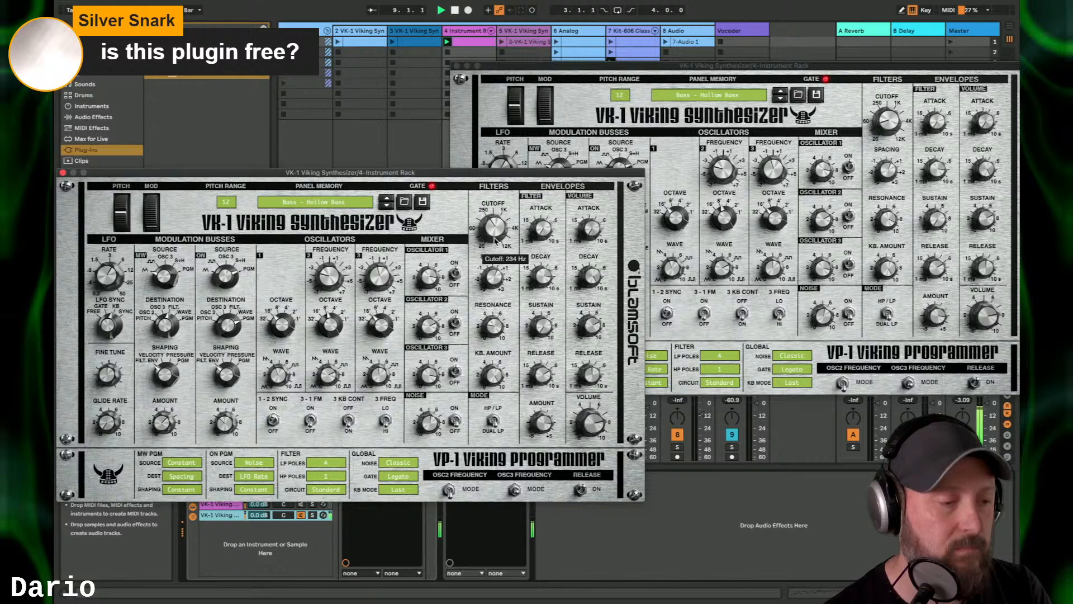
Step: Reactivate the first bass chain so both layers play together, and close both synth windows
click(300, 505)
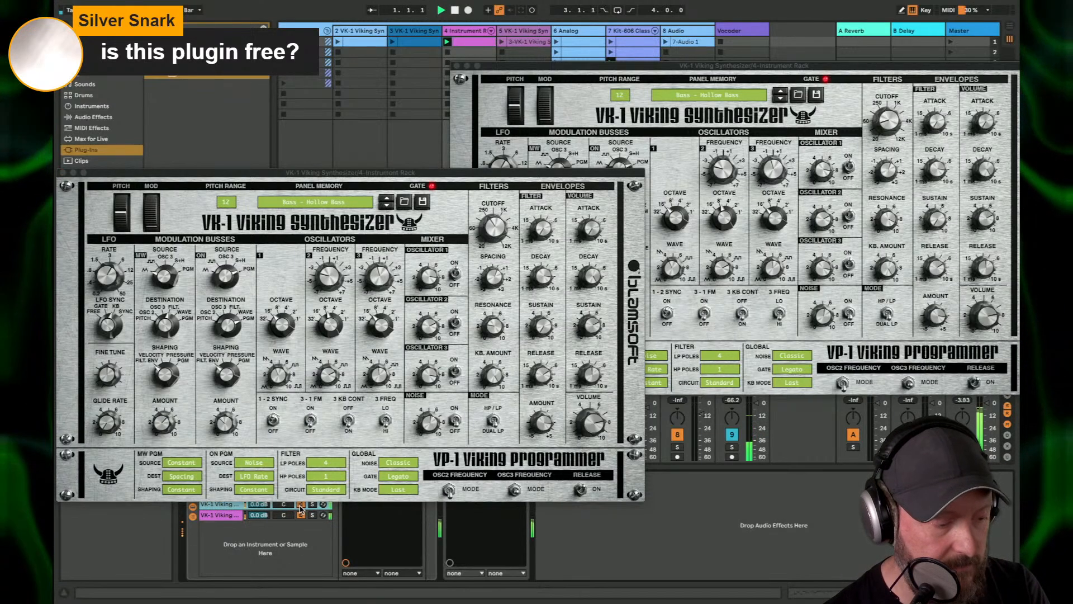
click(64, 173)
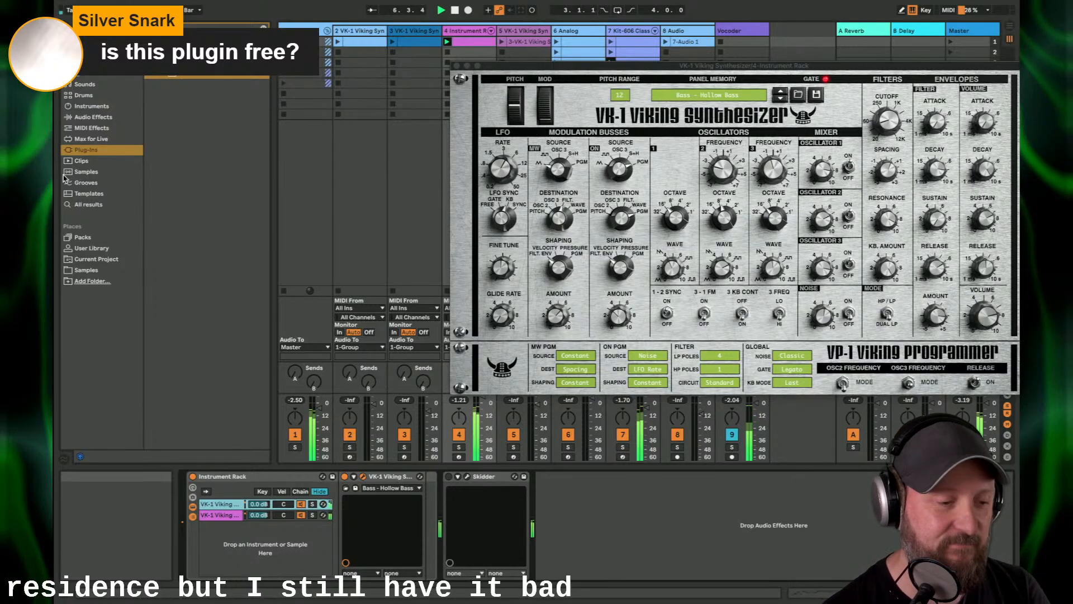
click(457, 65)
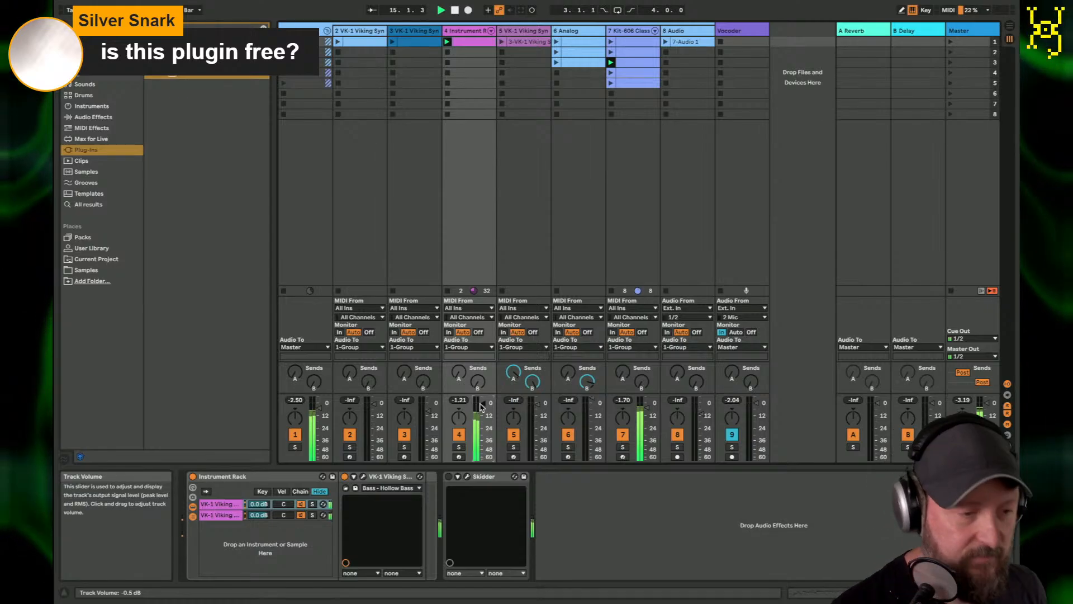
Step: Mute the fourth track and launch the fifth track's Slowly Dying clip alone with its Buffer Override enabled
click(615, 124)
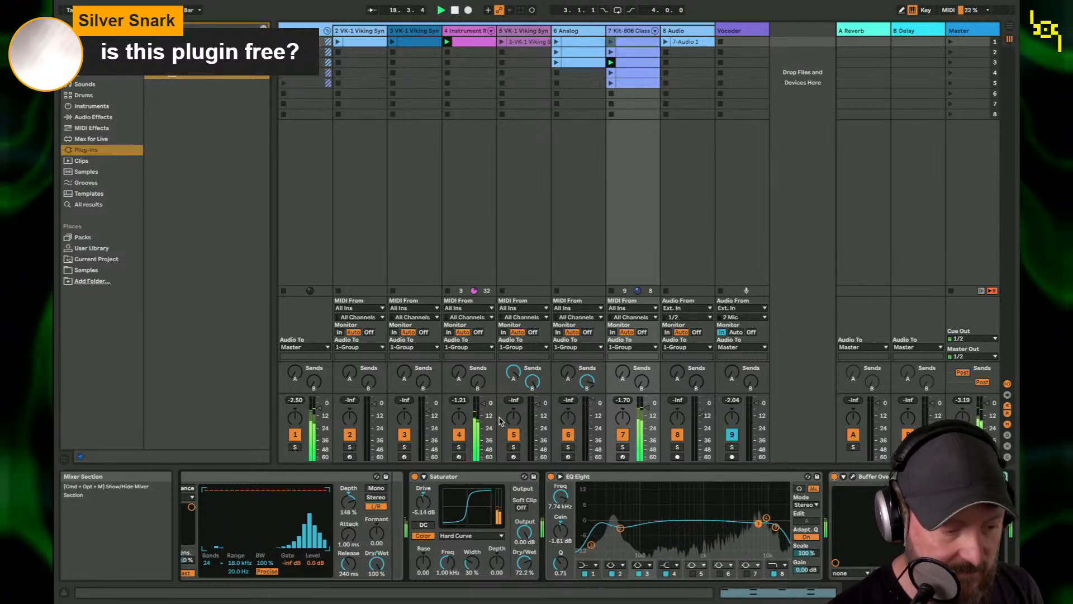
click(458, 434)
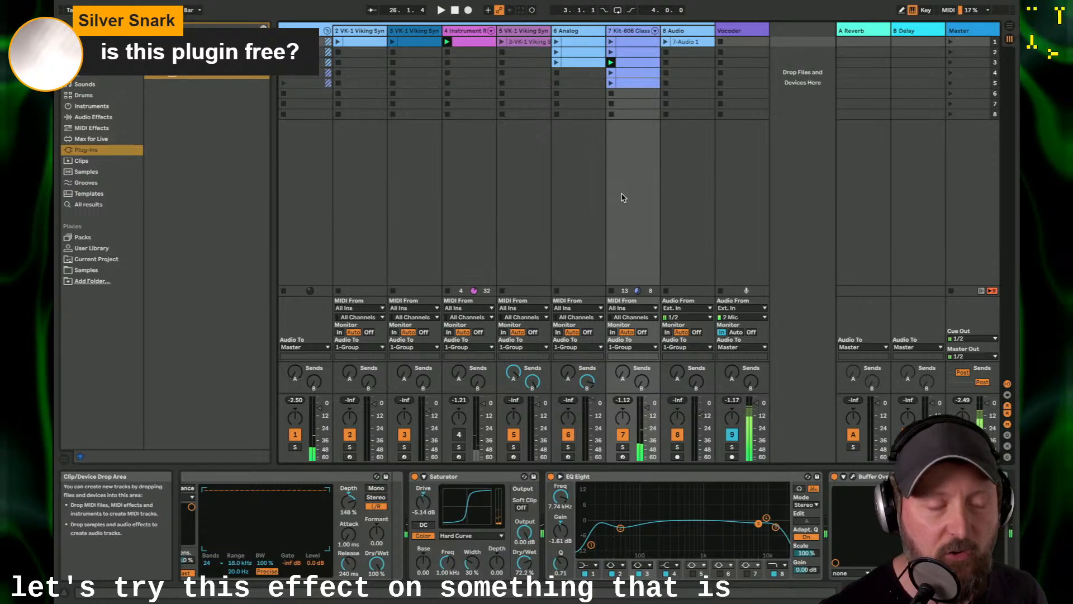
click(530, 44)
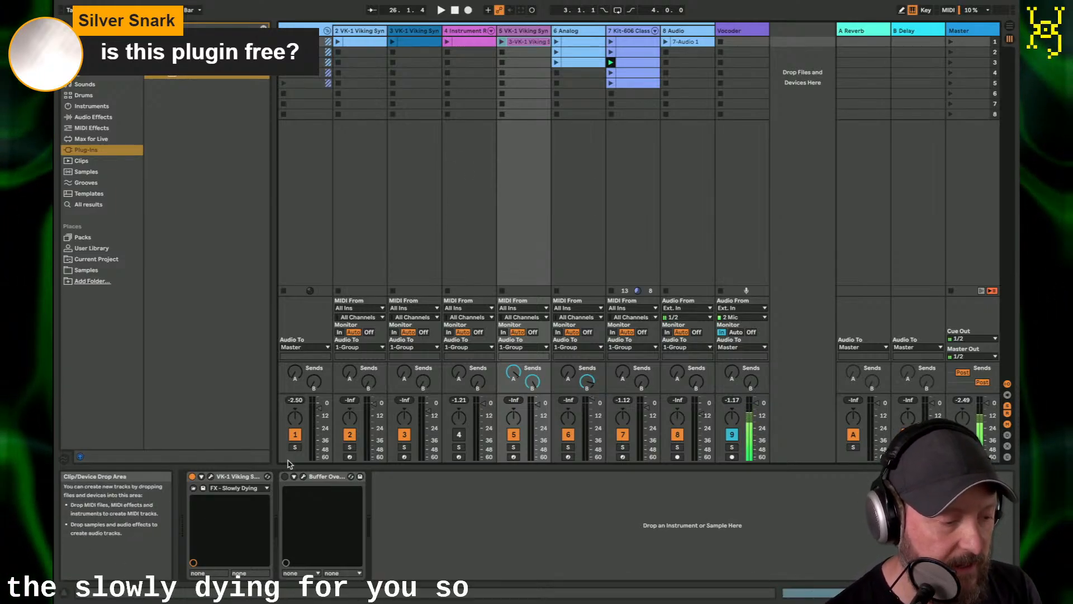
click(284, 477)
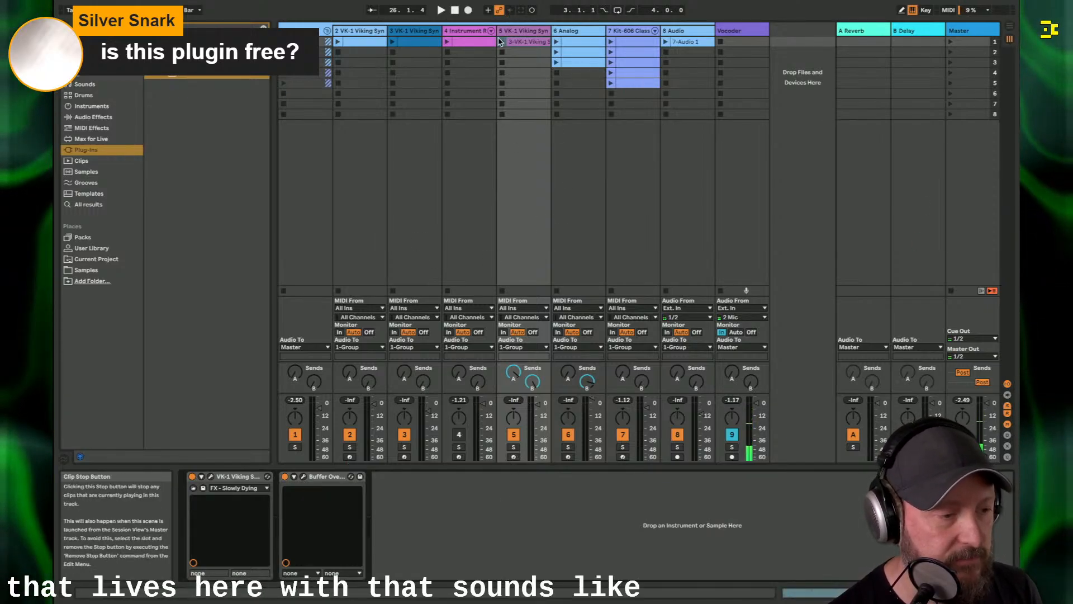
click(501, 42)
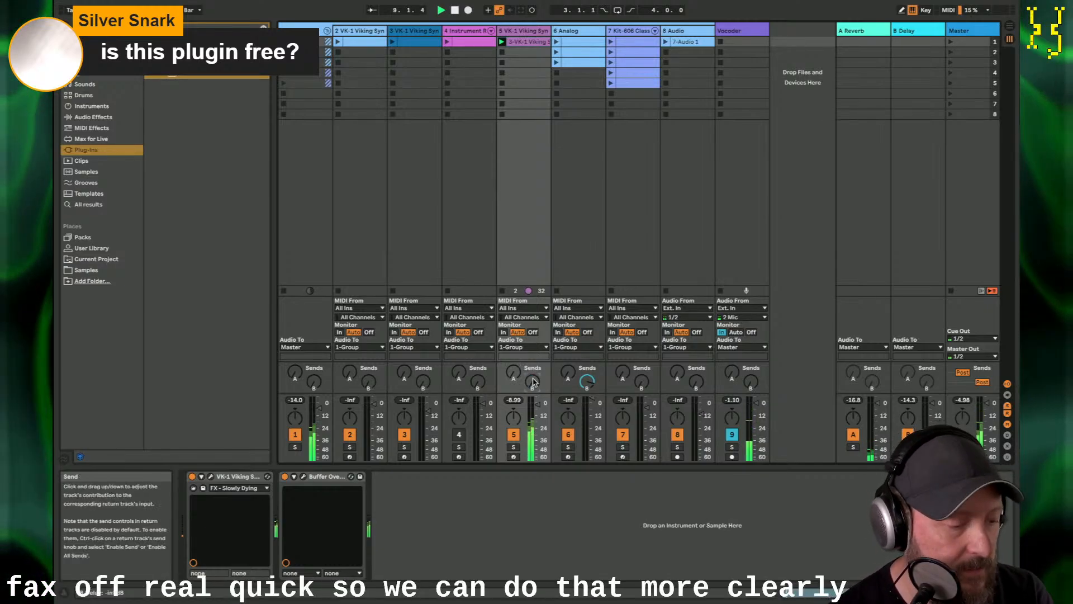
Step: Open the fifth track's Buffer Override window, move it clear of the clips and bypass the effect
click(308, 478)
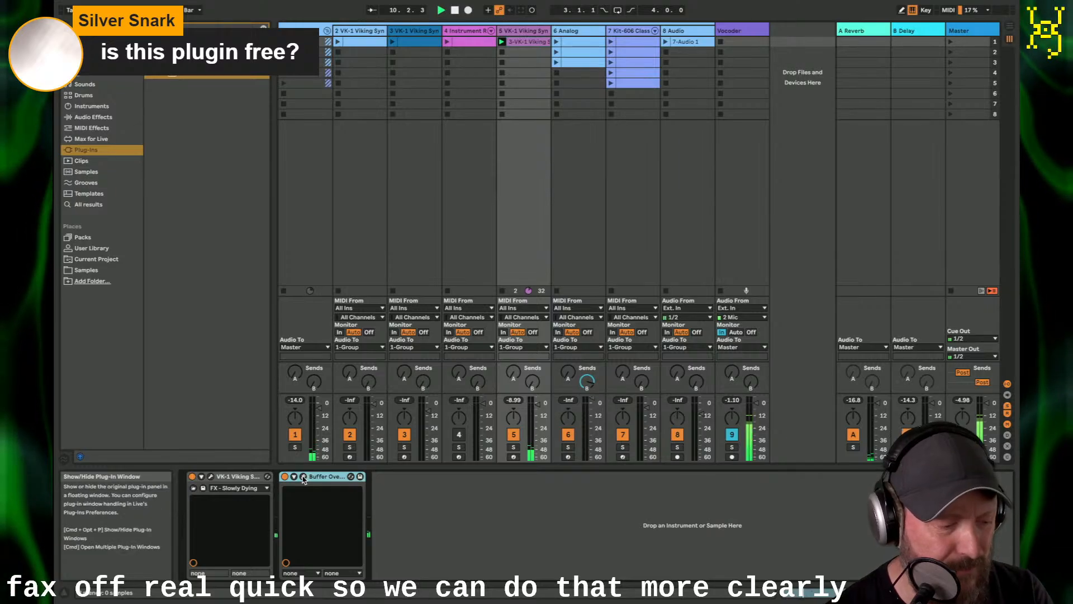
click(303, 476)
drag(435, 125, 510, 74)
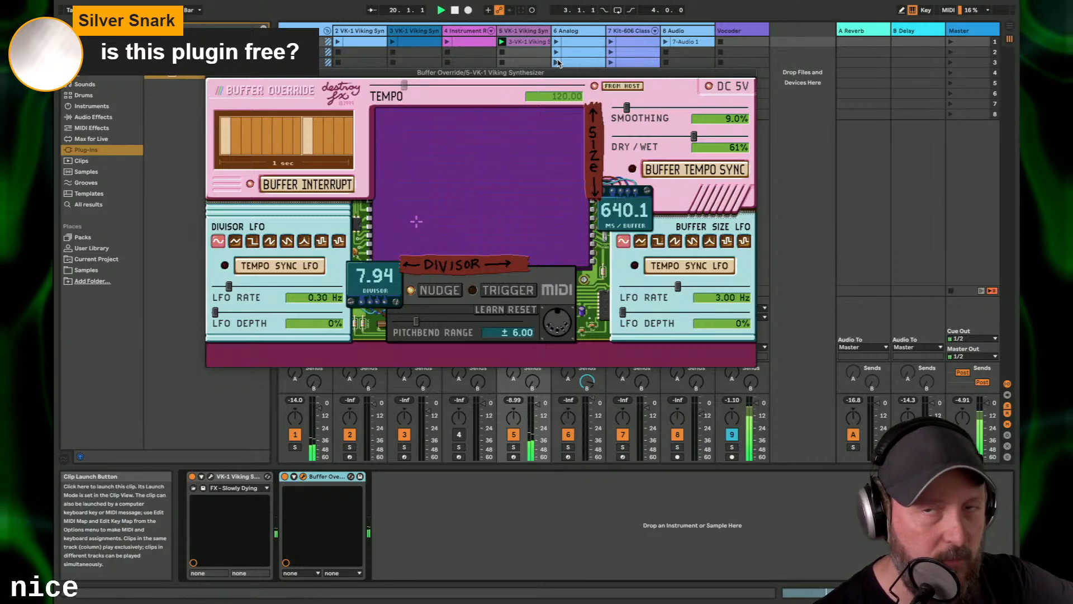
click(286, 476)
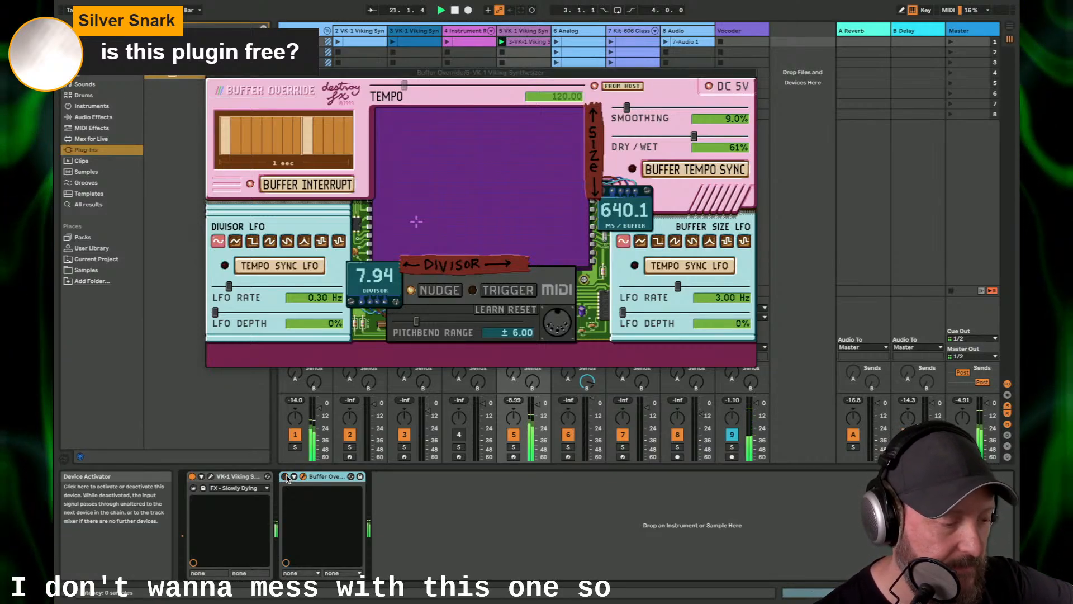
Step: Add a second Buffer Override to the fifth track and set its divisor to about 58.84 and buffer size to about 371.9 ms
click(167, 72)
double_click(168, 72)
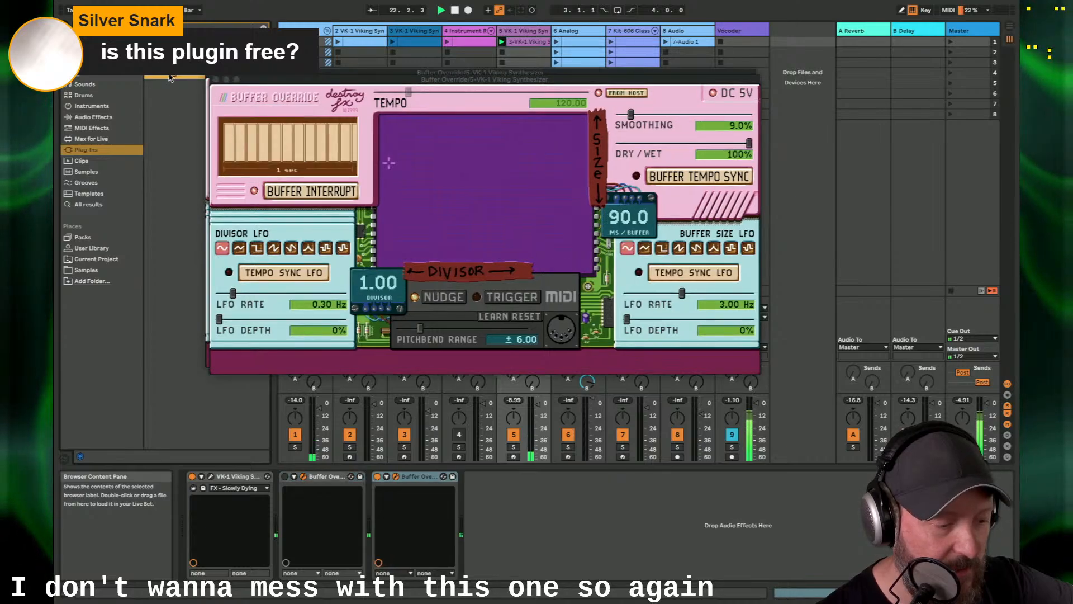
drag(390, 164, 491, 213)
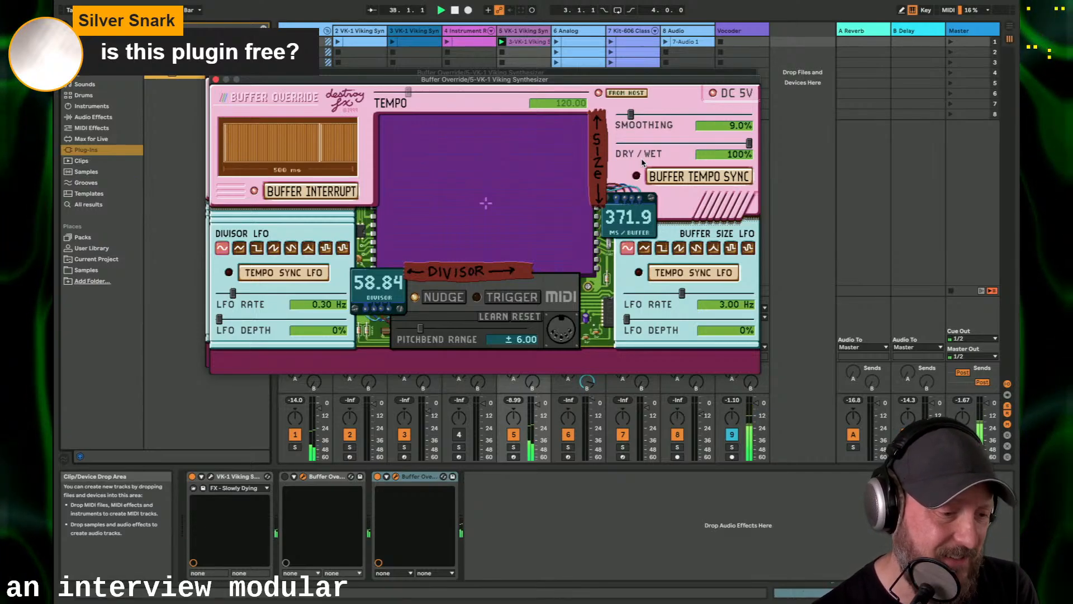
Step: Modulate the buffer size with an 83% deep LFO at 1.61 Hz, and shift the pad to about 245.3 ms and divisor 59.14
drag(627, 319, 731, 320)
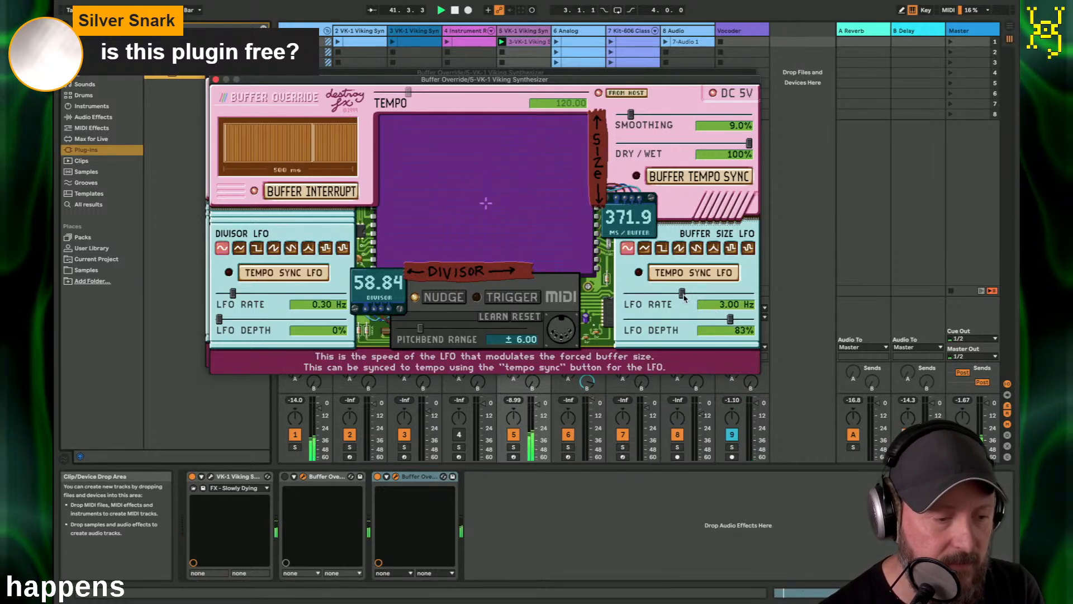
drag(681, 294, 669, 295)
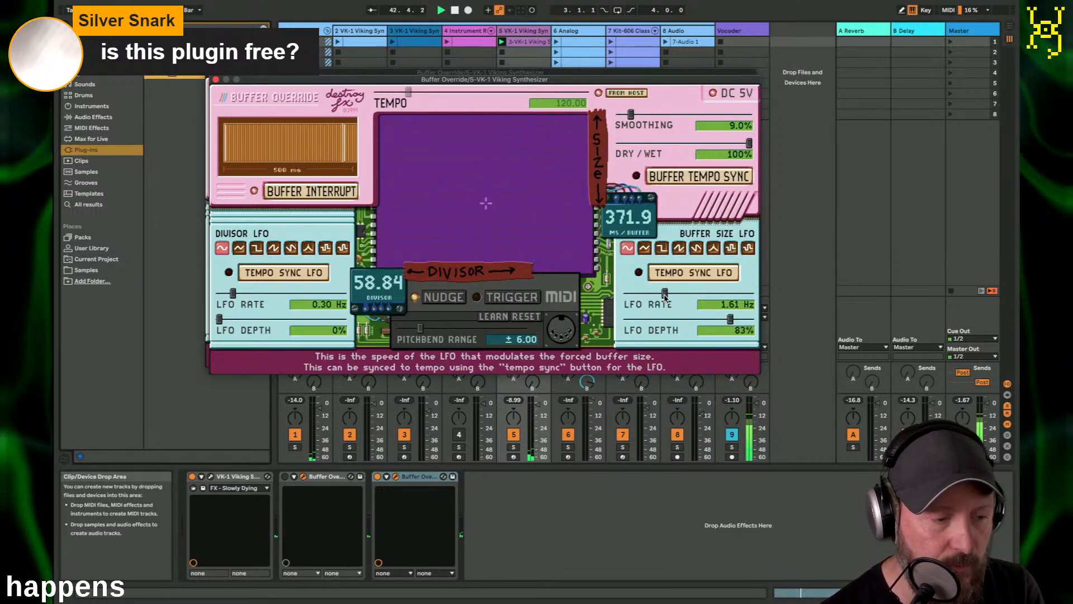
mouse_move(492, 185)
mouse_down()
mouse_move(489, 162)
mouse_move(486, 192)
mouse_up()
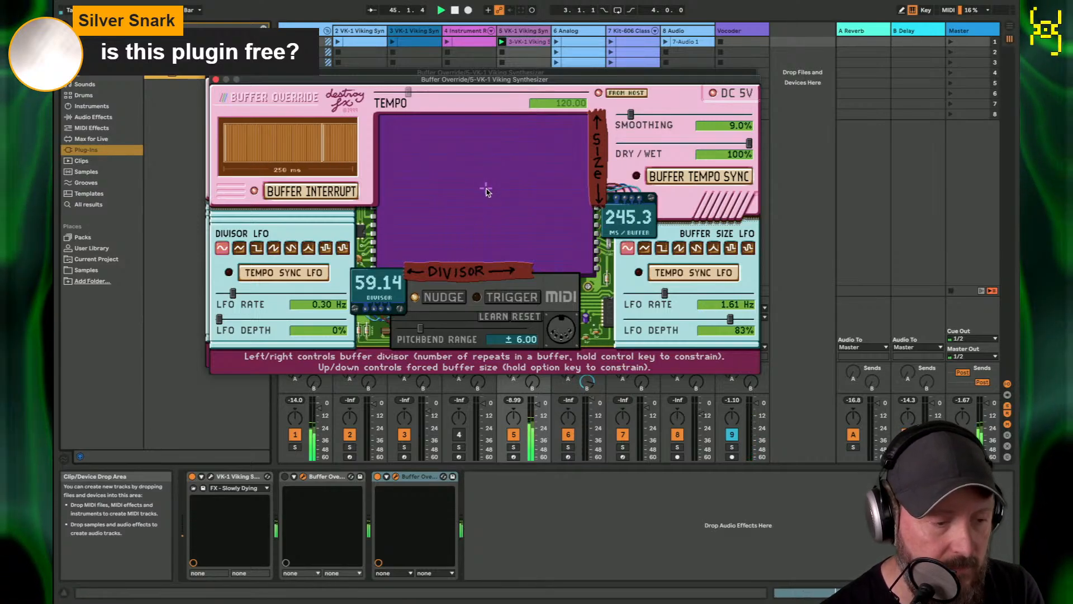
Step: Sync the buffer size LFO to tempo at 1/4 per beat, and set the divisor to about 32.06 and size to 344.3 ms
click(661, 273)
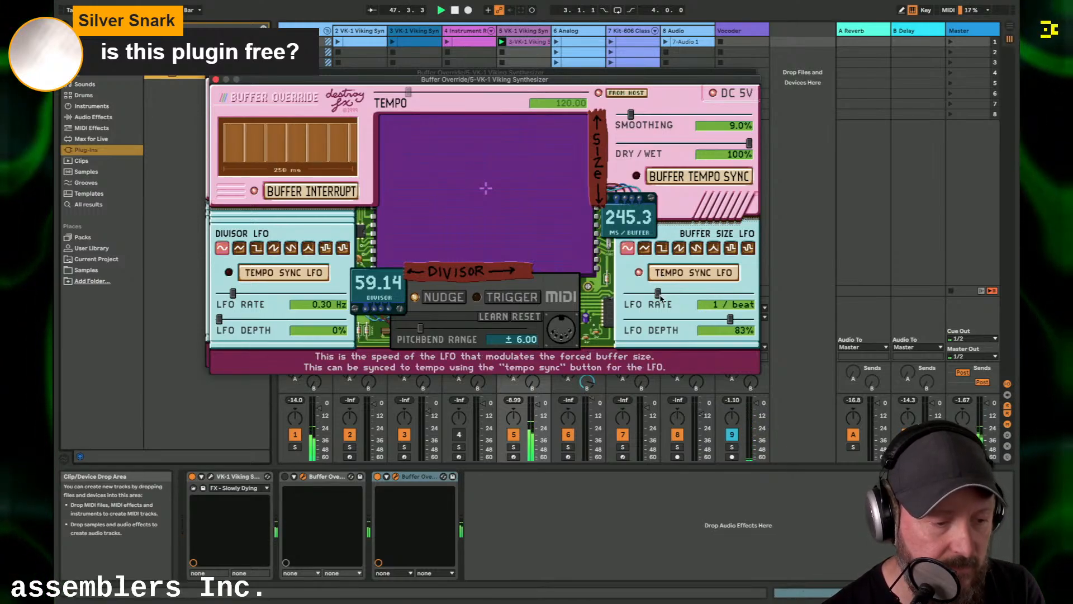
drag(660, 297, 644, 298)
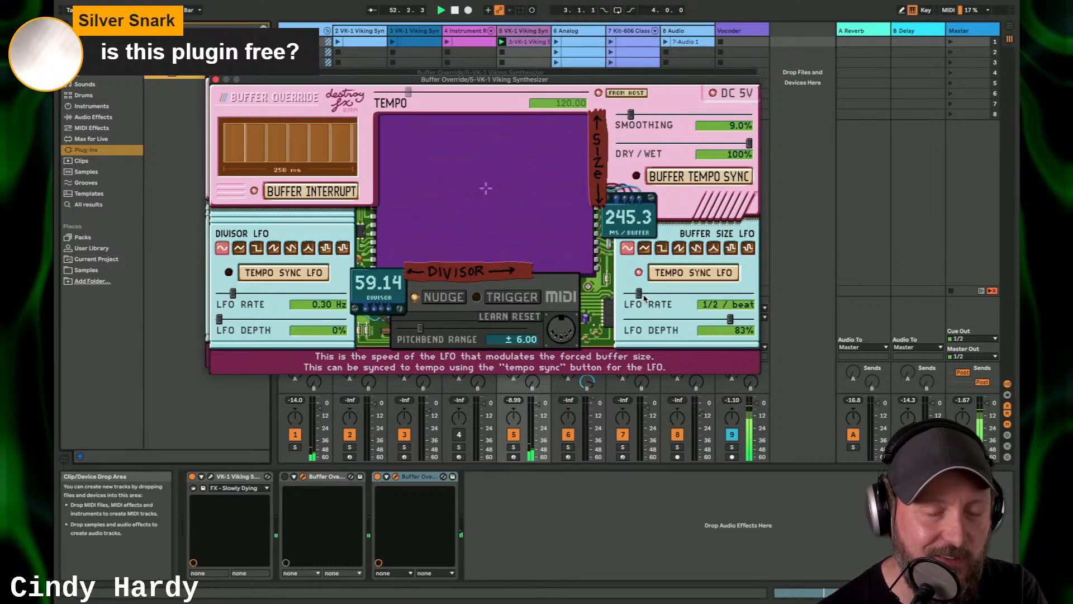
drag(485, 188, 459, 200)
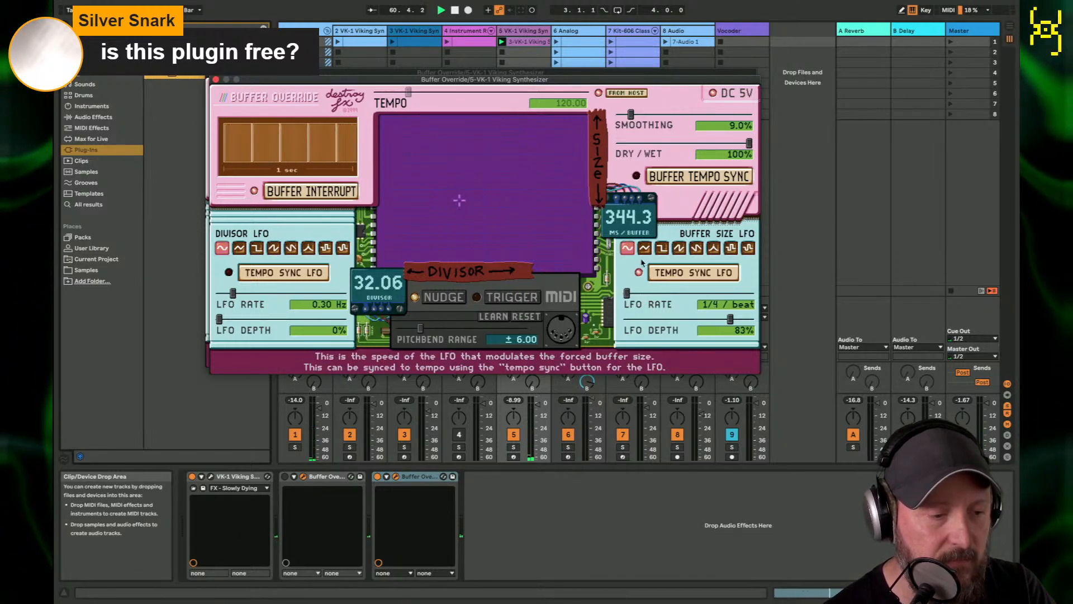
Step: Lower the new Buffer Override's dry/wet mix to about 45% and close both Buffer Override windows
drag(750, 150, 677, 151)
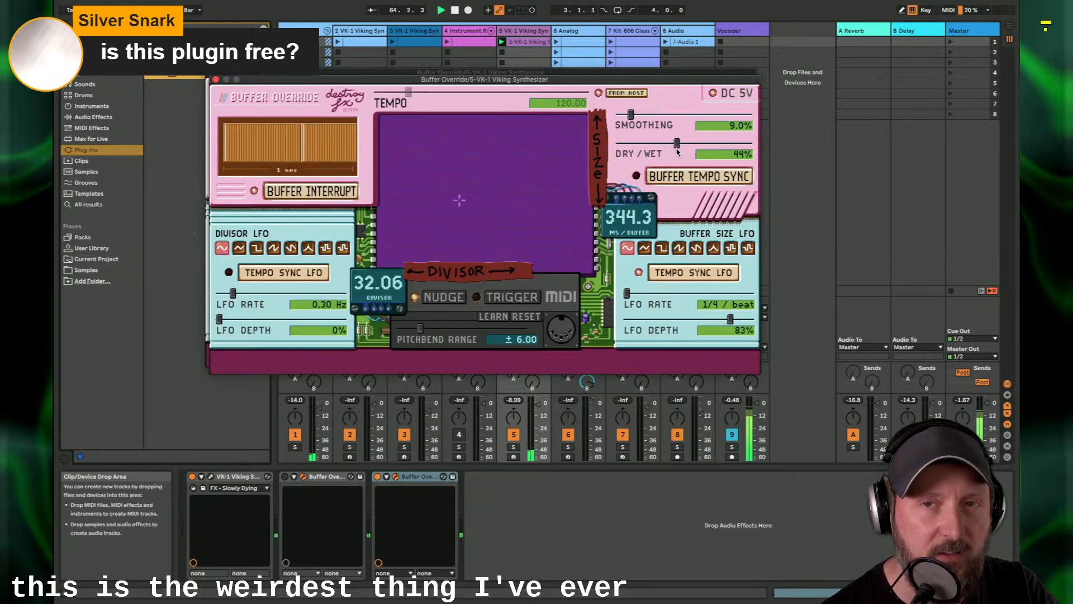
drag(677, 151, 679, 152)
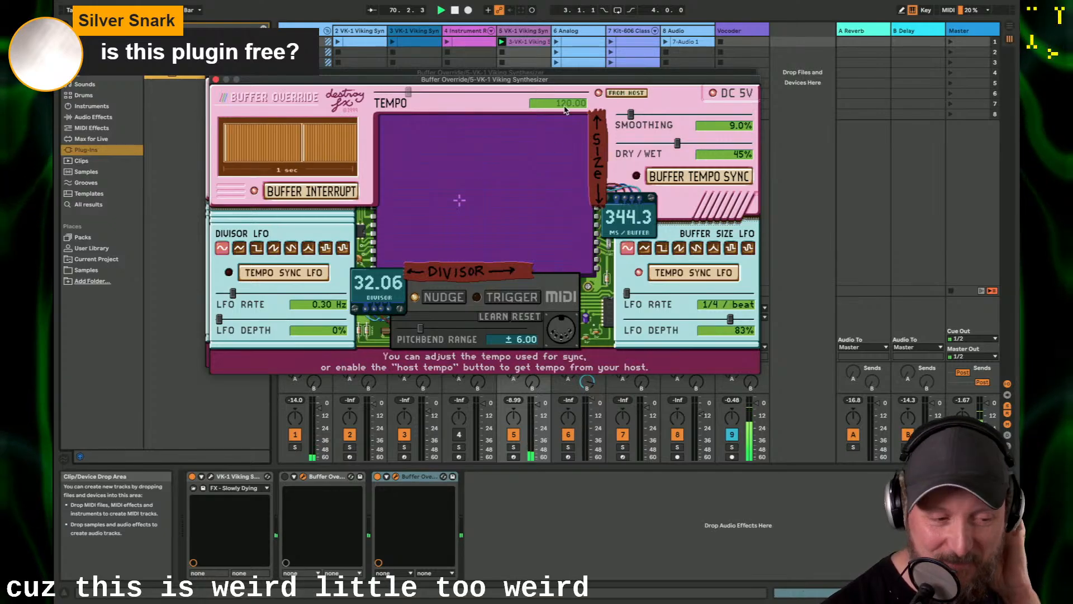
click(216, 79)
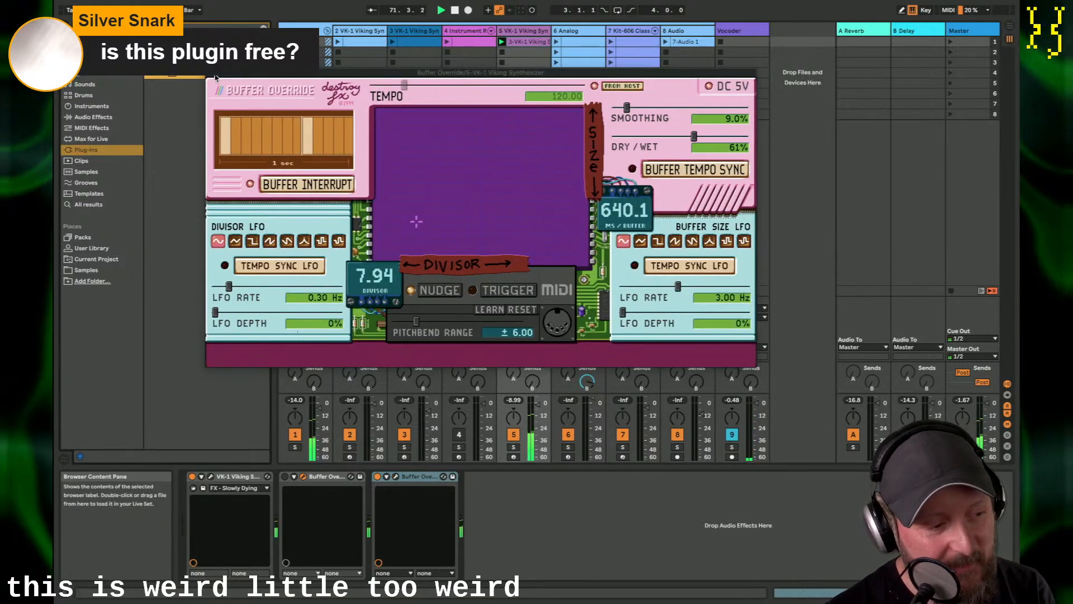
click(213, 72)
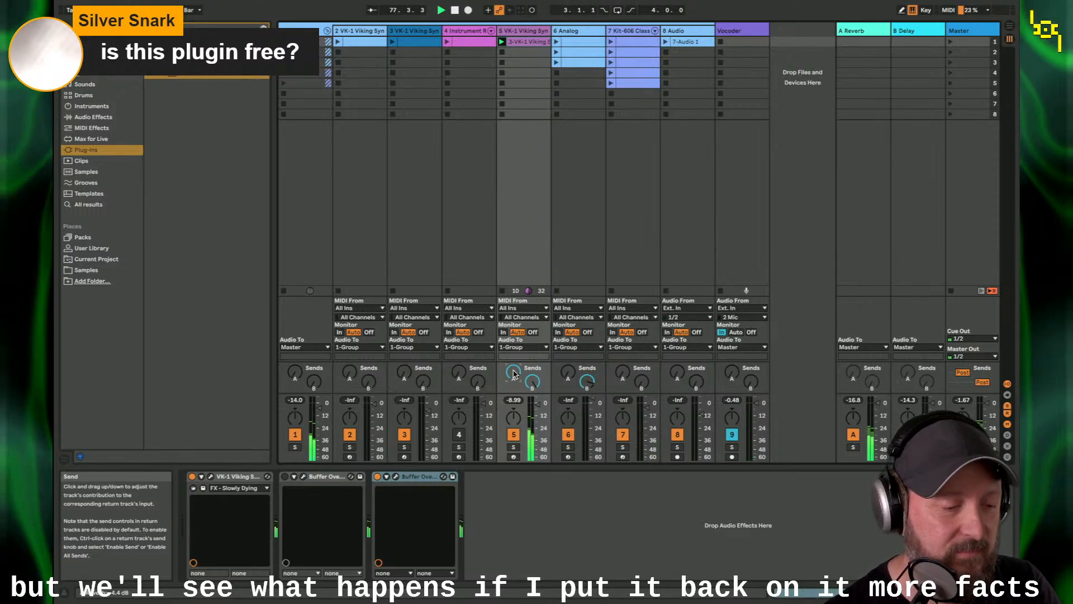
Step: Reopen the fifth track's second Buffer Override and set its divisor to about 23.81 and buffer size to about 286.3 ms
click(396, 476)
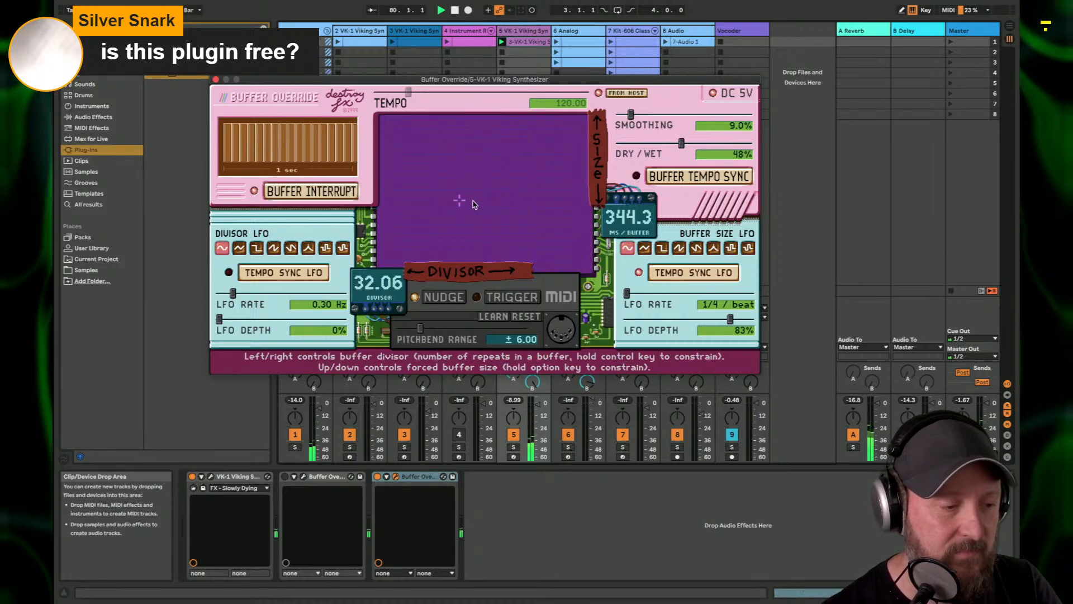
mouse_move(461, 201)
mouse_down()
mouse_move(449, 205)
mouse_move(450, 194)
mouse_up()
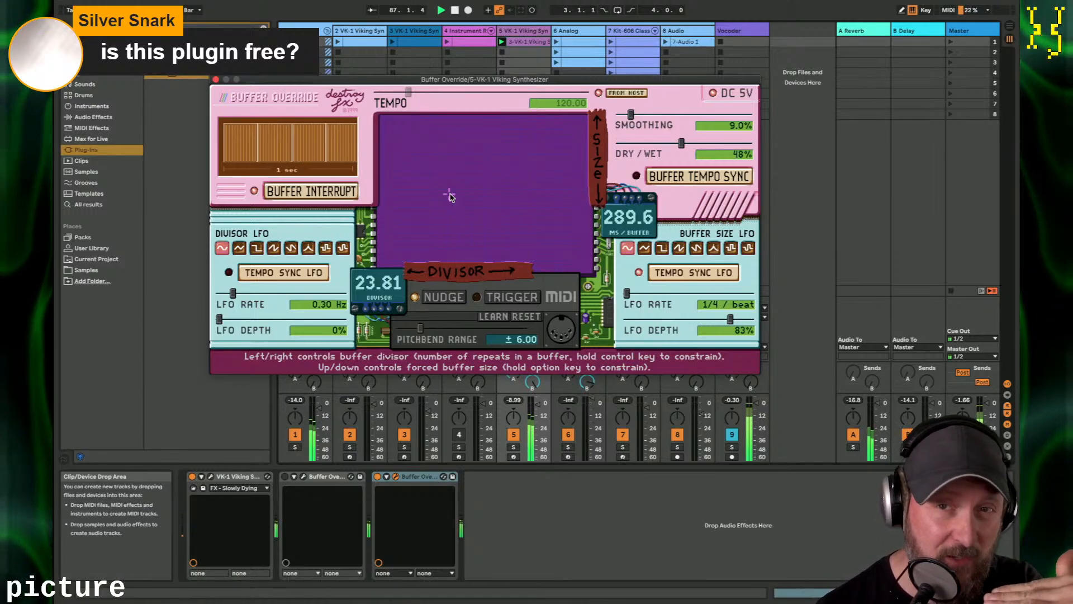
drag(449, 194, 449, 194)
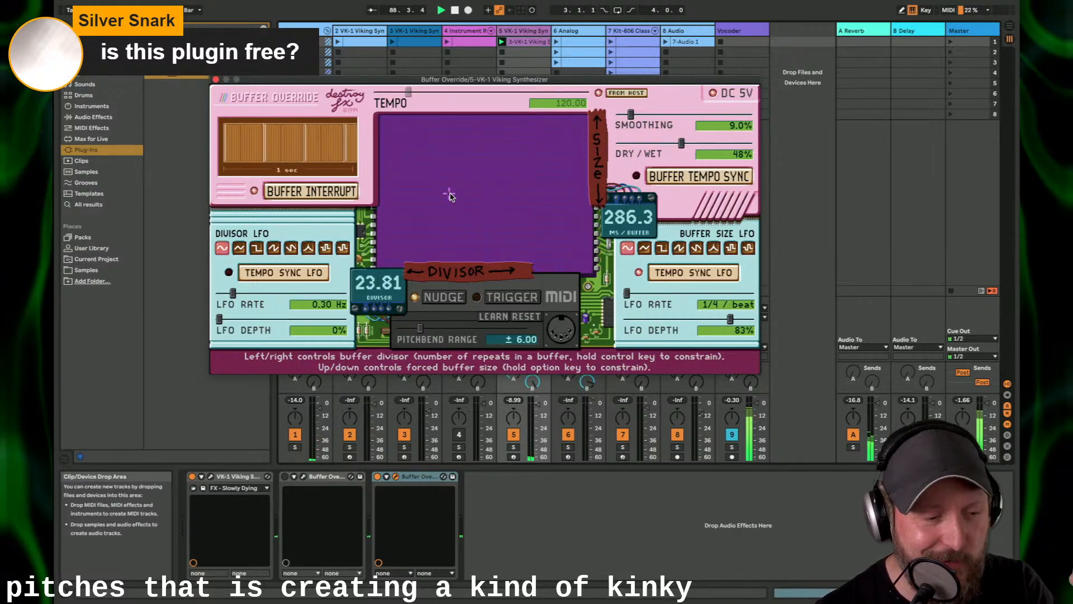
Step: Sync the buffer size to tempo at 100% wet, settling on 6 buffers per beat with a divisor of about 20.01
click(699, 178)
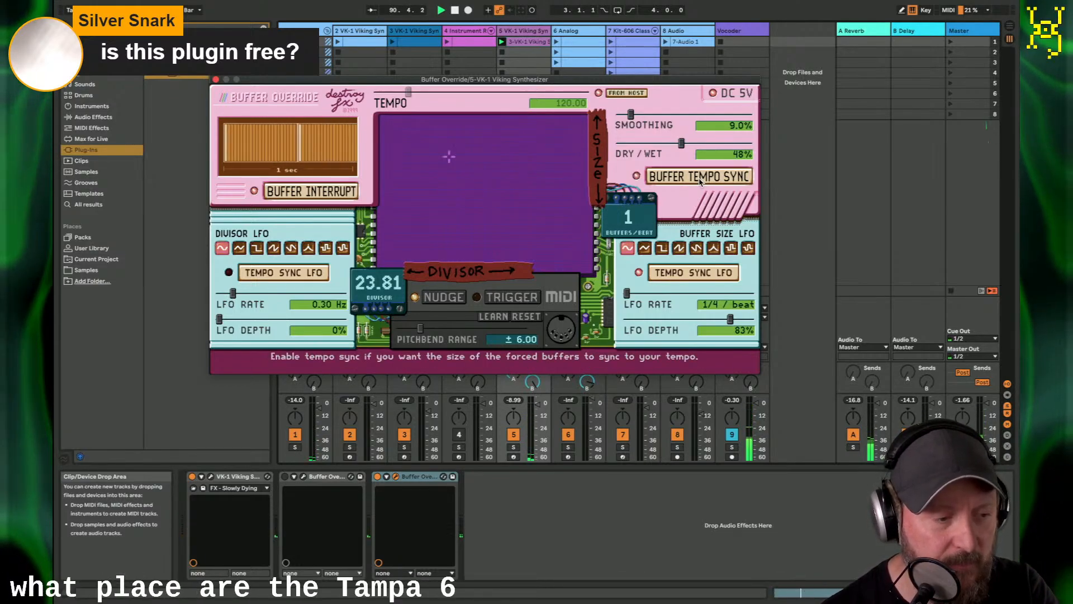
drag(451, 156, 476, 202)
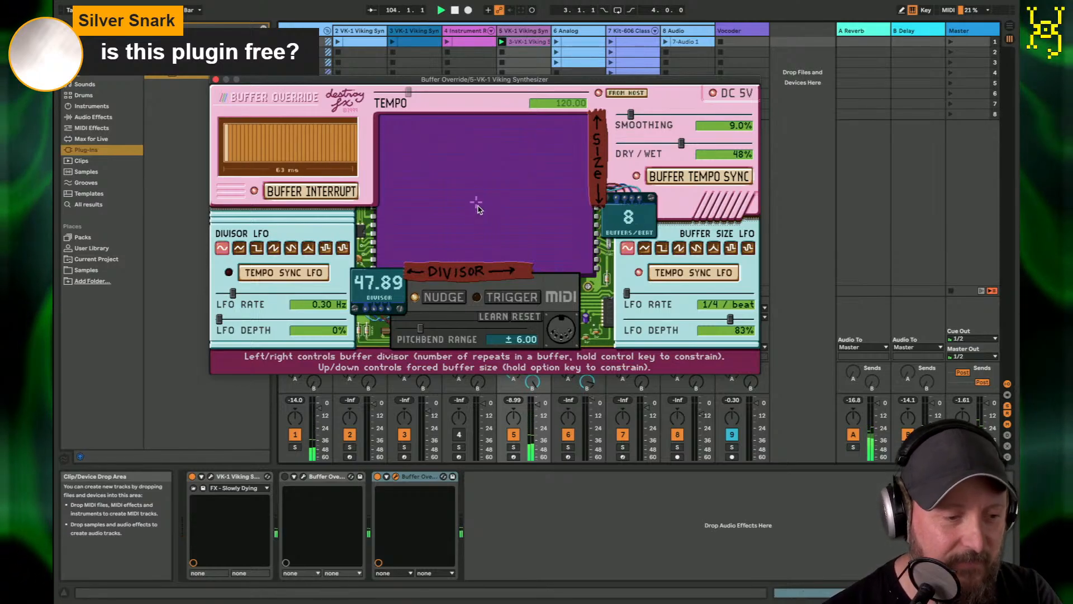
drag(681, 144, 751, 145)
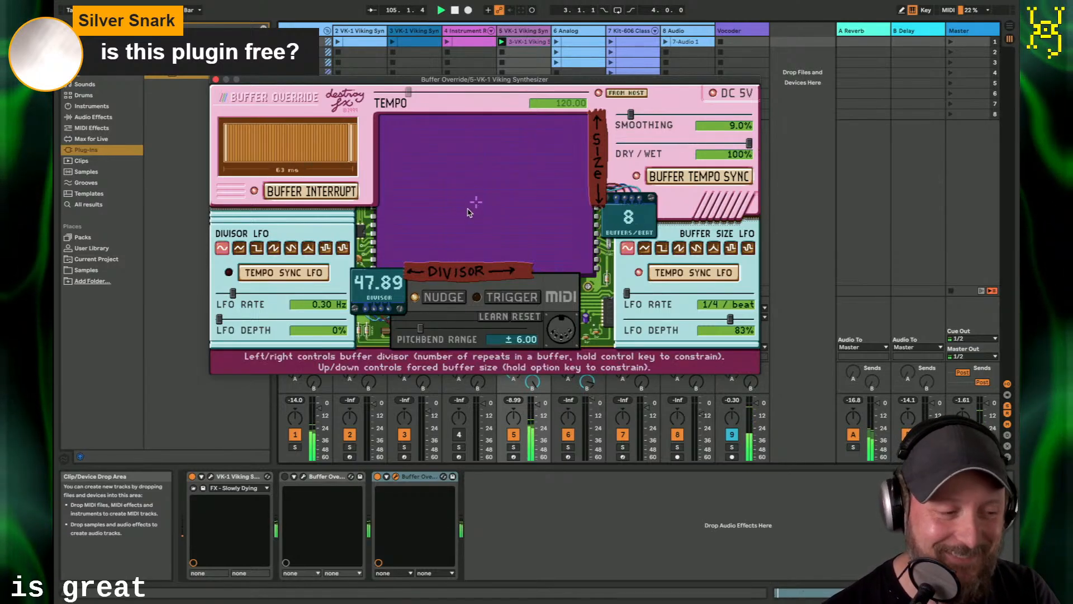
drag(472, 210, 453, 217)
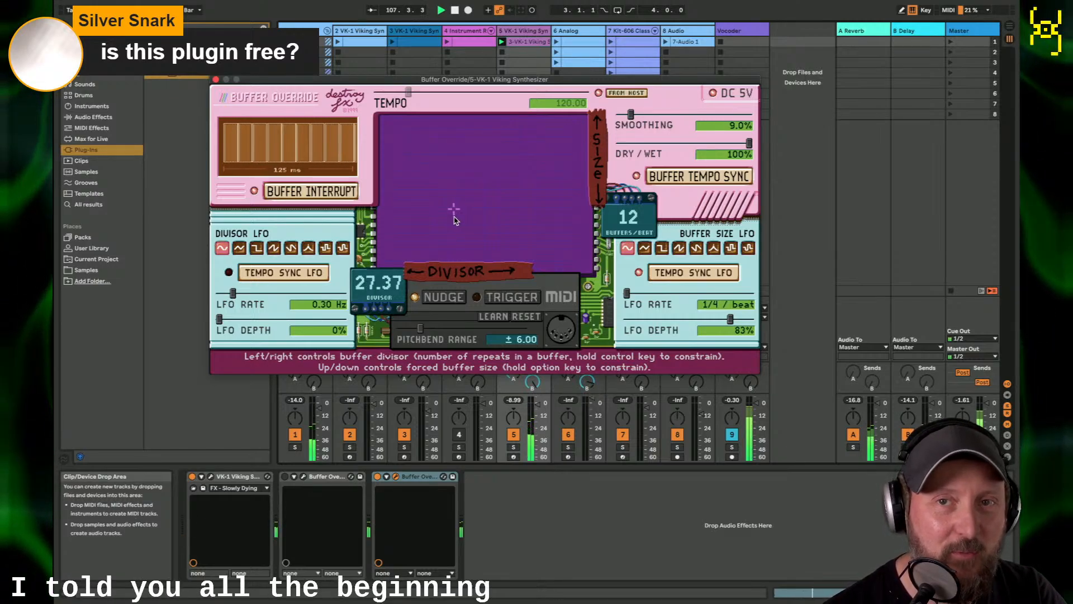
mouse_move(454, 219)
mouse_down()
mouse_move(437, 232)
mouse_move(434, 196)
mouse_move(445, 201)
mouse_up()
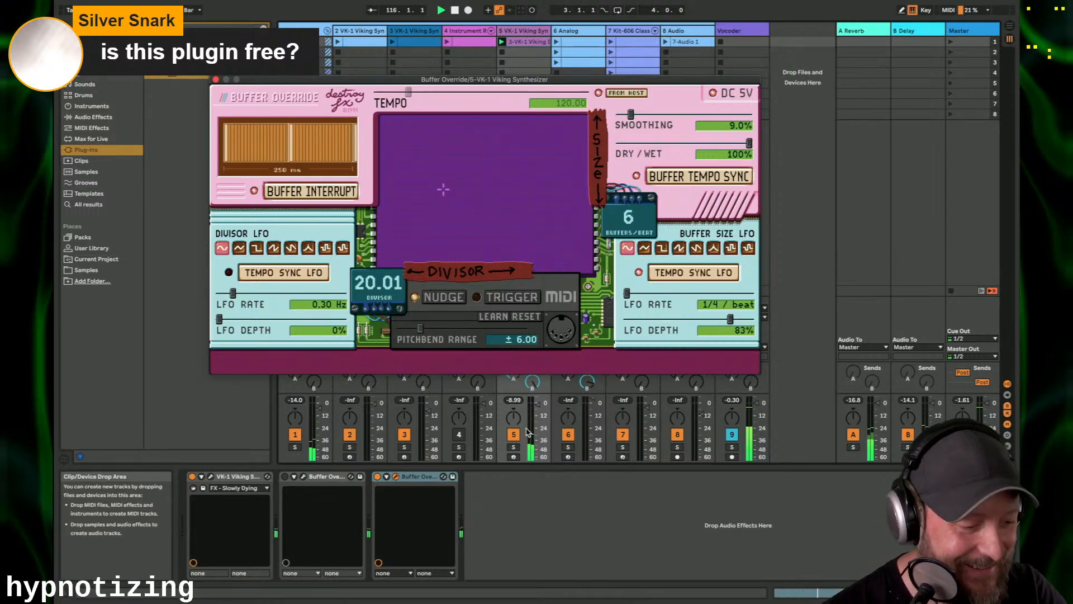
Step: Launch the third Kit-606 clip and set the fifth track's second Buffer Override to 8 buffers per beat with divisor about 12.66
click(611, 65)
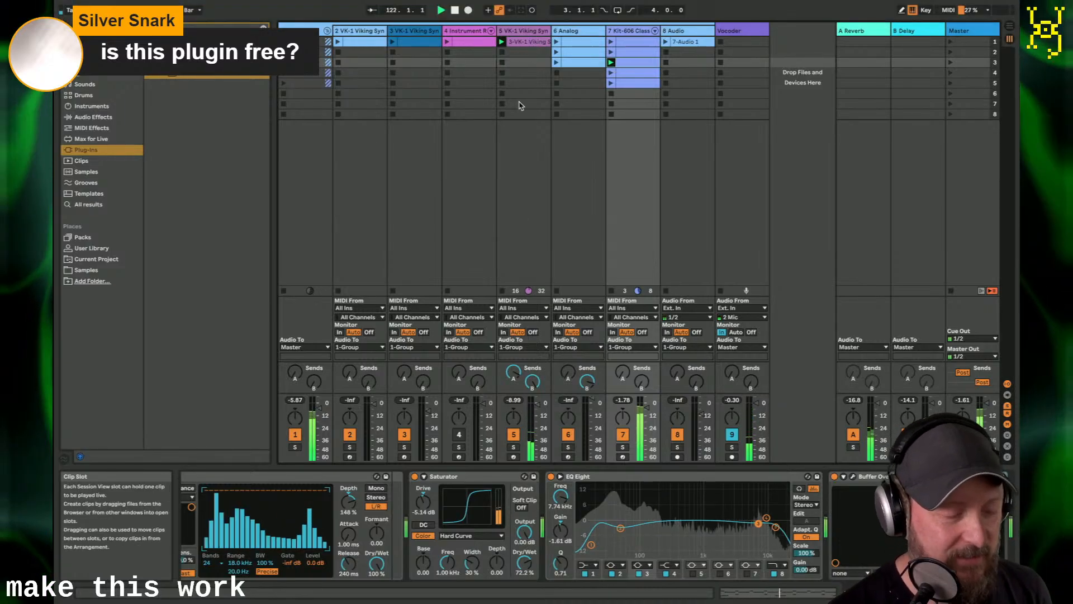
click(524, 63)
drag(451, 195, 439, 206)
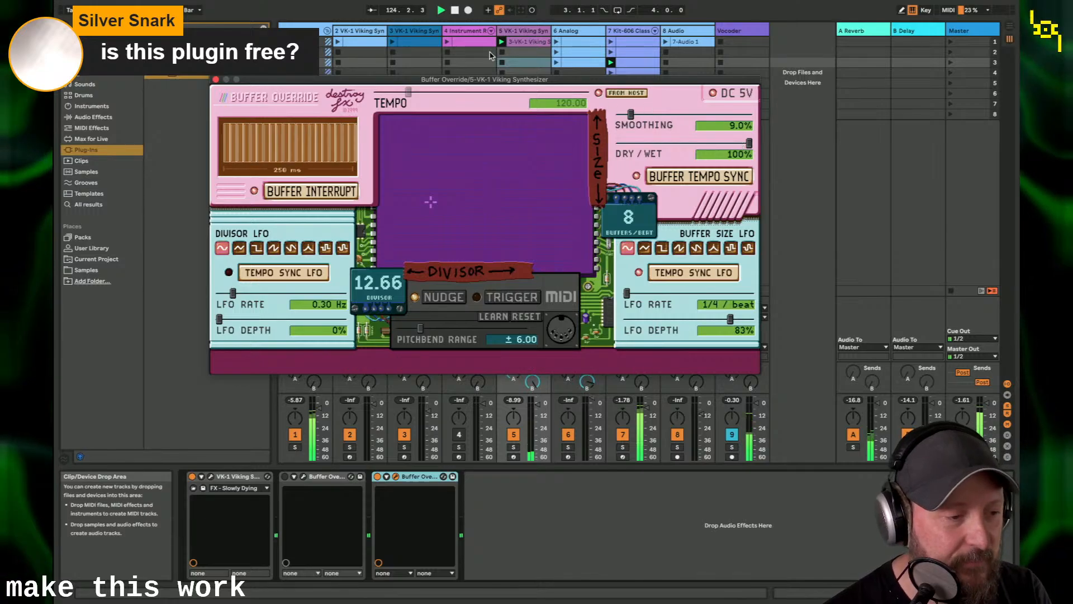
Step: Launch the third track's kick clip and the fourth track's bass clip, and unmute the fourth track
click(393, 43)
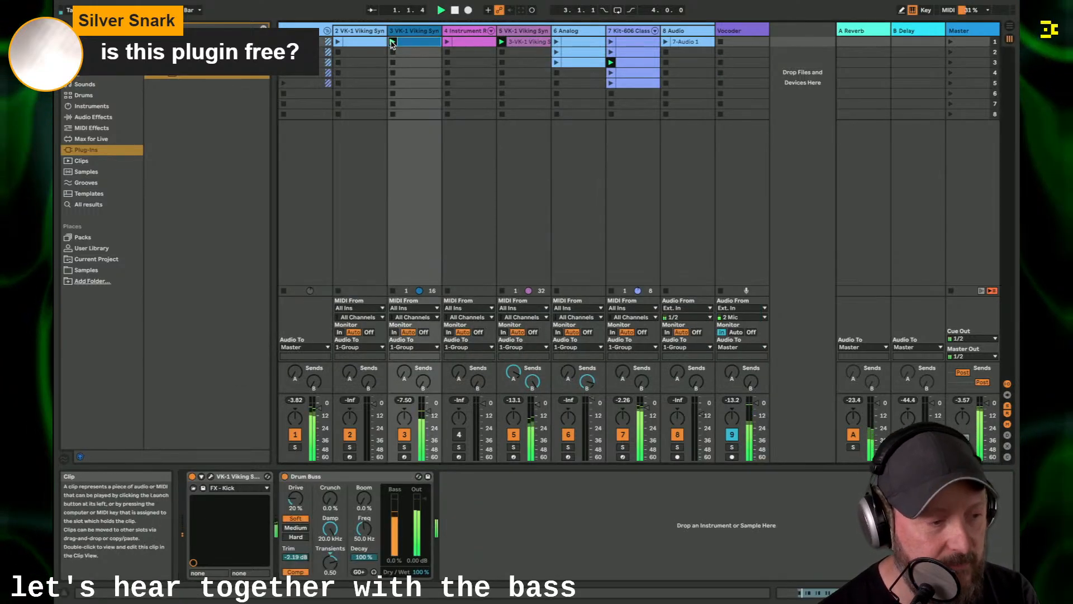
click(446, 43)
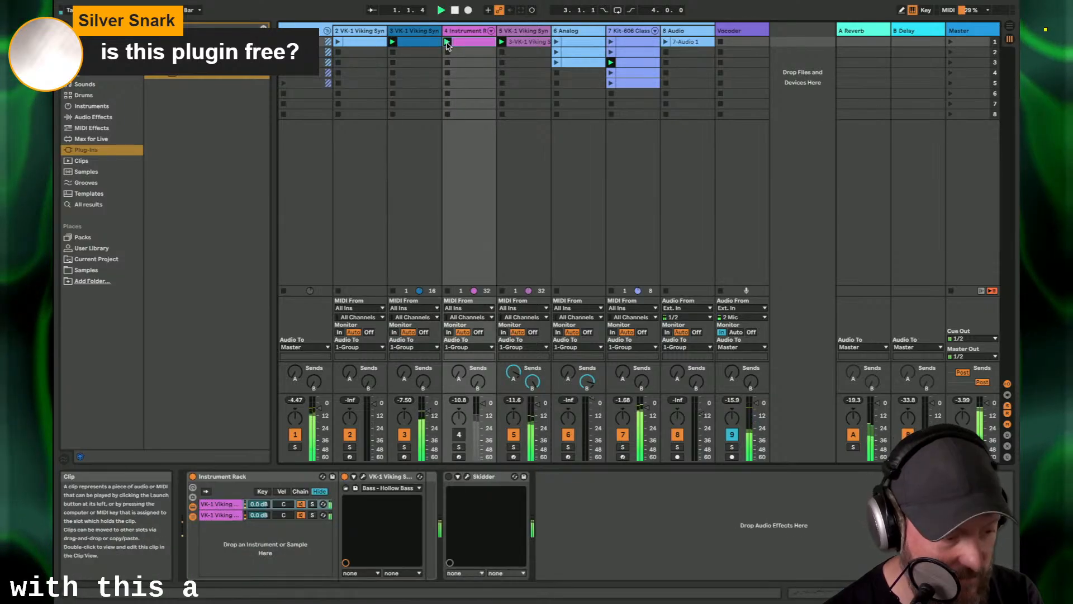
click(459, 434)
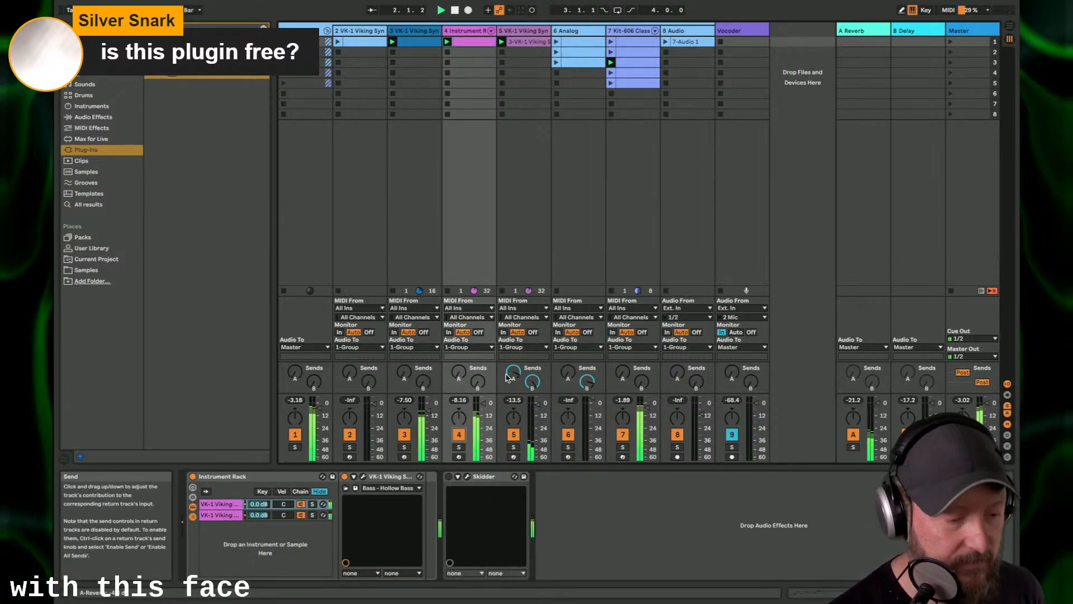
Step: Return to the fifth track's Buffer Override and set the divisor to about 57.43 with 8 buffers per beat, keeping it 100% wet
click(522, 33)
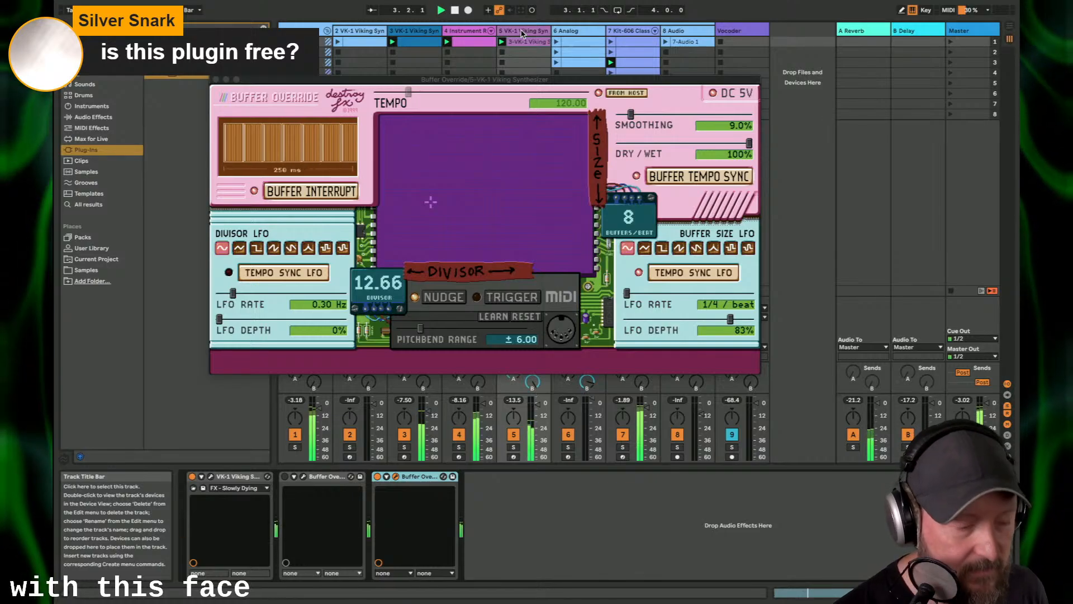
drag(450, 199, 485, 208)
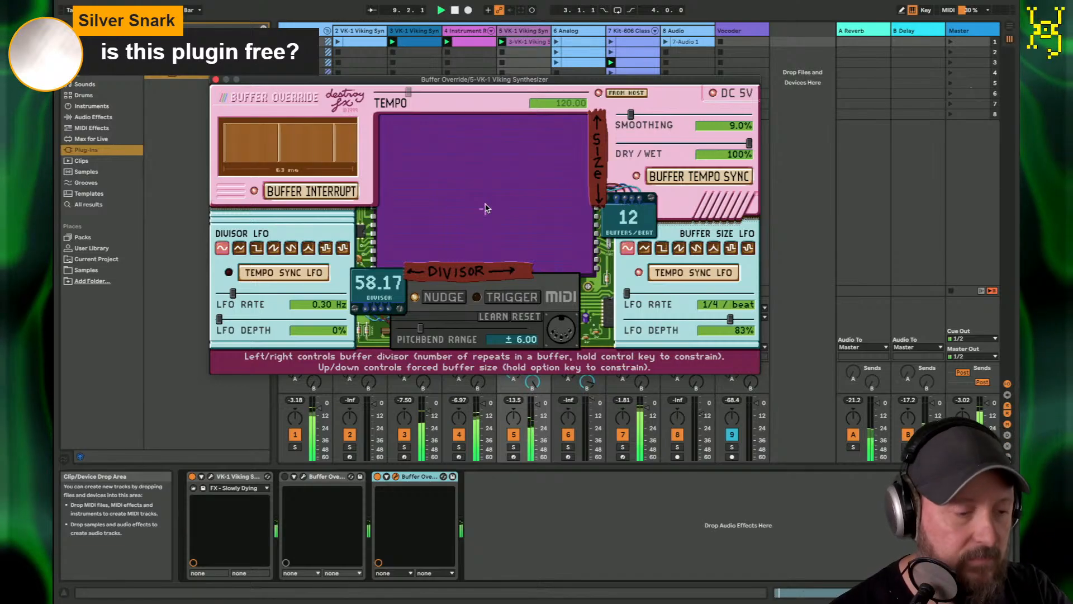
drag(485, 208, 485, 204)
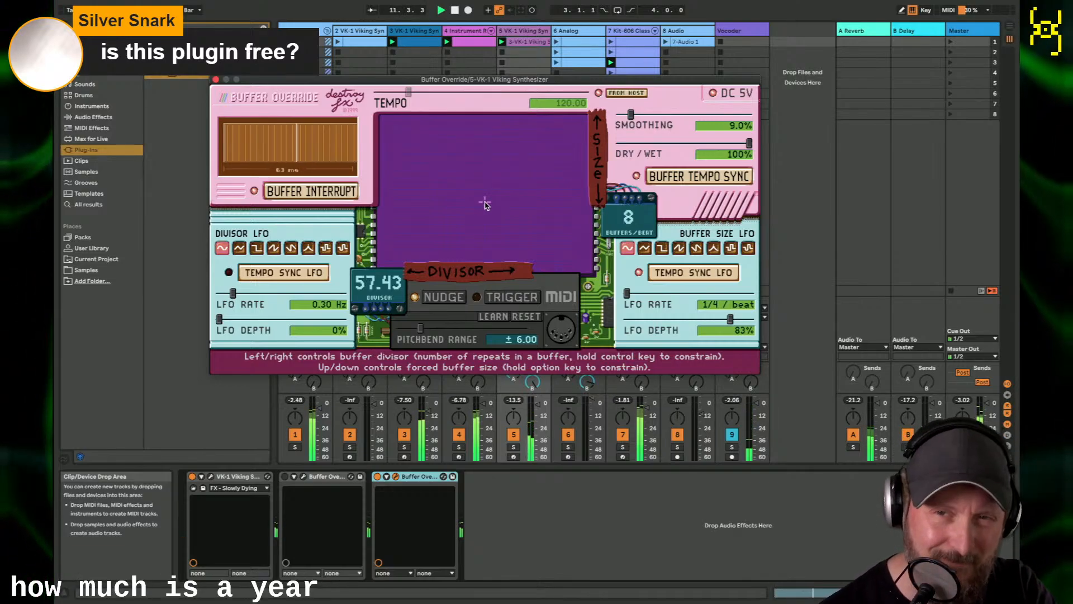
mouse_move(749, 143)
mouse_down()
mouse_move(711, 146)
mouse_move(756, 150)
mouse_up()
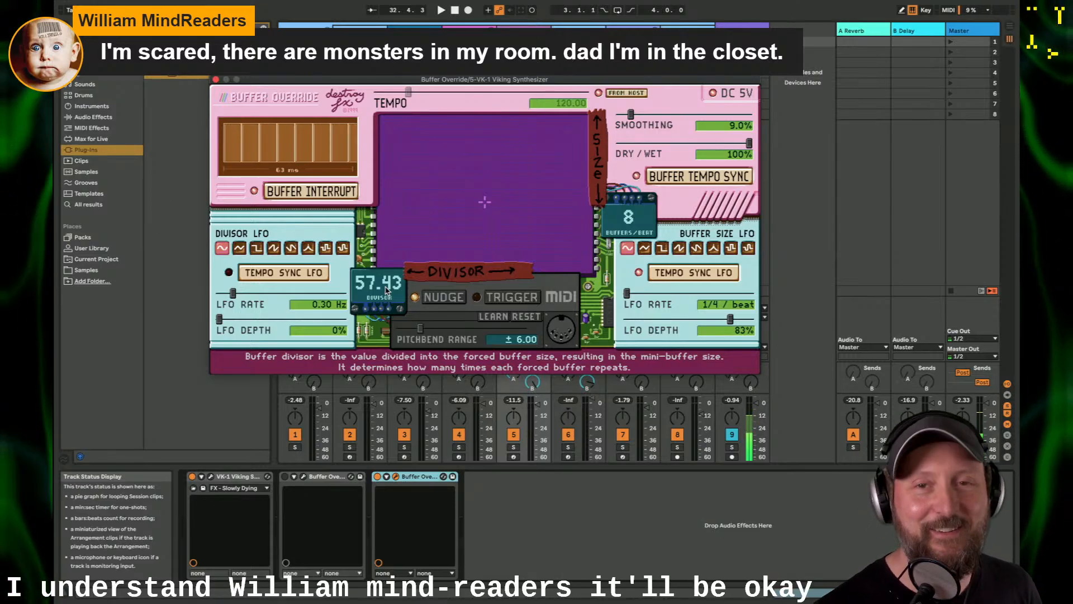
Step: Switch on the Vocoder track's effect rack for a spoken reply, restart playback and switch the rack off again
click(742, 31)
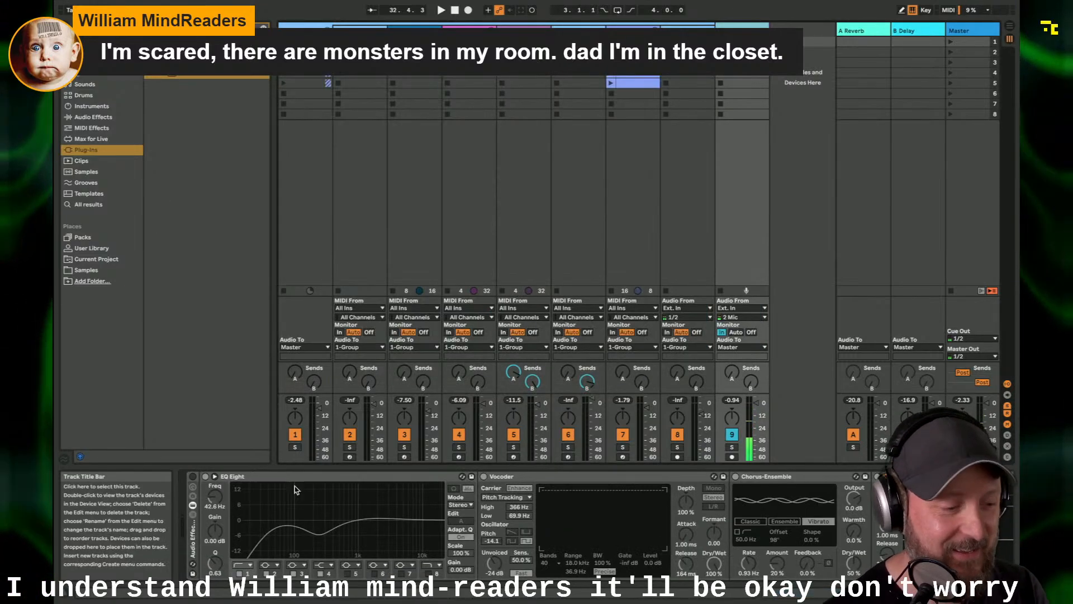
click(193, 477)
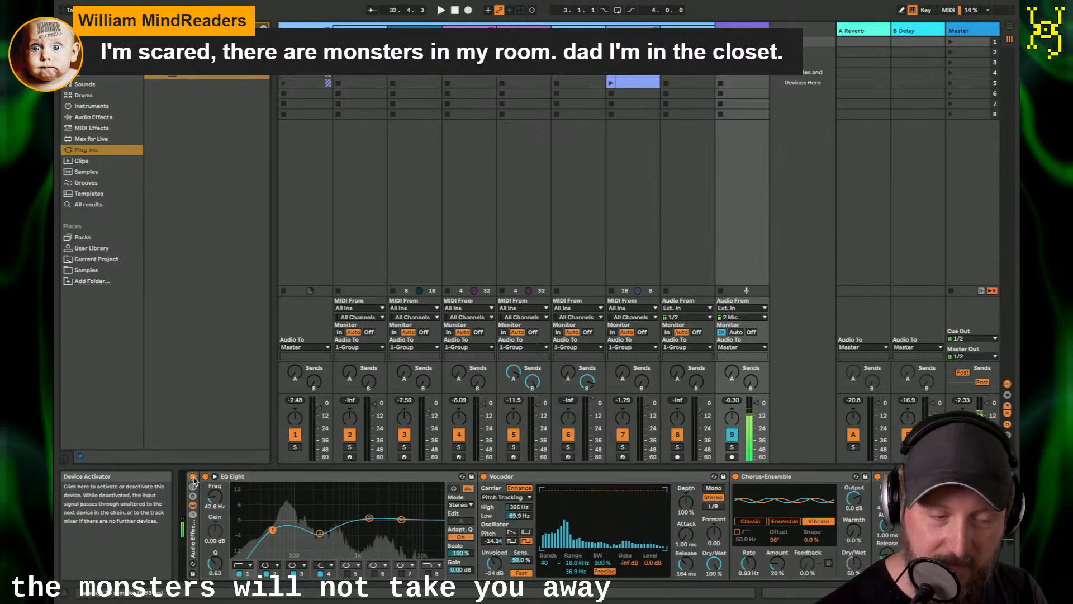
key(space)
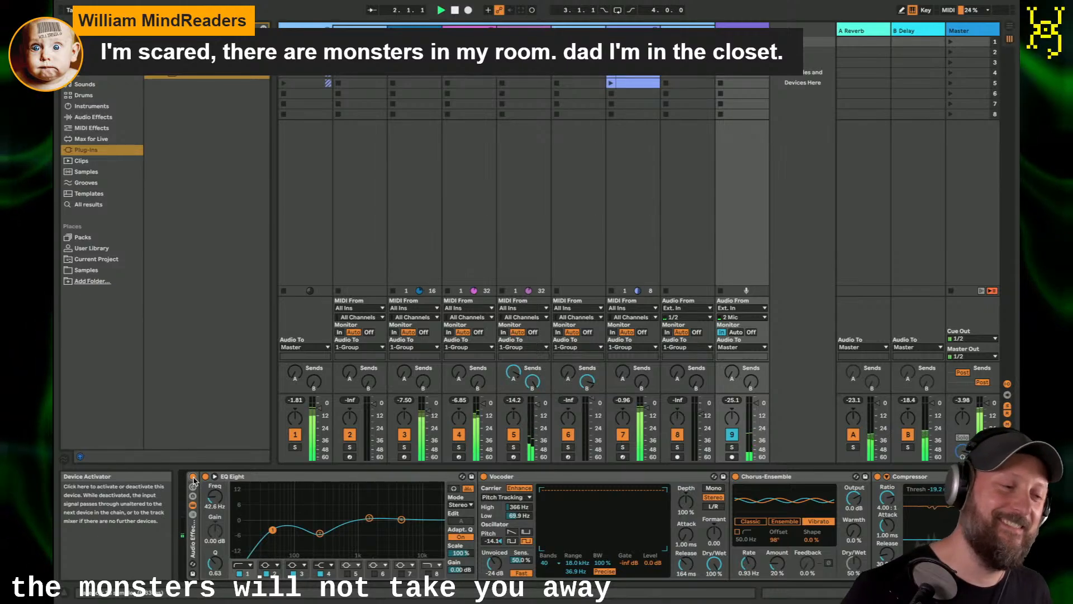
click(193, 477)
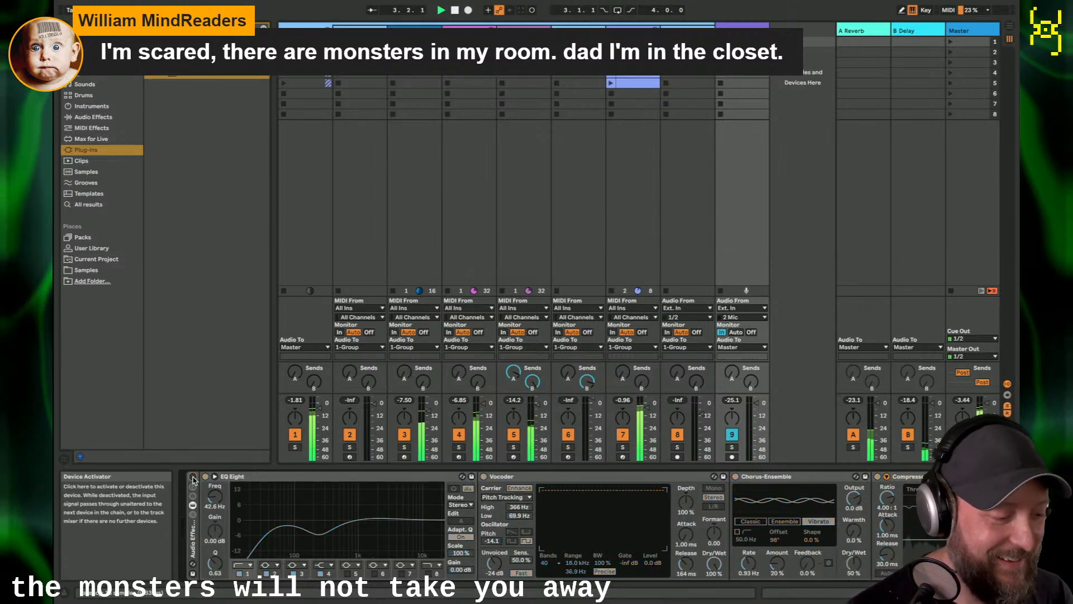
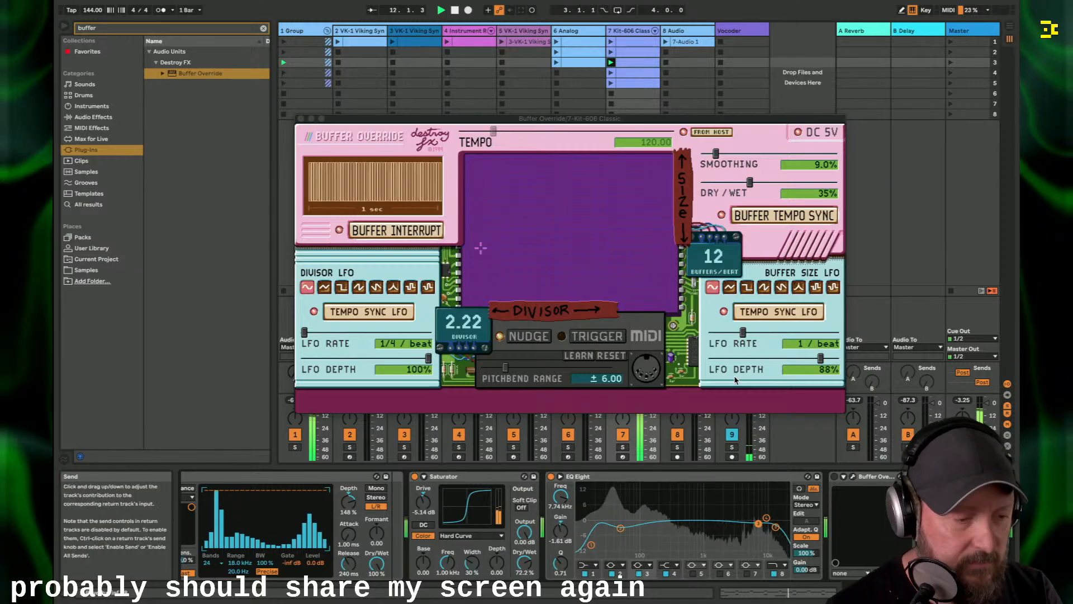
Step: Close the Kit-606 track's Buffer Override window
click(301, 119)
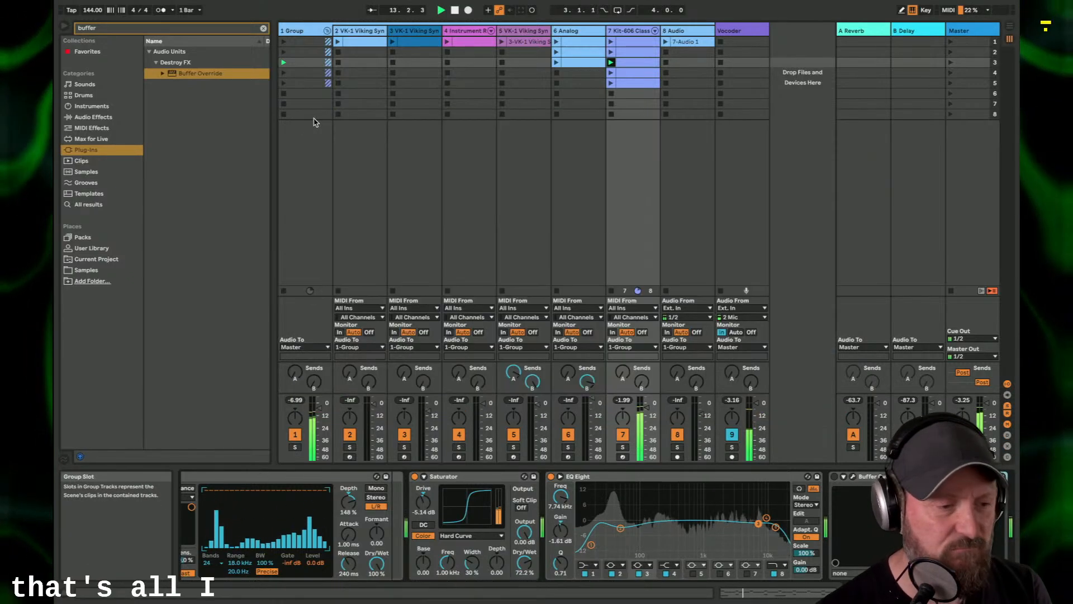
Step: Launch the Kit-606 track's fifth clip and the fifth track's Viking synth clip
click(622, 85)
click(612, 83)
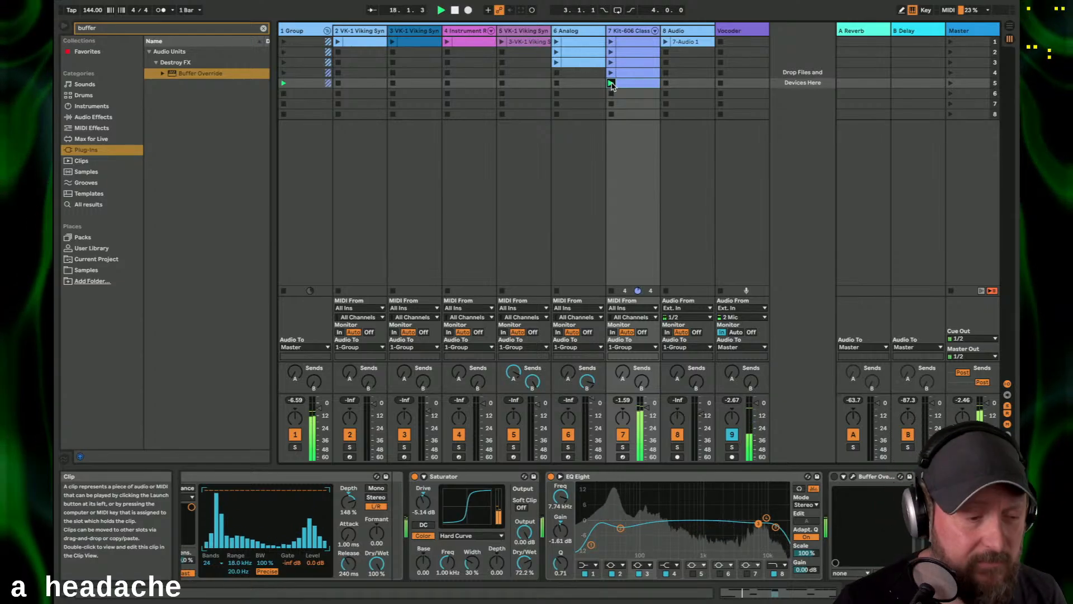
click(502, 42)
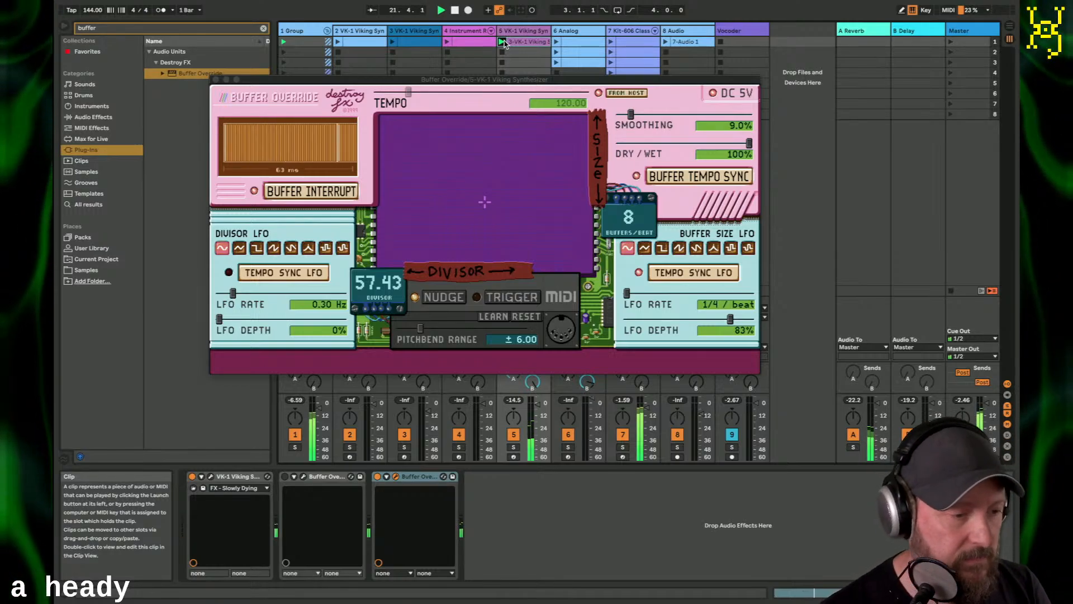
Step: Lower the divisor in the fifth track's Buffer Override gradually to about 40.32 with 7 buffers per beat
click(373, 281)
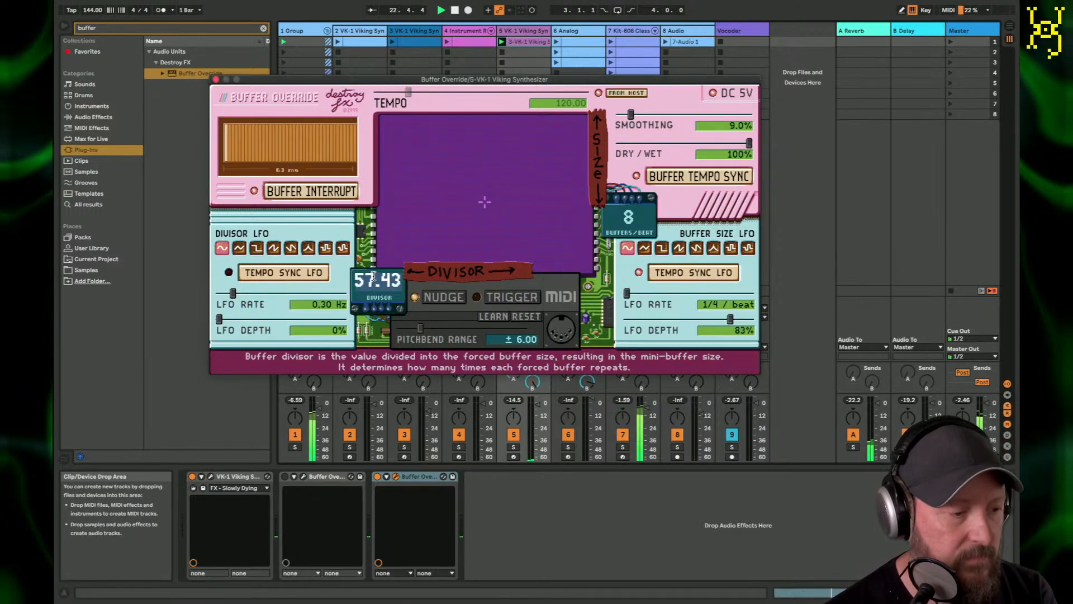
drag(486, 204, 474, 202)
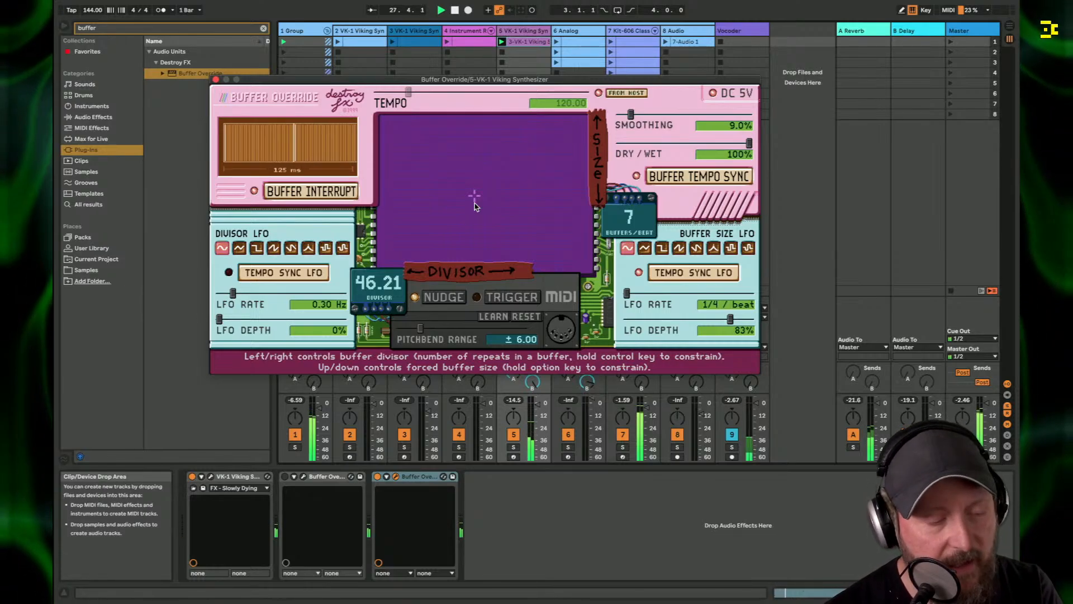
drag(474, 203, 471, 202)
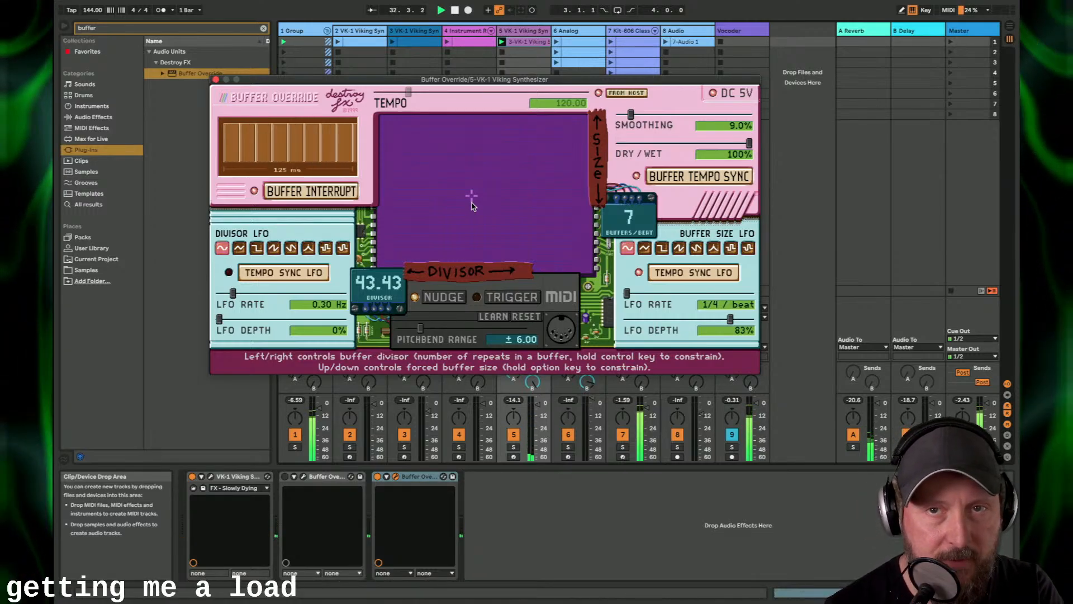
drag(472, 206, 471, 206)
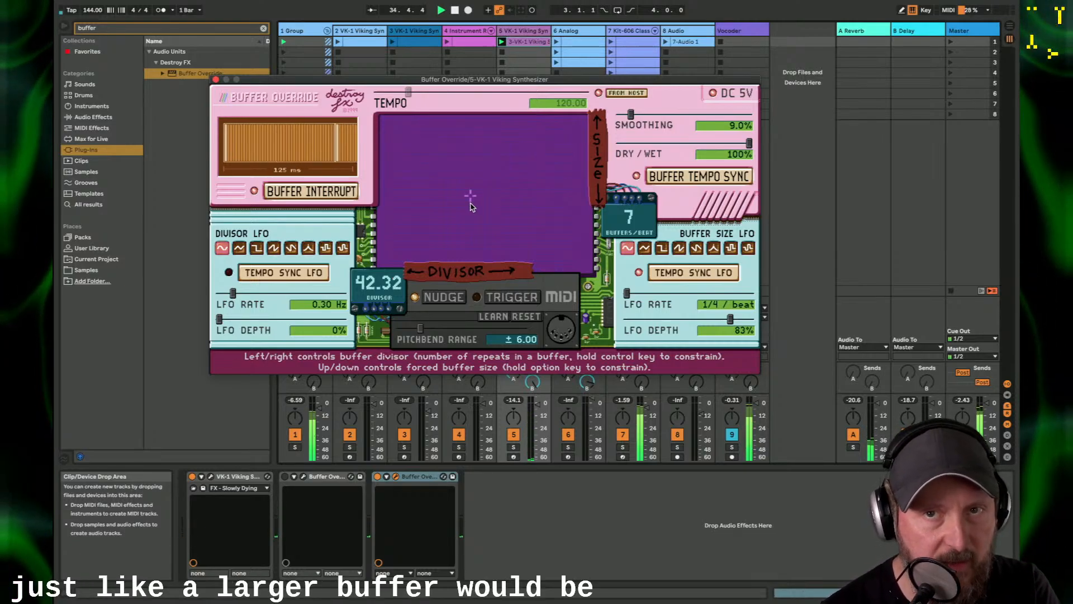
drag(471, 207, 469, 206)
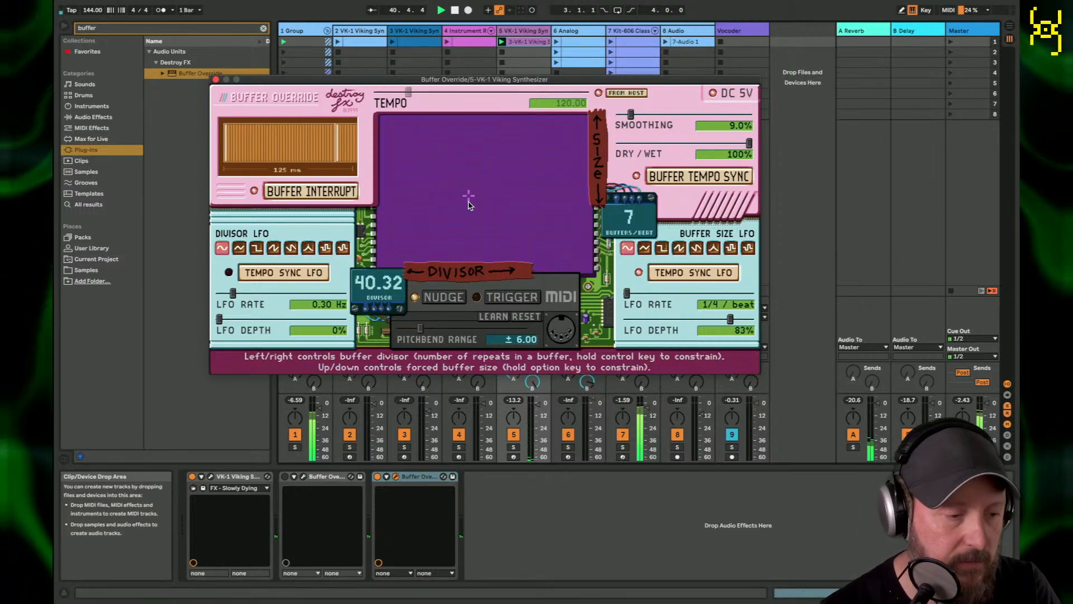
Step: Launch the fourth track's bass clip and set the fifth track's Buffer Override divisor to about 65 with 6 buffers per beat
click(627, 31)
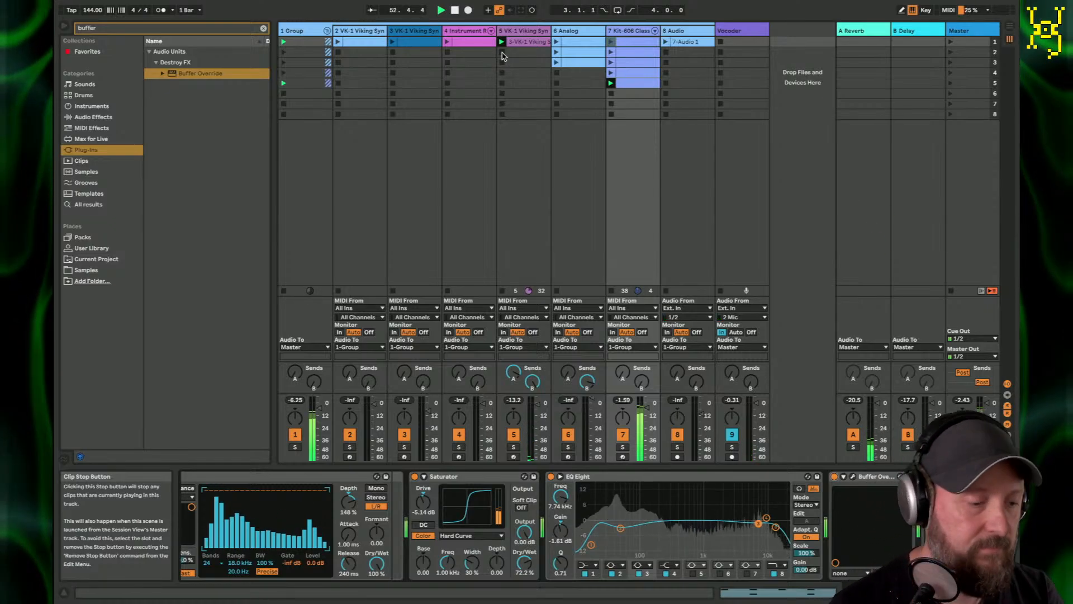
click(508, 43)
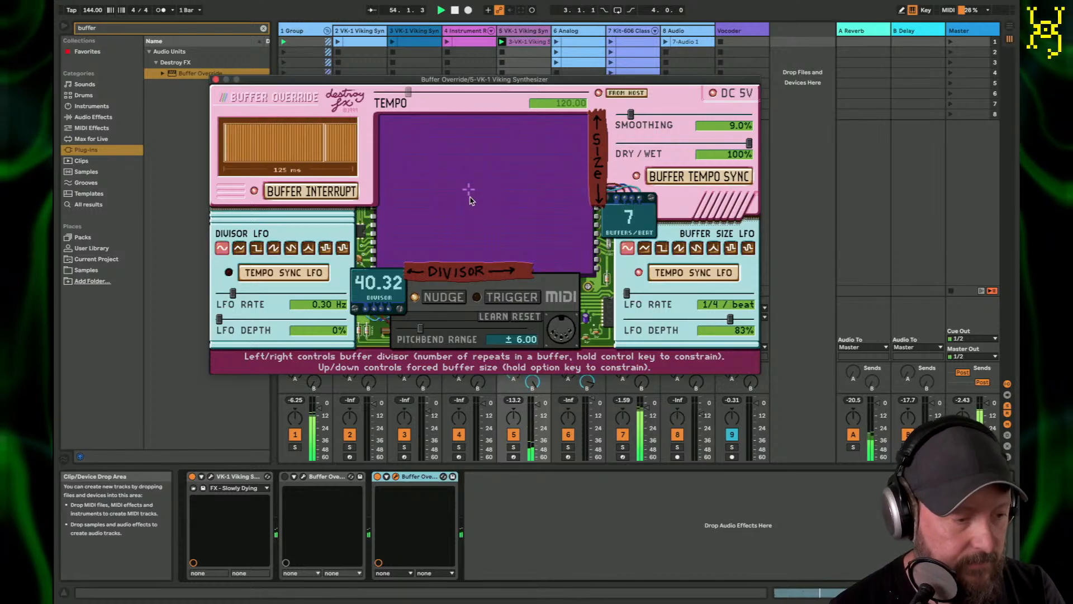
drag(470, 196, 493, 195)
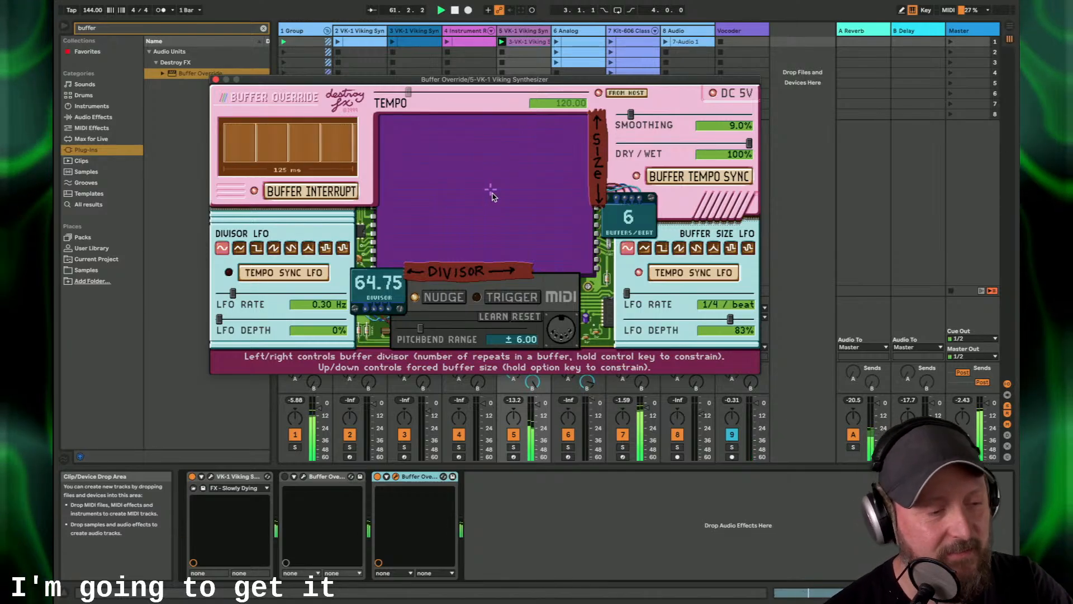
click(447, 43)
click(521, 32)
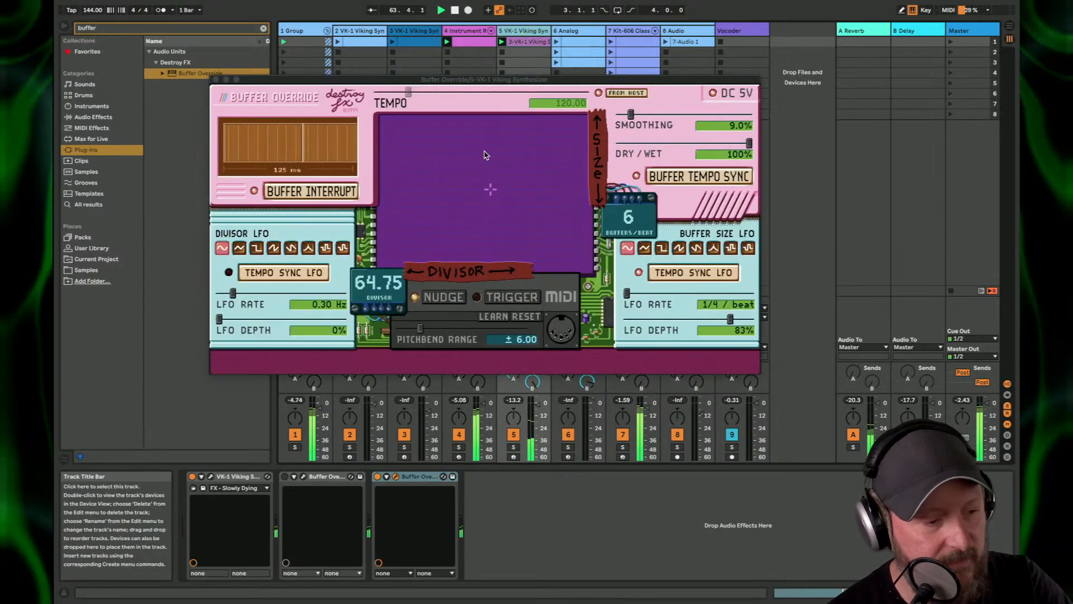
drag(490, 192, 493, 195)
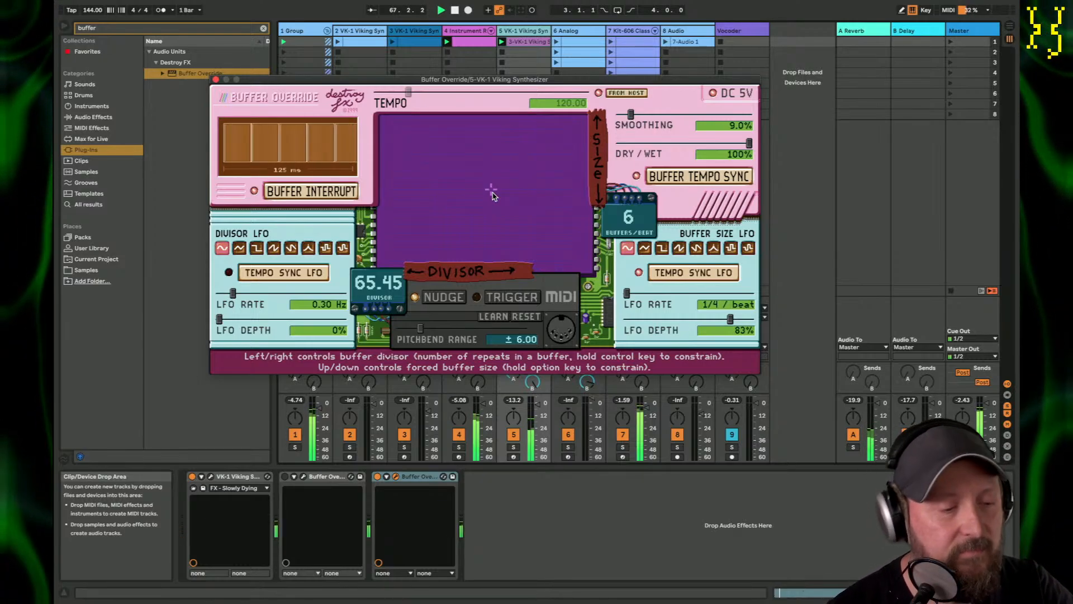
drag(492, 193, 491, 191)
Step: Switch the Kit-606 track to its third clip, and stop the clips on the fifth and Kit-606 tracks
click(637, 29)
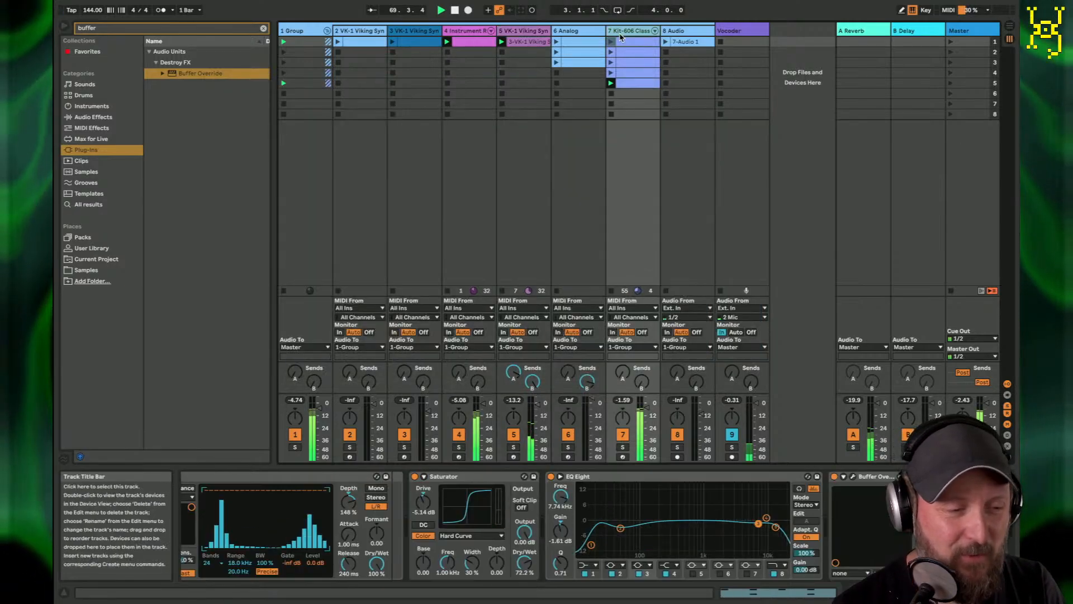
click(612, 42)
click(611, 63)
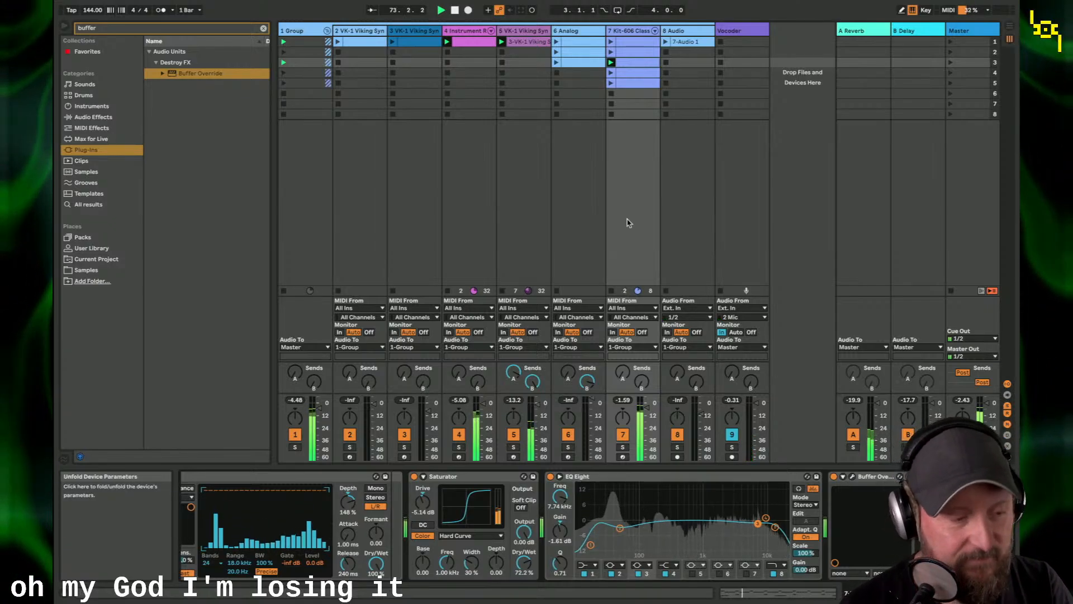
click(502, 52)
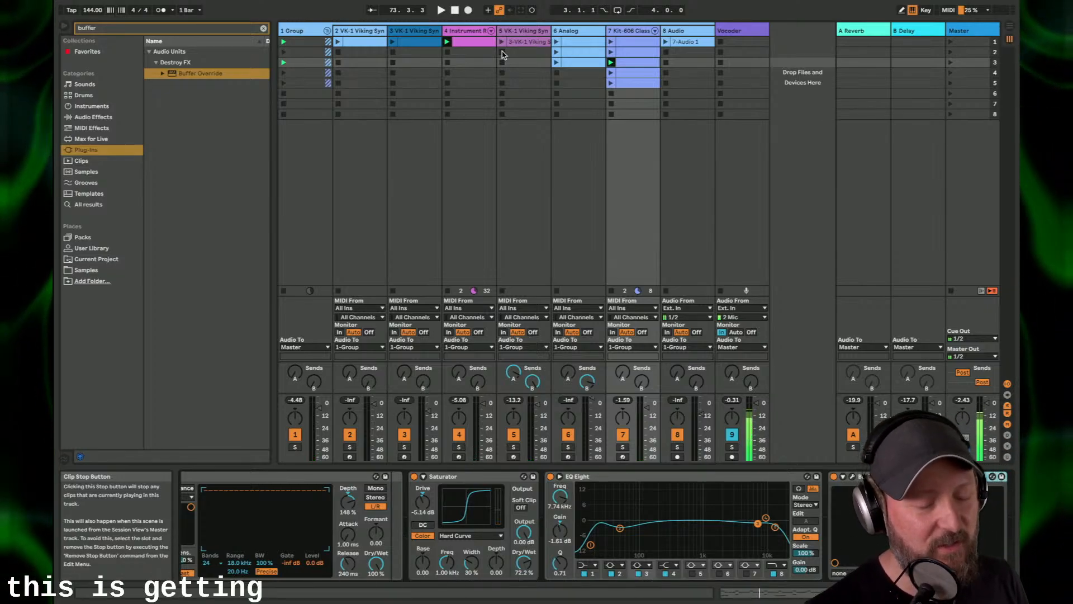
click(611, 95)
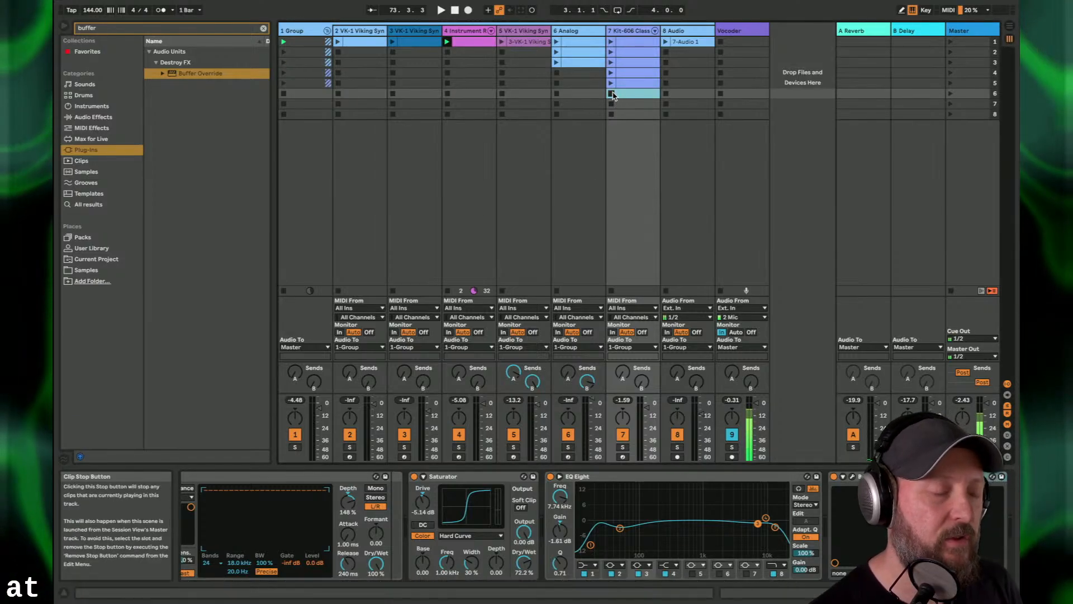
Step: Switch on Skidder on the fourth track and open its window, soloing the track only briefly
click(462, 32)
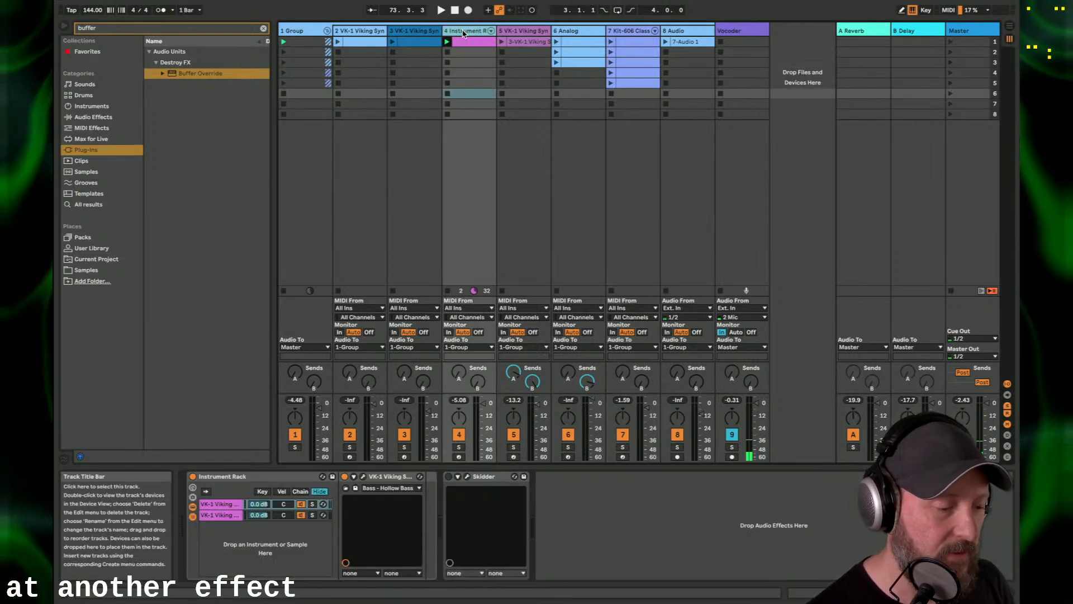
click(458, 446)
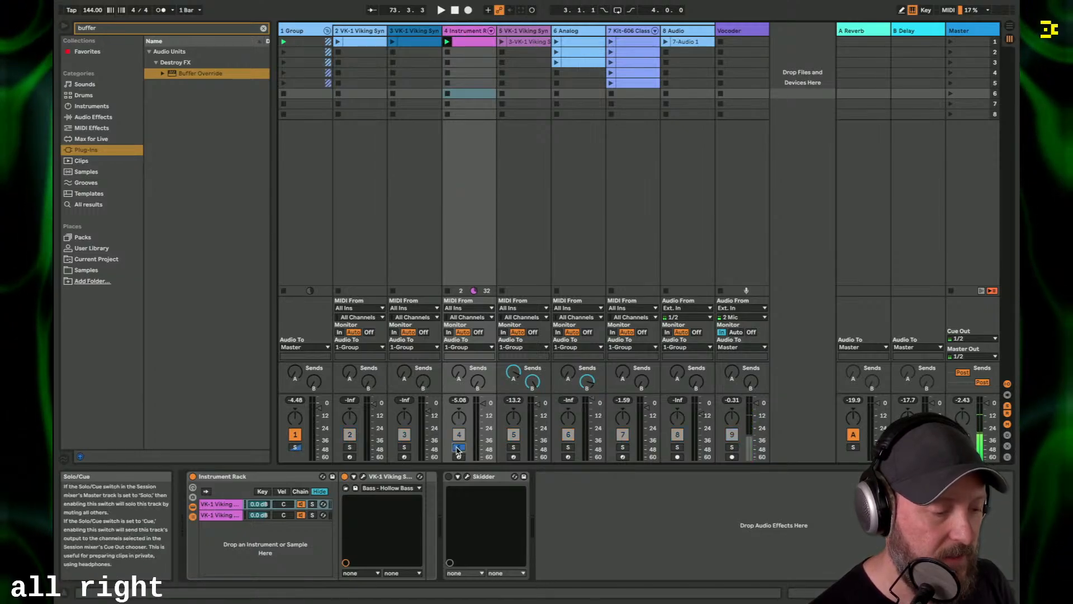
click(467, 476)
click(459, 447)
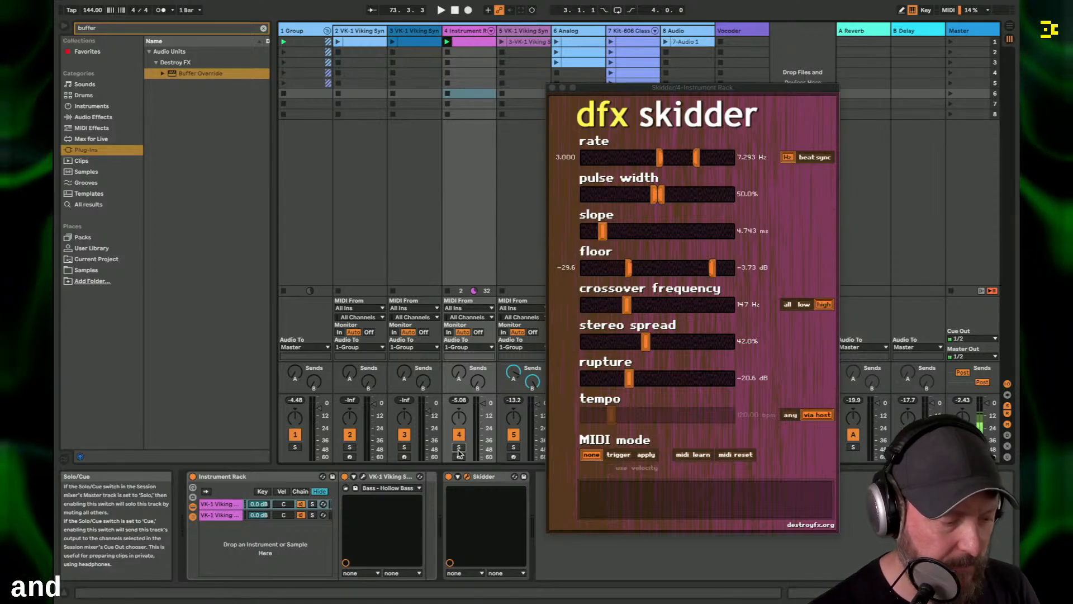
Step: Compare the two VK-1 chains of the fourth track's Instrument Rack during playback, and move Skidder into the first chain
click(228, 505)
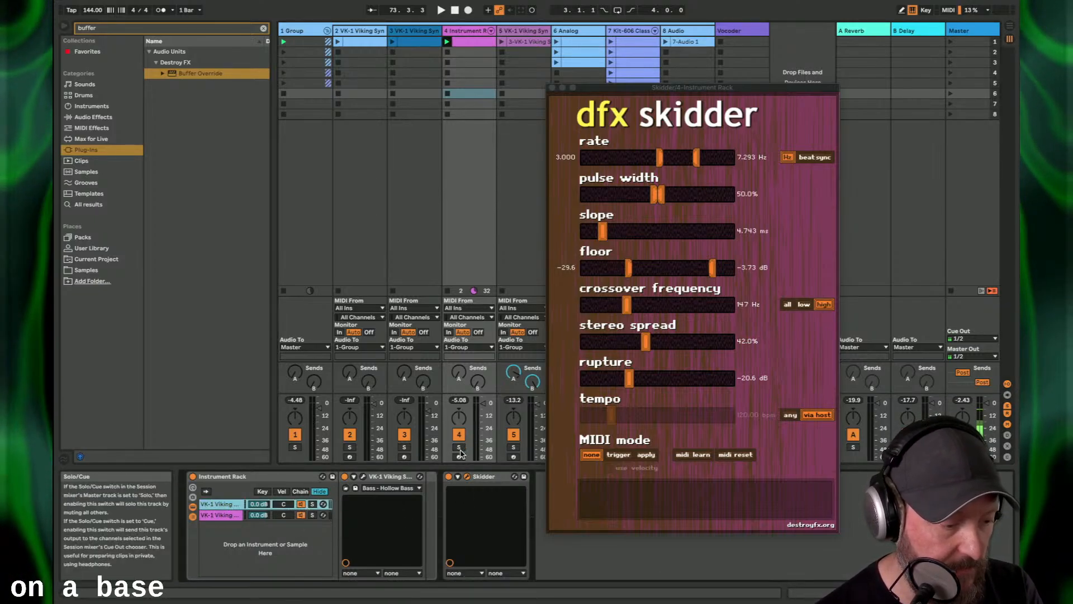
key(space)
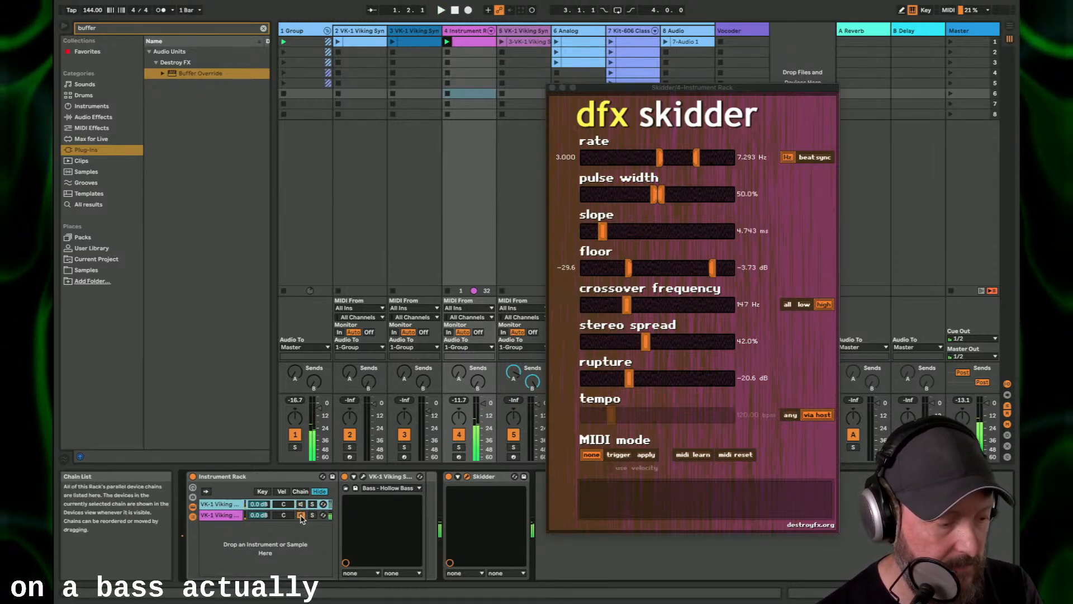
click(300, 515)
click(224, 504)
click(486, 477)
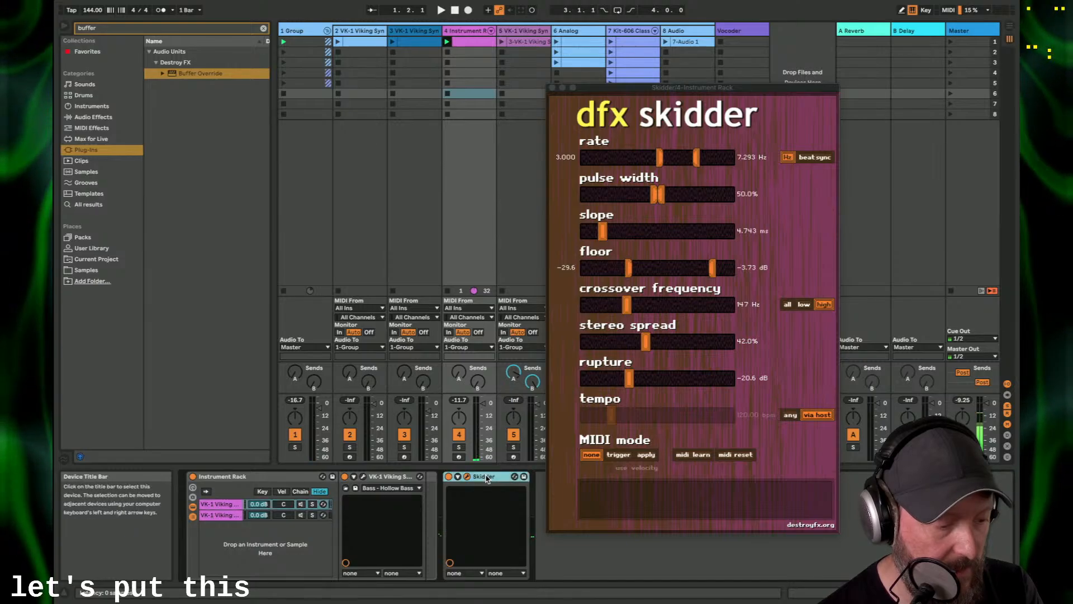
click(300, 504)
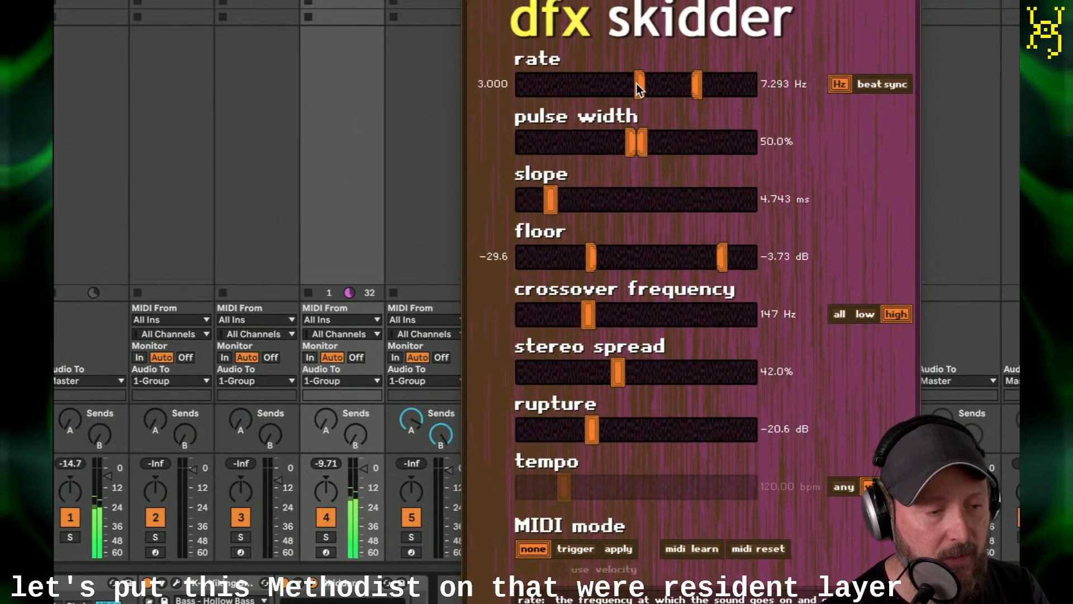
Step: Set Skidder's rupture to −∞ dB and stereo spread to 0%, with the rate range at about 2.9 to 7.3 Hz
drag(637, 86, 696, 89)
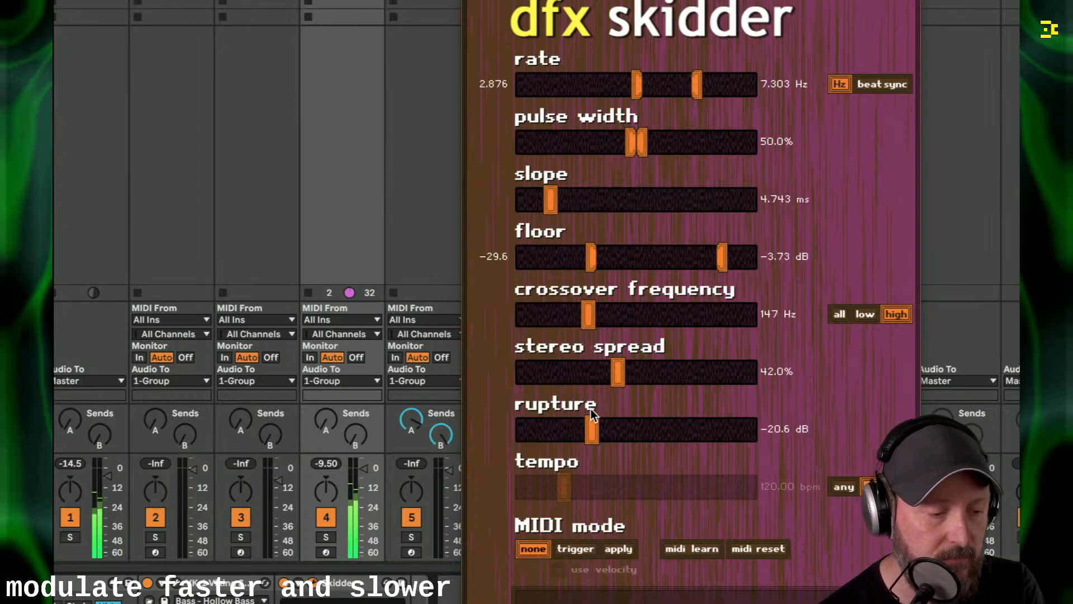
drag(591, 429, 491, 425)
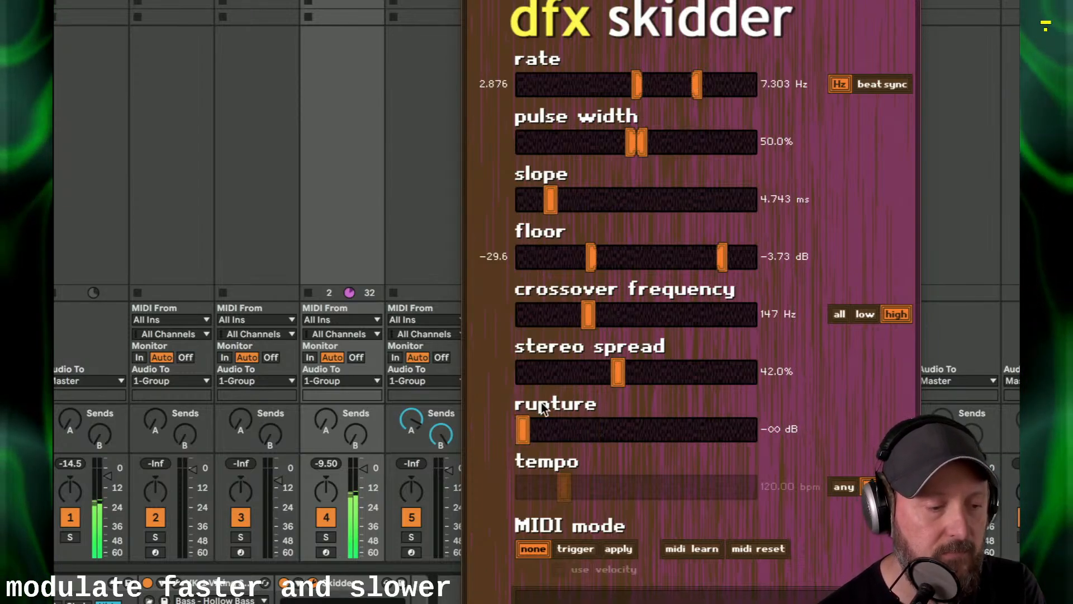
drag(617, 377, 491, 385)
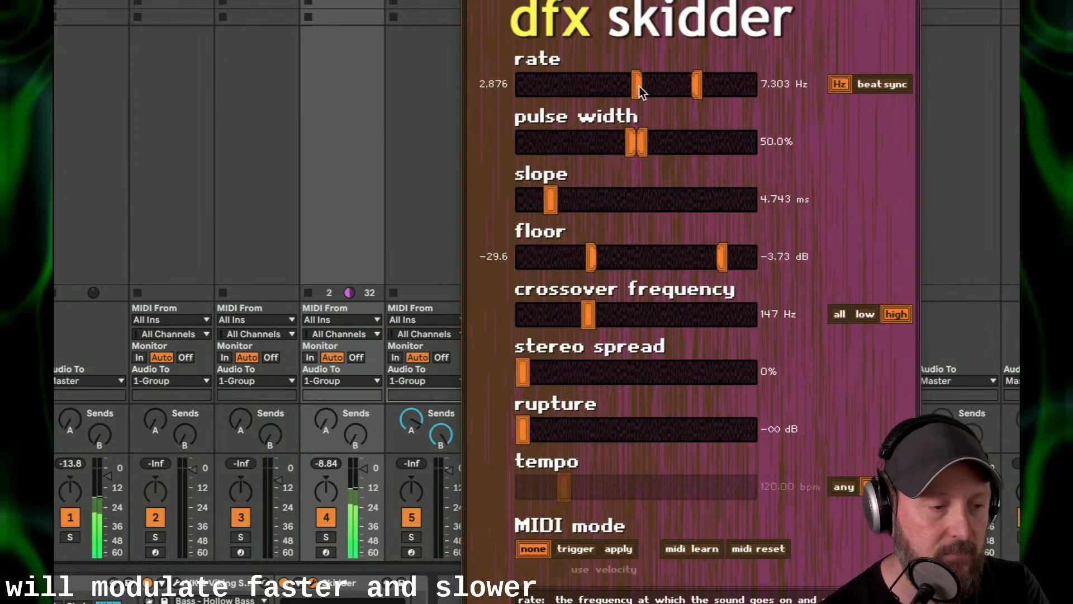
Step: Set Skidder's rate range to about 2.7 to 11.3 Hz and widen the floor range from −∞ to 0 dB
drag(638, 86, 722, 86)
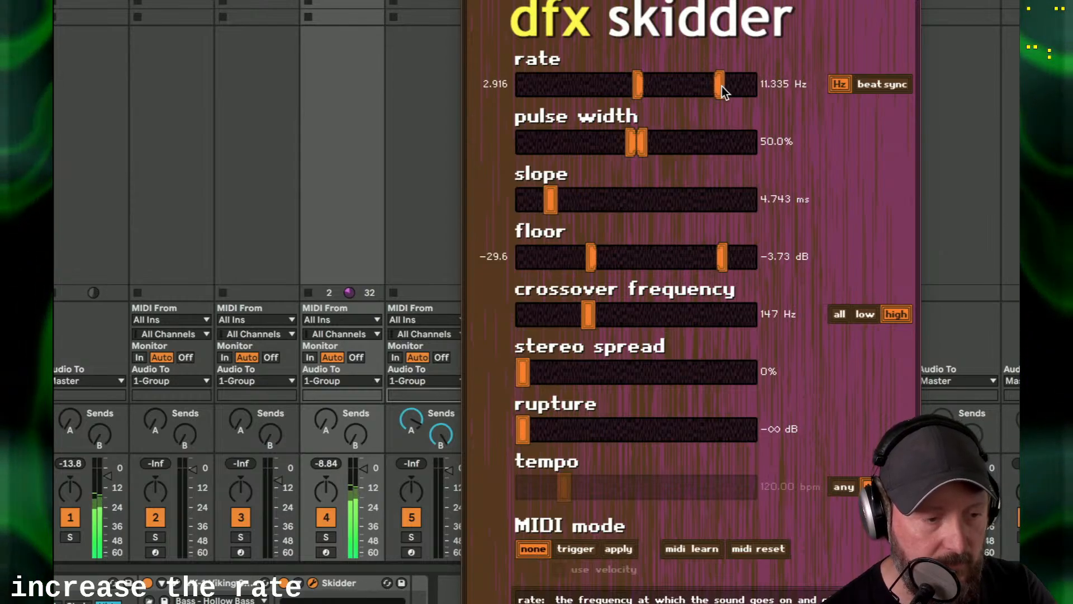
mouse_move(641, 88)
mouse_down()
mouse_move(659, 85)
mouse_move(636, 89)
mouse_up()
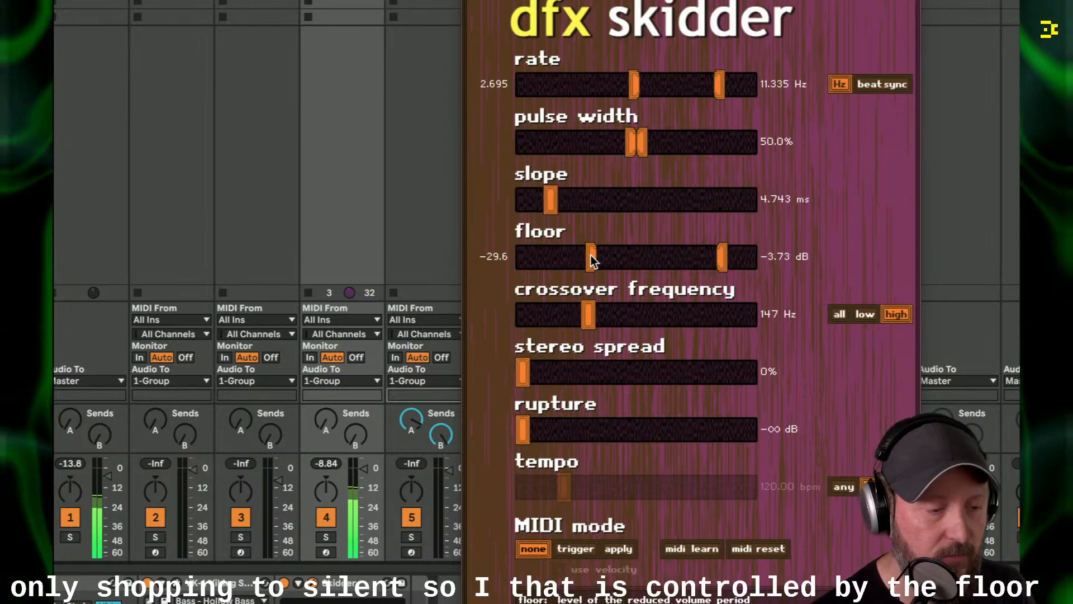
drag(591, 255, 518, 262)
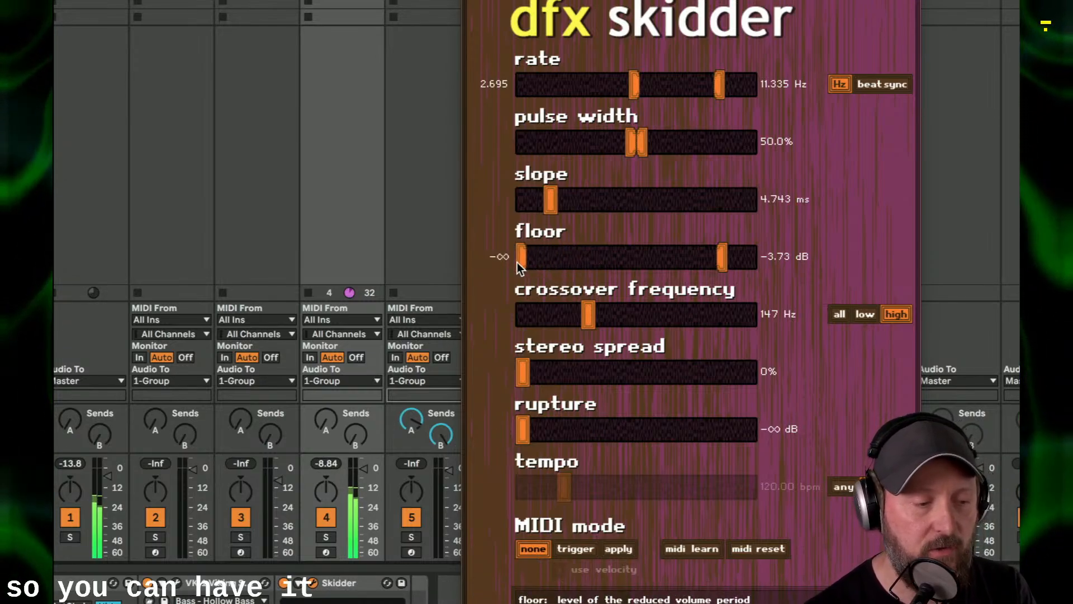
drag(721, 255, 754, 257)
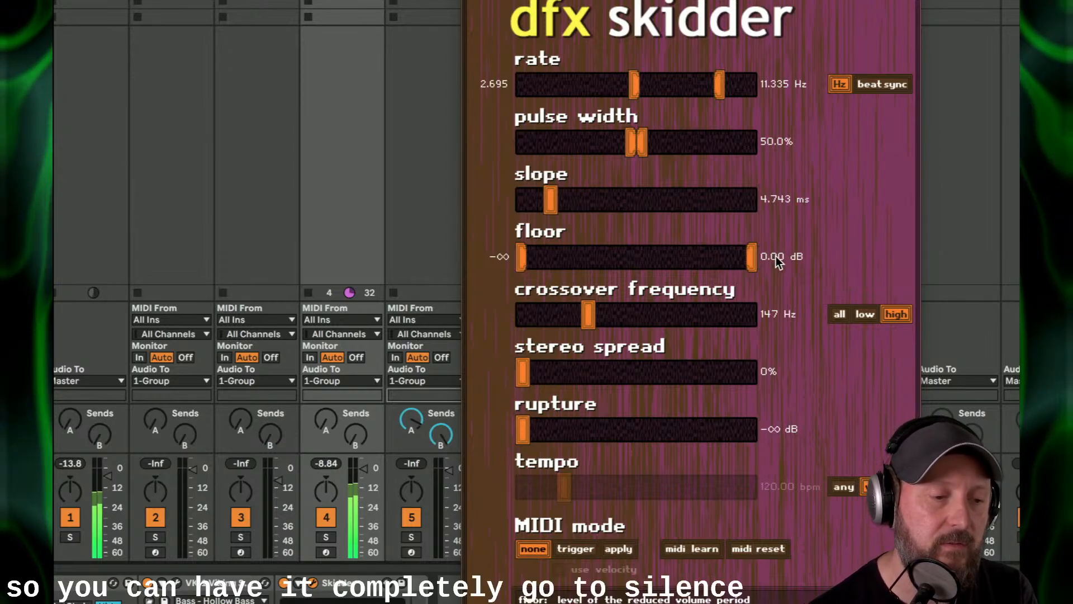
click(634, 82)
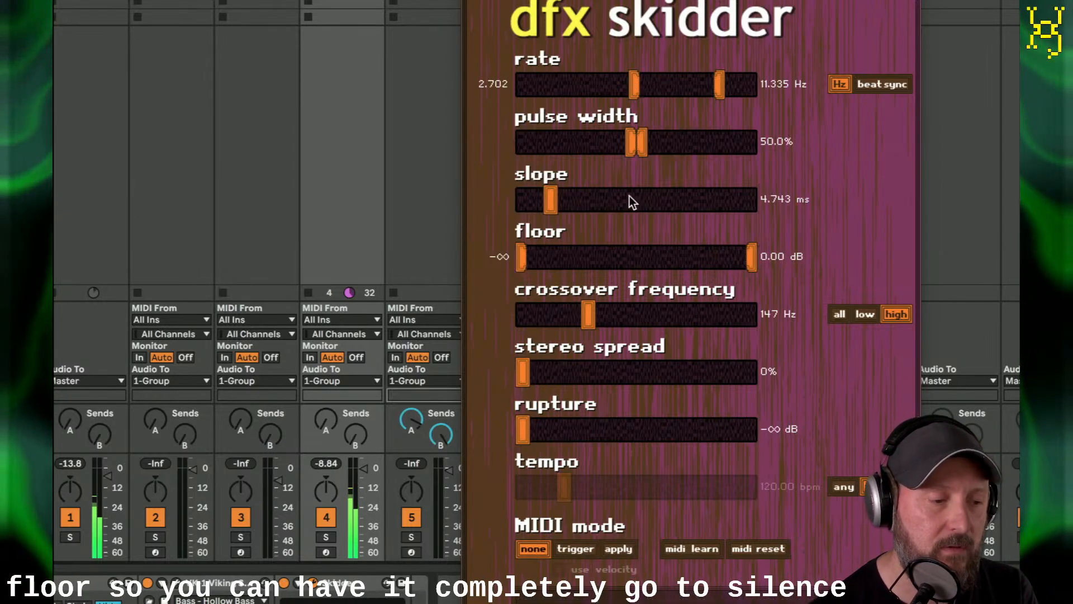
Step: Apply Skidder's effect to all frequencies and raise the minimum rate to about 3.35 Hz
click(841, 315)
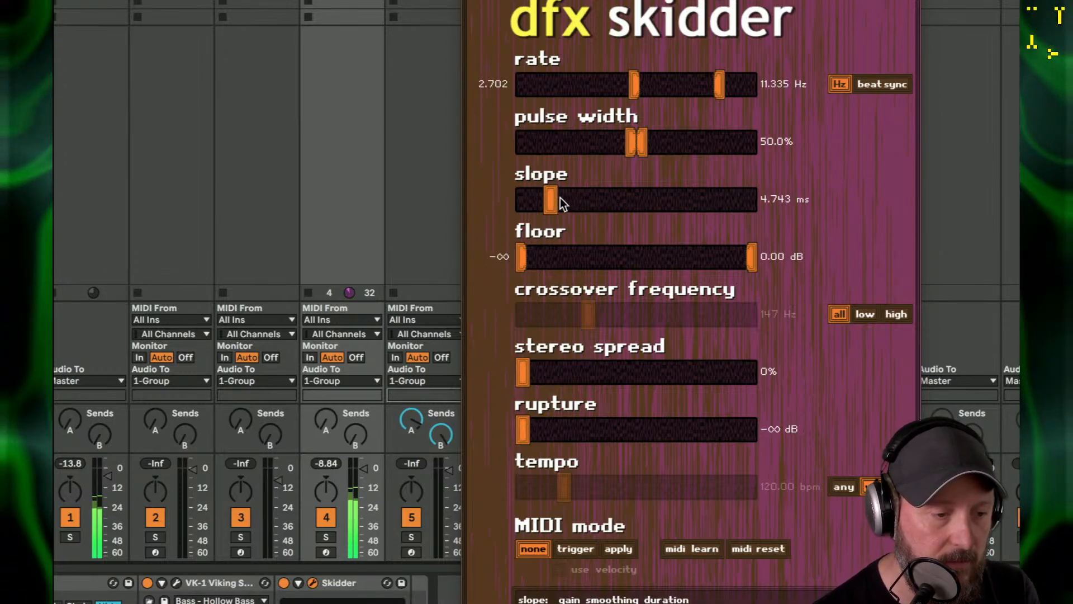
drag(632, 93, 642, 93)
Step: Try Skidder's slope at 0 ms, settle it at about 6.04 ms, and raise the rupture to about −19.7 dB
drag(552, 195, 532, 193)
drag(530, 198, 523, 200)
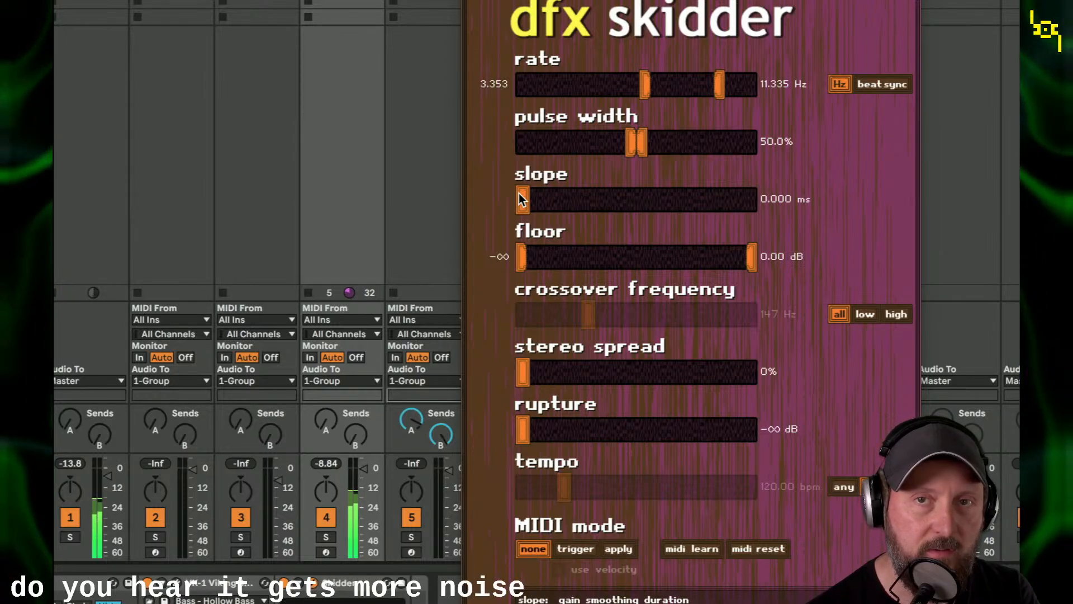
drag(525, 197, 555, 200)
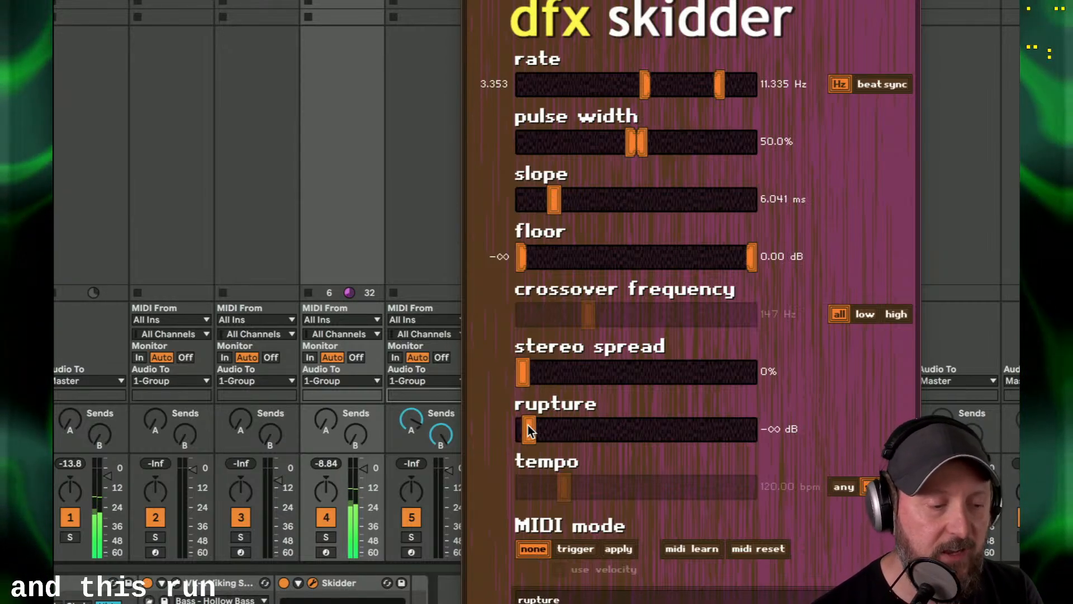
drag(528, 425, 602, 430)
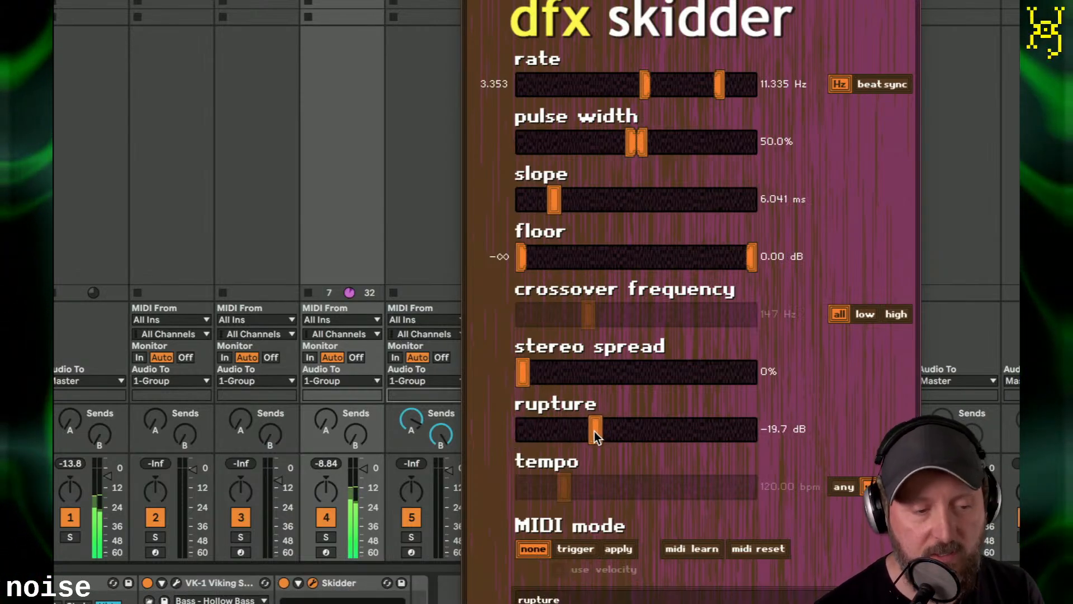
Step: Set Skidder's rupture to about −20.7 dB and its pulse width range to about 33.6% to 52.0%
drag(595, 431, 591, 431)
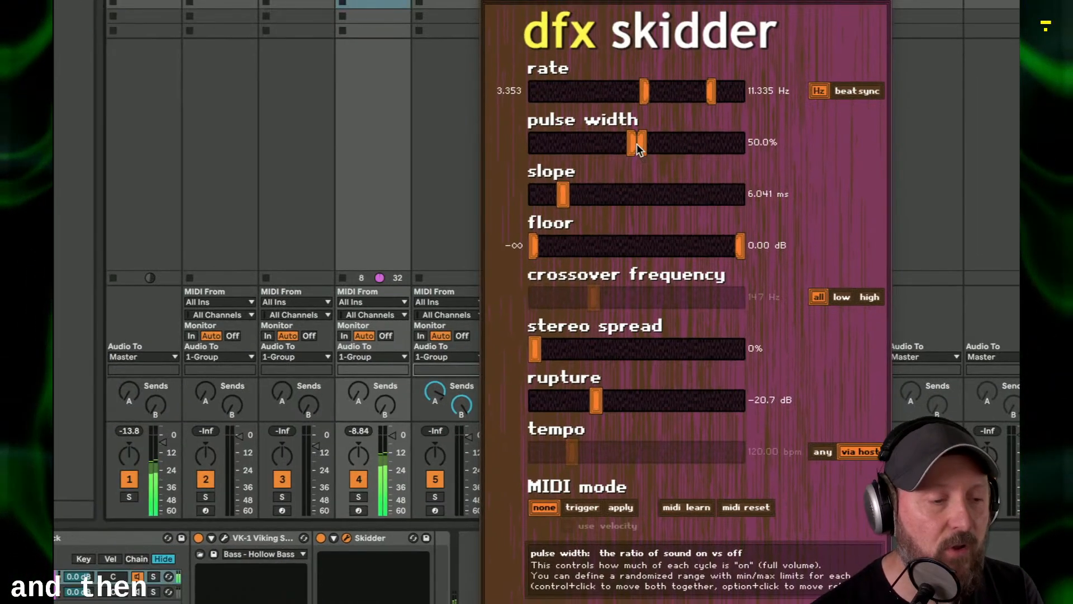
drag(628, 141, 667, 142)
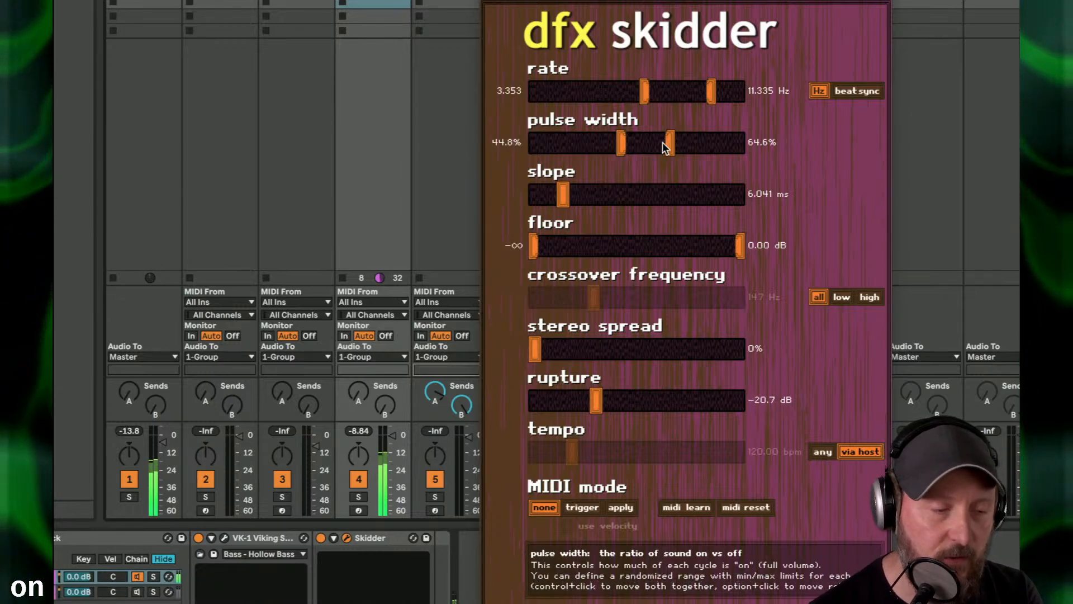
drag(621, 142, 533, 146)
mouse_move(674, 147)
mouse_down()
mouse_move(748, 148)
mouse_move(598, 143)
mouse_move(654, 145)
mouse_up()
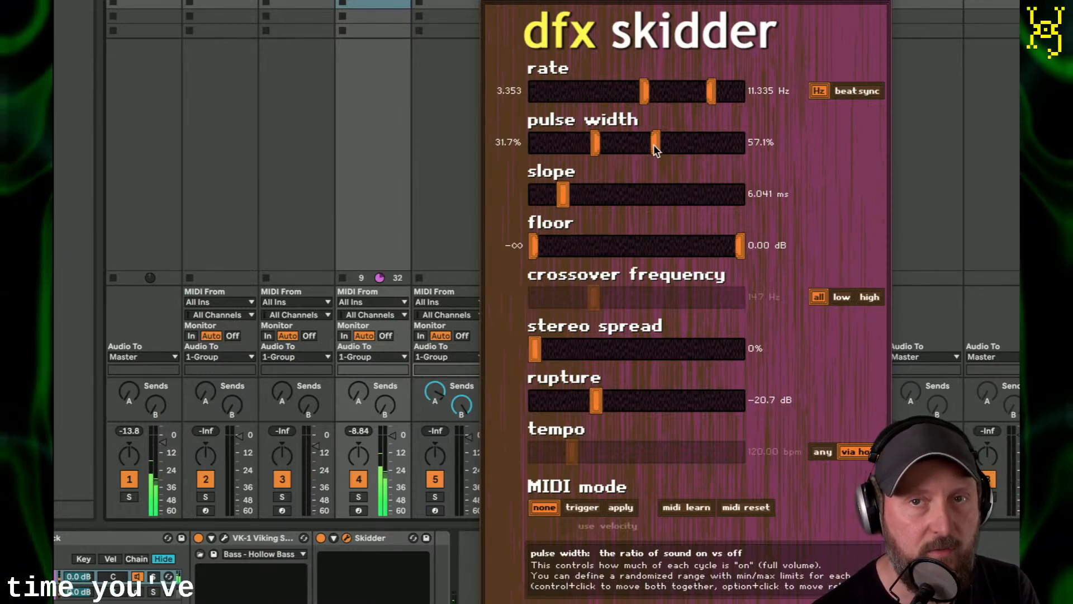
drag(653, 144, 598, 144)
Step: Set Skidder's minimum rate to about 2.86 Hz, slope to 10.5 ms, floor range to −15.2 to −3.17 dB and rupture to −29.0 dB
drag(644, 91, 636, 94)
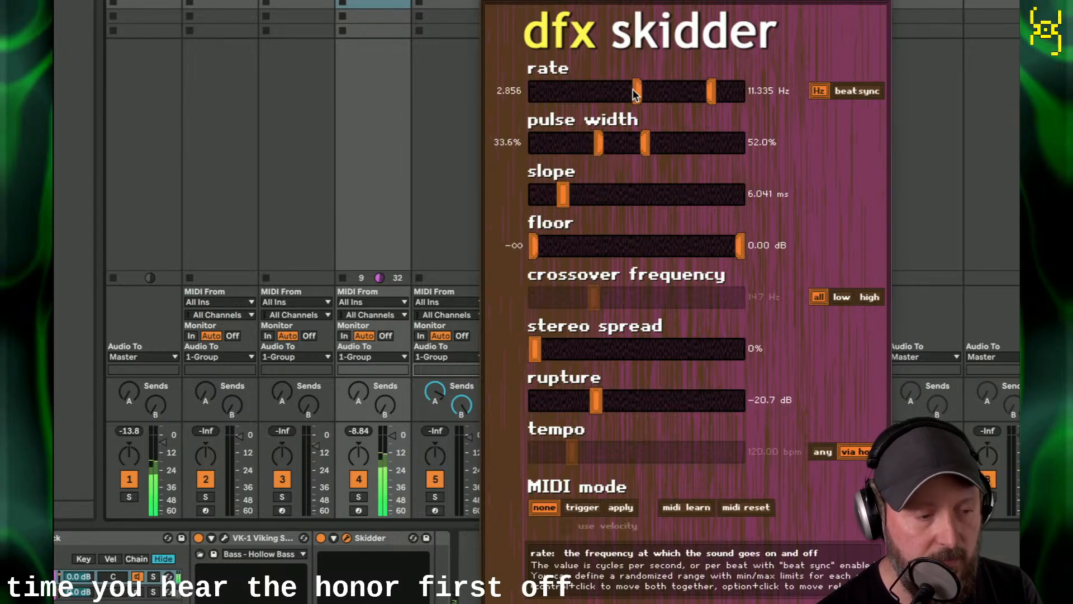
drag(571, 199, 573, 198)
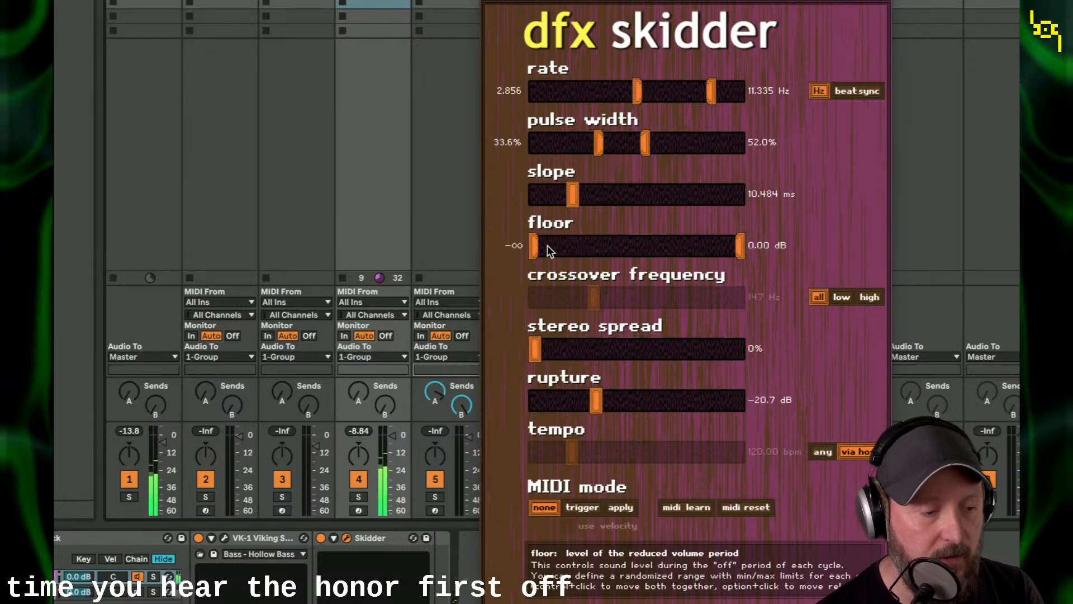
drag(538, 244, 646, 256)
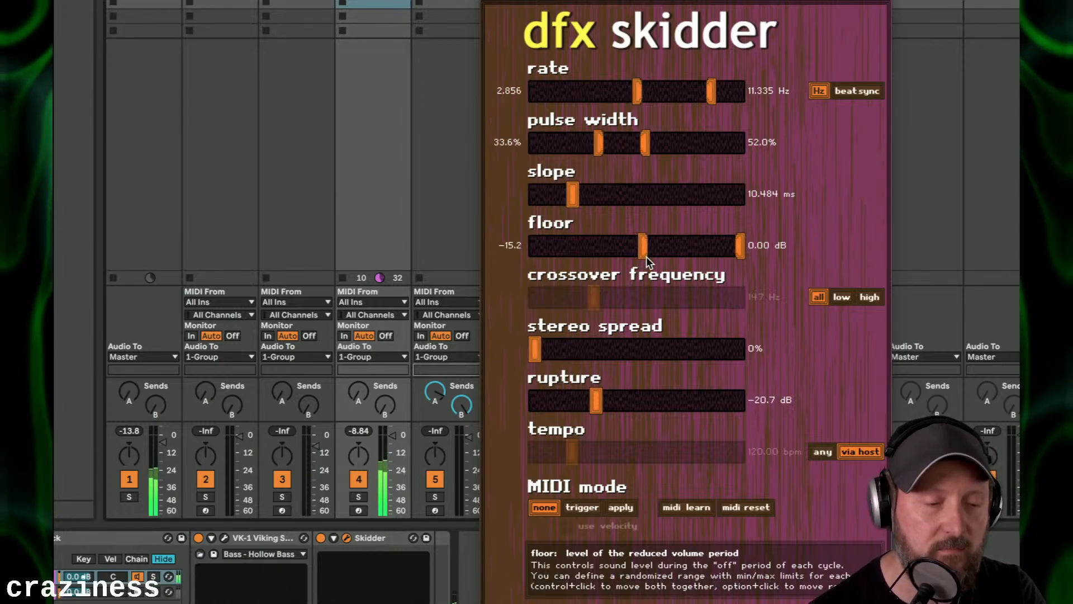
drag(725, 253, 715, 253)
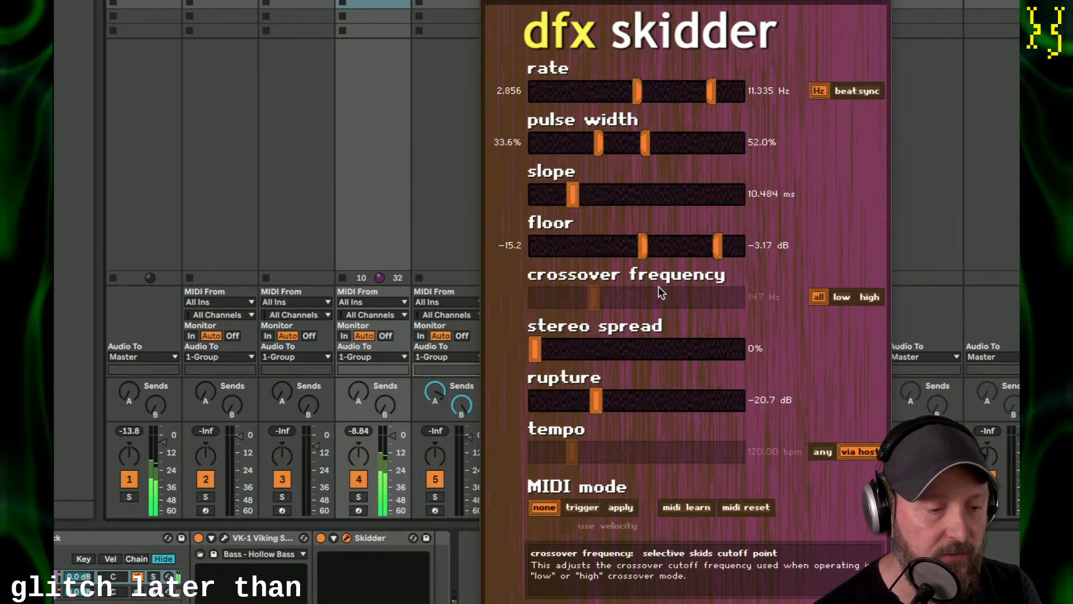
drag(587, 404, 572, 405)
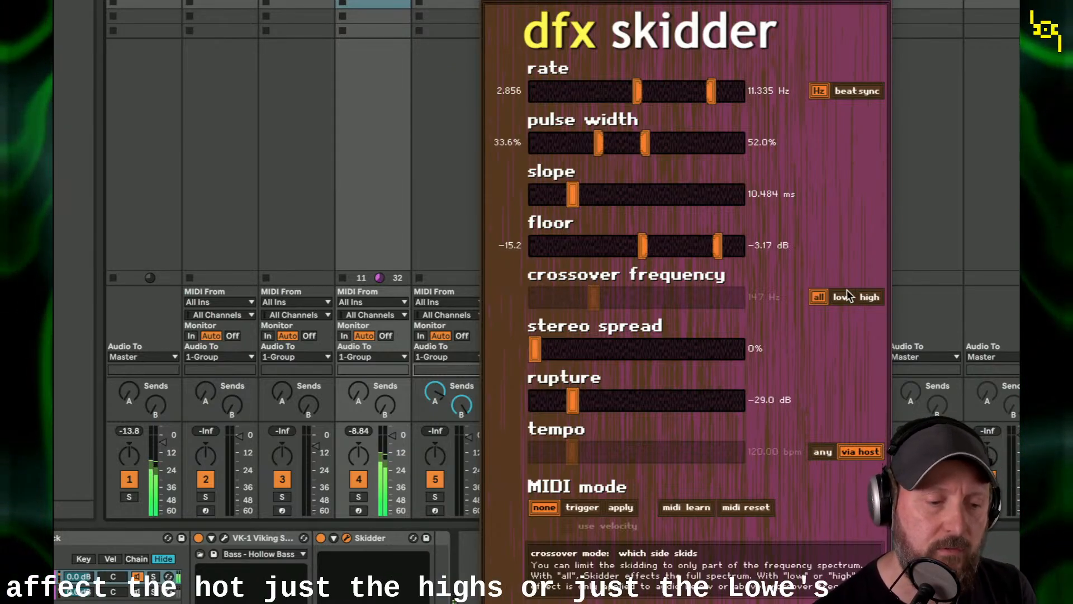
Step: Limit Skidder's effect to the high frequencies with the crossover frequency at about 107 Hz
click(869, 296)
mouse_move(592, 294)
mouse_down()
mouse_move(609, 295)
mouse_move(581, 298)
mouse_up()
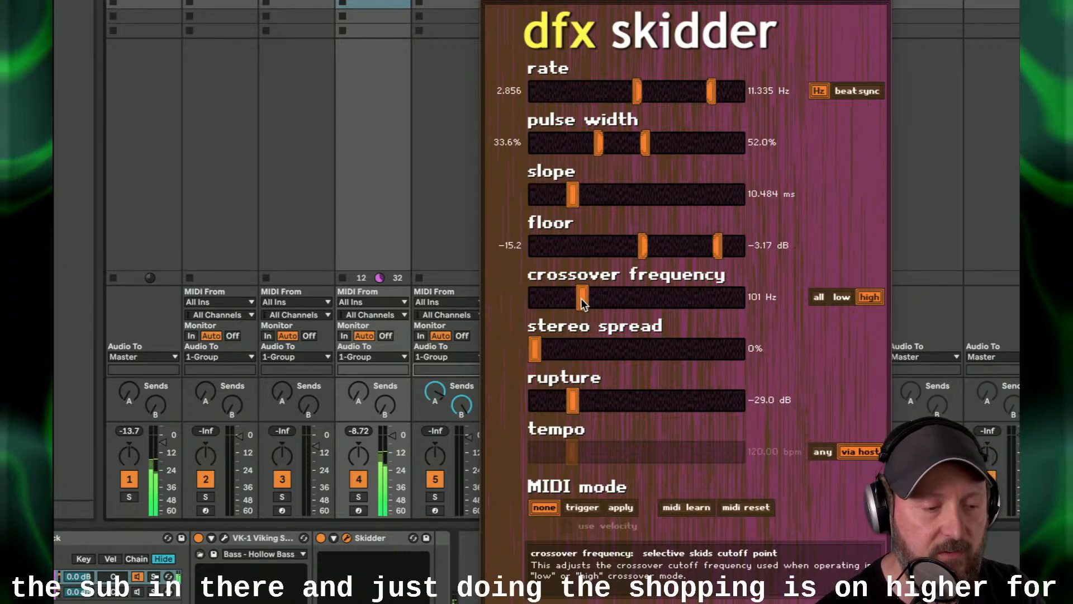
drag(581, 297, 582, 298)
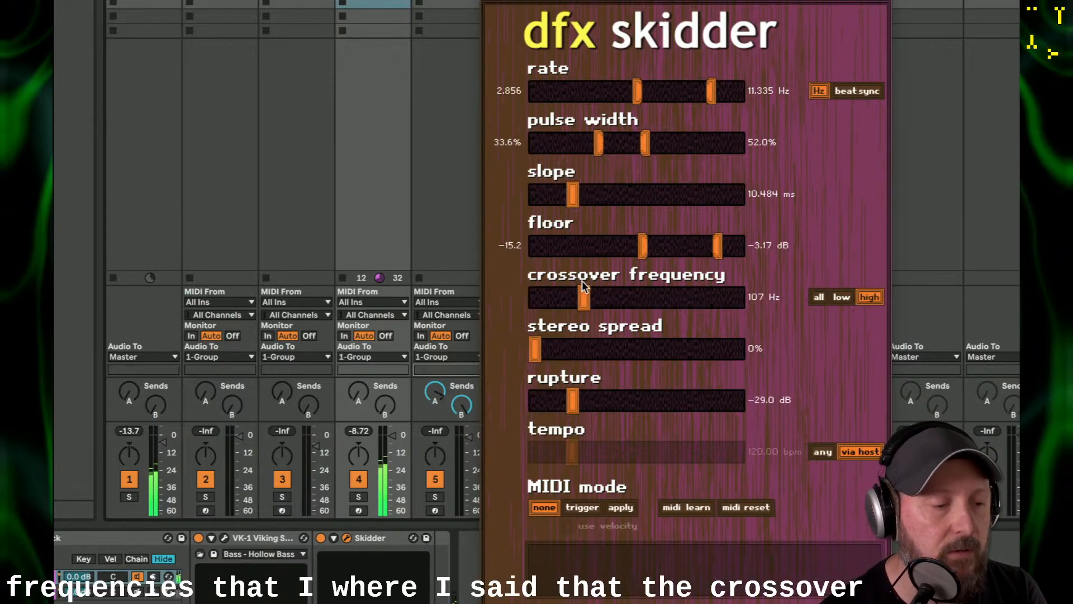
Step: Set Skidder's rate range to about 2.08 to 6.8 Hz, pulse width to 45.8% to 67.3%, and slope to about 40.4 ms
drag(586, 202, 594, 202)
drag(644, 87, 629, 87)
drag(697, 91, 688, 92)
drag(652, 143, 679, 143)
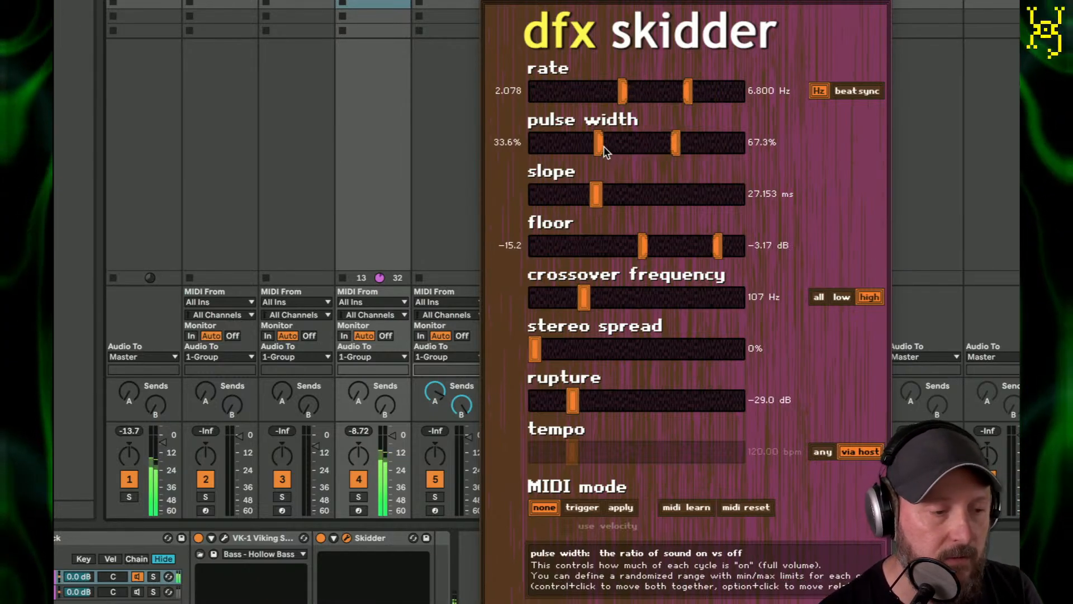
drag(604, 146, 628, 149)
drag(610, 192, 608, 192)
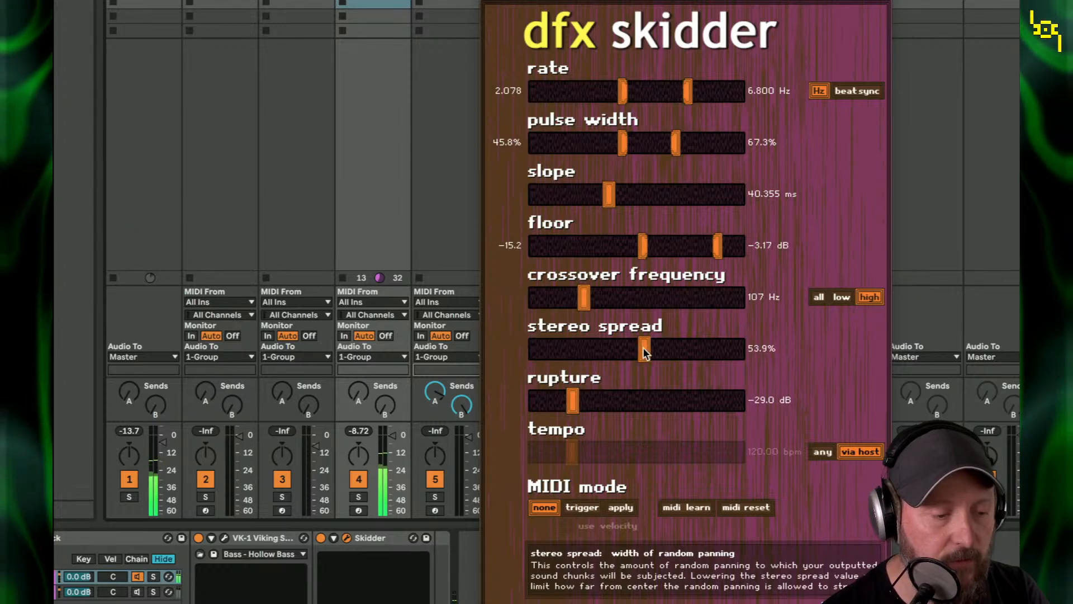
Step: Set Skidder's stereo spread to about 44.4% and its rupture to about −31.0 dB
drag(642, 347, 625, 358)
drag(573, 398, 569, 397)
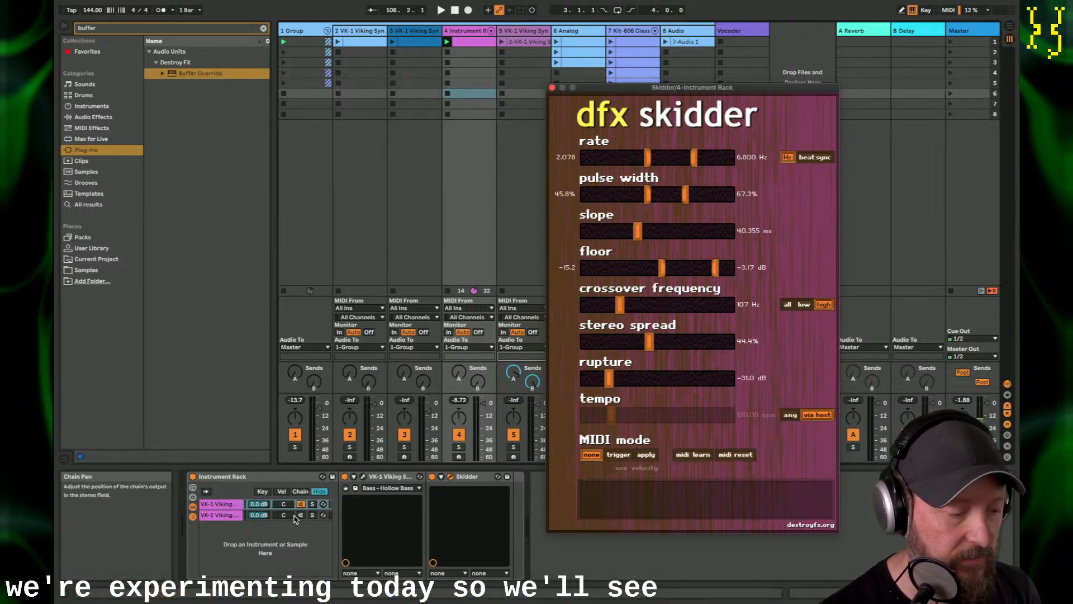
Step: Activate the second chain in the bass Instrument Rack, start playback, and show the devices of the first chain
click(301, 515)
key(space)
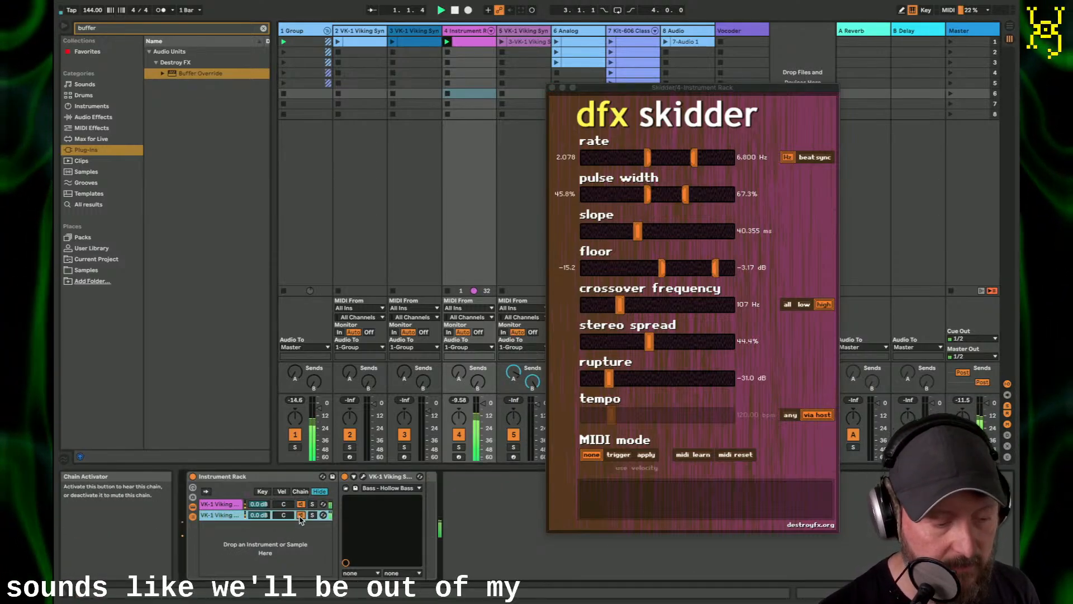
click(223, 505)
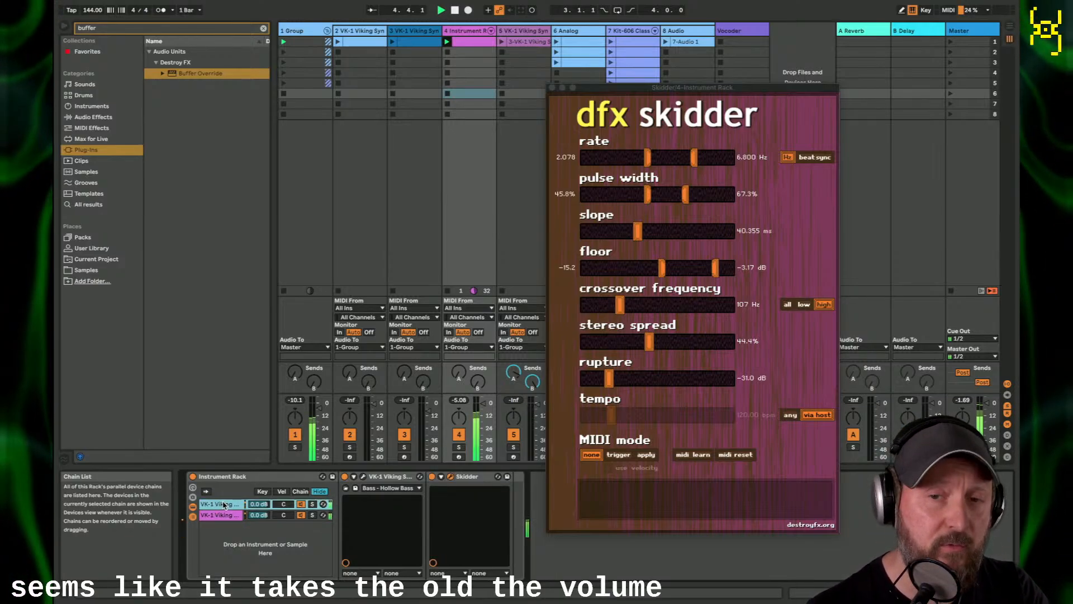
Step: Find the Compressor among the Dynamics audio effects and add it after Skidder in the first bass chain
click(94, 117)
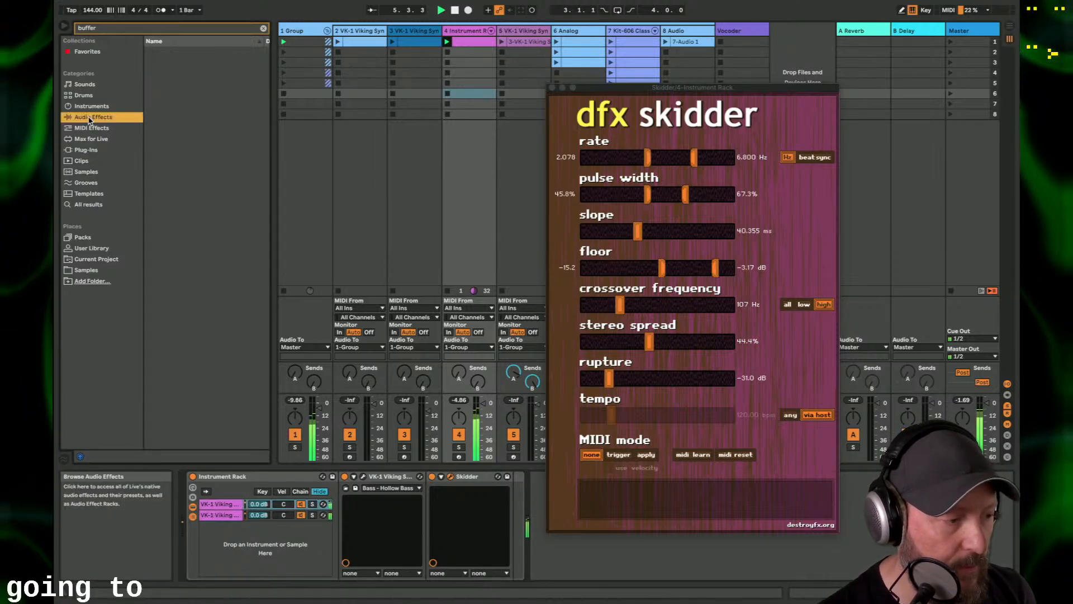
click(263, 29)
click(184, 118)
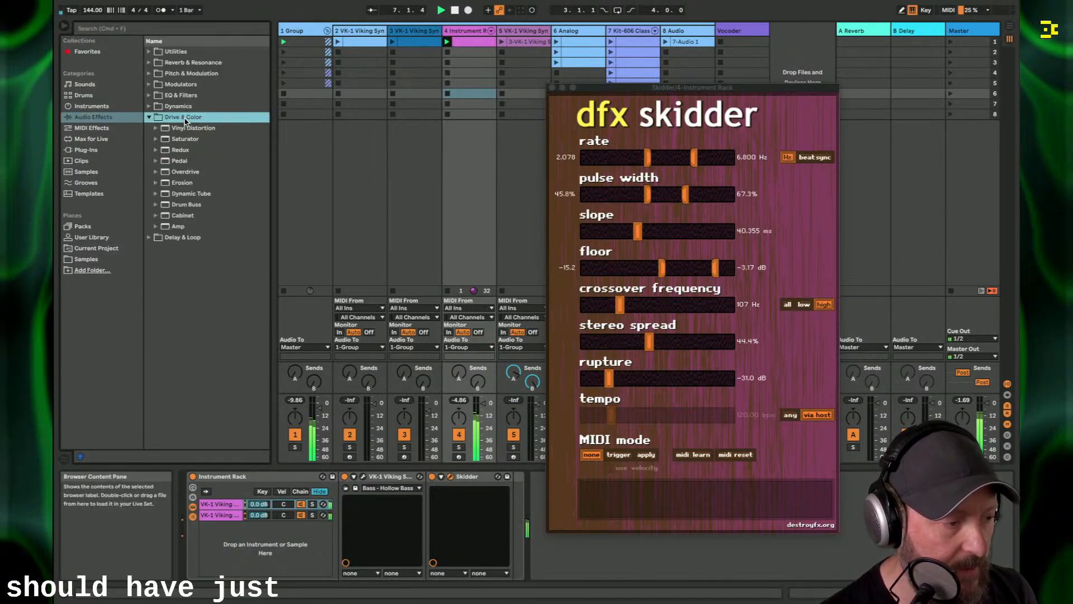
click(178, 106)
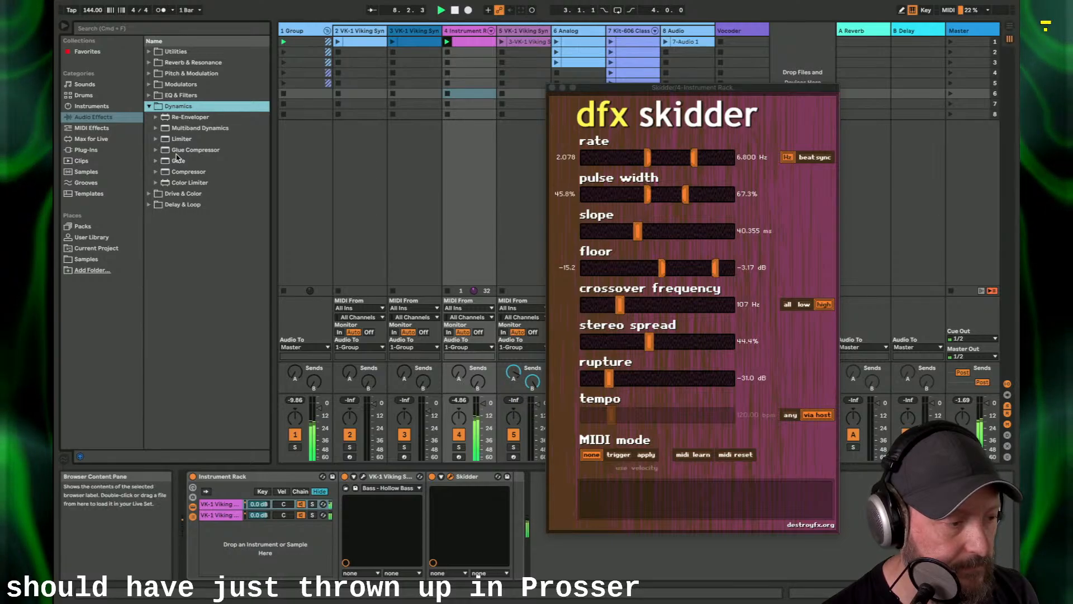
click(179, 173)
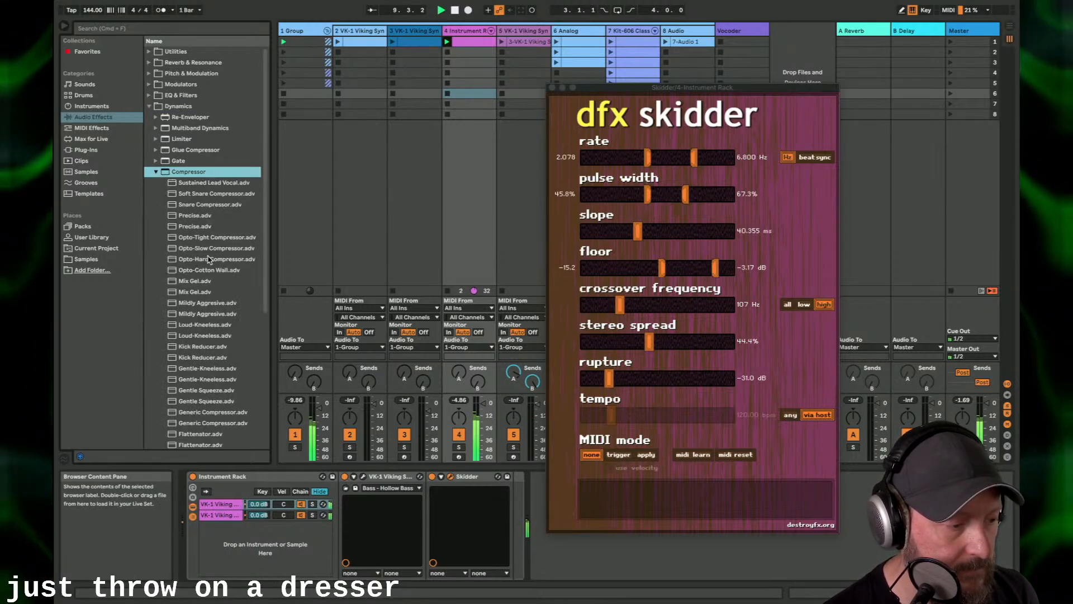
drag(214, 174, 493, 503)
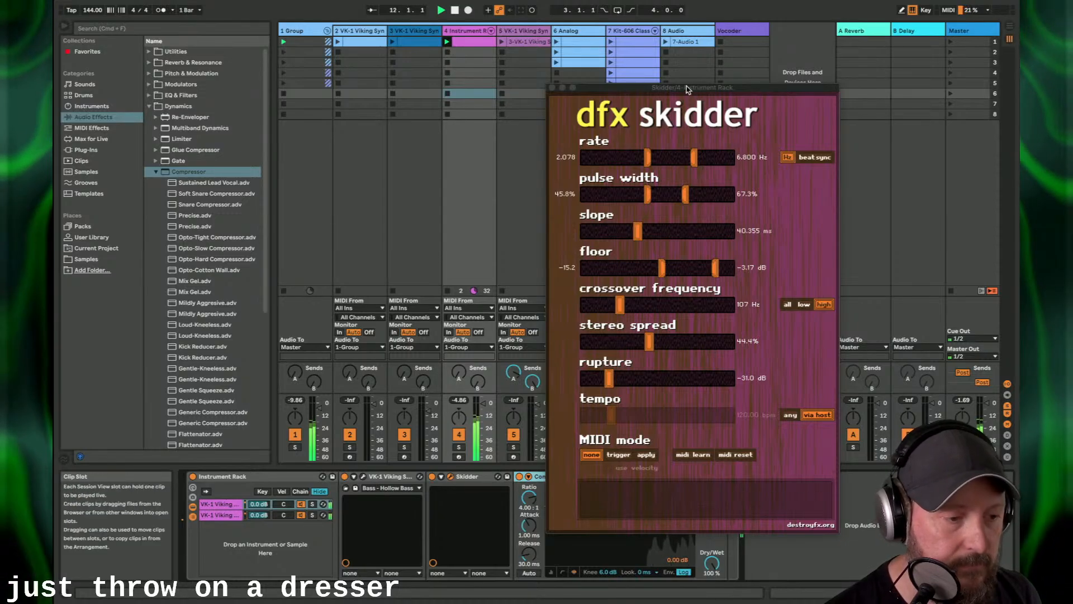
Step: Uncover the Compressor, lower its threshold to about −25.8 dB and enable Makeup
drag(687, 88, 896, 4)
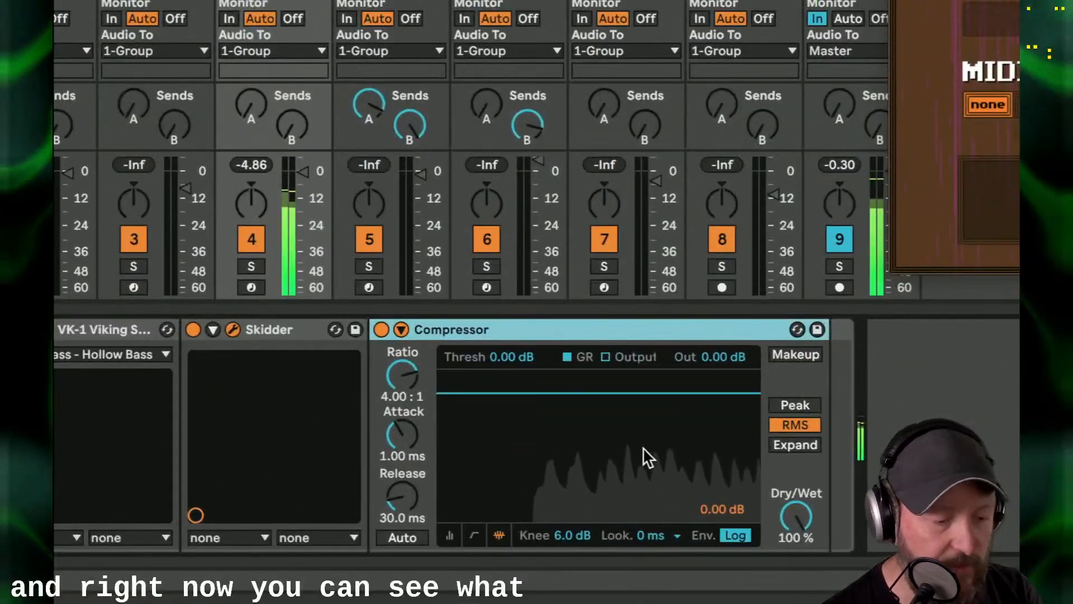
drag(512, 356, 512, 393)
click(788, 352)
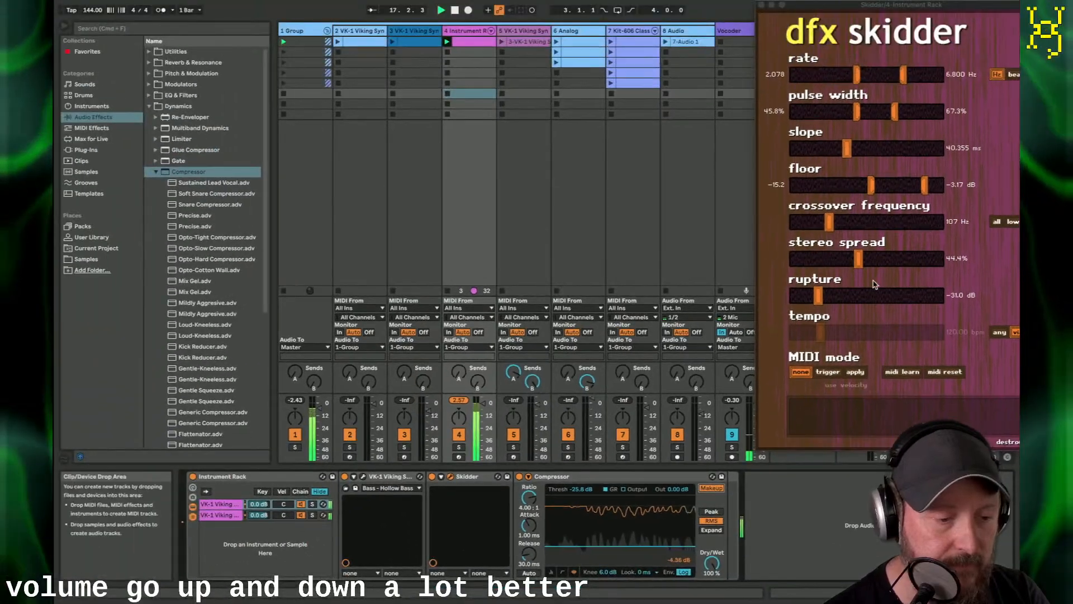
Step: Reduce Skidder's stereo spread to 0% and narrow its rate range to about 2.78 to 5.31 Hz
drag(817, 224, 686, 226)
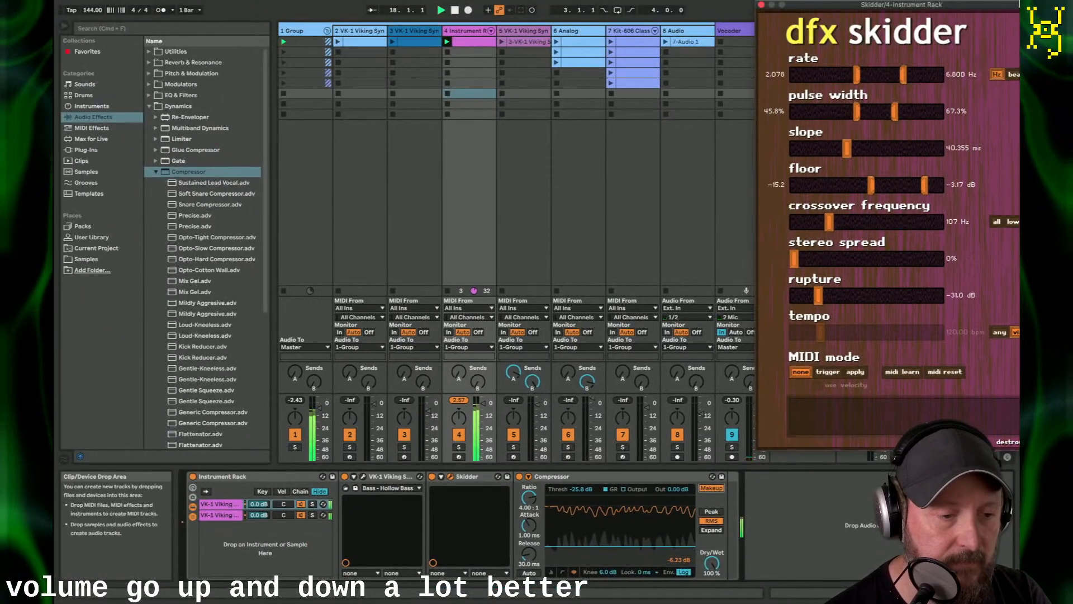
drag(1016, 8, 899, 47)
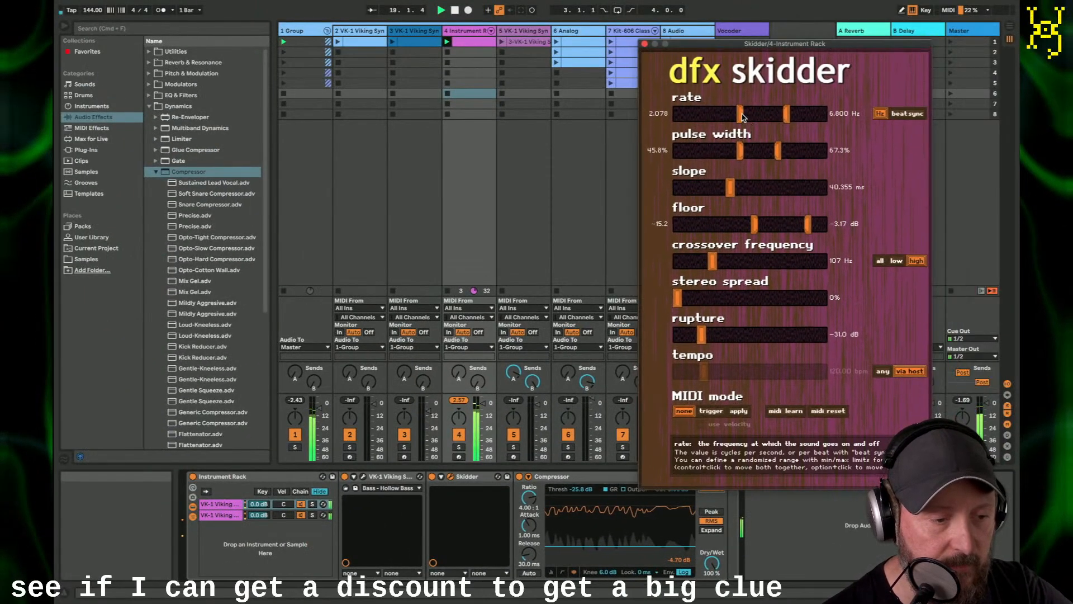
drag(747, 115, 778, 116)
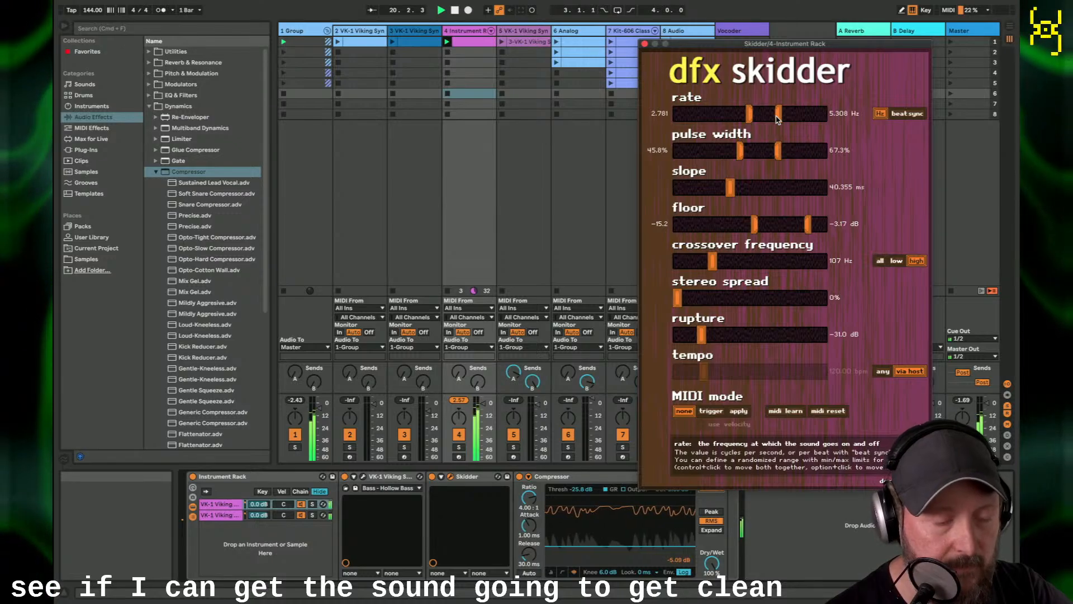
Step: Set Skidder's minimum pulse width to about 33.9%, slope to 87.6 ms, crossover frequency to 120 Hz and rupture to −35.7 dB
mouse_move(740, 151)
mouse_down()
mouse_move(749, 151)
mouse_move(722, 151)
mouse_up()
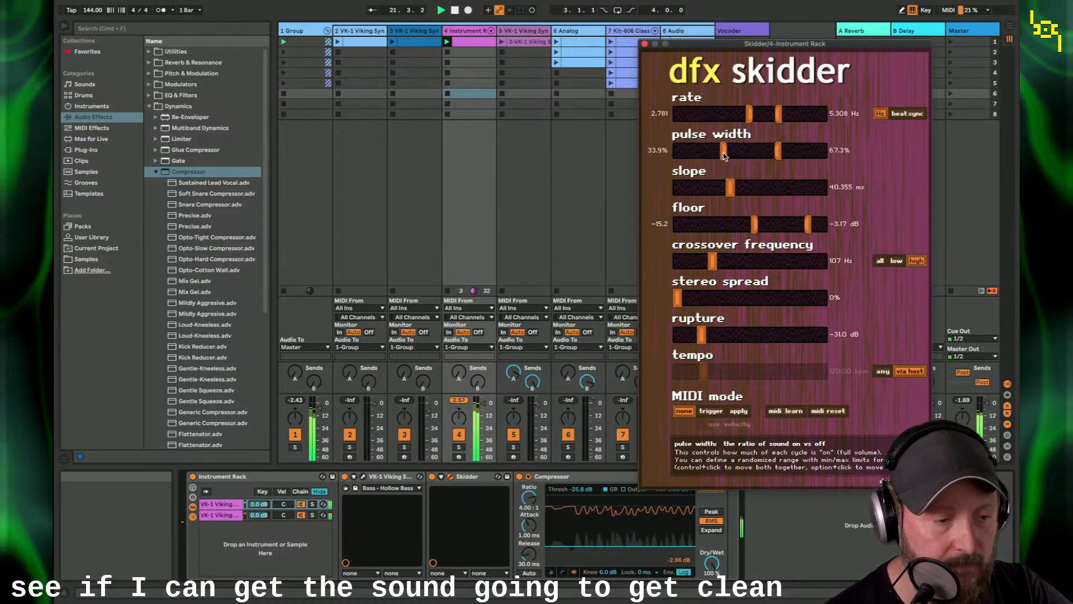
drag(728, 188, 756, 191)
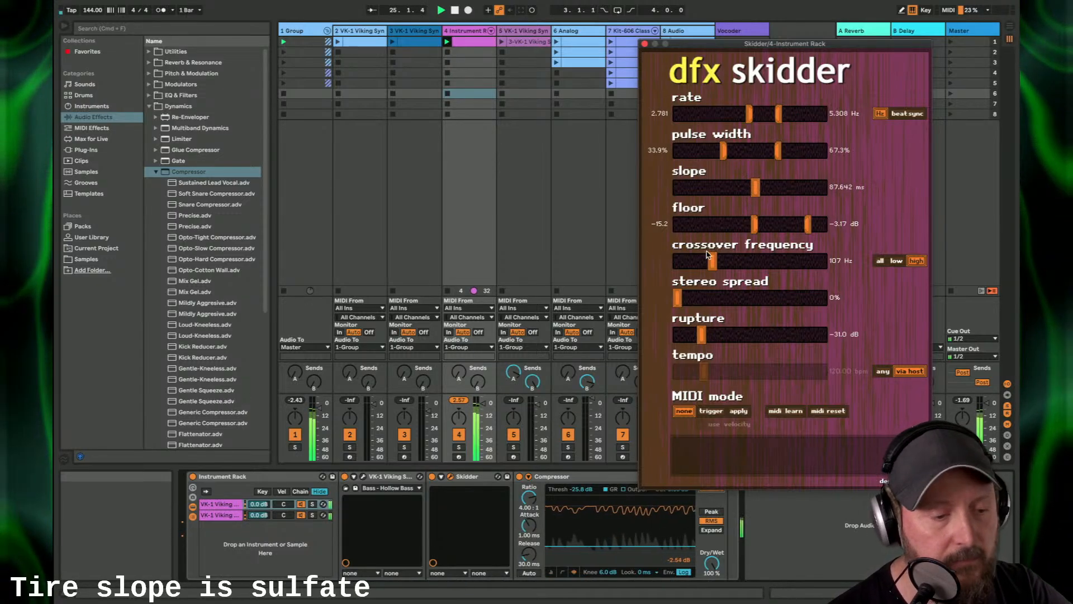
mouse_move(711, 261)
mouse_down()
mouse_move(725, 265)
mouse_move(715, 265)
mouse_up()
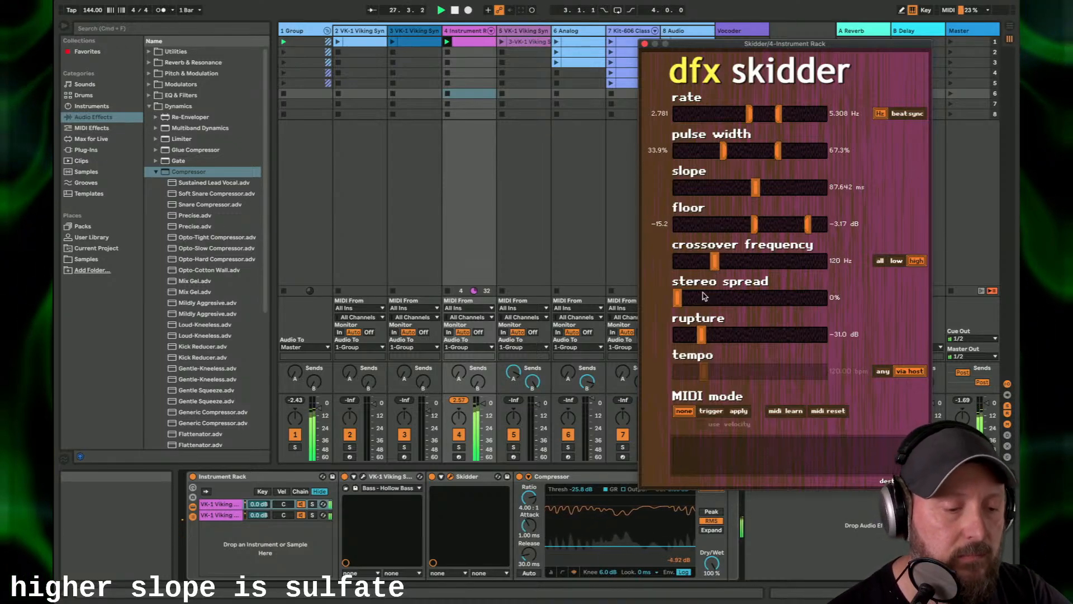
mouse_move(701, 334)
mouse_down()
mouse_move(731, 335)
mouse_move(697, 343)
mouse_up()
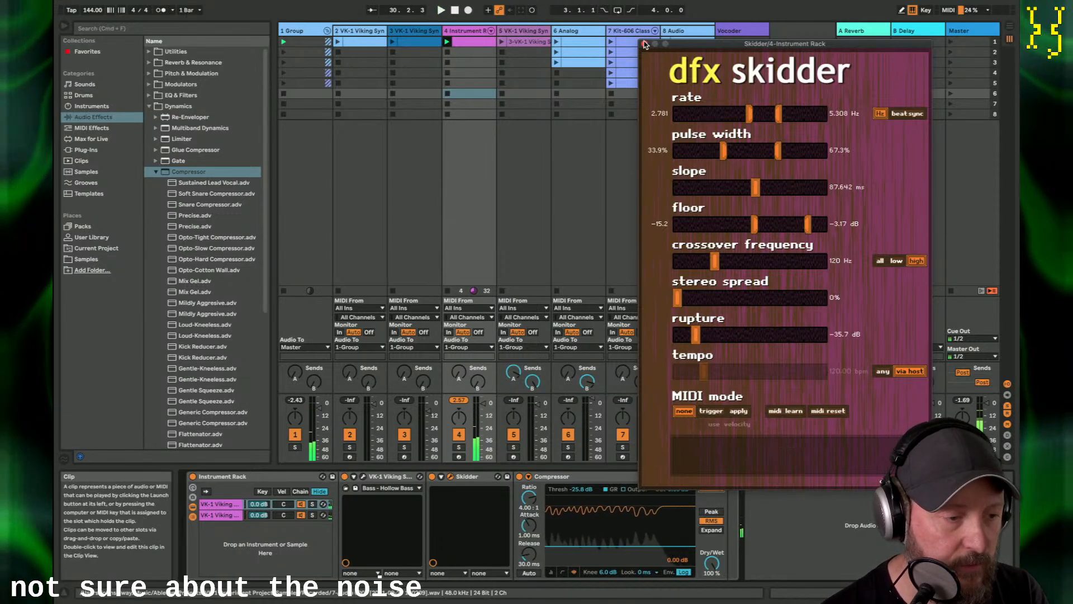
Step: Close the Skidder window, play the second Kit-606 drum clip alongside the bass, and adjust the bass track's volume
click(644, 44)
click(611, 52)
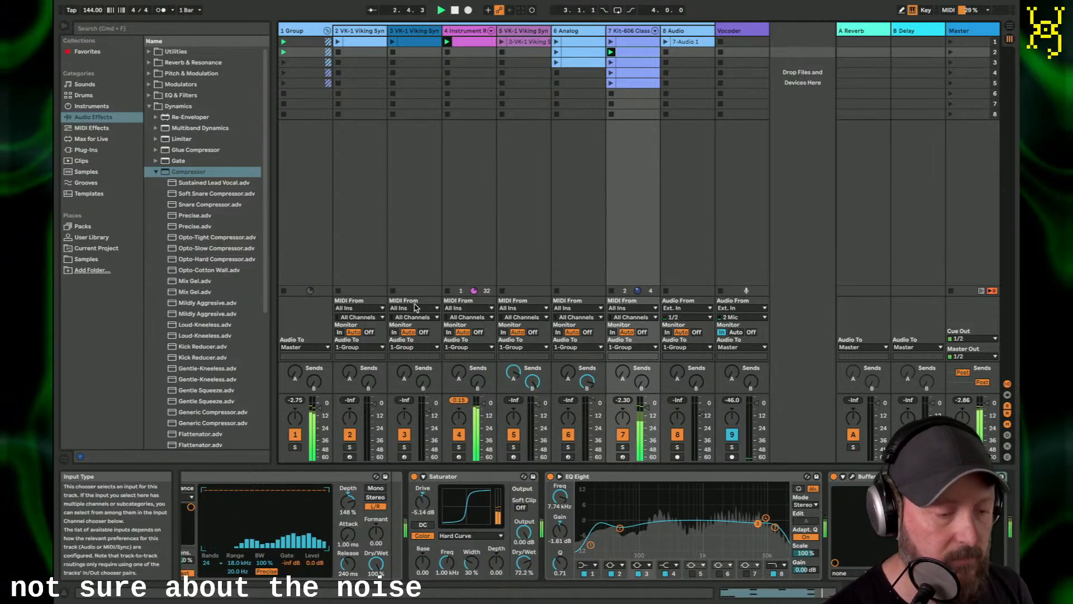
drag(484, 403, 484, 403)
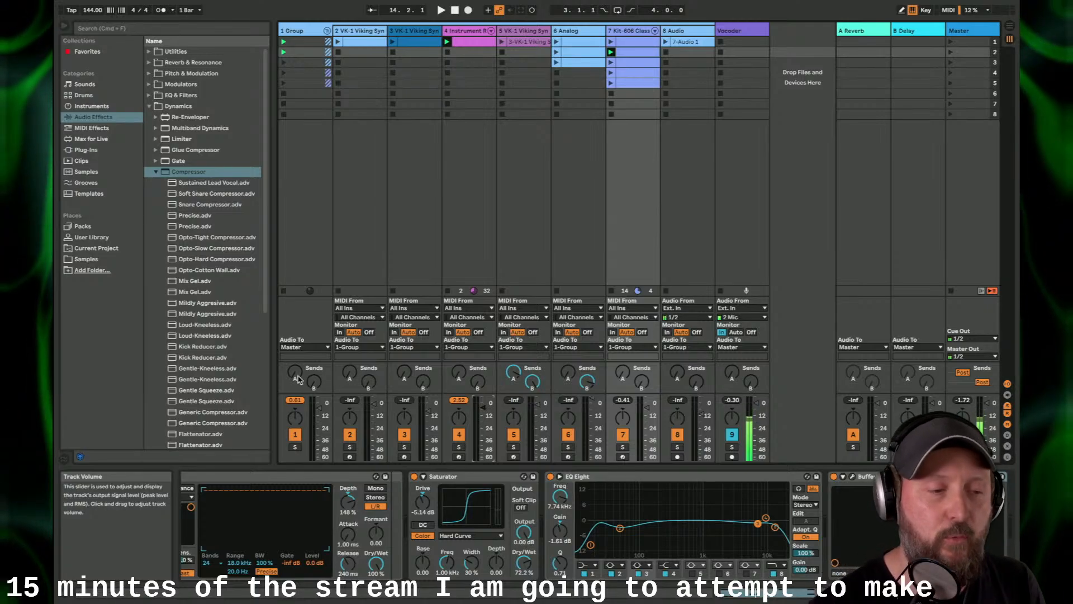
Step: Stop the Kit-606 and Instrument Rack clips, and play the VK-1 Viking clip on track 2 while adjusting its filter cutoff
click(612, 99)
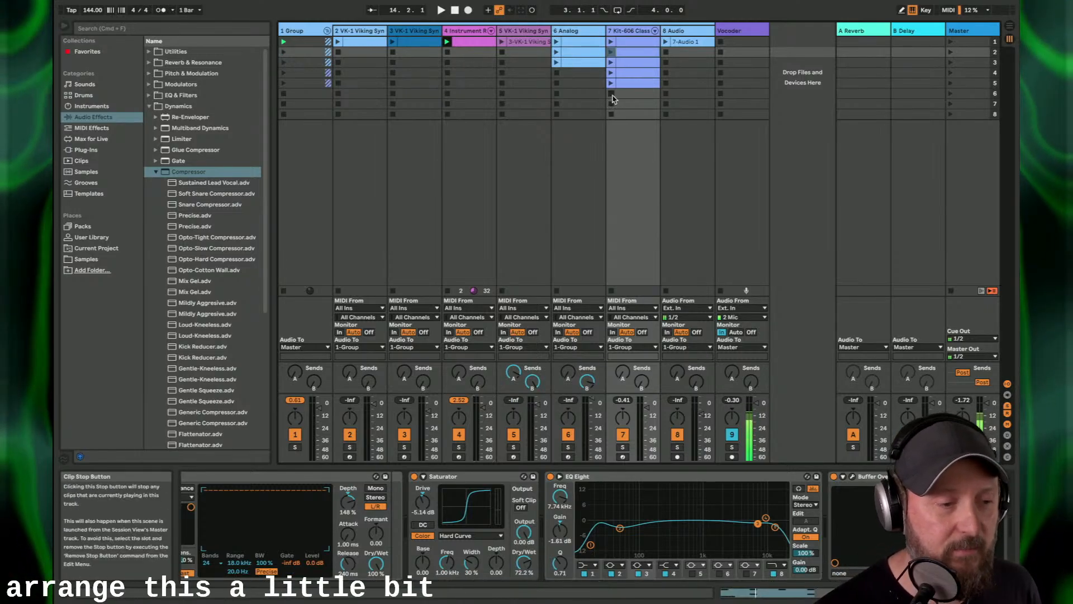
click(448, 53)
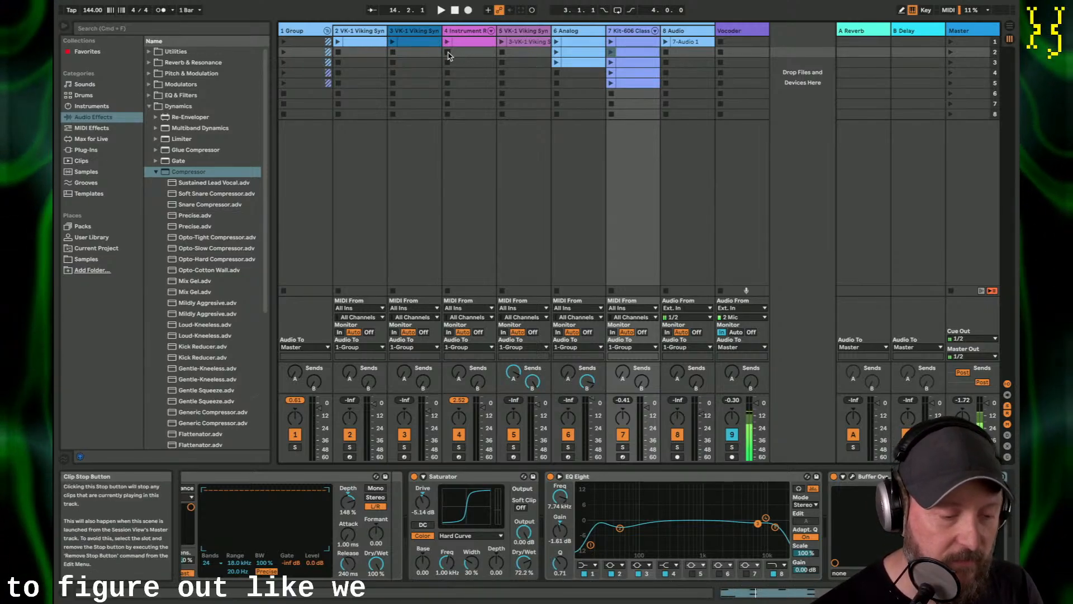
click(337, 42)
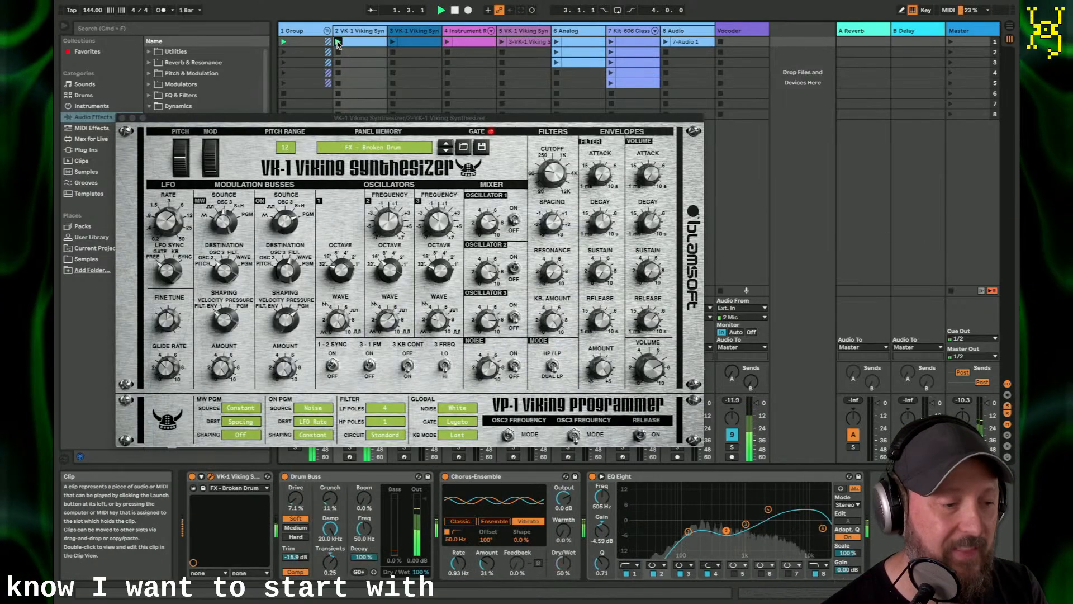
drag(552, 172, 551, 185)
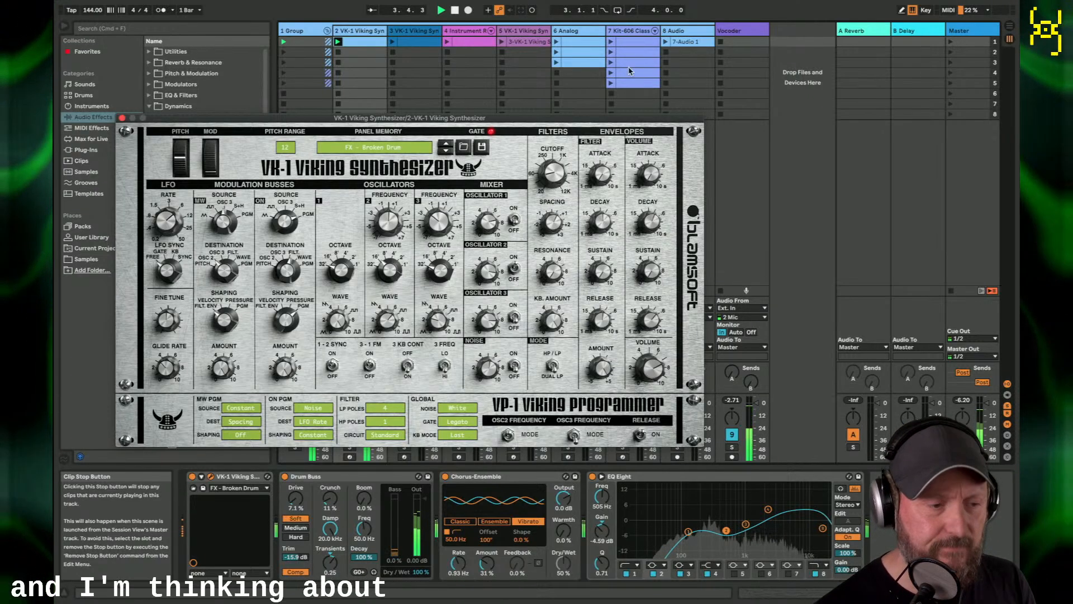
Step: Play the first Kit-606 clip and switch off Buffer Override on its track
click(622, 33)
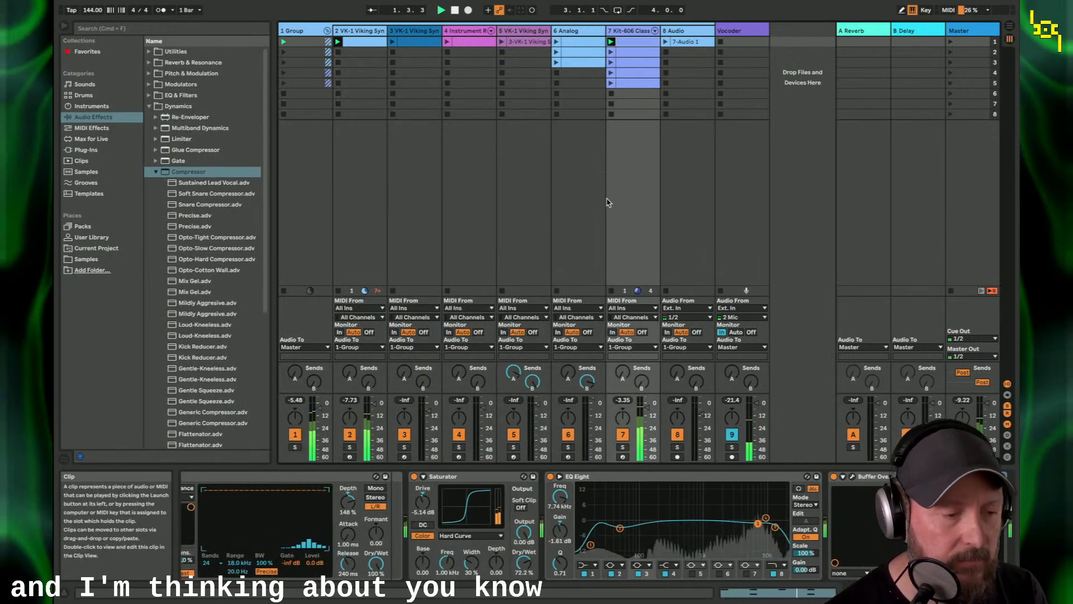
click(834, 477)
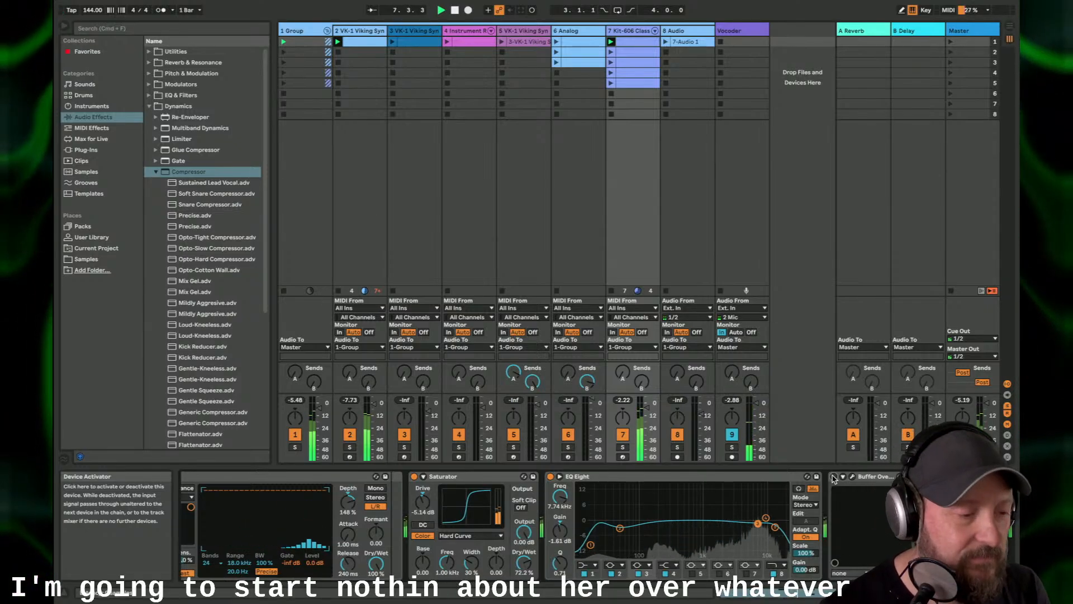
Step: Try the first clip on track 3 with the second Kit-606 clip, then stop both
click(393, 42)
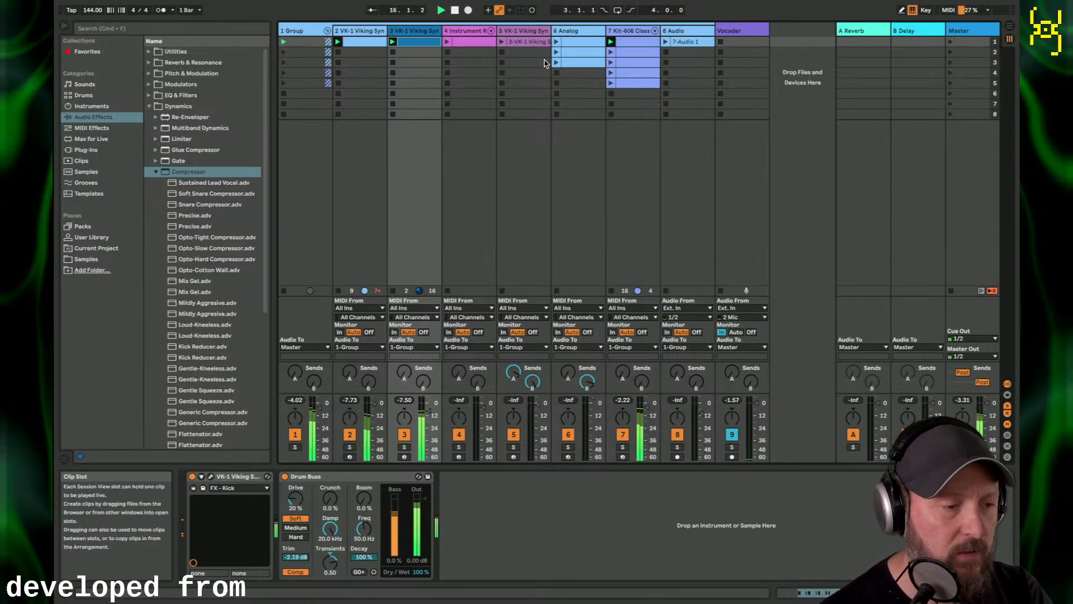
click(612, 53)
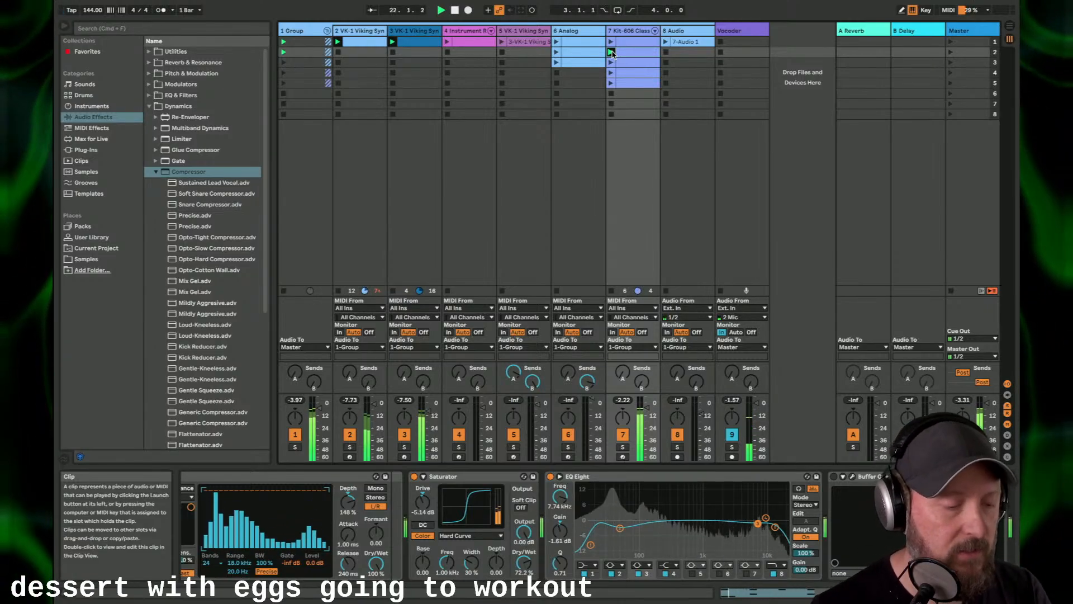
click(611, 98)
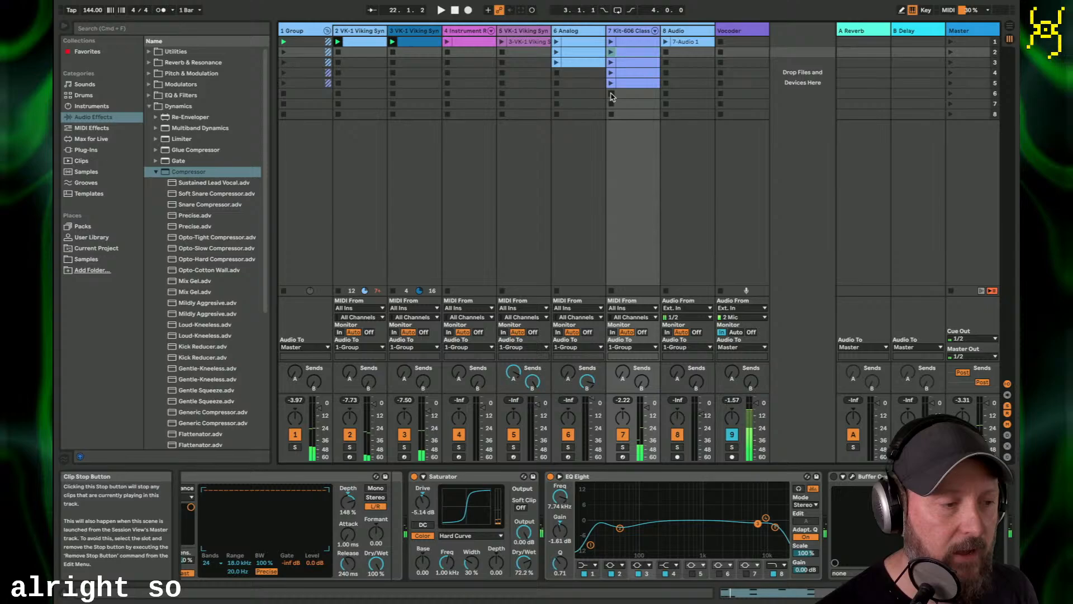
click(392, 53)
Step: Check Arrangement View, then start recording the Session View performance and launch the first Kit-606 clip
key(Tab)
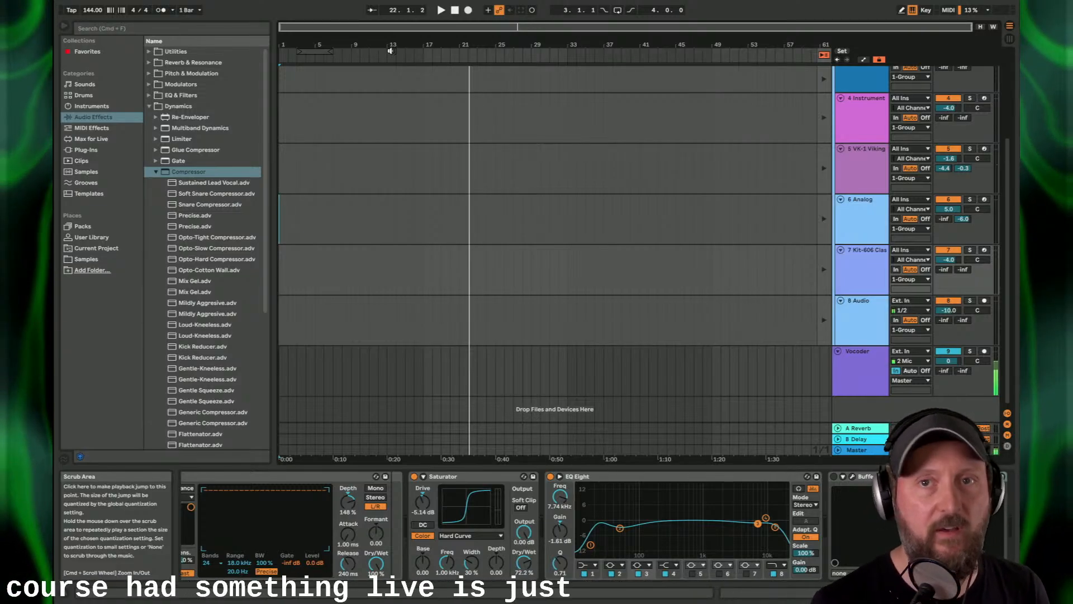
key(Tab)
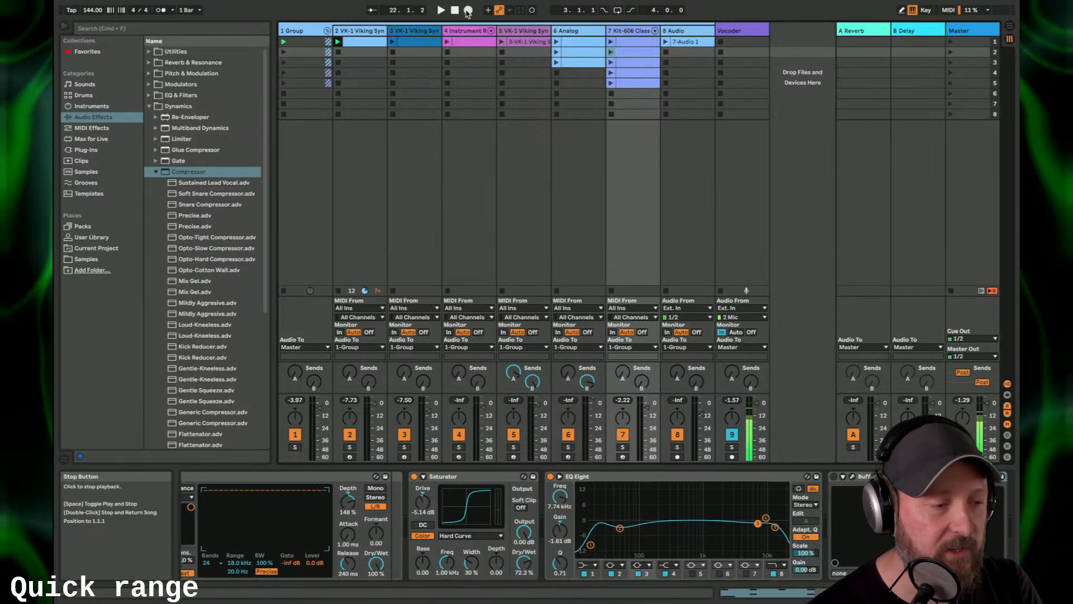
click(467, 11)
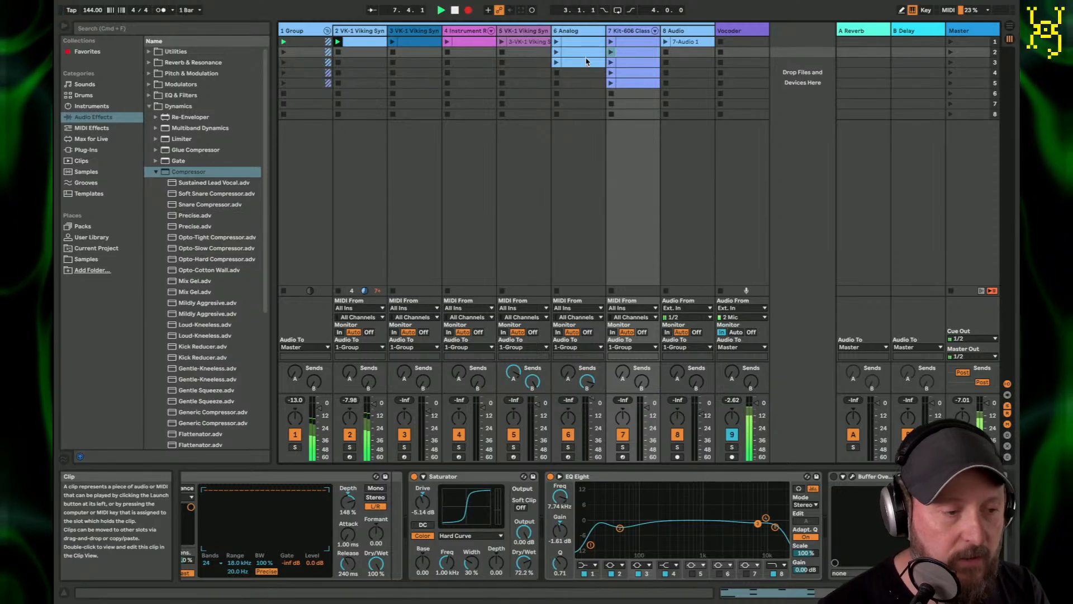
click(610, 43)
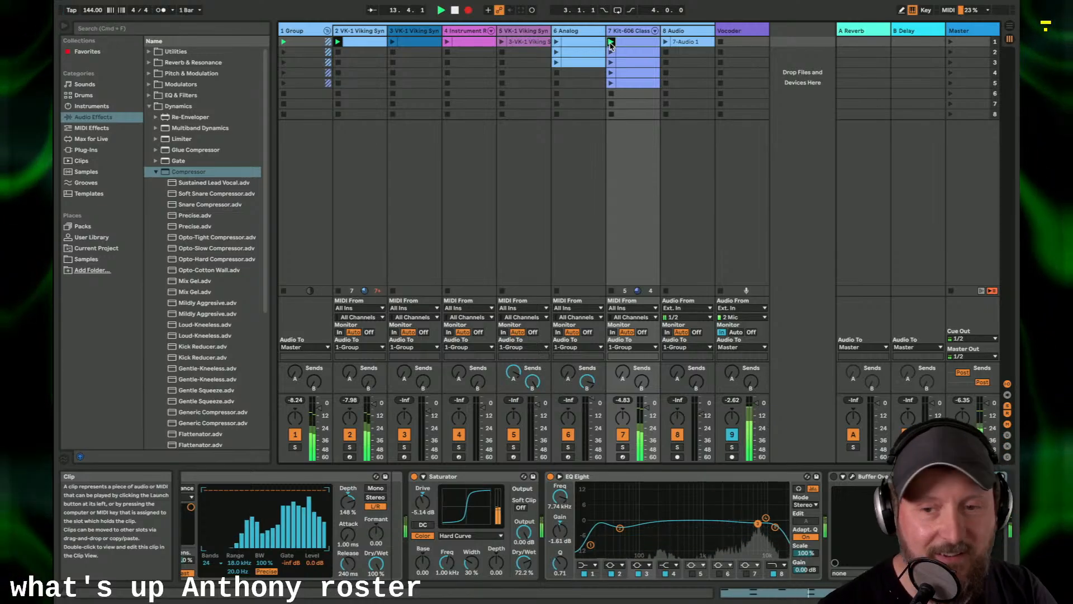
Step: Switch the Vocoder track's Audio Effect Rack on for a vocal greeting and off again
click(738, 36)
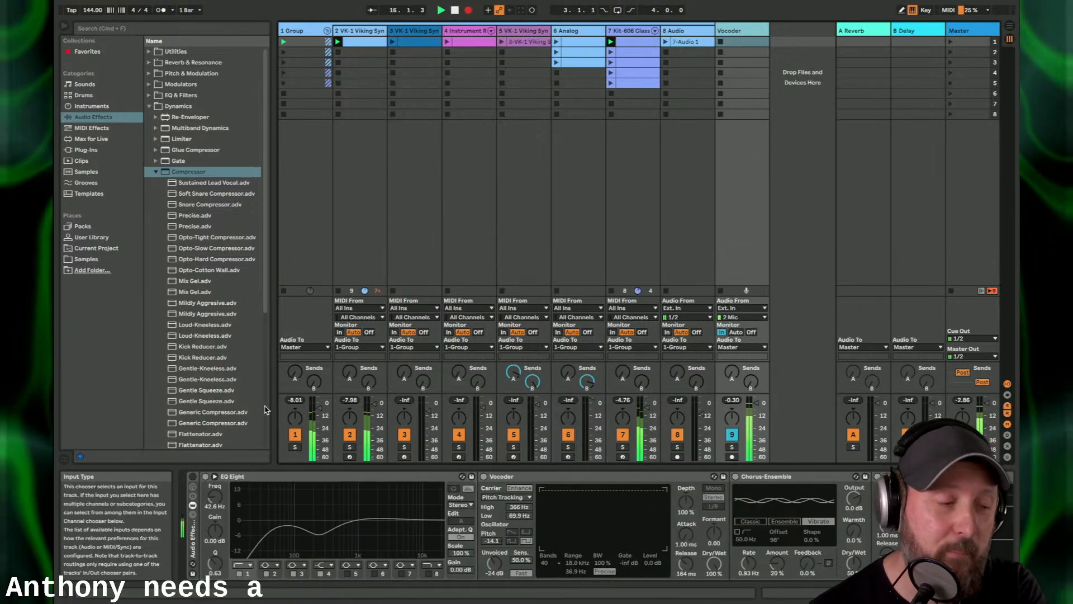
click(193, 476)
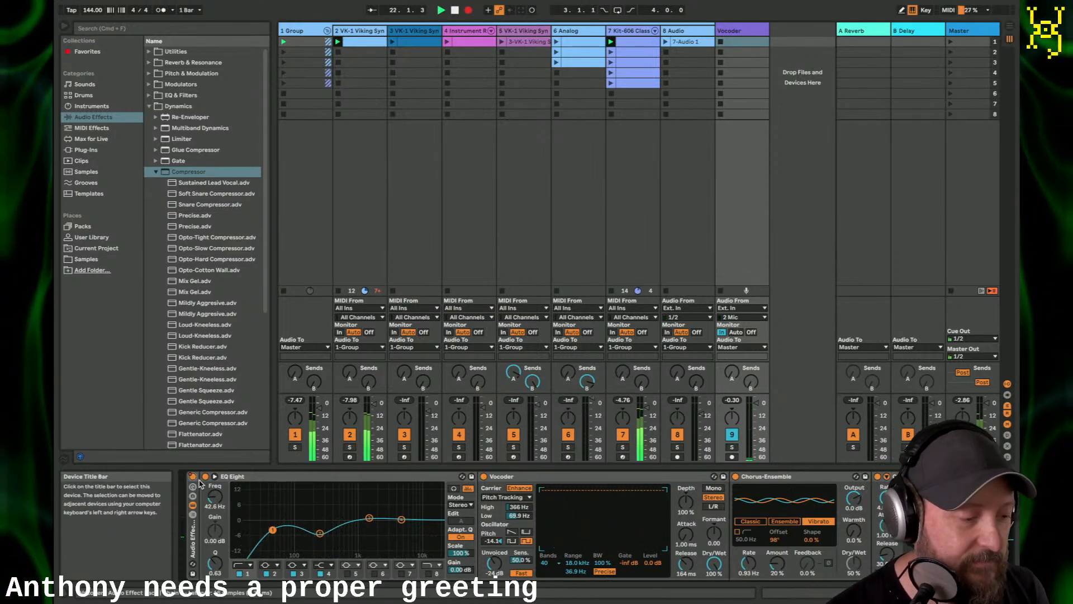
click(193, 477)
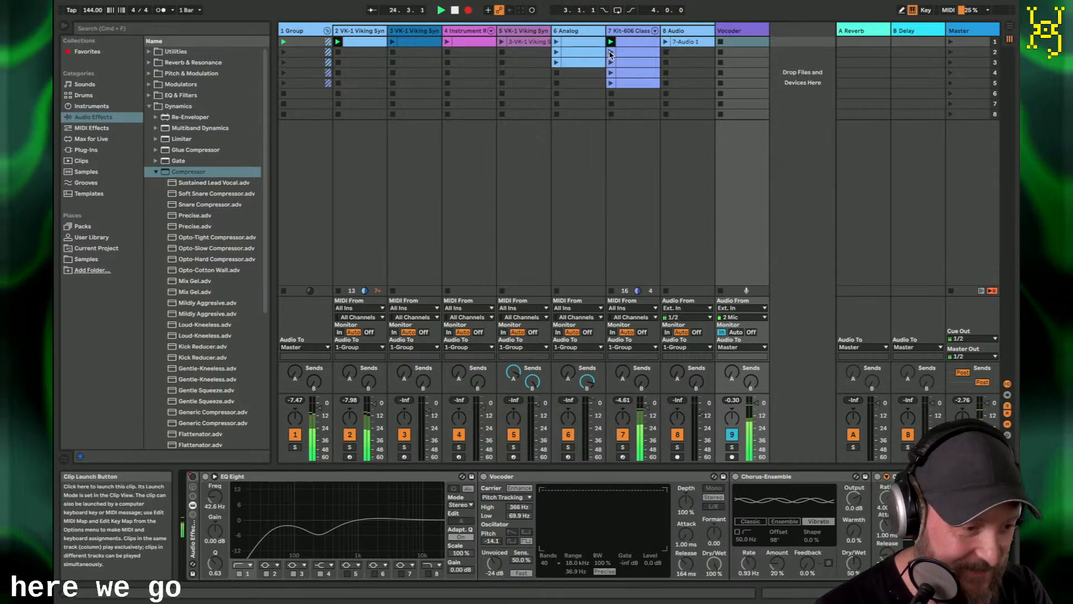
Step: Bring in the second Kit-606 clip, the VK-1 Viking clip on track 3 and the third Analog clip
click(611, 53)
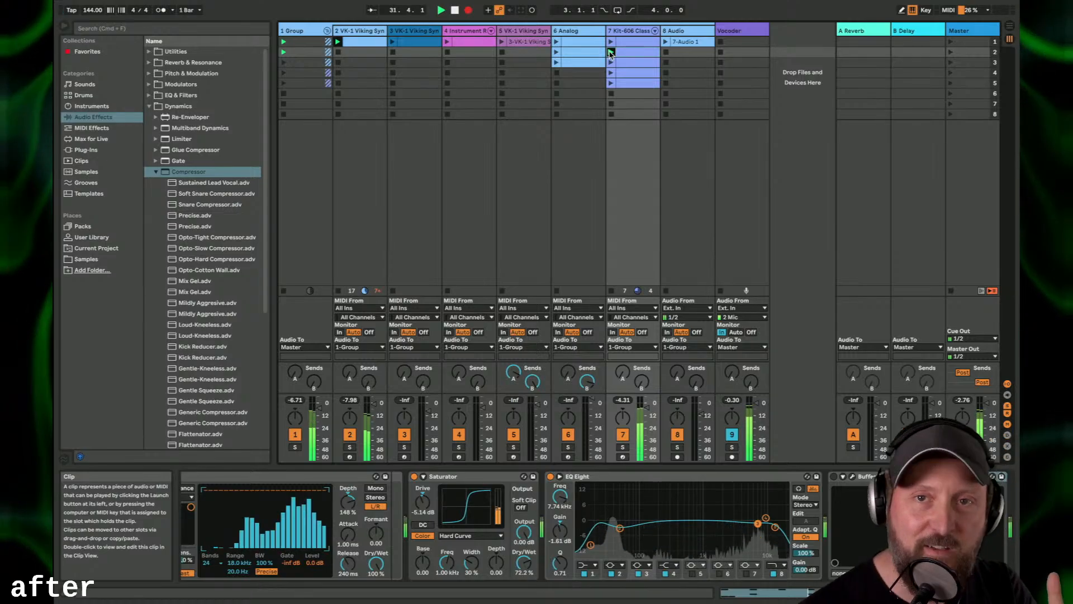
click(393, 43)
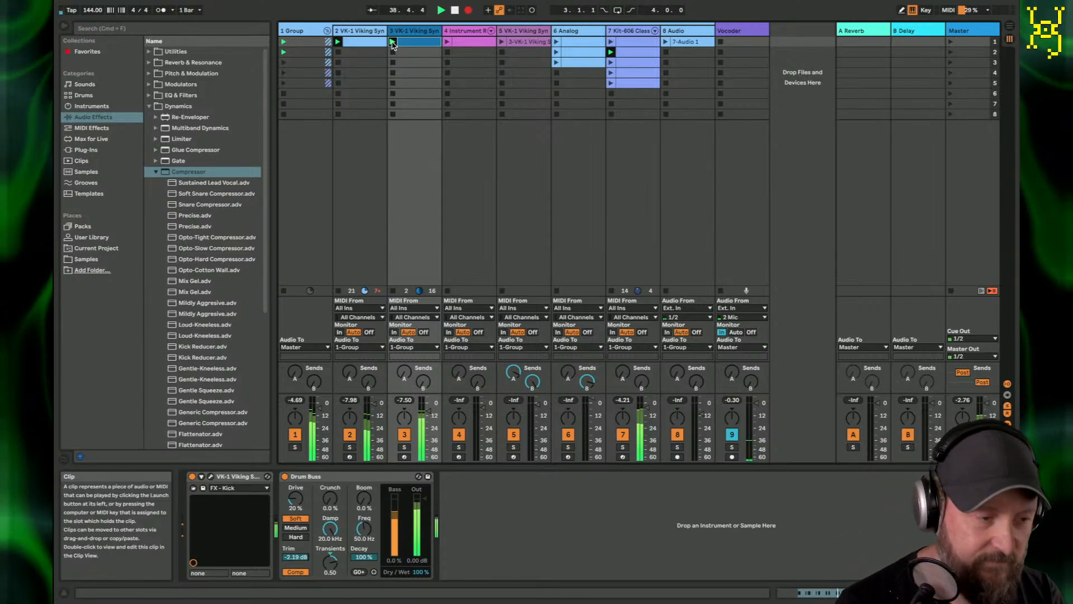
click(554, 53)
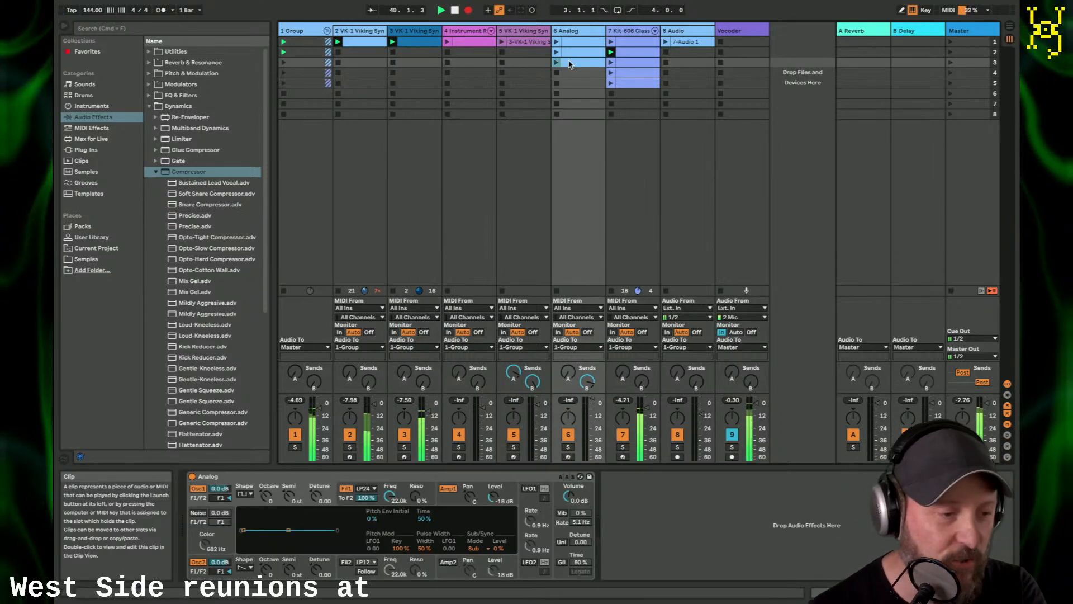
click(555, 62)
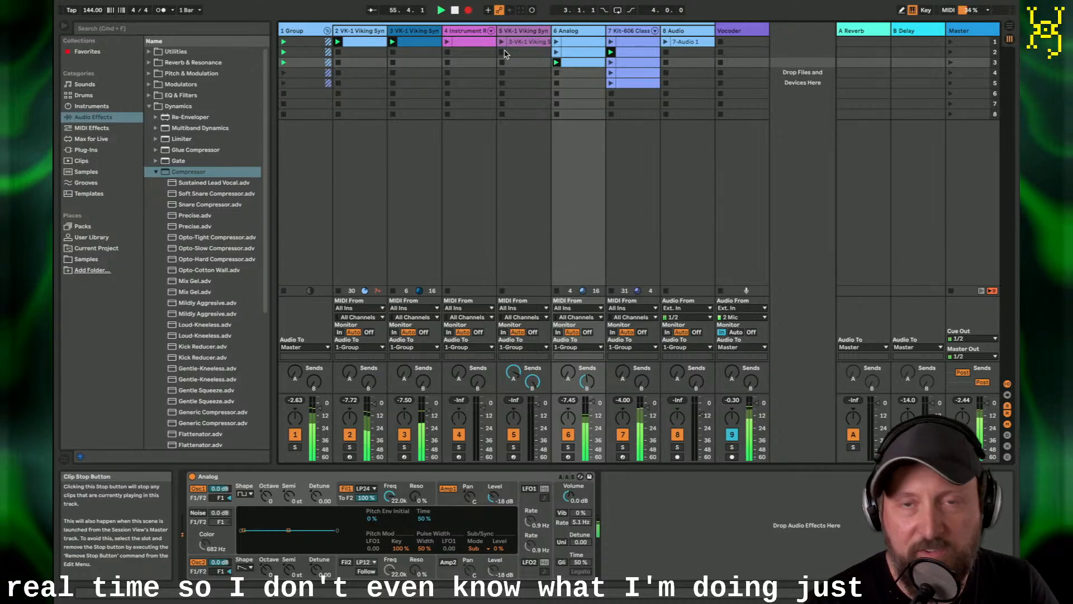
Step: Launch the VK-1 Viking clip on track 5 and reposition its Buffer Override window
click(503, 42)
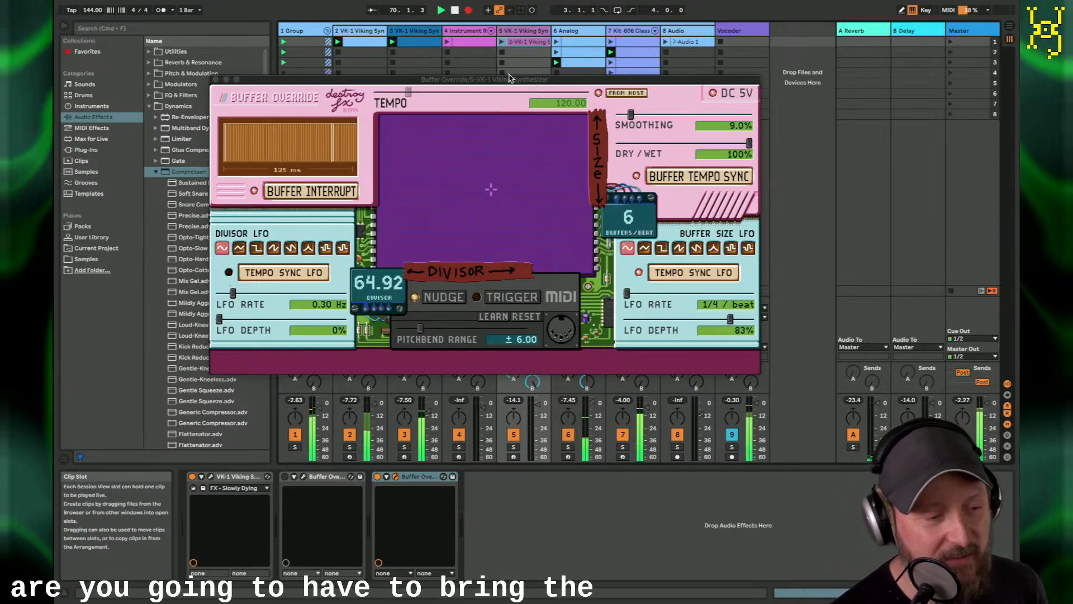
drag(505, 79, 542, 120)
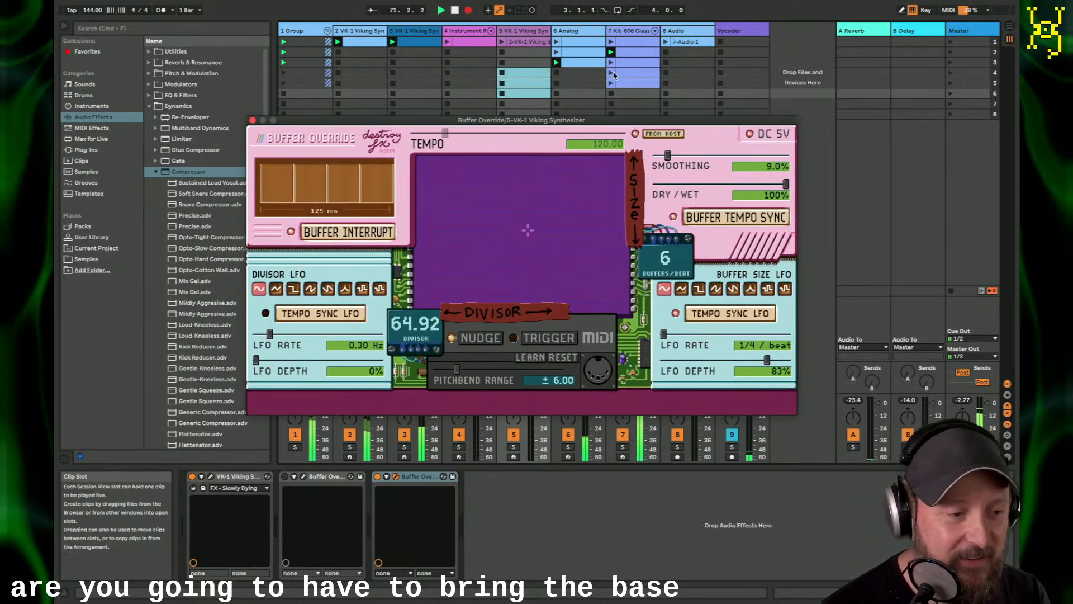
Step: Launch the Instrument Rack bass clip and the second Kit-606 clip, leaving track 5 stopped
click(447, 43)
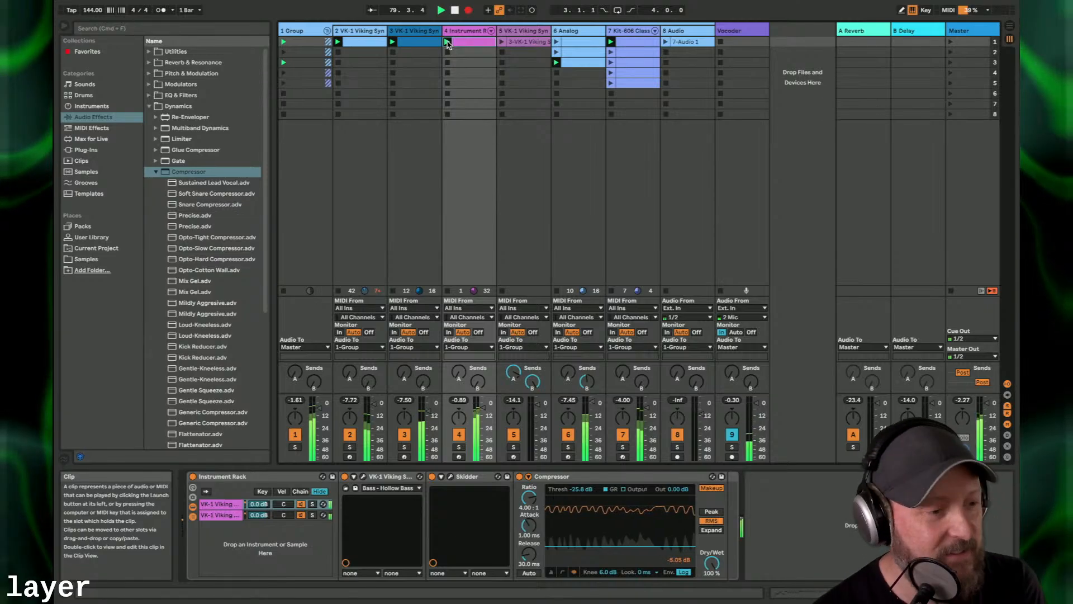
click(501, 42)
click(611, 52)
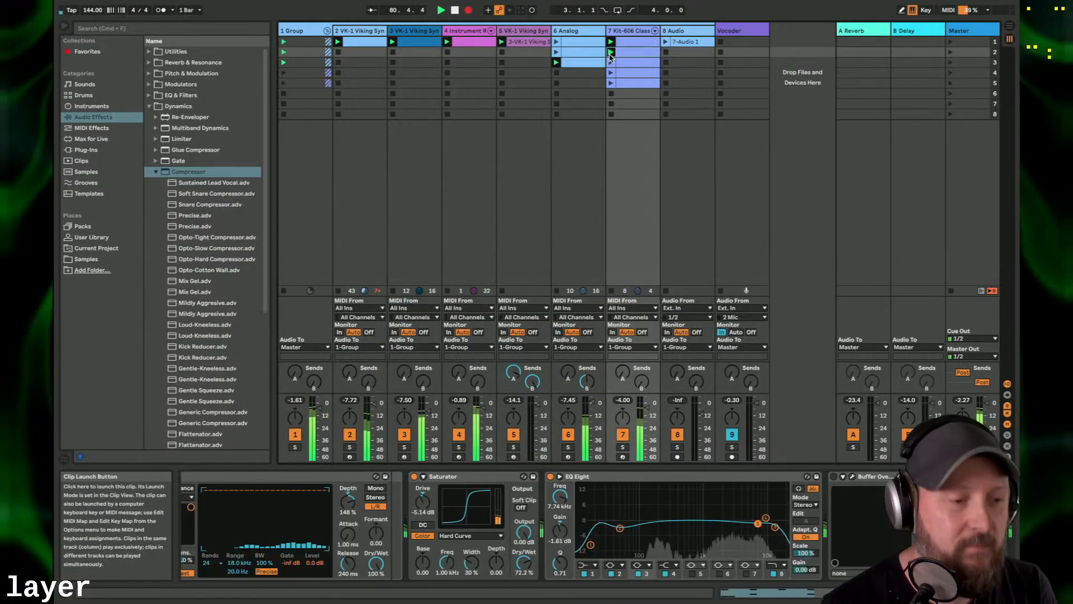
click(501, 52)
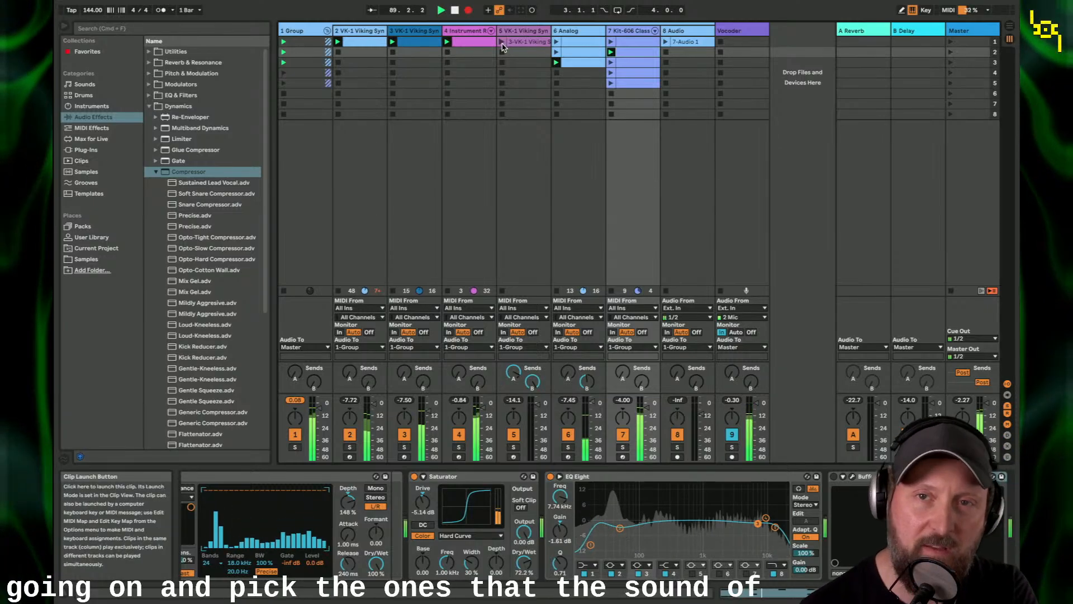
Step: Relaunch the VK-1 Viking clip on track 5 and set its Buffer Override dry/wet mix to about 86%
click(515, 32)
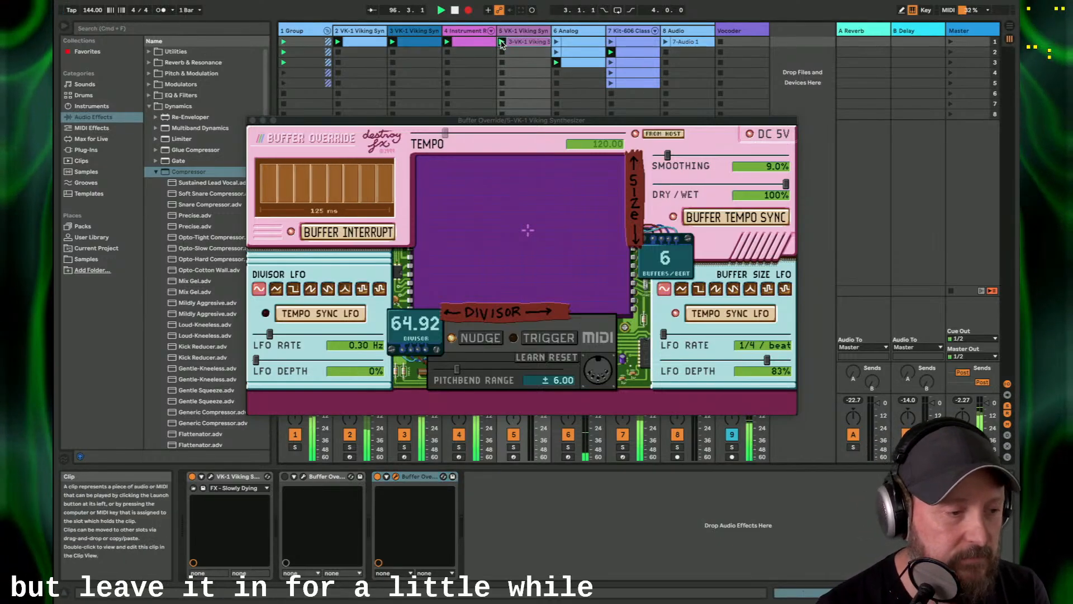
click(501, 44)
drag(785, 184, 769, 185)
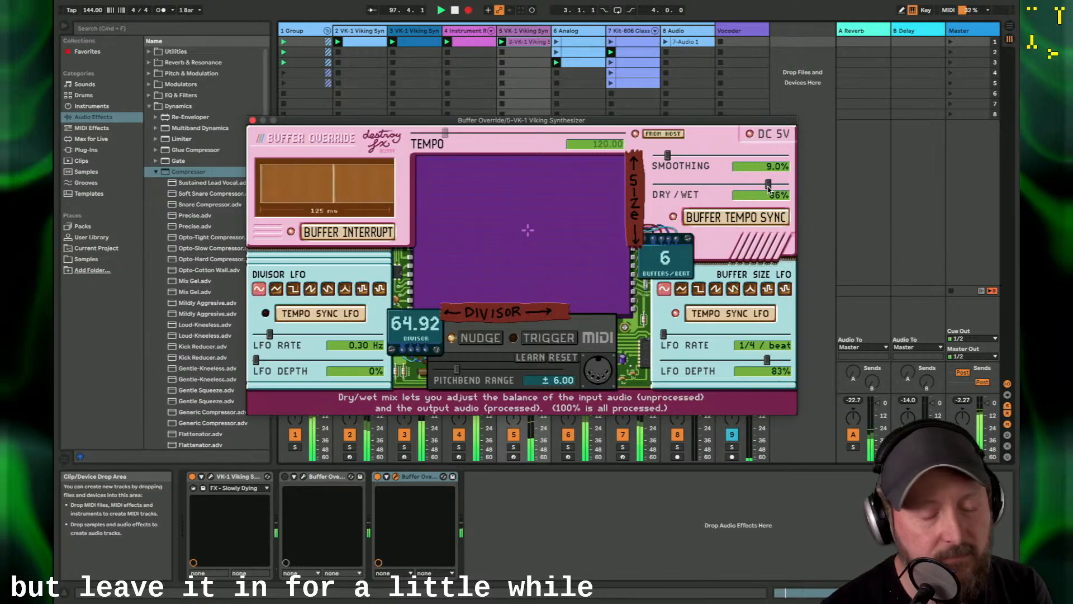
Step: Launch the third Kit-606 clip and stop the clip on track 5
click(610, 63)
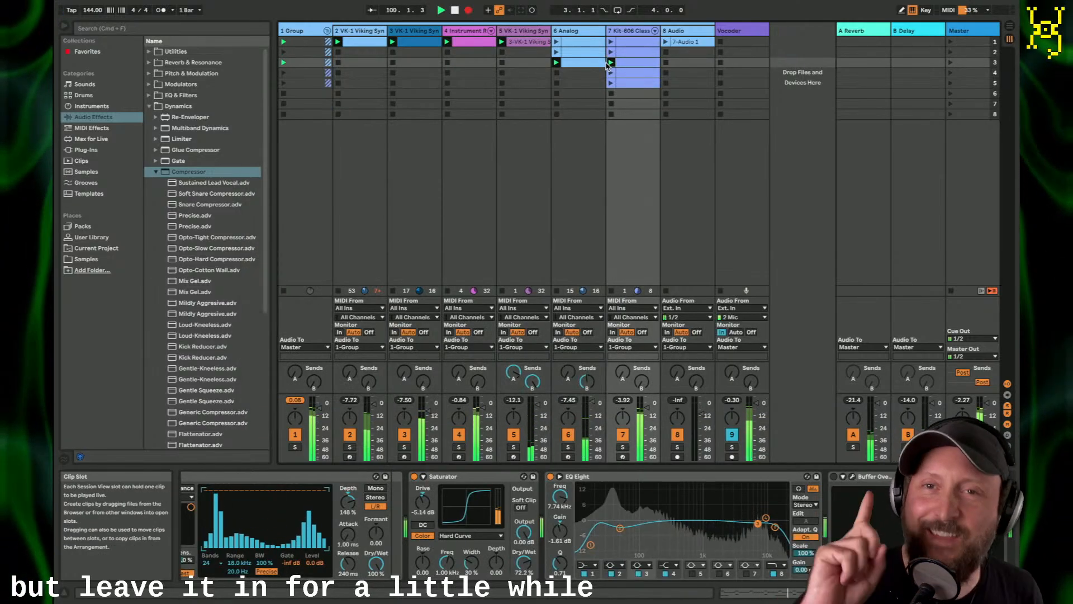
click(502, 53)
Step: Open the VK-1 Viking synth in the Instrument Rack's second chain and set its filter cutoff to about 914 Hz
click(419, 32)
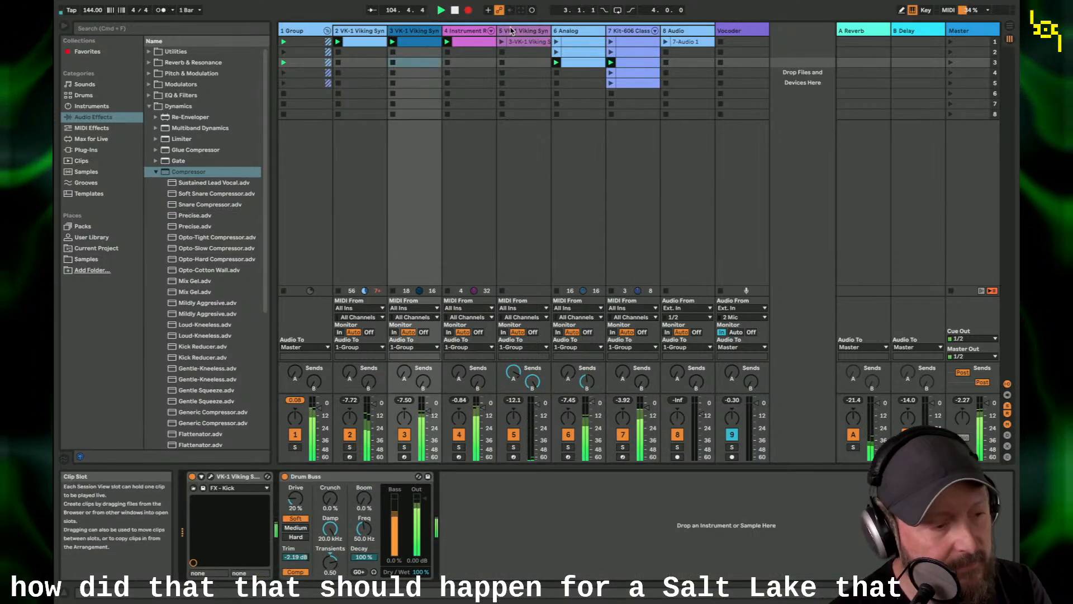
click(471, 33)
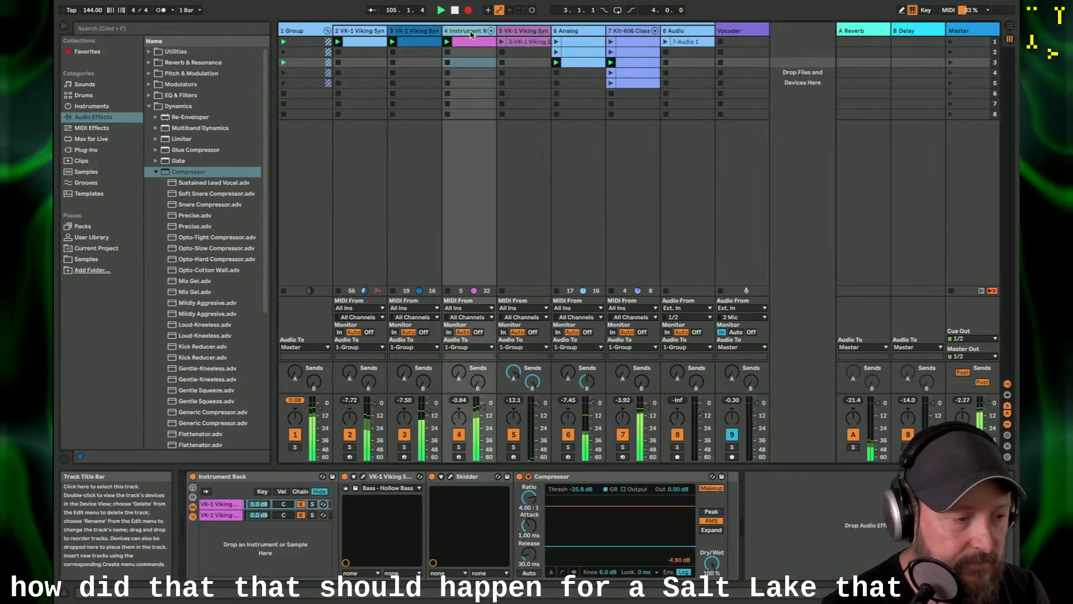
click(226, 515)
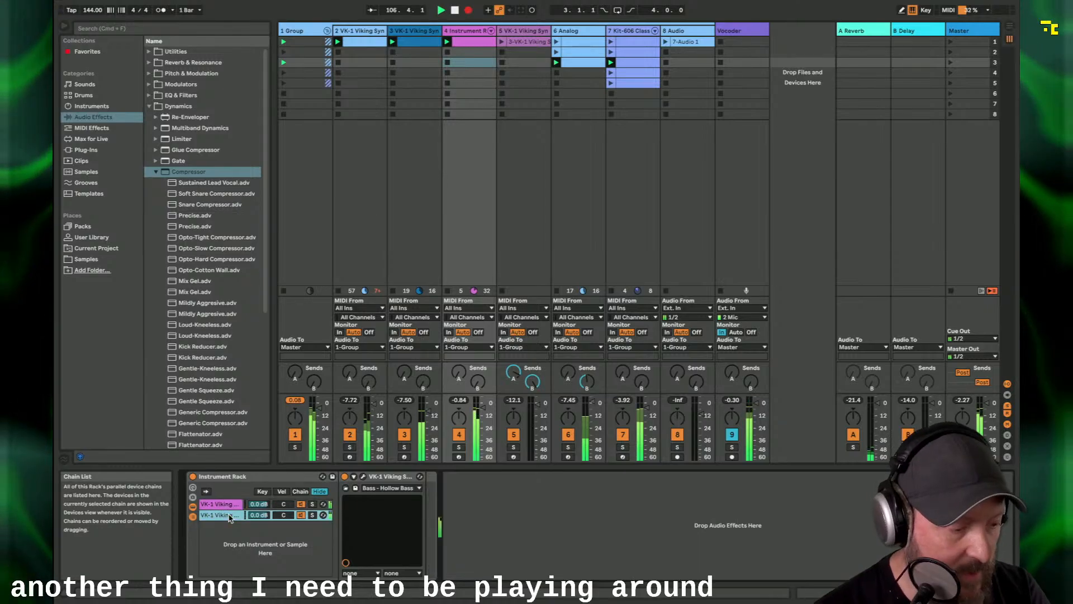
click(364, 476)
drag(493, 232, 493, 217)
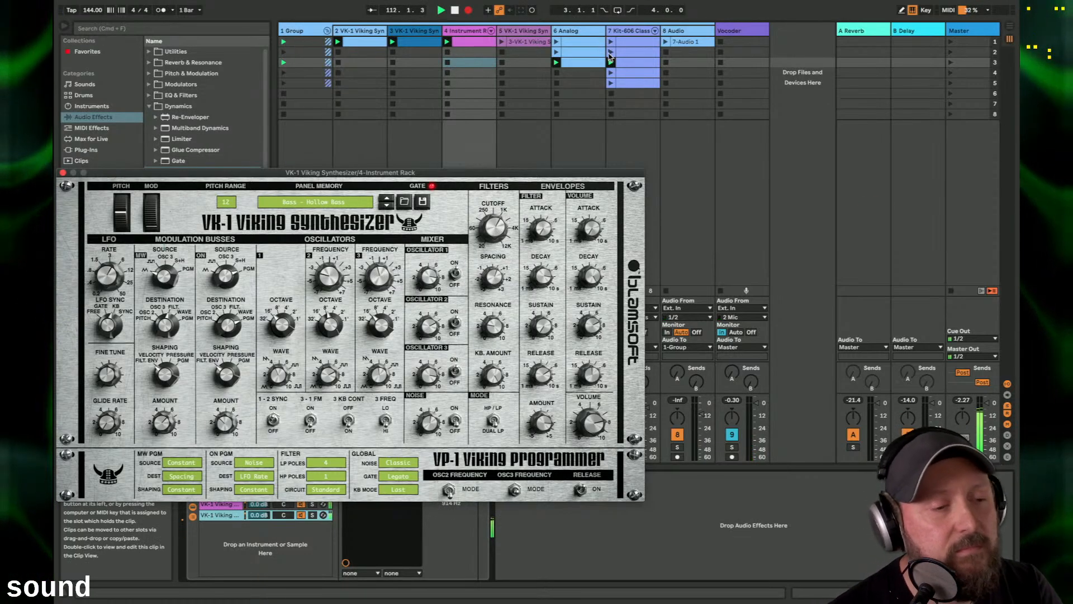
Step: Launch the fourth Kit-606 clip and lower the bass rack's VK-1 filter cutoff to about 136 Hz
click(612, 75)
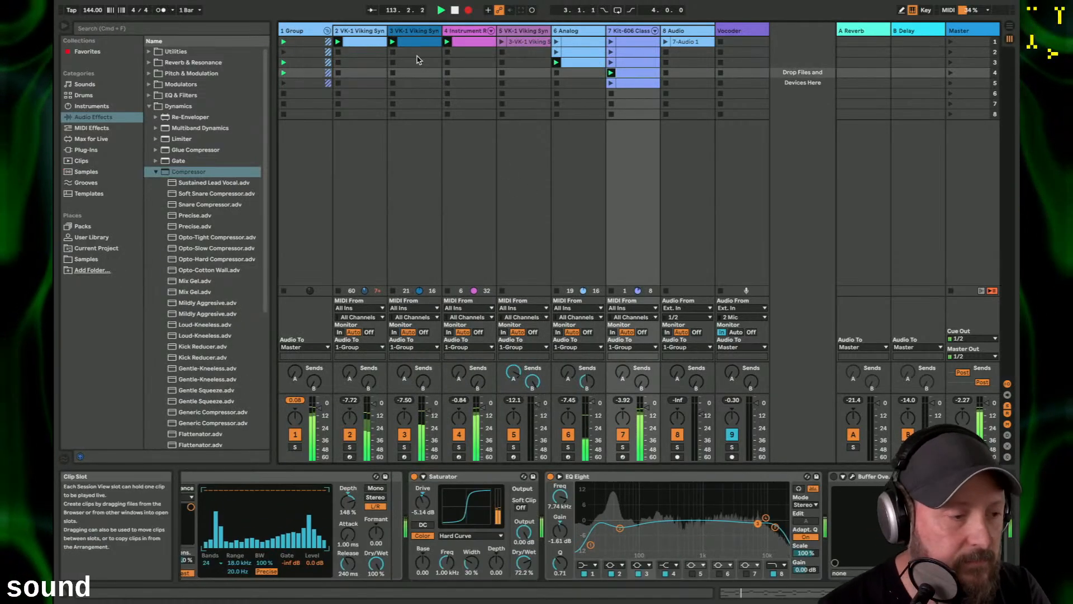
click(417, 73)
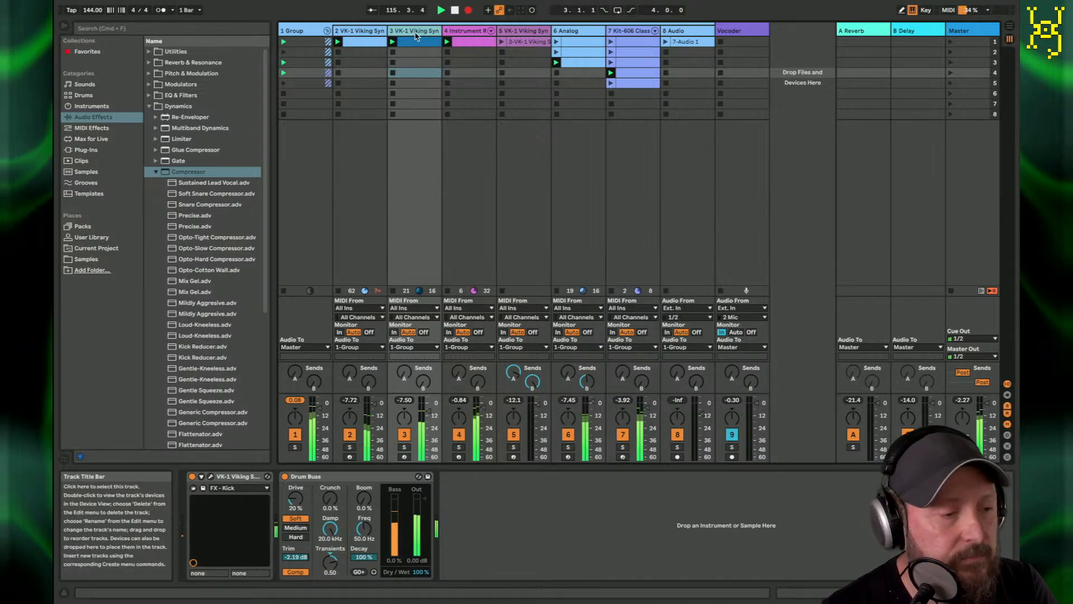
click(460, 44)
double_click(462, 32)
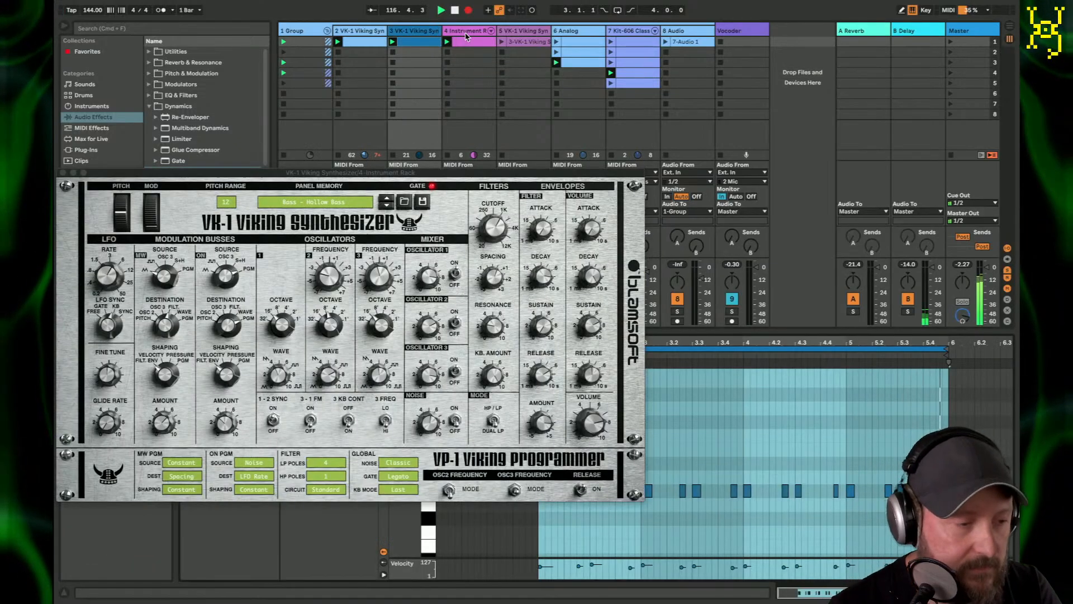
drag(500, 222, 488, 228)
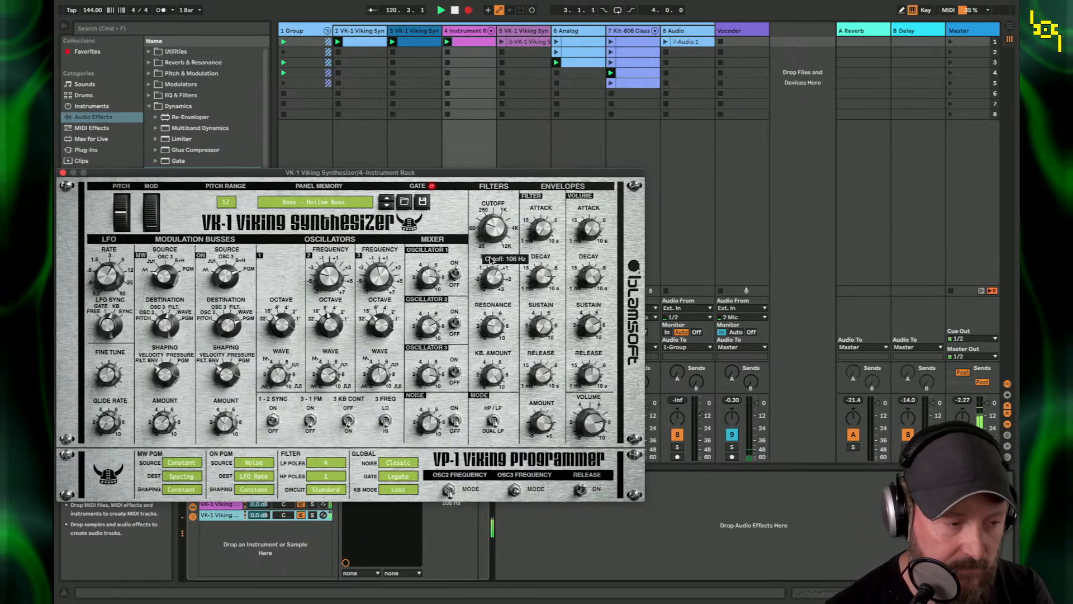
drag(489, 256, 487, 252)
Step: Stop the Instrument Rack bass clip and close the VK-1 Viking Synthesizer window
click(447, 52)
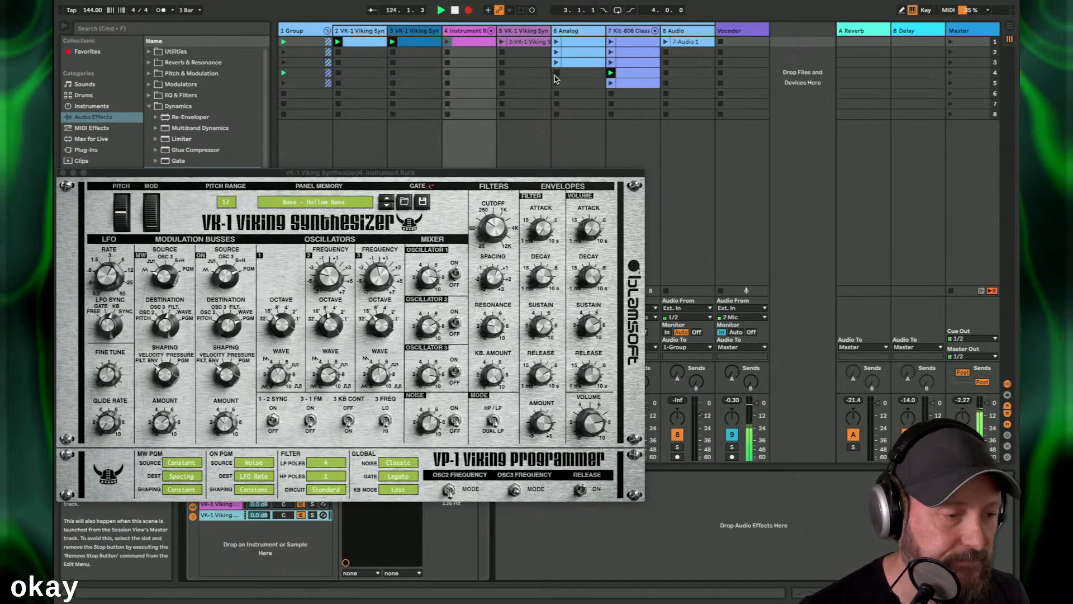
click(62, 173)
Step: Select the Vocoder track and switch its Audio Effect Rack on
click(744, 31)
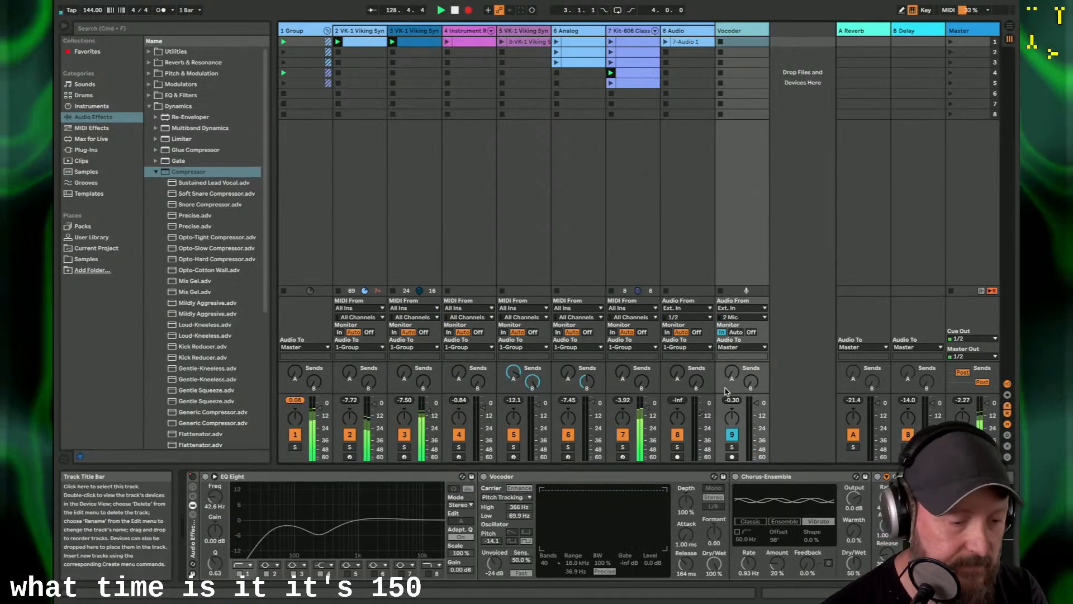
click(192, 476)
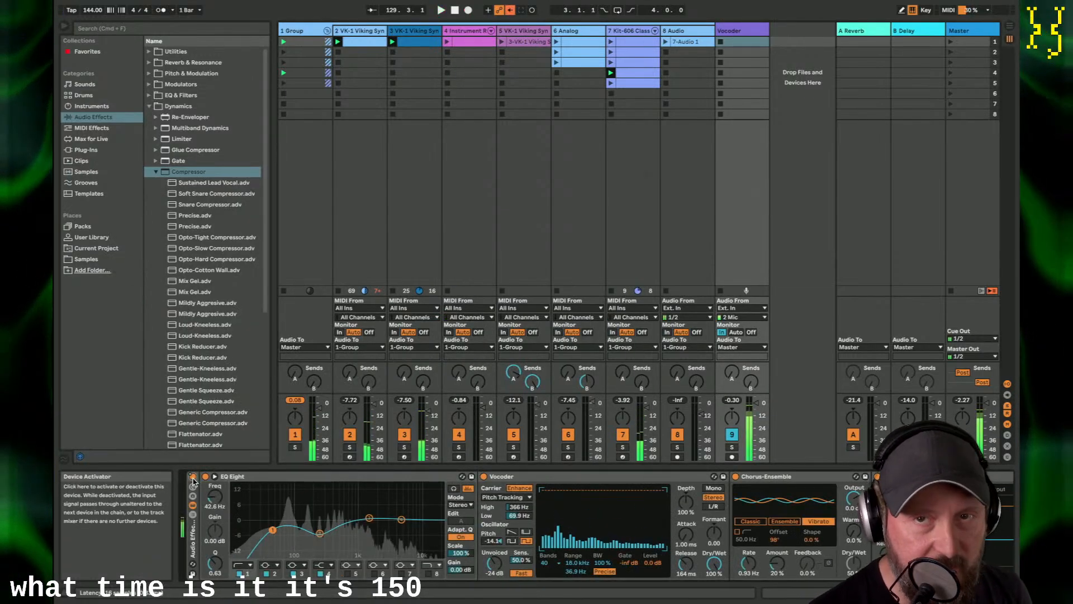
Step: Switch the Vocoder track's Audio Effect Rack off and return all tracks to playing the recorded arrangement
click(193, 479)
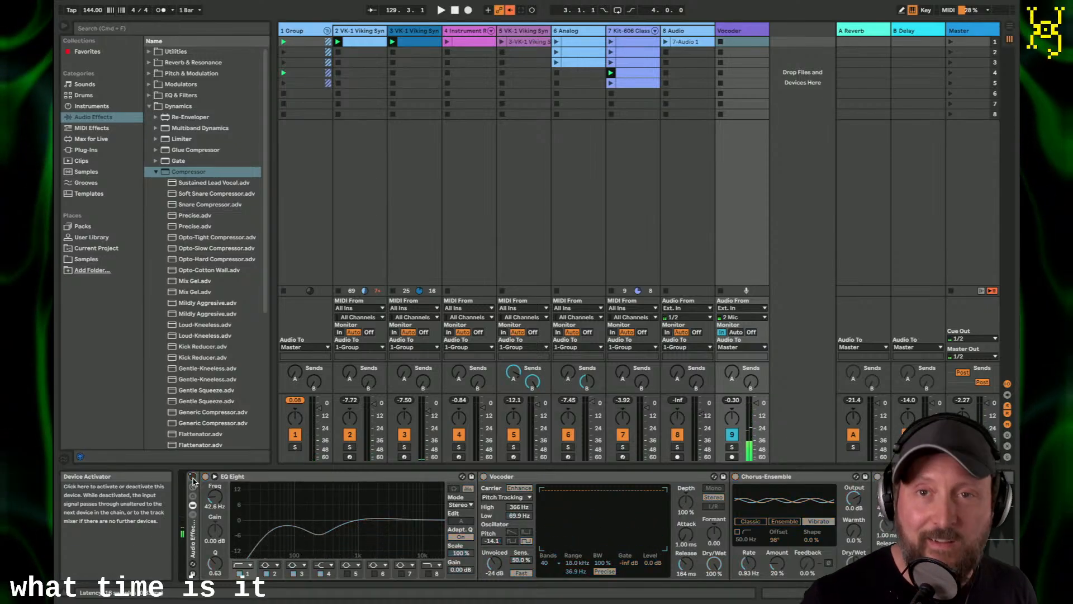
key(Tab)
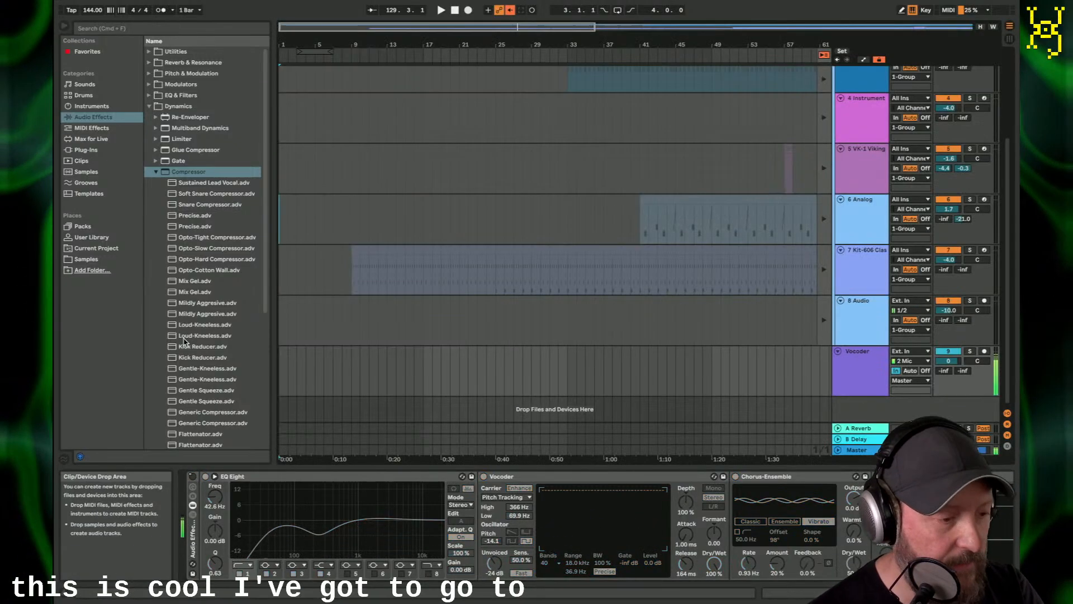
click(824, 55)
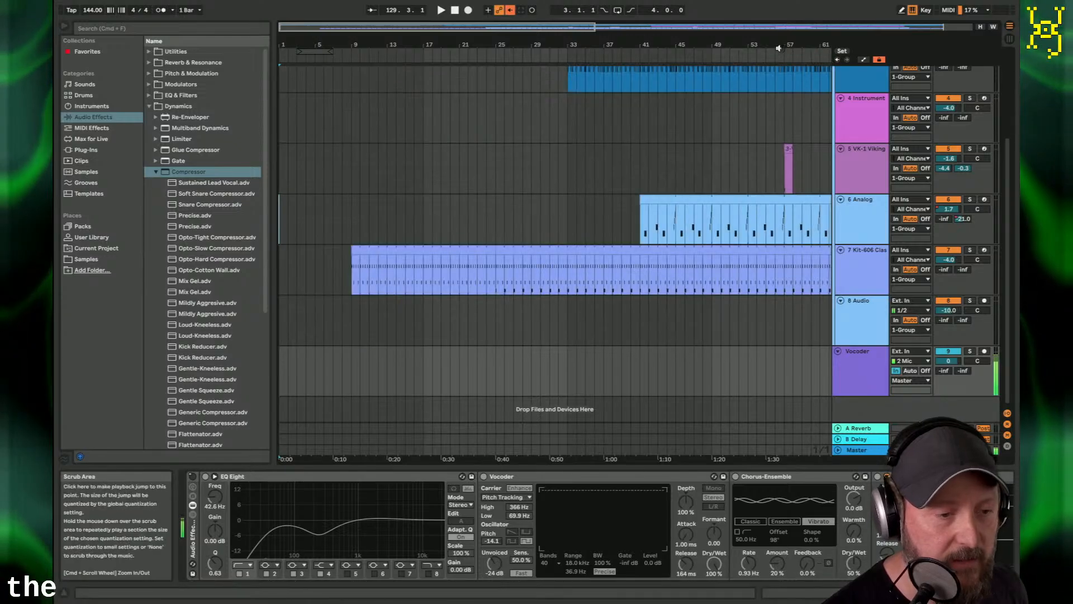
Step: Re-enable the overridden automation and play the recorded arrangement from the start
double_click(509, 43)
scroll(504, 156, up, 5)
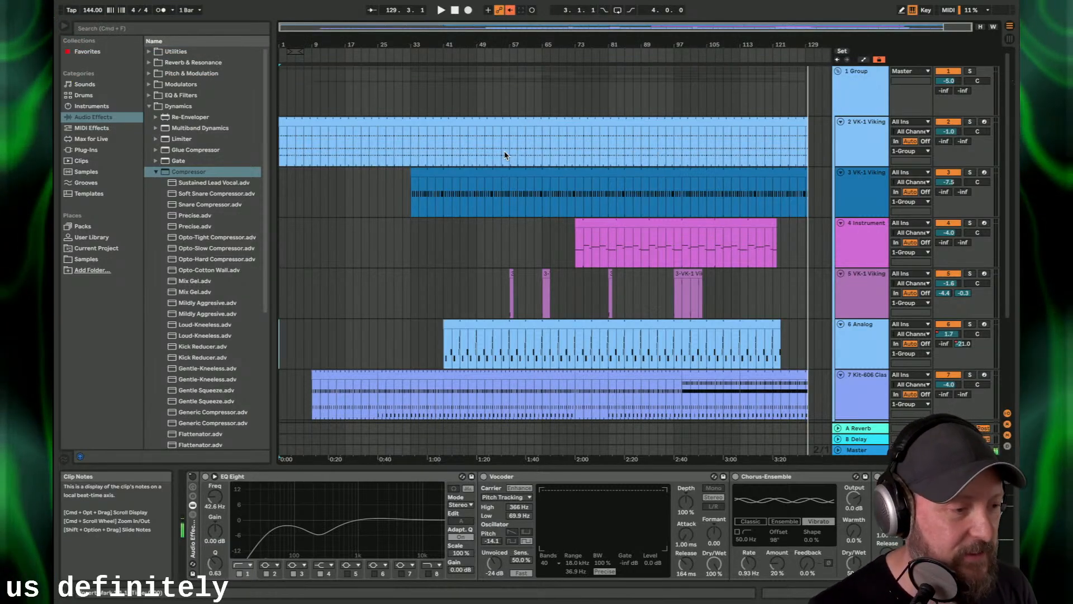
click(510, 10)
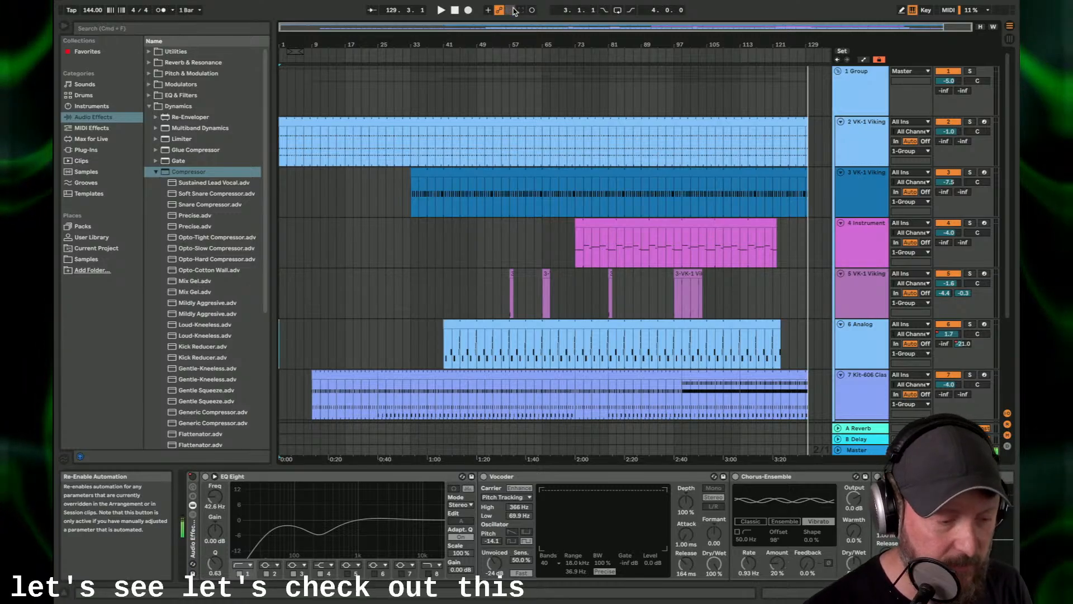
key(space)
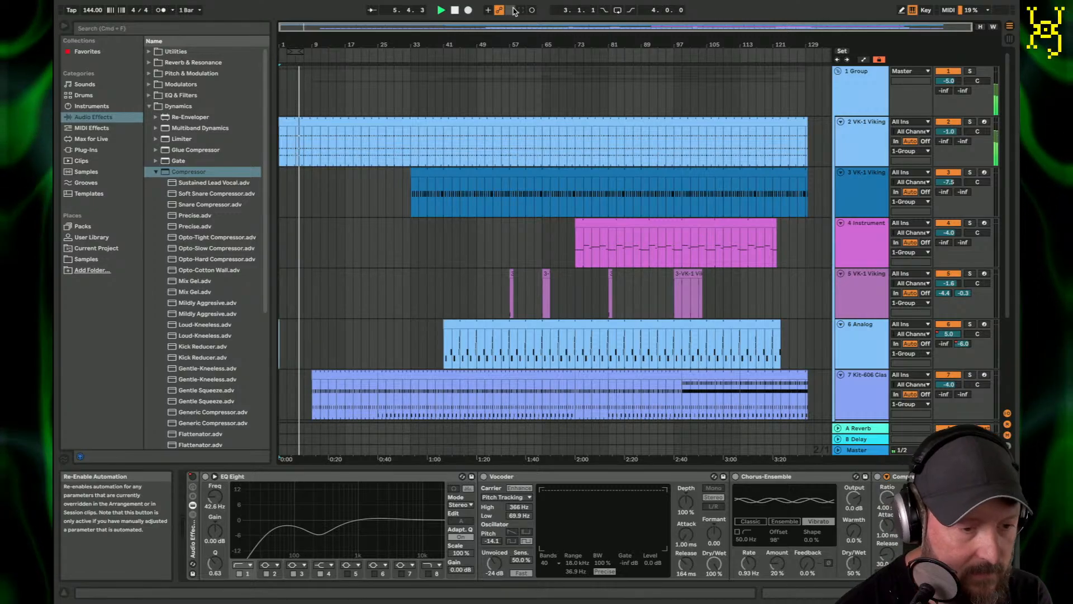
Step: Open track 2's VK-1 Viking synth, lower its filter cutoff to about 69 Hz and close its window
click(863, 148)
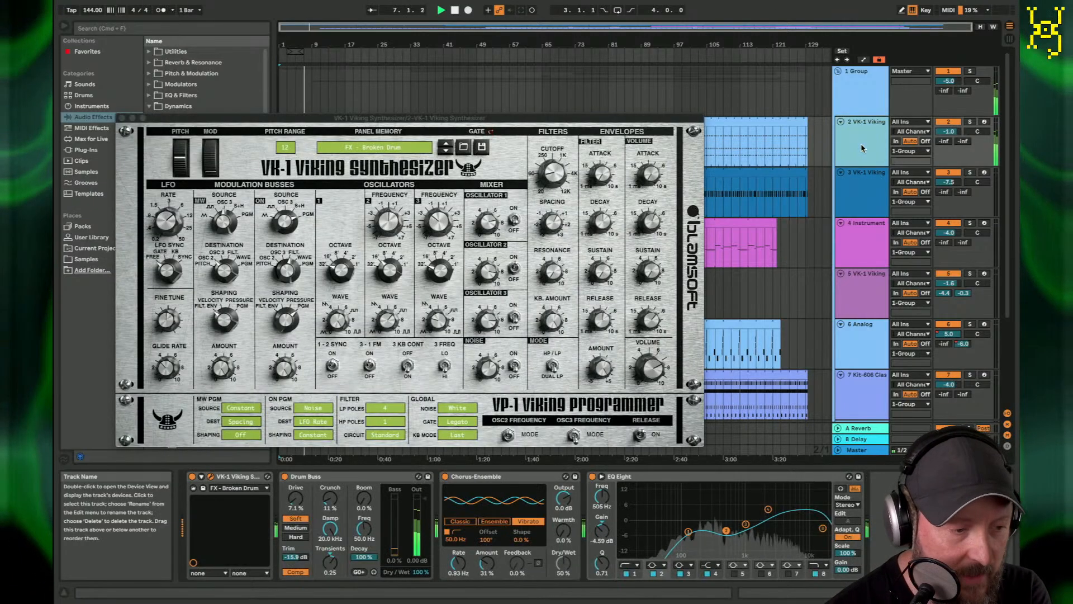
click(549, 171)
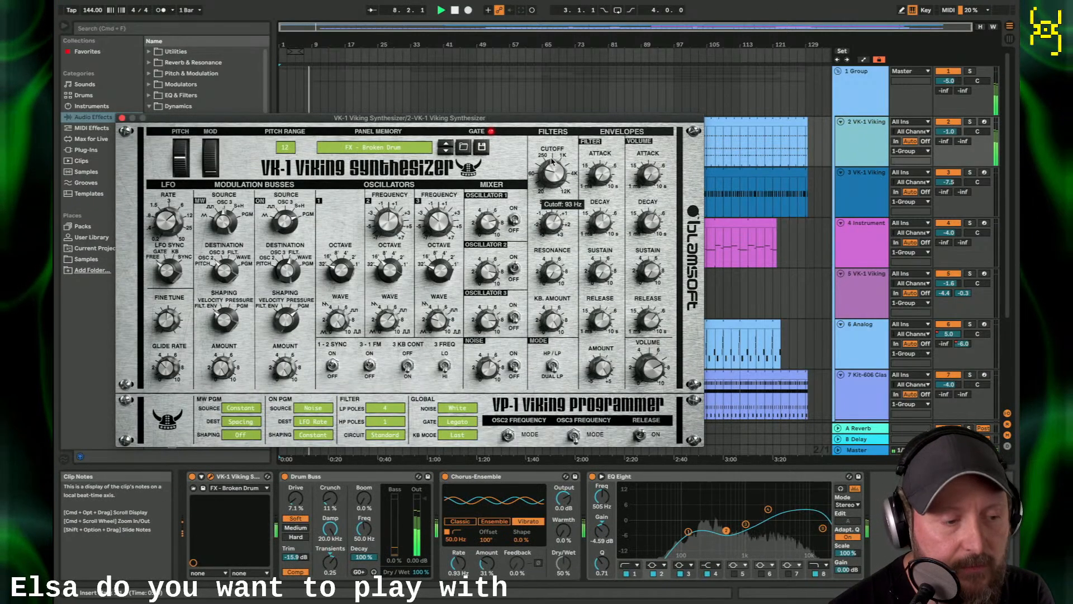
mouse_move(552, 161)
mouse_down()
mouse_move(562, 136)
mouse_move(557, 163)
mouse_up()
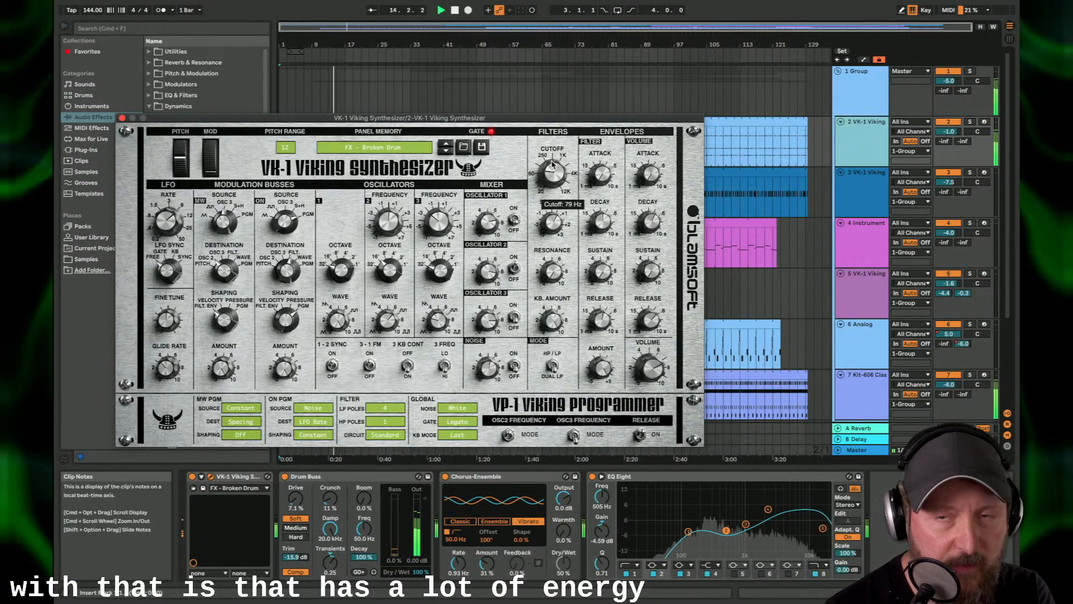
drag(551, 162, 551, 164)
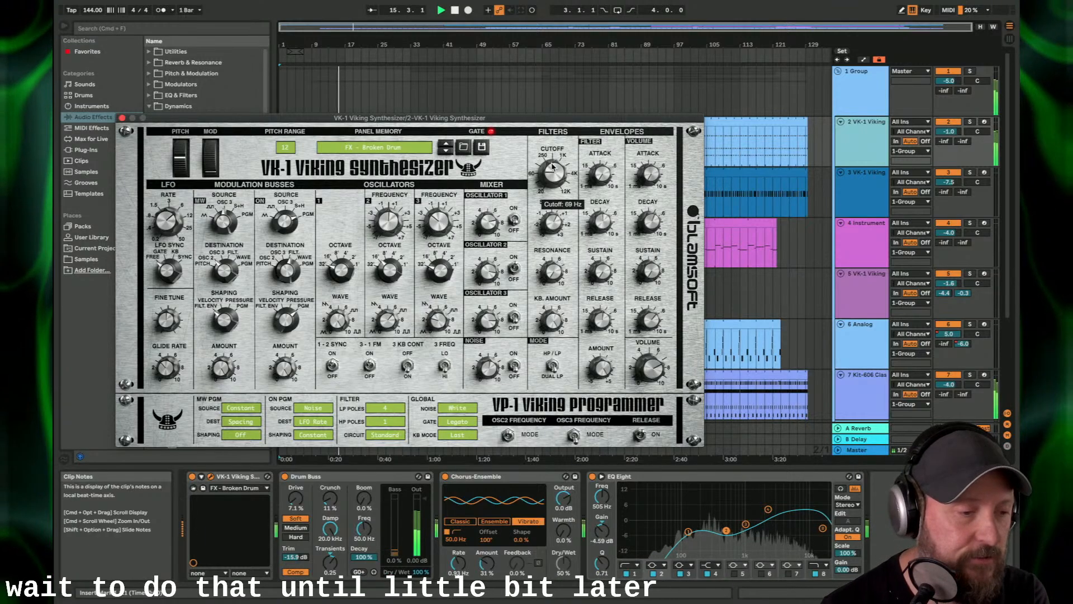
click(122, 118)
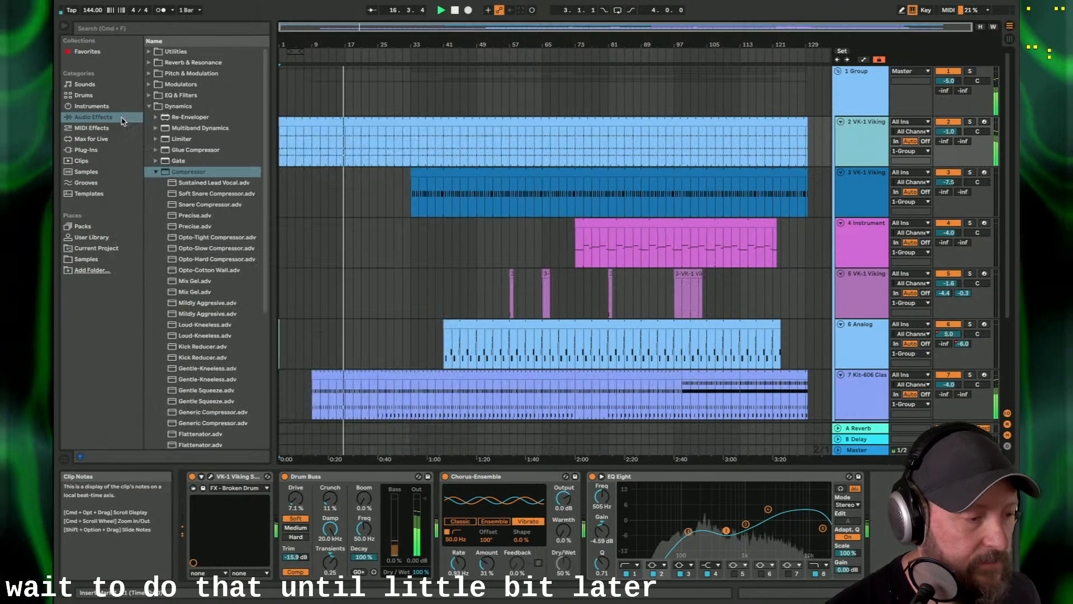
Step: Show the automation lanes and draw a gentle rise and fall in track 2's VK-1 Cutoff, ending at about 0.17 near bar 33
click(863, 59)
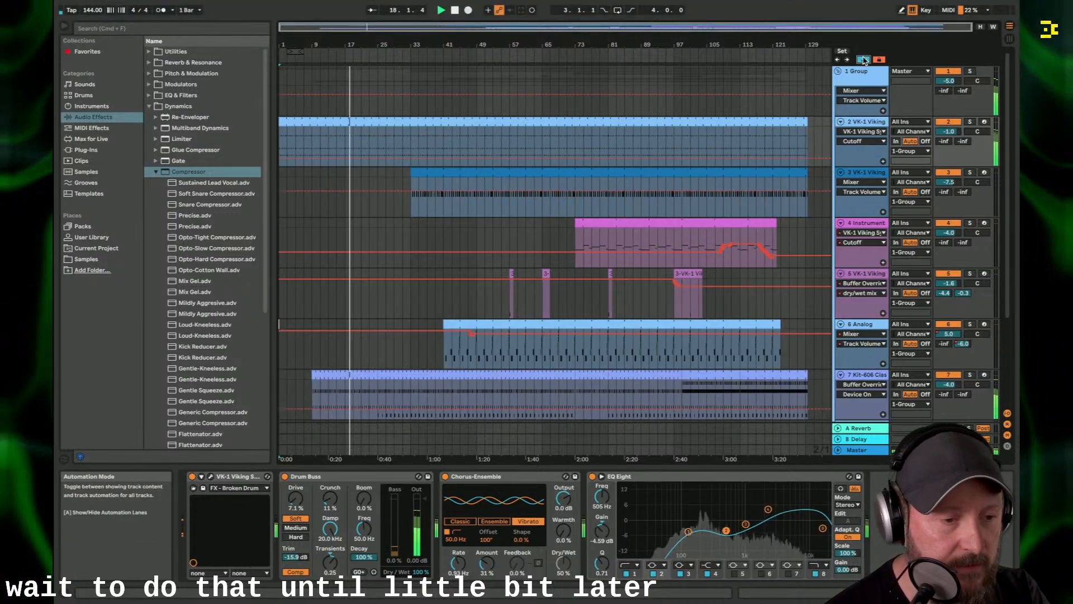
click(289, 158)
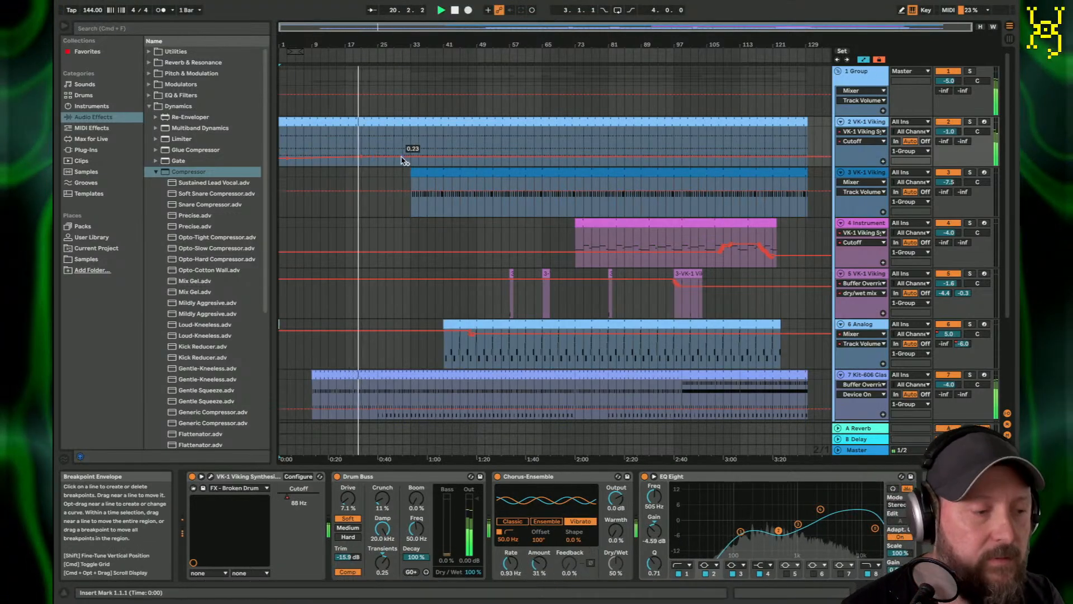
drag(408, 160, 407, 164)
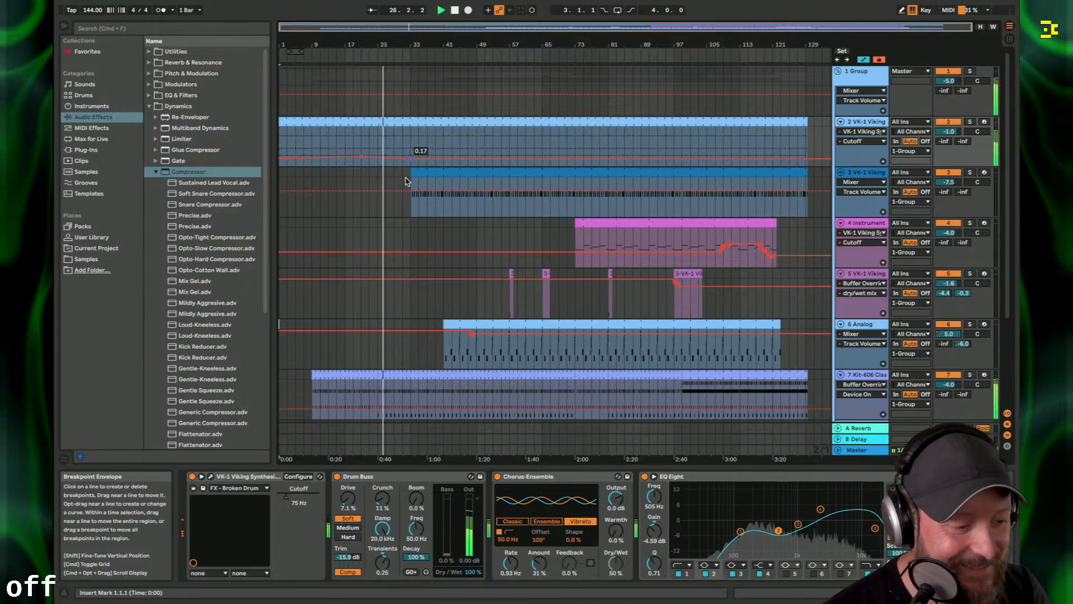
Step: Clear the brief Audio Effect Rack Device On automation bump on the Vocoder track around bars 17 to 22
scroll(411, 181, down, 3)
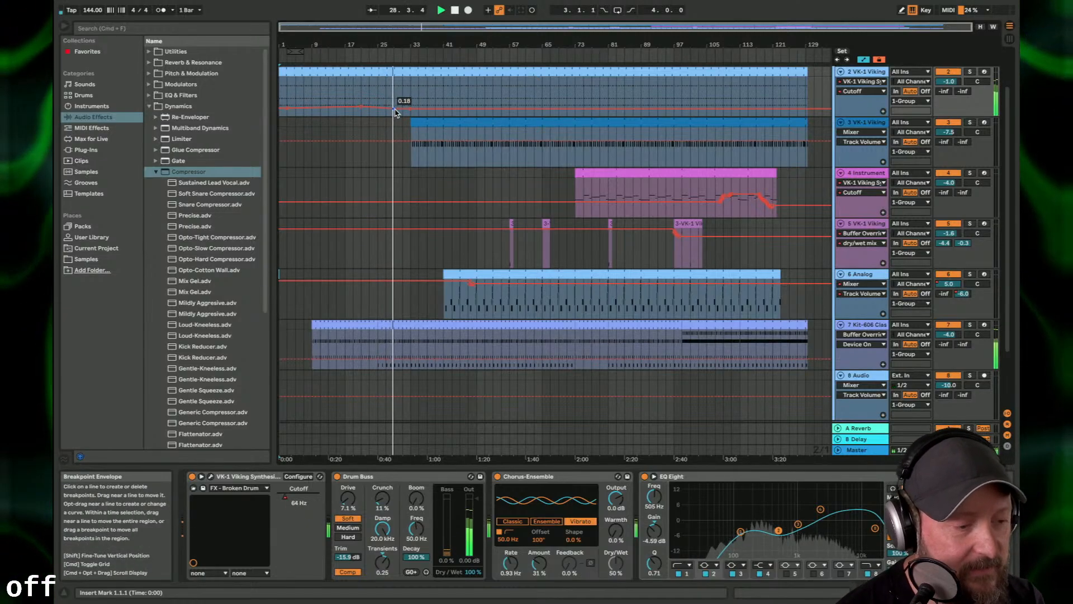
scroll(421, 269, down, 2)
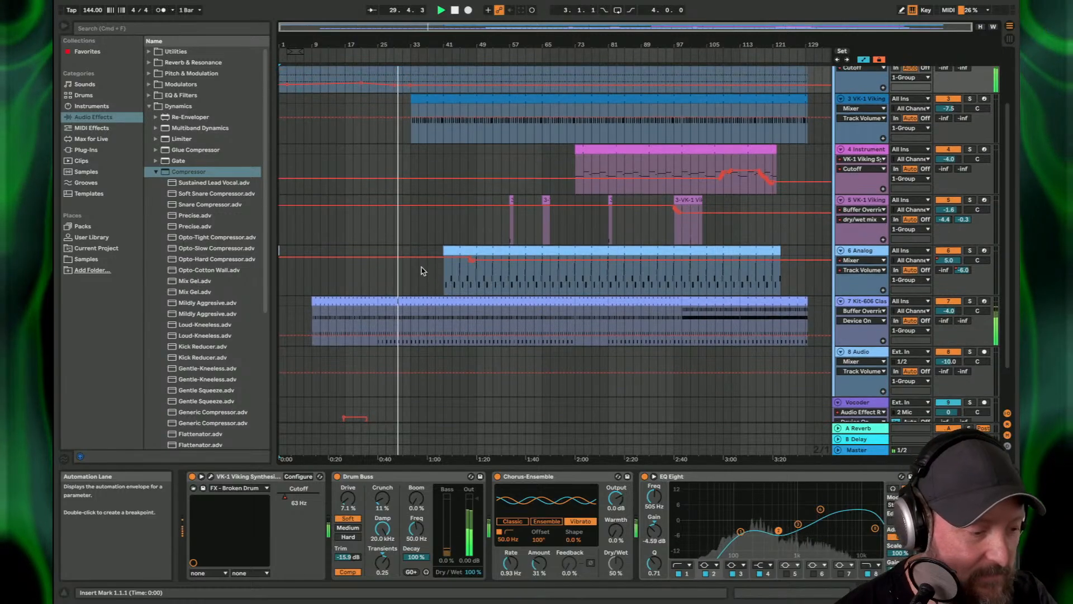
drag(348, 397, 378, 410)
Step: Delete the B-Delay send automation from the Analog track
scroll(422, 226, up, 4)
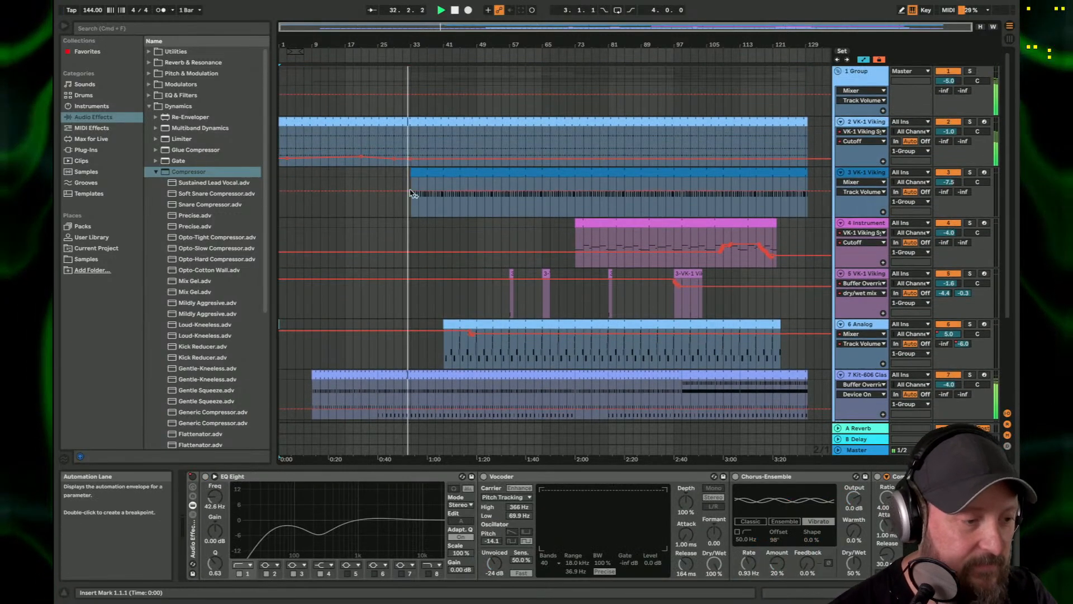
drag(412, 46, 412, 47)
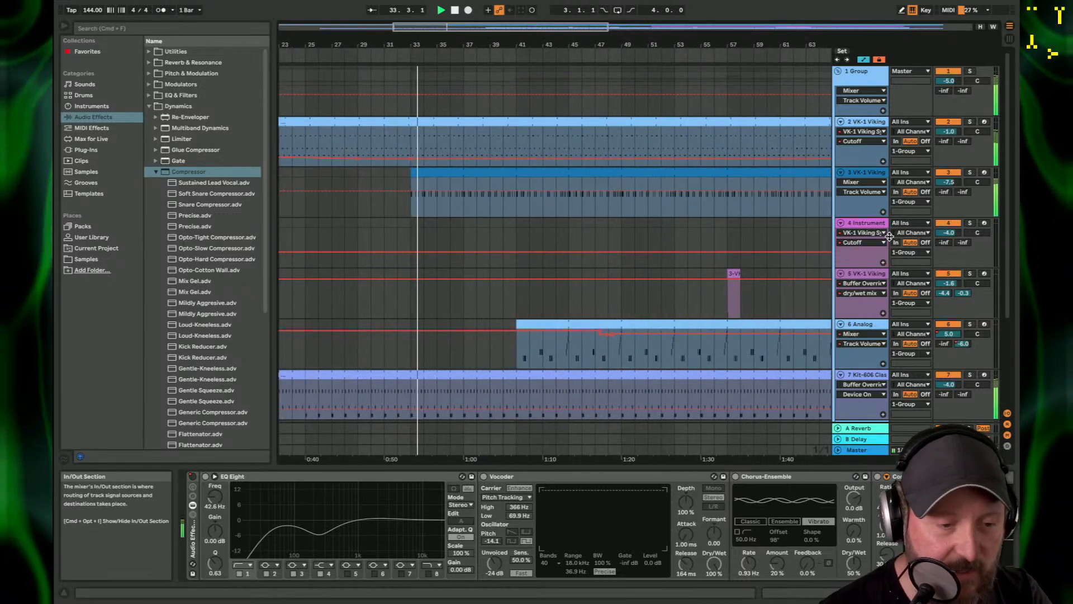
scroll(889, 236, down, 2)
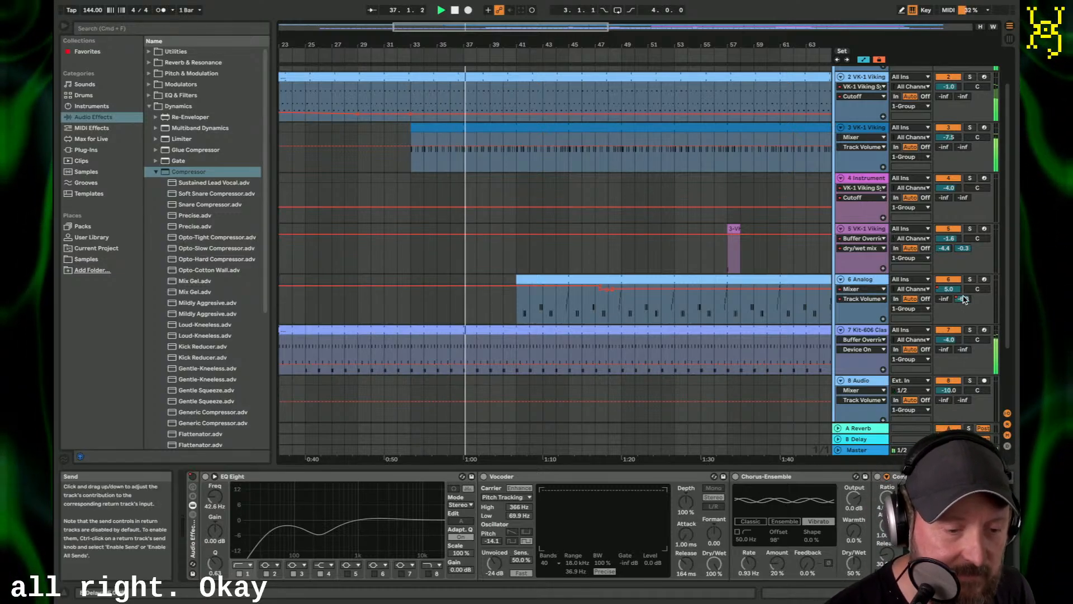
right_click(961, 300)
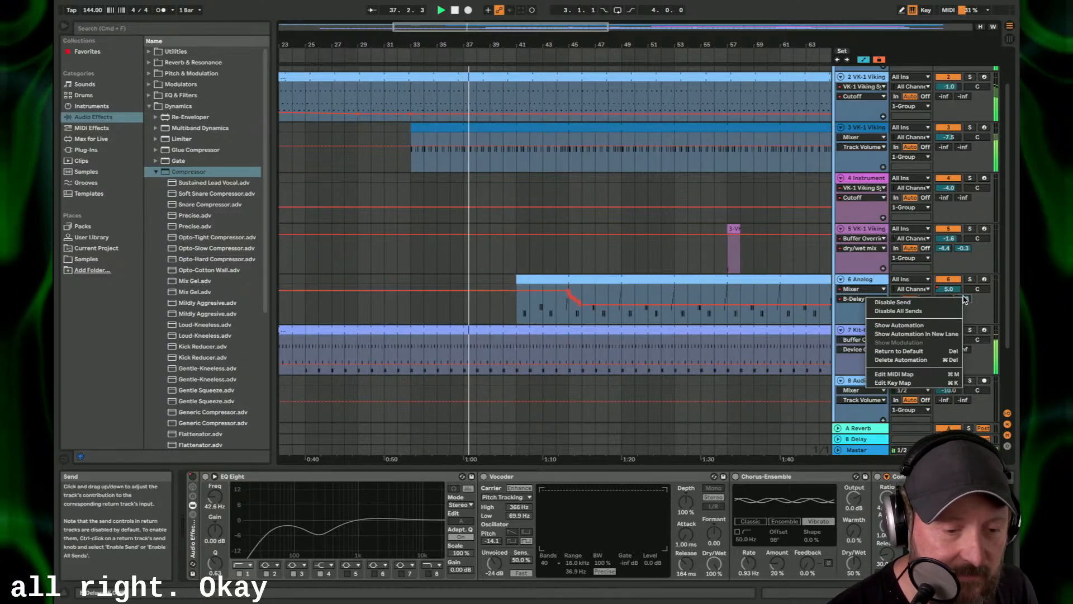
click(933, 359)
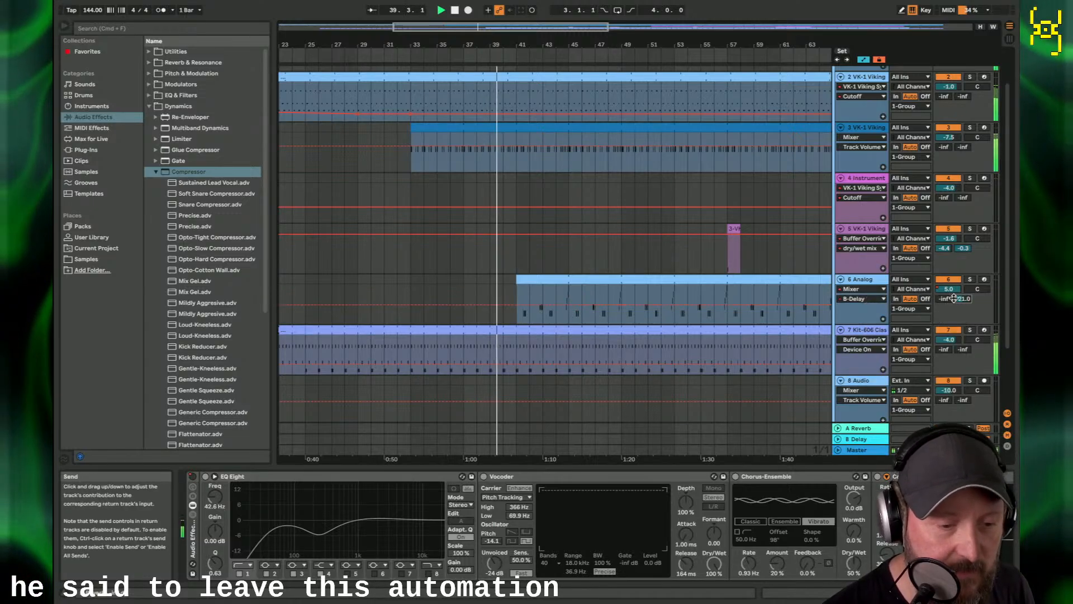
Step: Delete the Analog track's volume automation and set its track volume to -0.3 dB
right_click(948, 289)
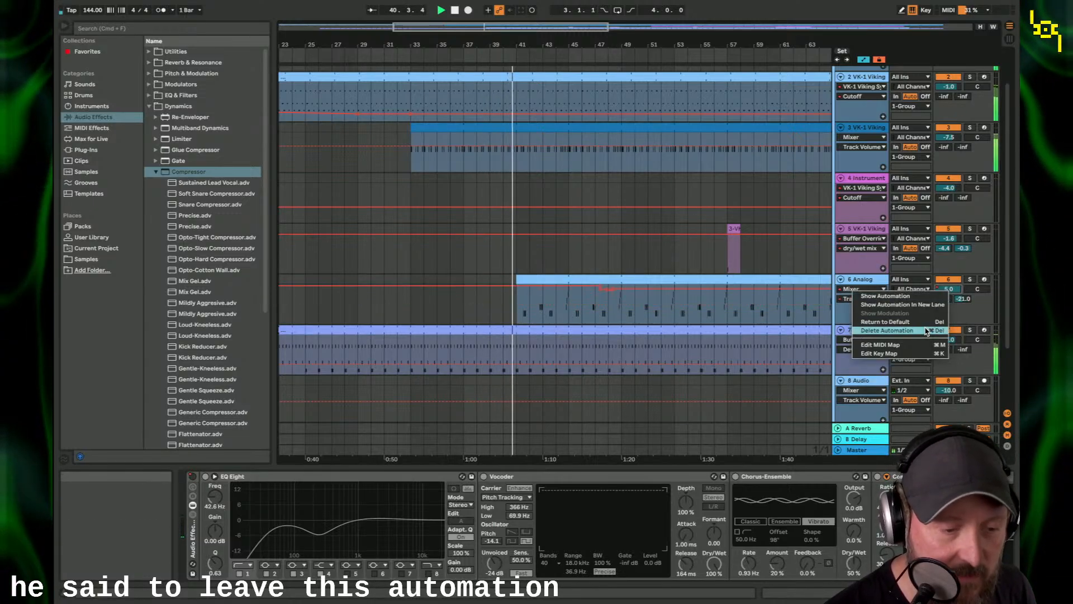
click(927, 330)
drag(955, 290, 955, 298)
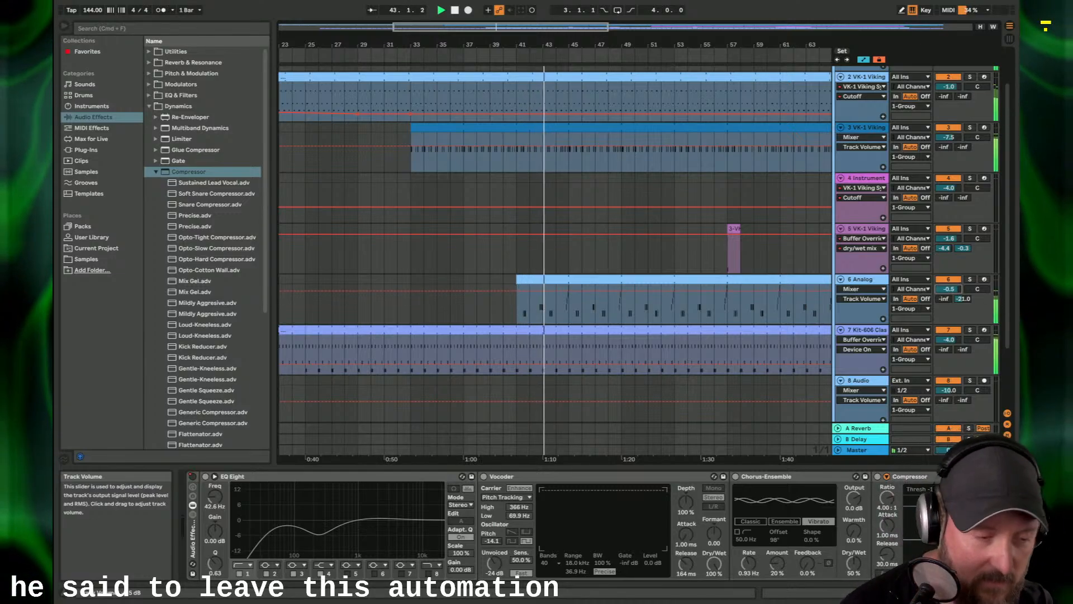
drag(955, 298, 955, 296)
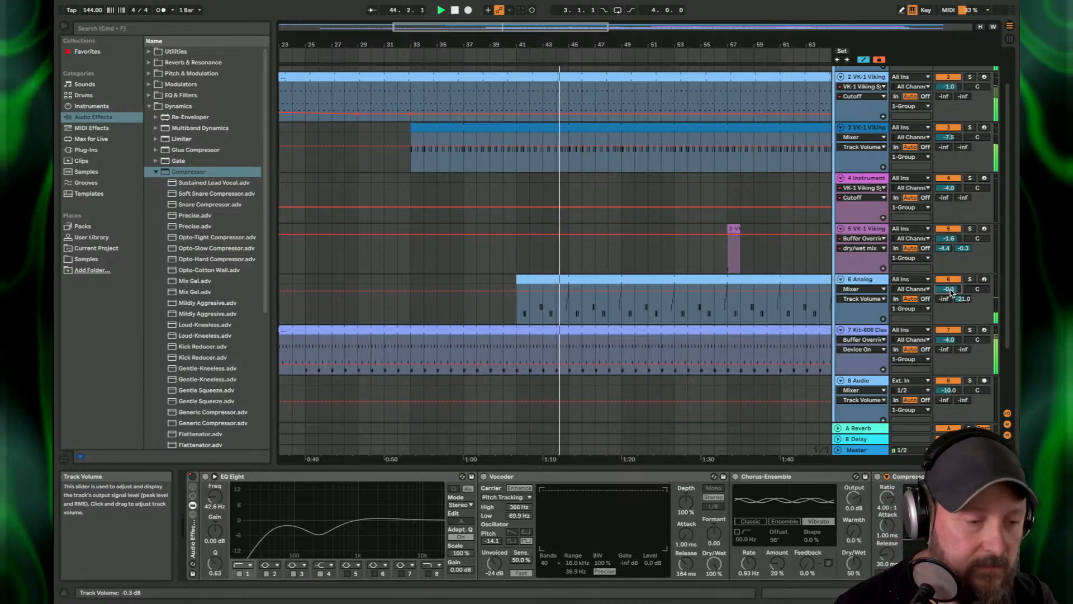
Step: Split bar 56 of the Kit-606 track into its own one-bar clip and open it for note editing
drag(742, 44, 731, 43)
scroll(681, 142, up, 2)
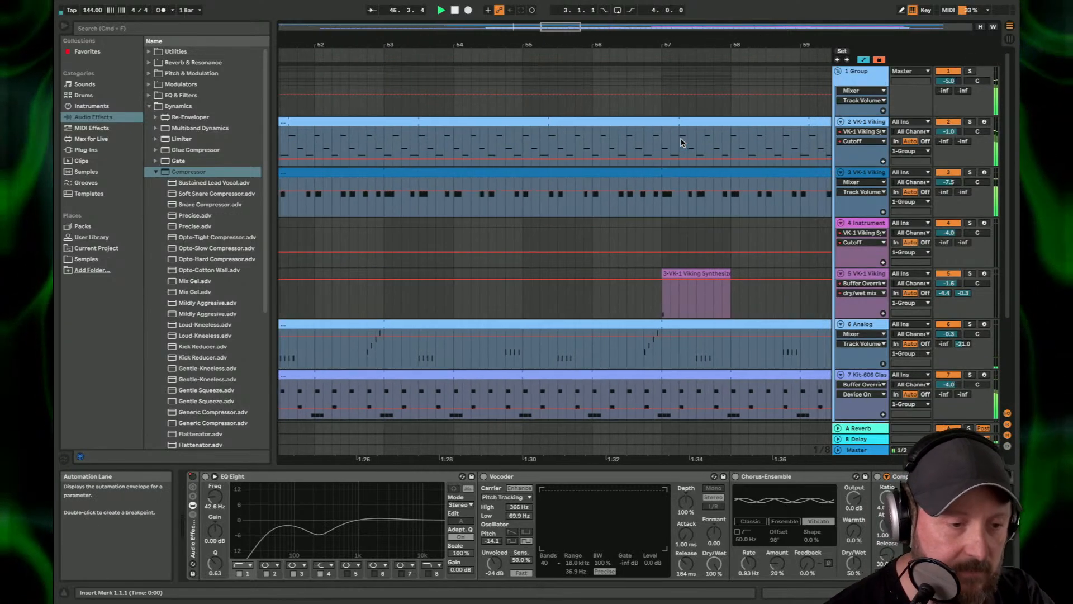
scroll(680, 142, down, 5)
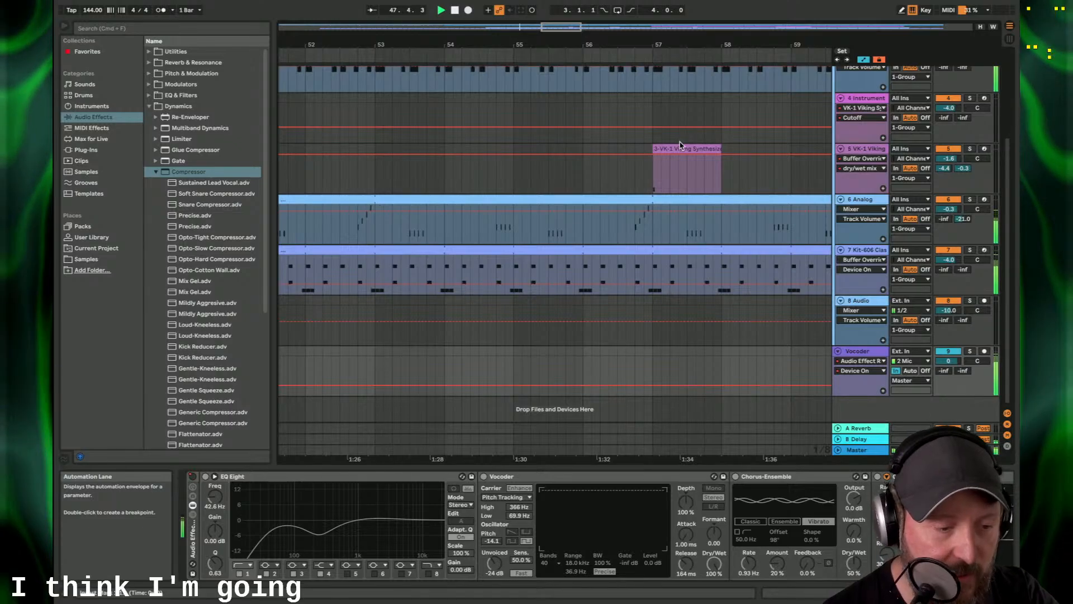
click(654, 271)
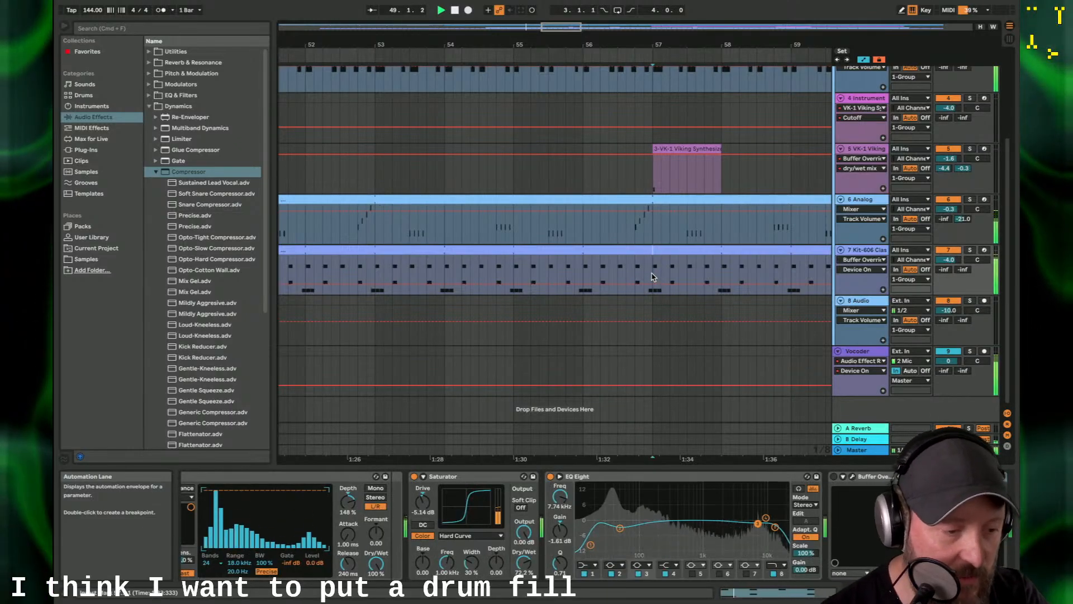
shift+click(583, 272)
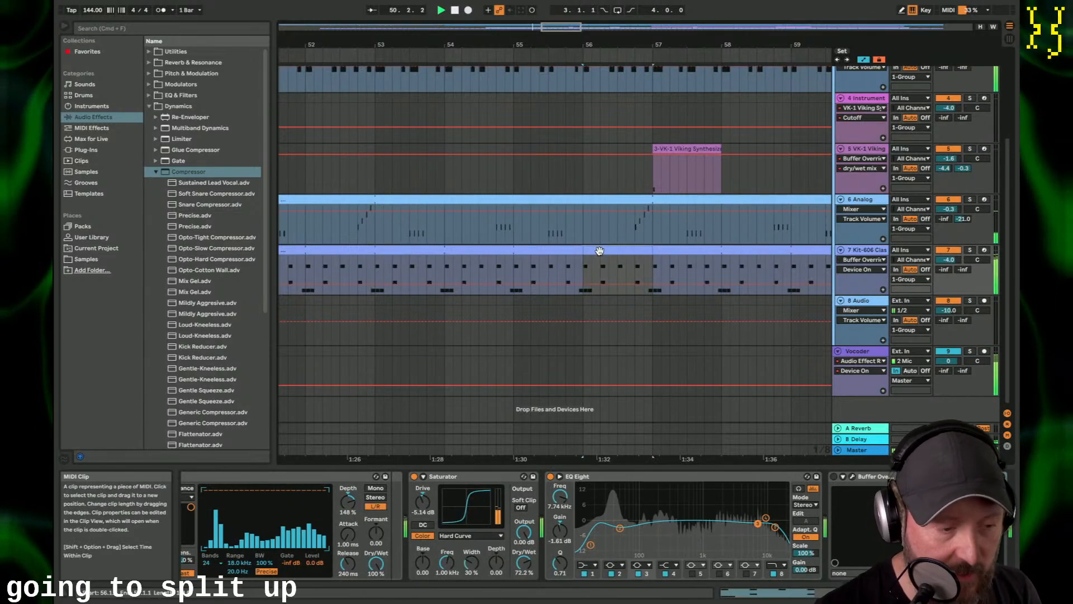
double_click(599, 251)
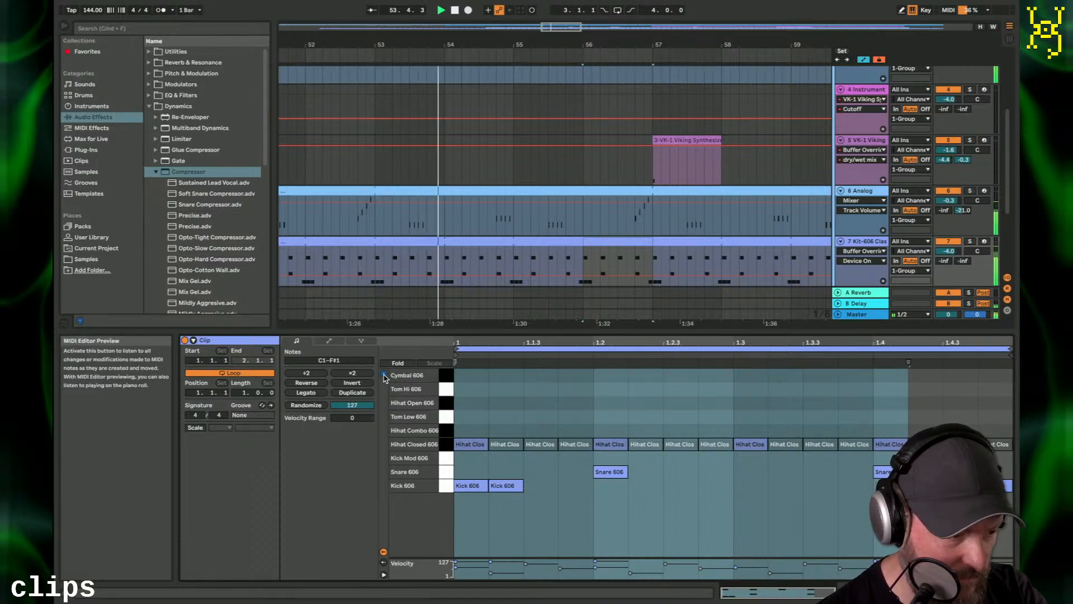
Step: Duplicate the Snare 606 hit on beat 4 of the bar 56 clip three times to make a drum fill
click(888, 471)
key(super+d)
key(super+d)
key(super+d)
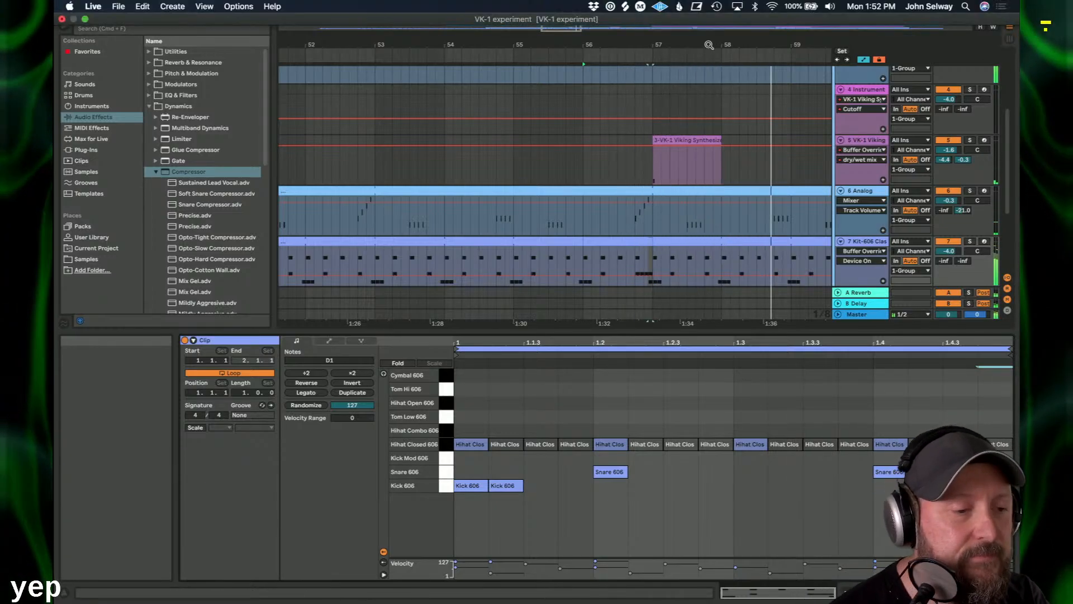
Step: Draw track 2's VK-1 Cutoff automation rising from about bar 57 to bar 65, with a second rise to about 0.25 at bar 73
drag(706, 44, 475, 5)
scroll(553, 136, down, 3)
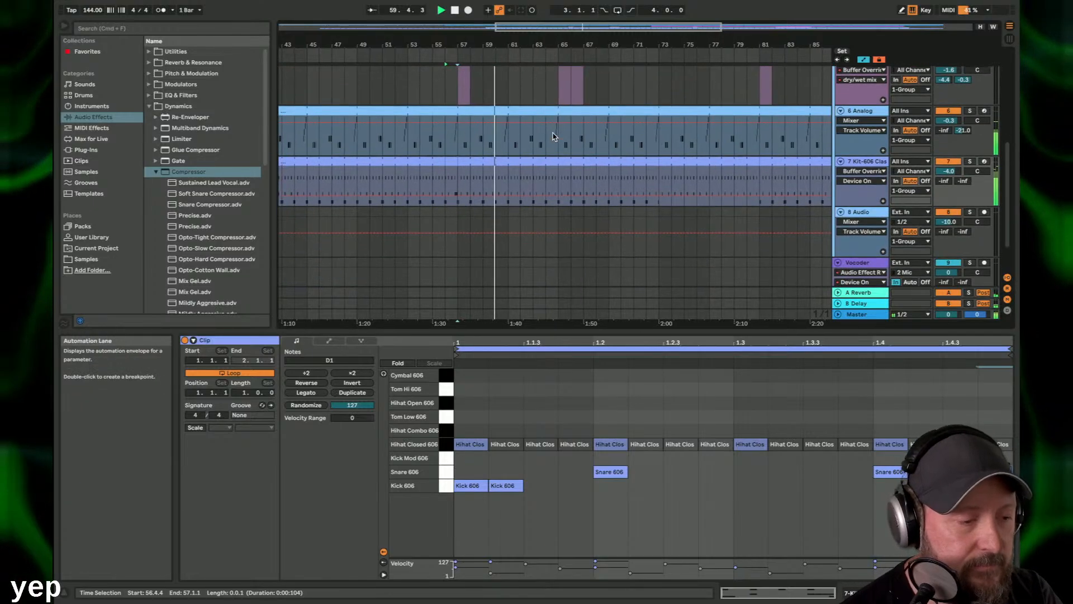
scroll(553, 136, up, 4)
scroll(553, 136, up, 3)
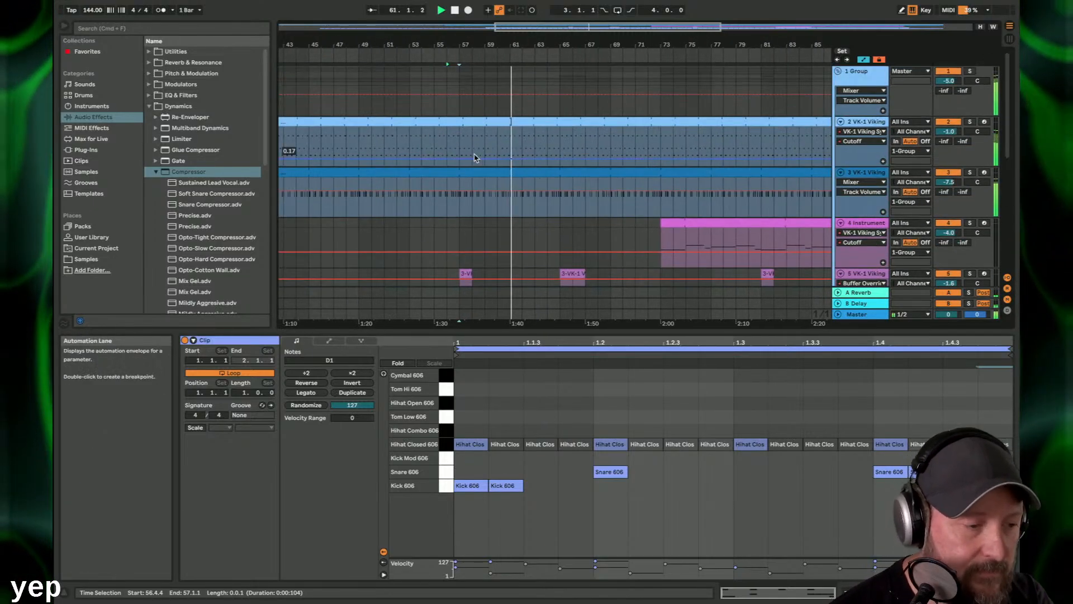
drag(500, 158, 560, 156)
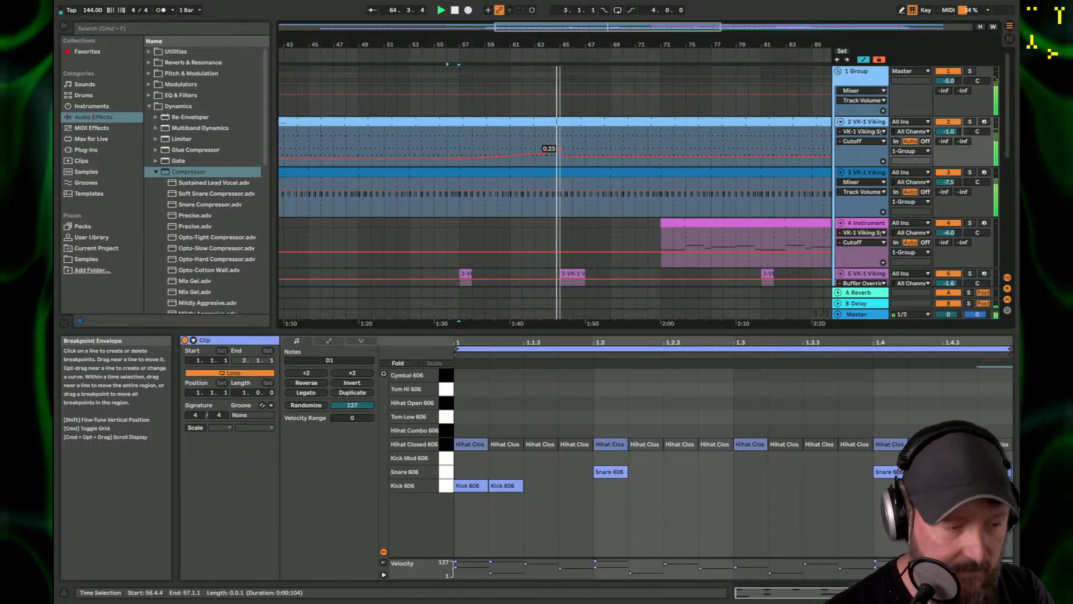
click(660, 151)
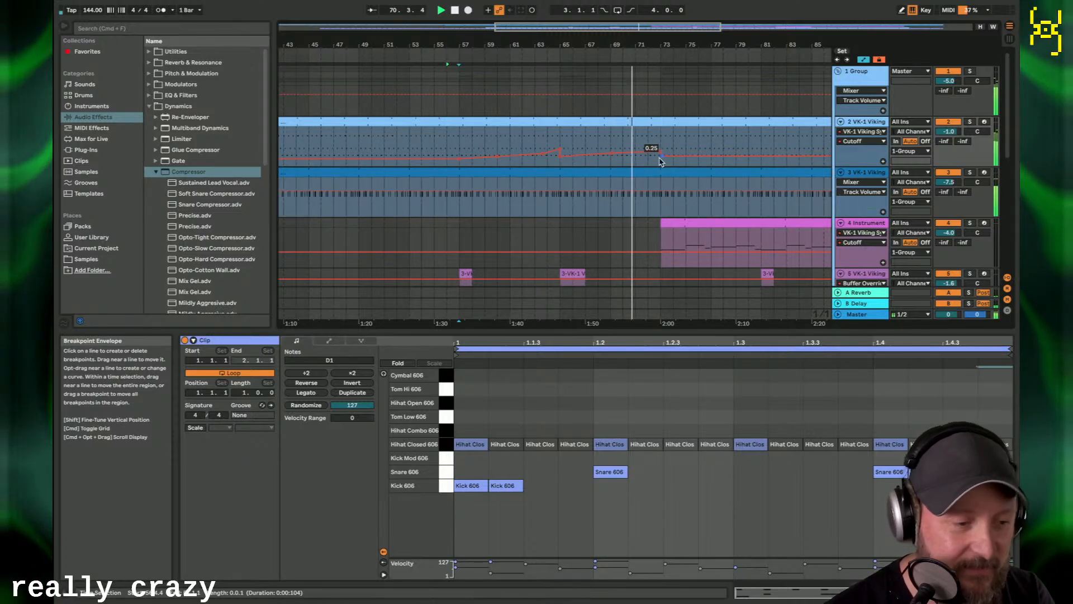
Step: Copy the one-bar drum fill clip from bar 56 of the Kit-606 track to bar 72
scroll(661, 157, down, 5)
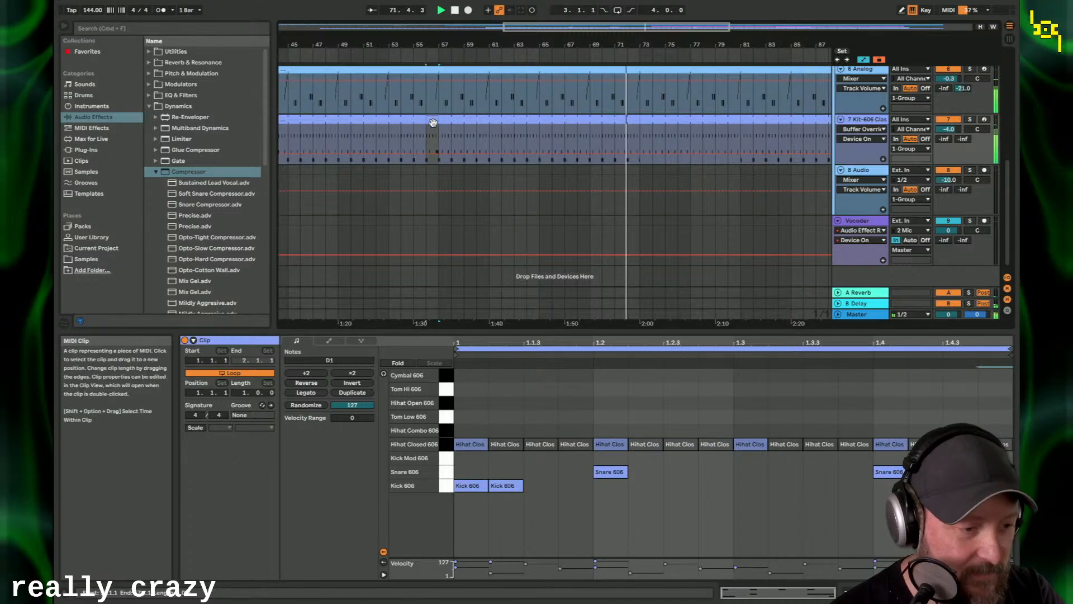
click(632, 139)
click(630, 140)
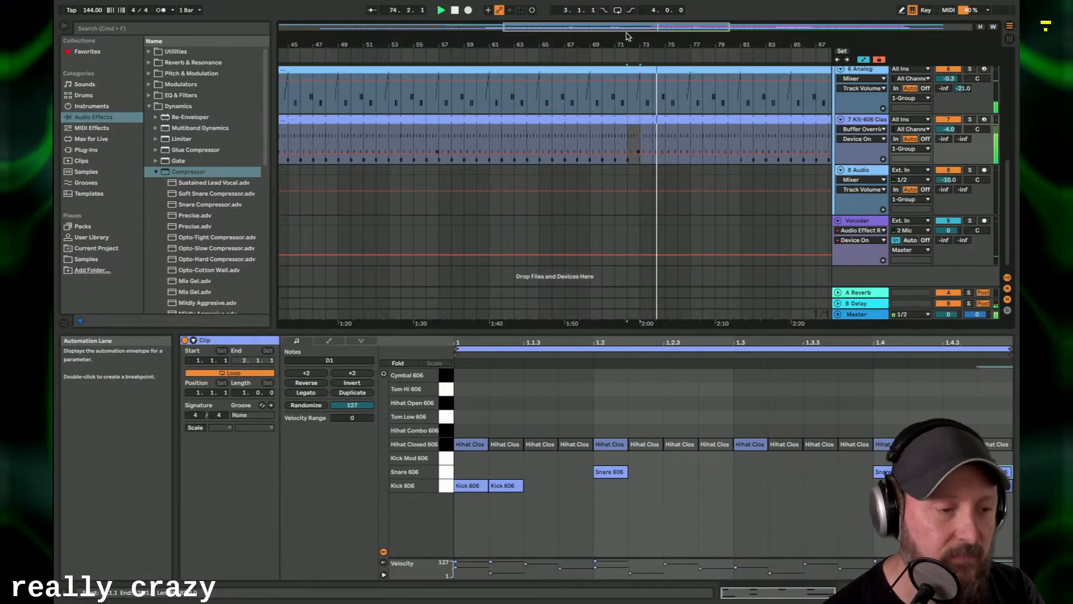
Step: Stop playback and split the Analog track's clip at bar 73
drag(628, 36, 564, 13)
scroll(588, 104, up, 1)
scroll(588, 104, up, 3)
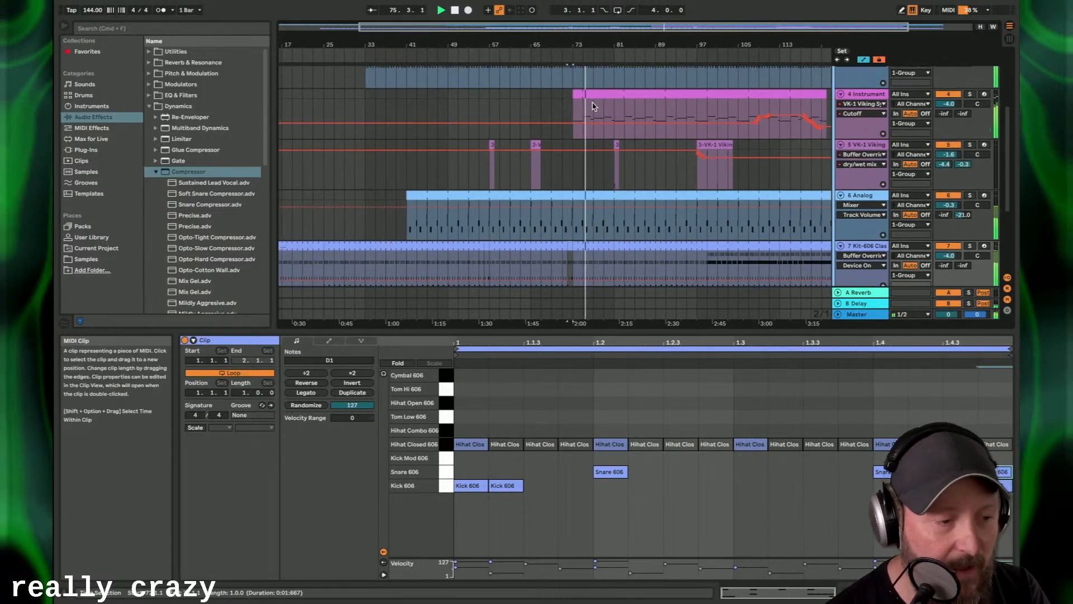
scroll(595, 235, down, 1)
scroll(594, 234, up, 4)
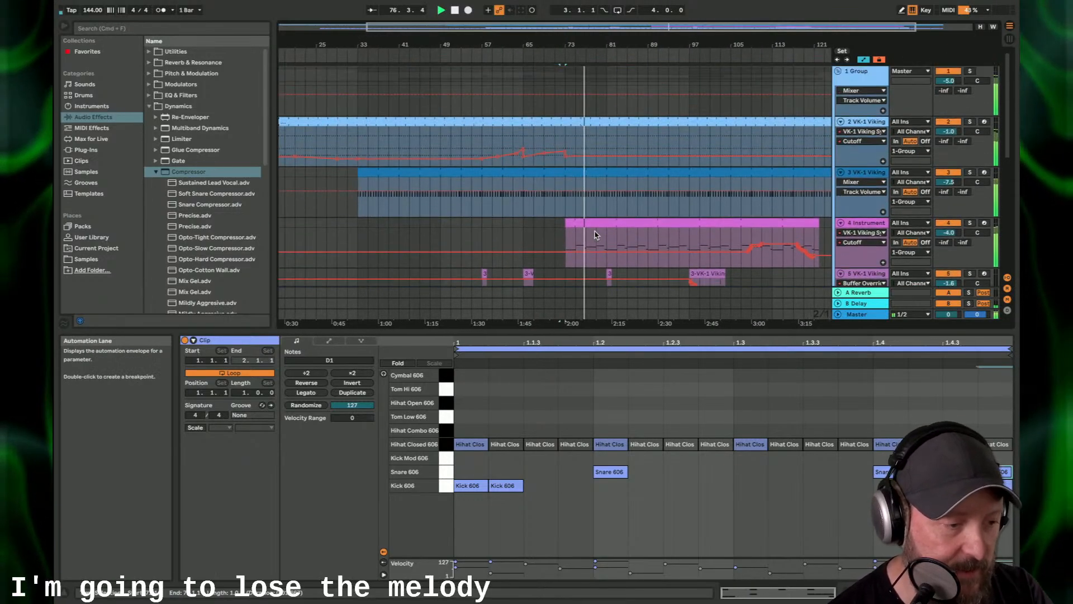
scroll(595, 234, down, 1)
scroll(595, 233, down, 3)
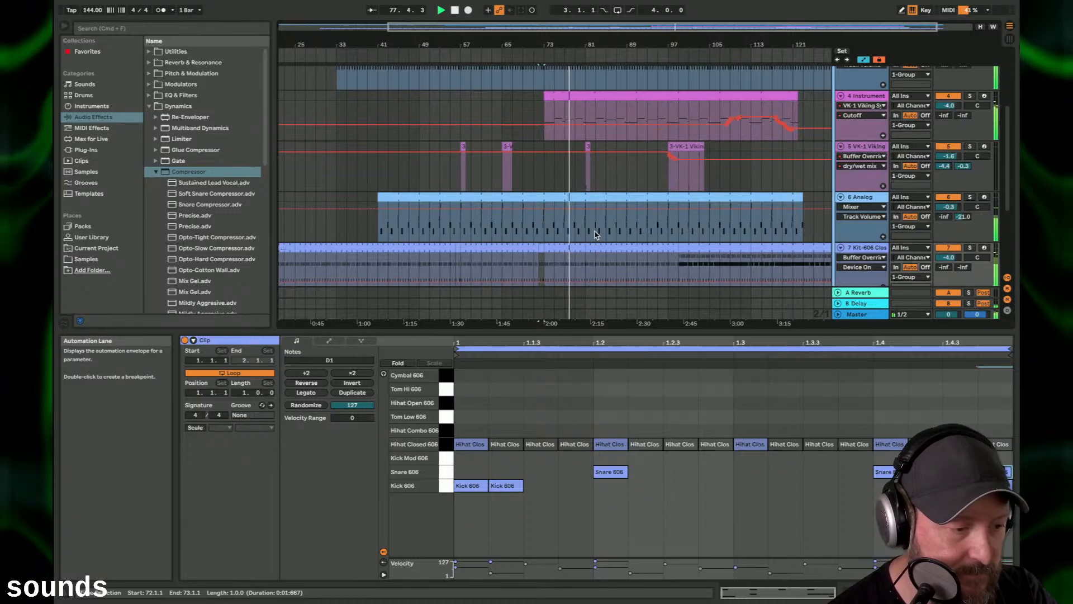
key(space)
right_click(592, 231)
click(550, 231)
click(545, 234)
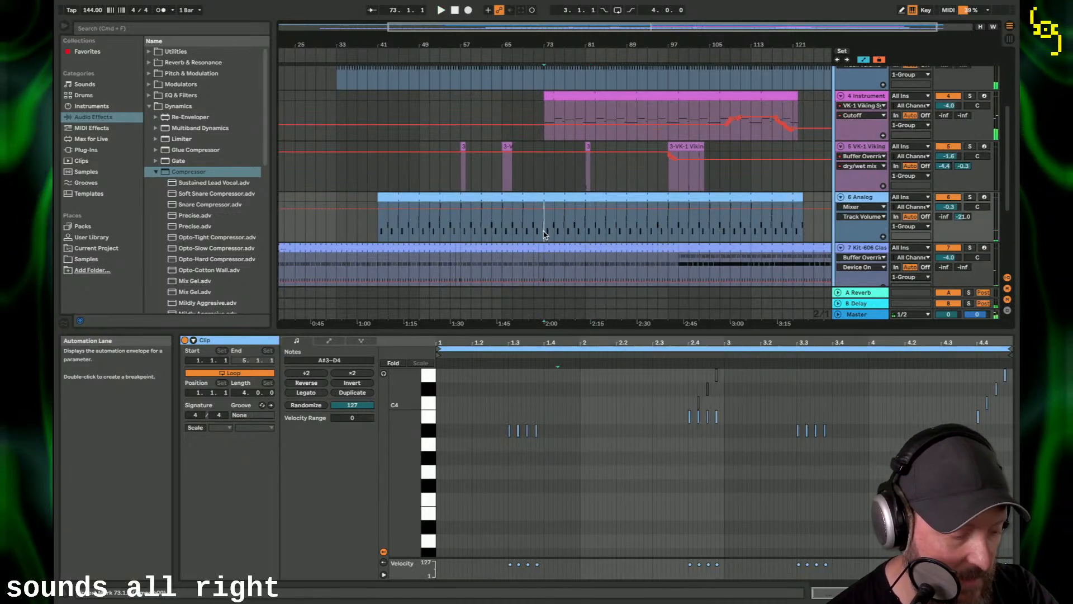
Step: Audition the passage into bar 73 with the Analog clip from bar 73 onward deactivated, and reactivate that clip
click(574, 197)
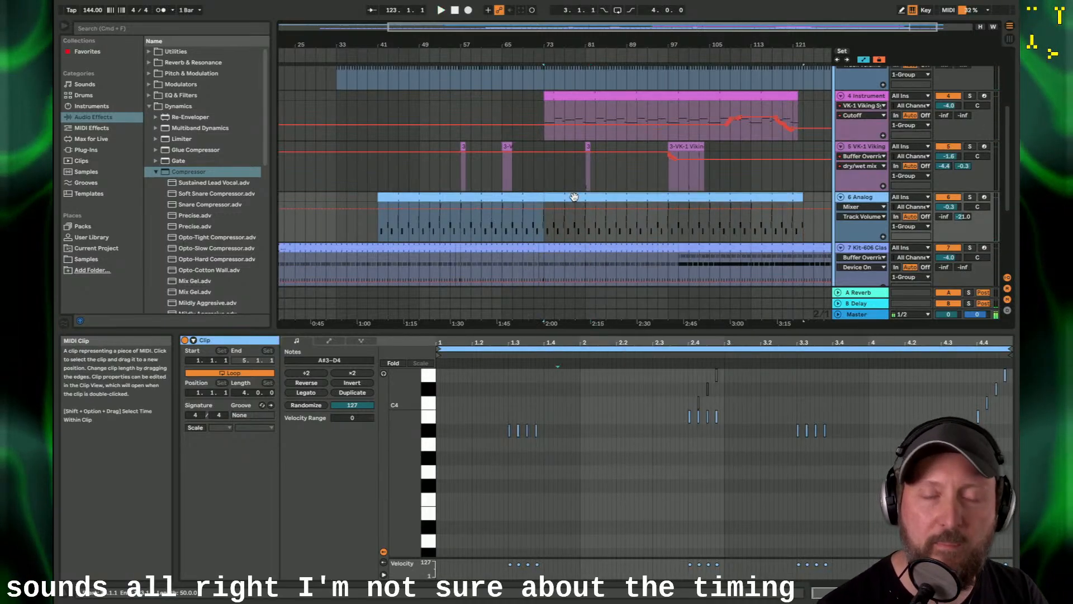
key(0)
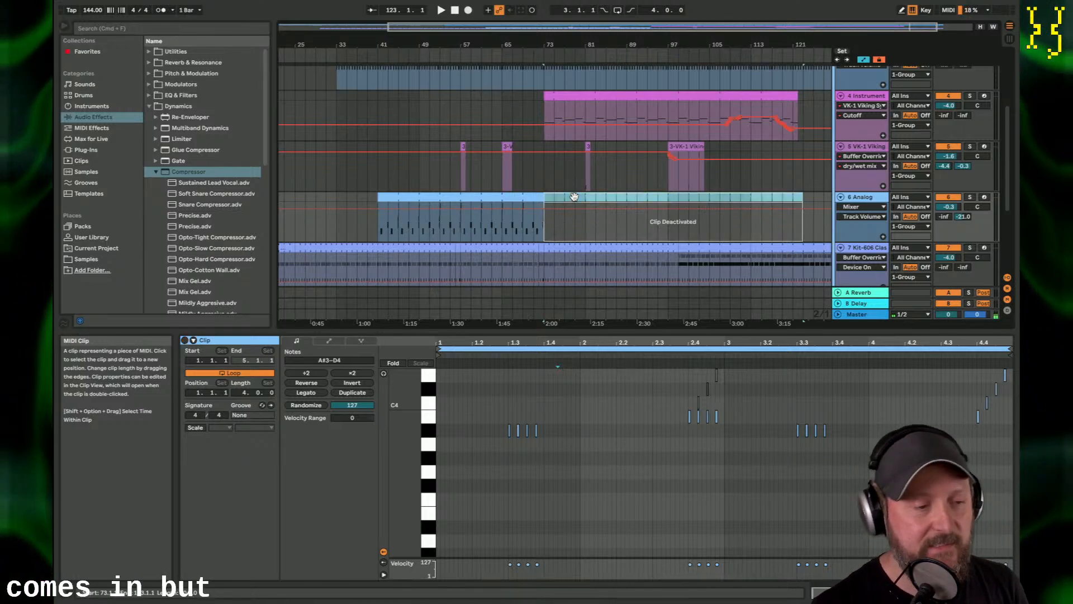
click(498, 54)
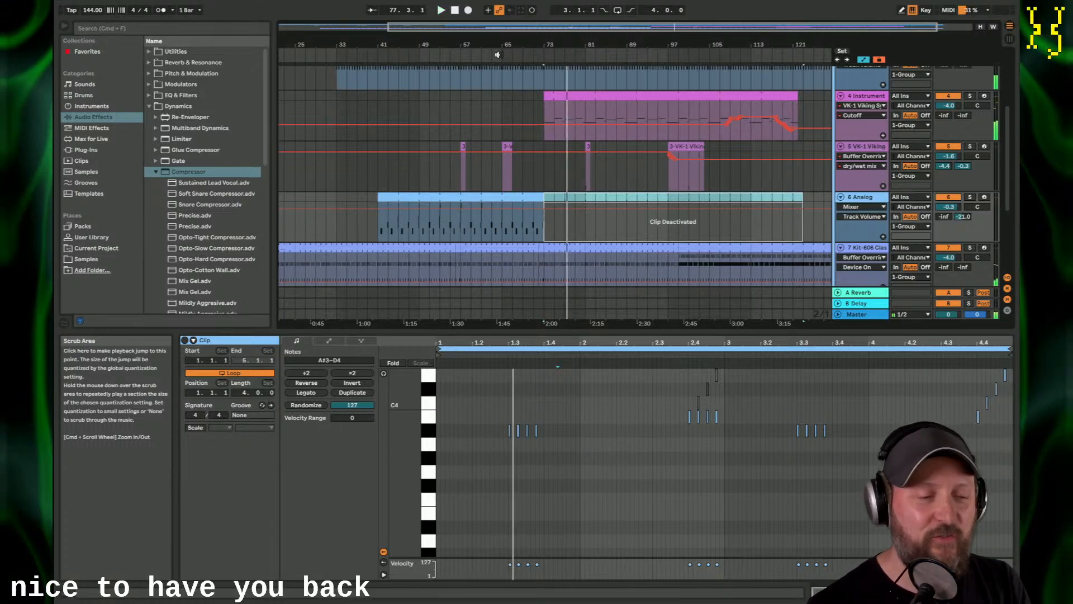
key(0)
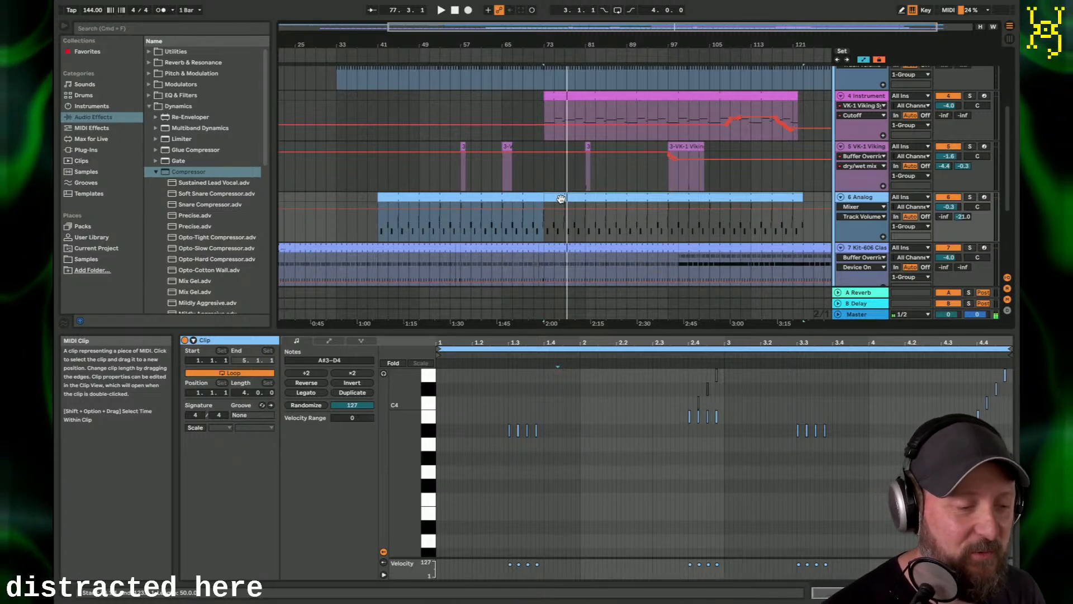
Step: Switch the Vocoder track's Audio Effect Rack on briefly and turn it off again
drag(541, 41, 540, 45)
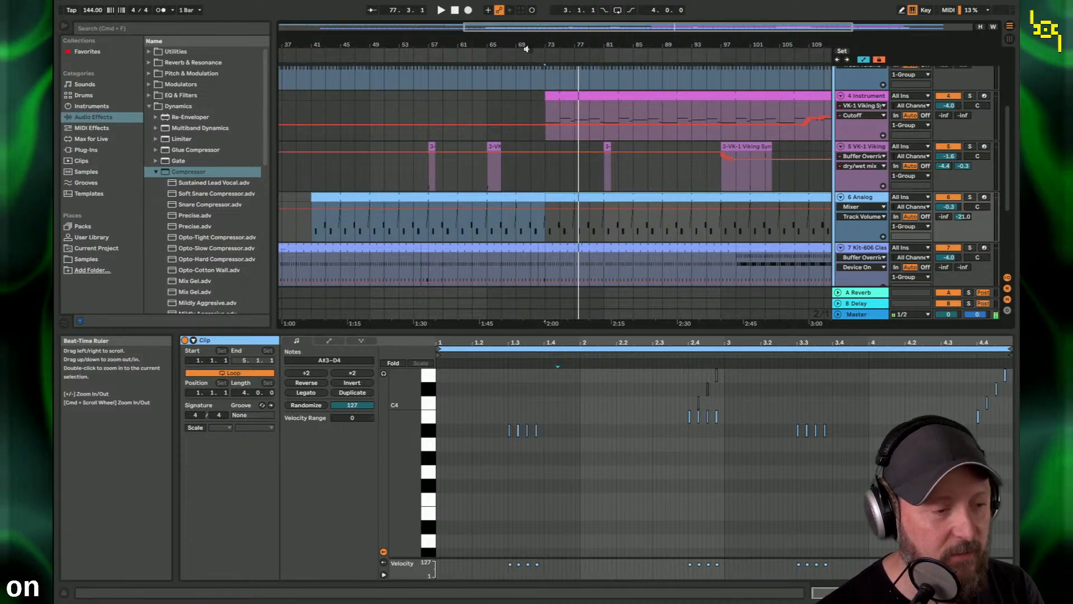
drag(536, 45, 490, 45)
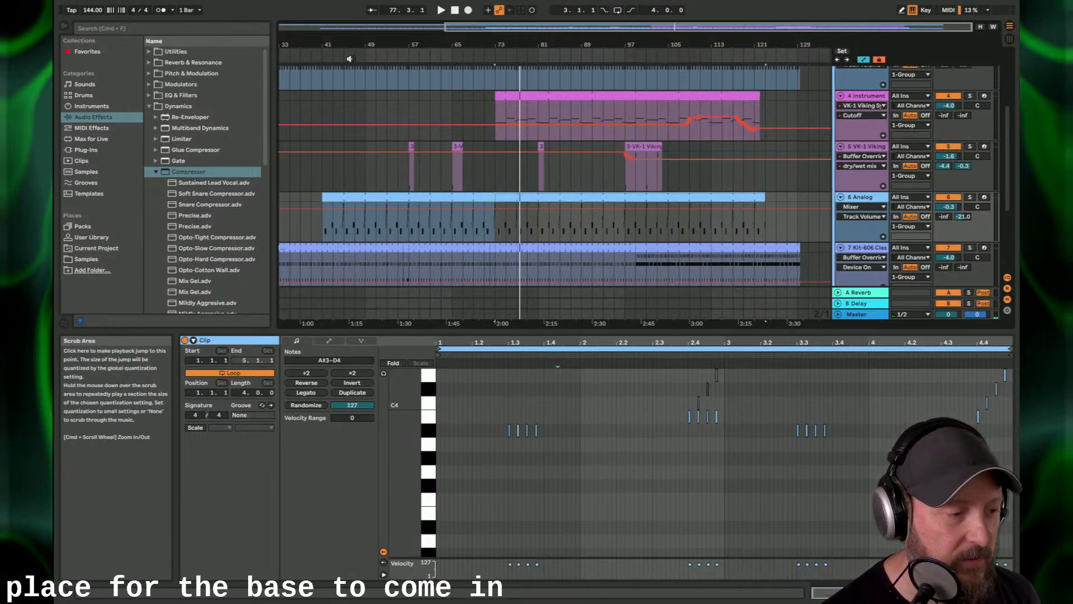
drag(340, 42, 486, 41)
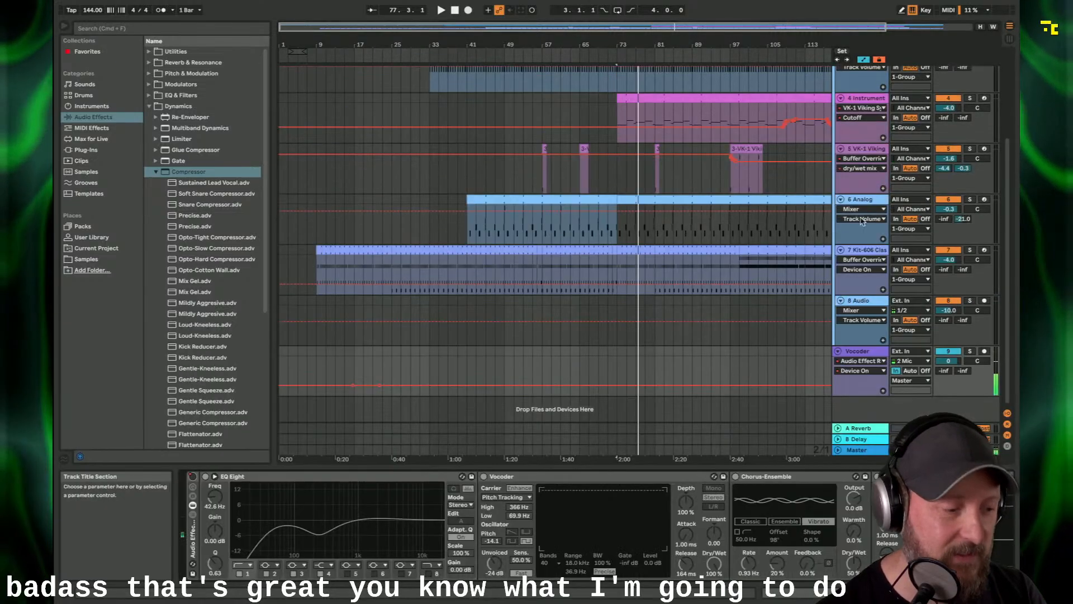
click(192, 476)
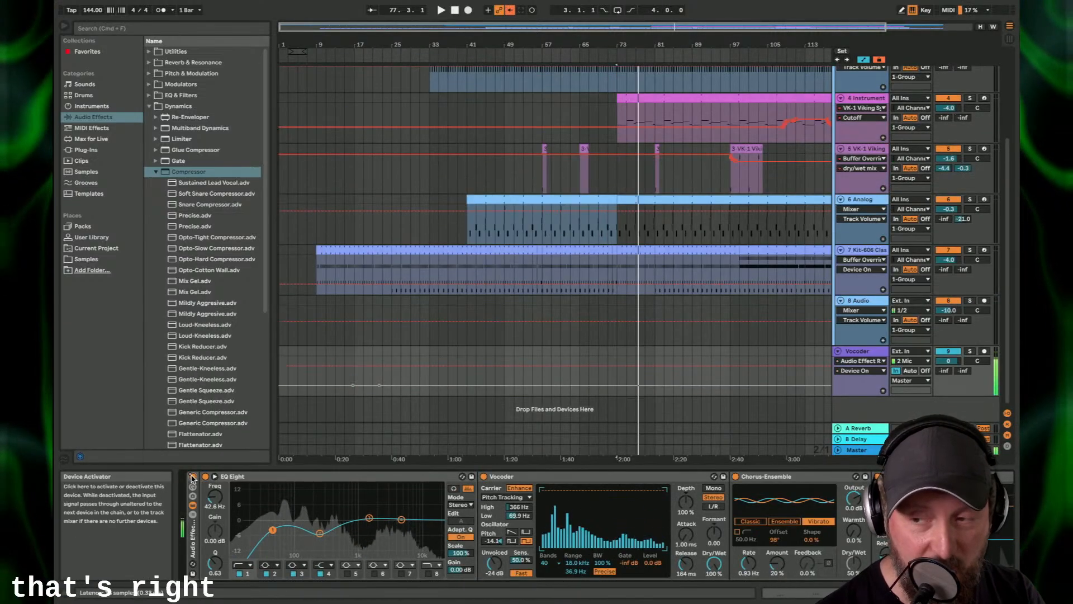
click(192, 477)
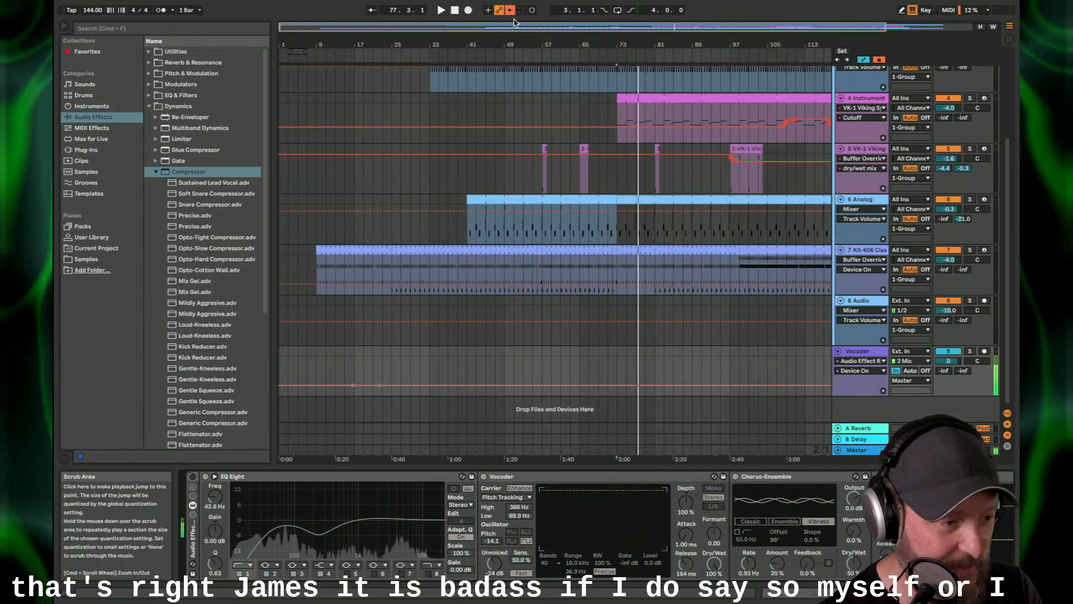
Step: Play the arrangement from the beginning and show the Master track's devices
click(455, 10)
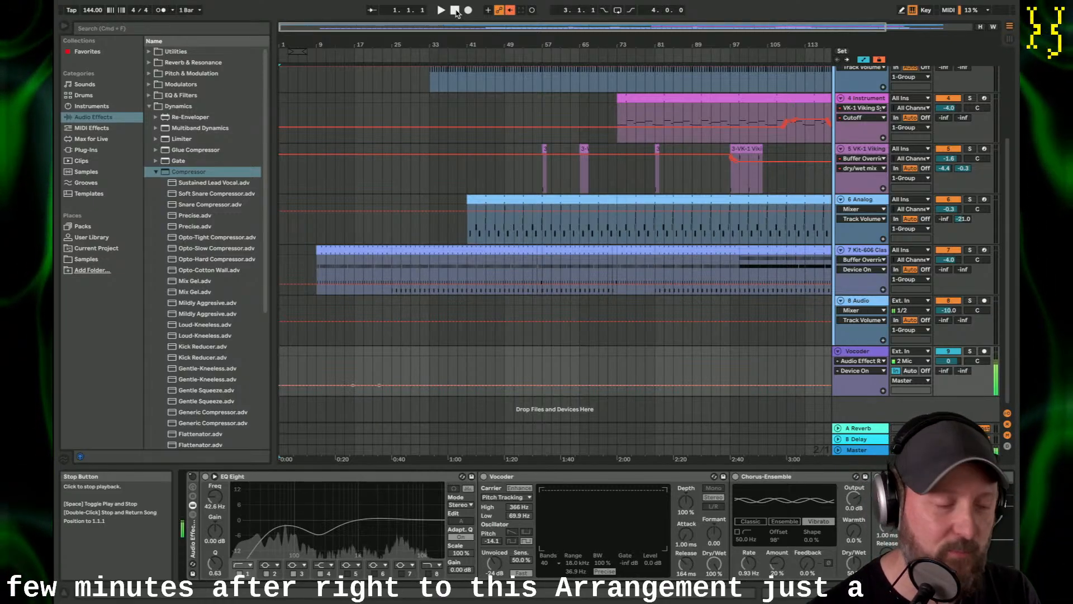
key(space)
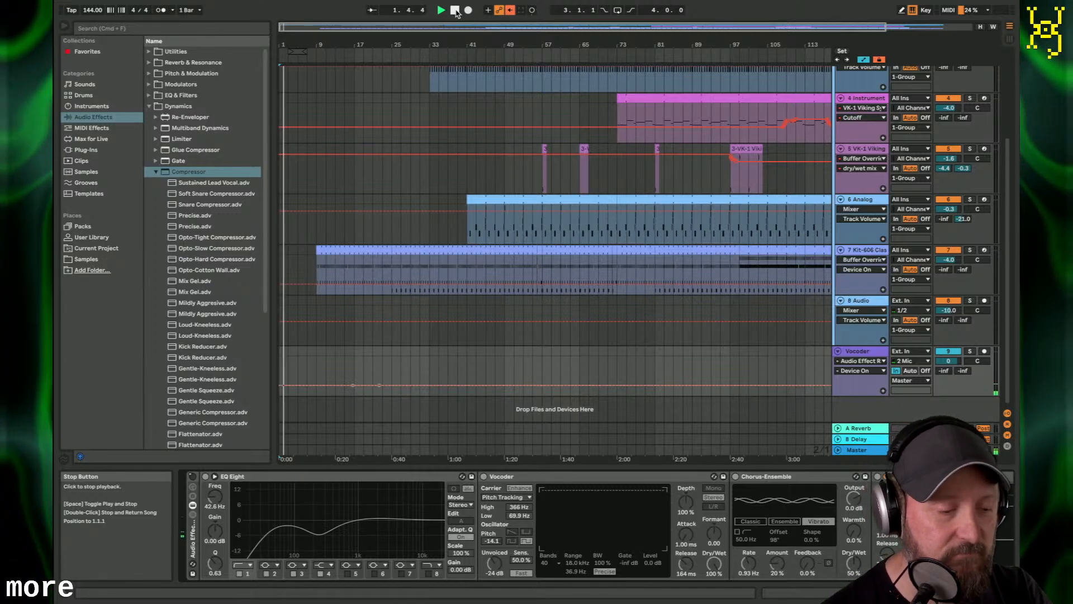
click(867, 450)
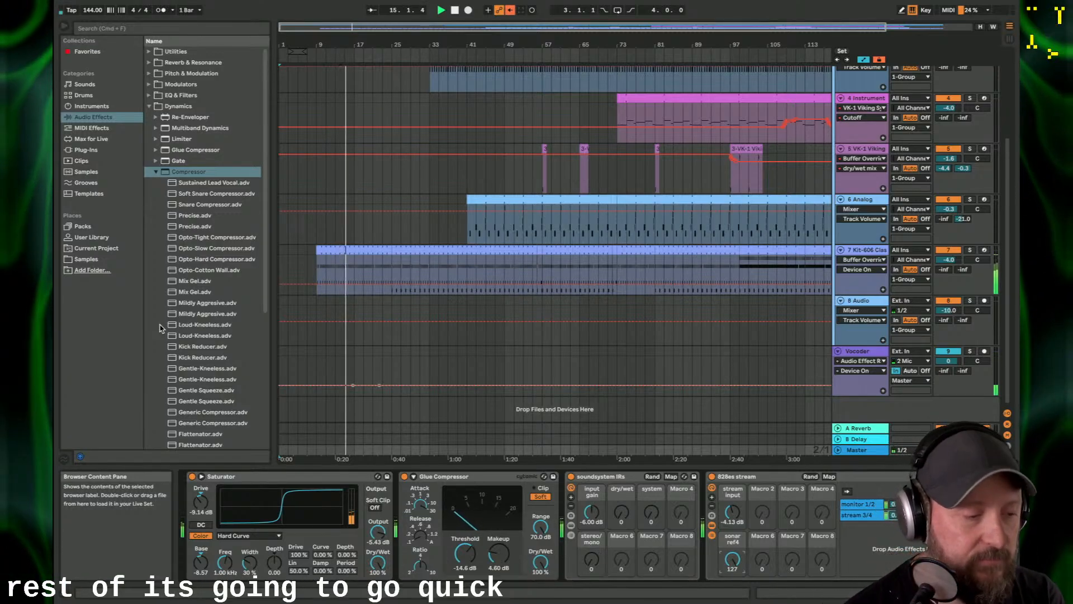
Step: Activate Buffer Override on the Kit-606 track and set its dry/wet mix to 33%
click(861, 250)
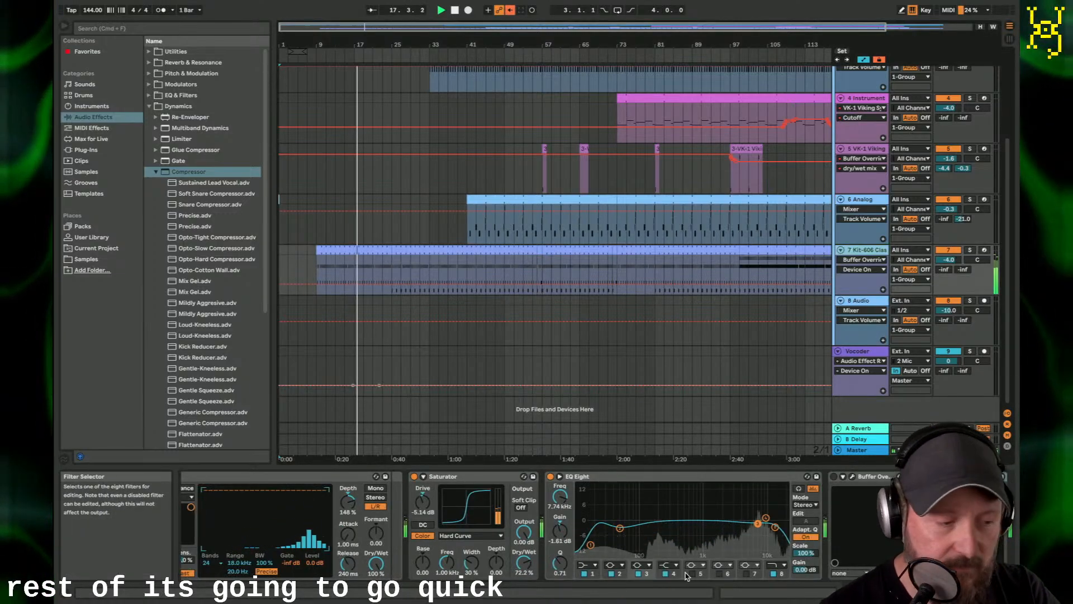
click(834, 476)
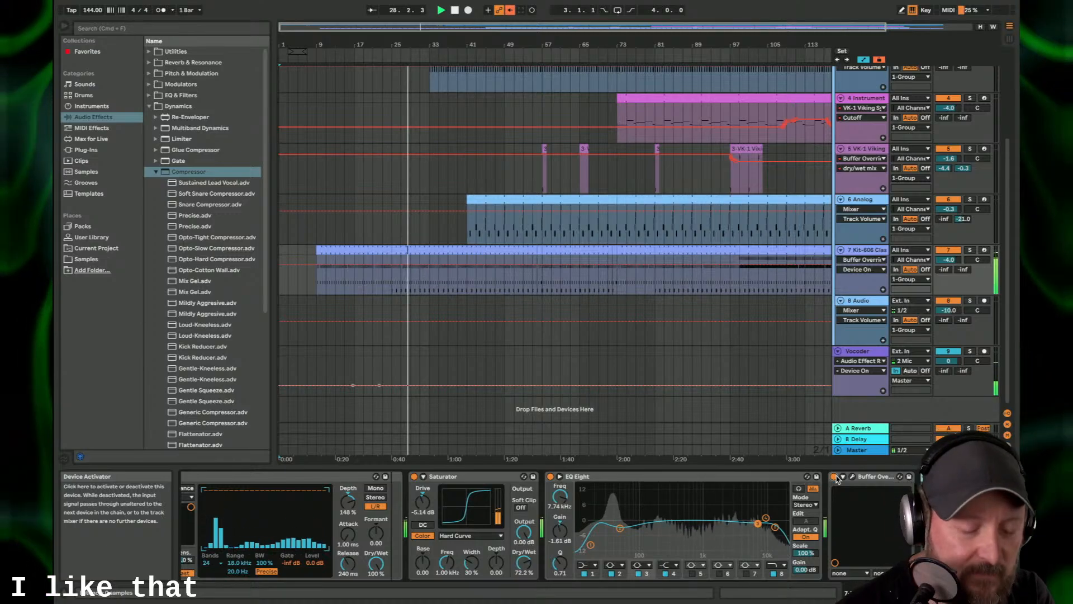
click(851, 476)
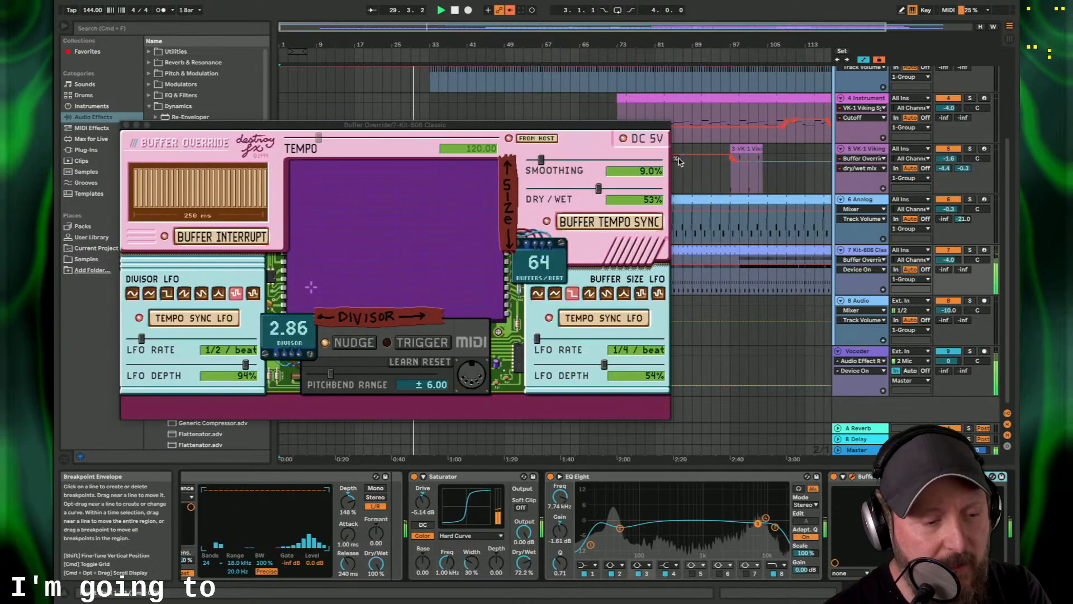
drag(599, 189, 572, 190)
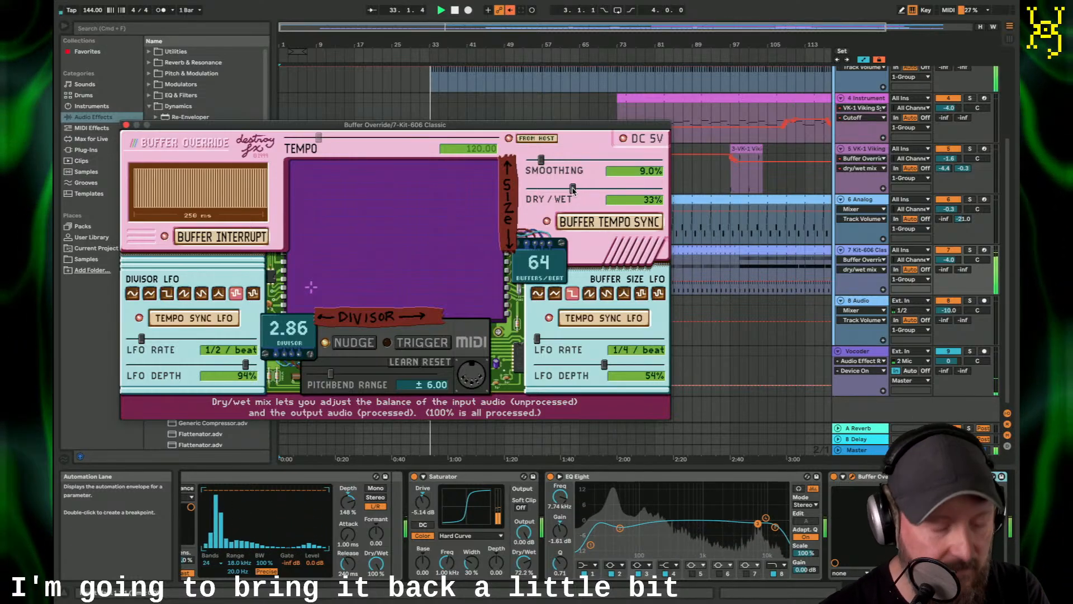
click(127, 124)
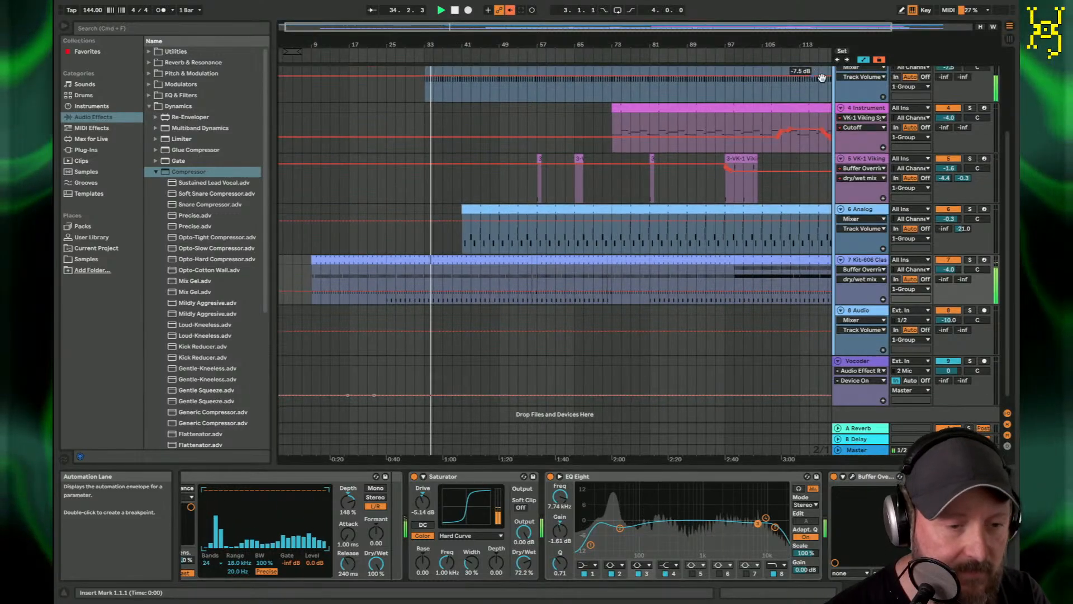
Step: Set the track volume of the track 3 VK-1 Viking to -6.5 dB
scroll(816, 75, up, 5)
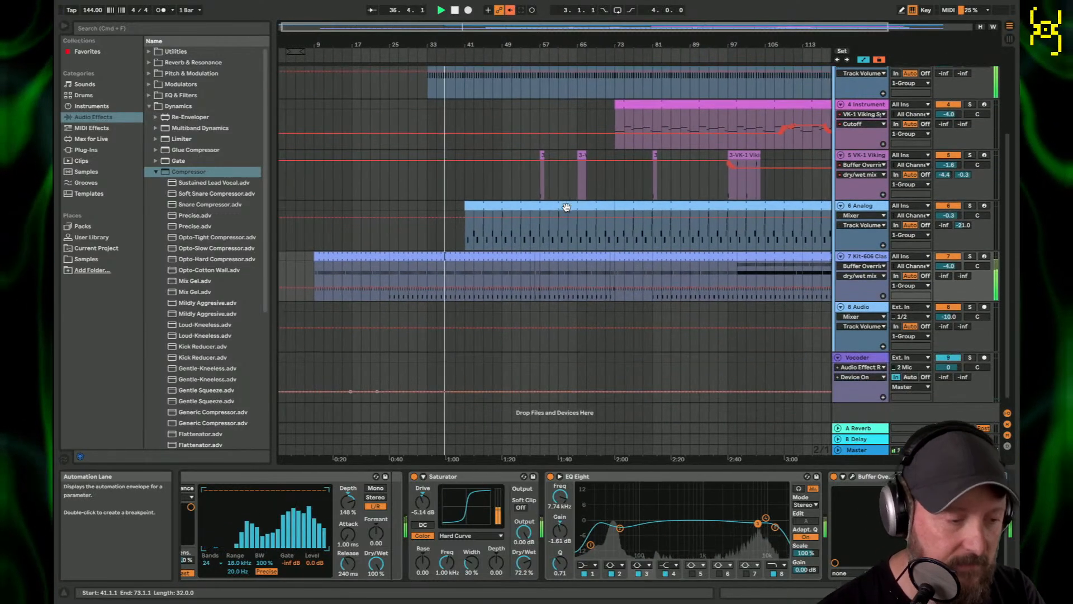
scroll(566, 208, down, 4)
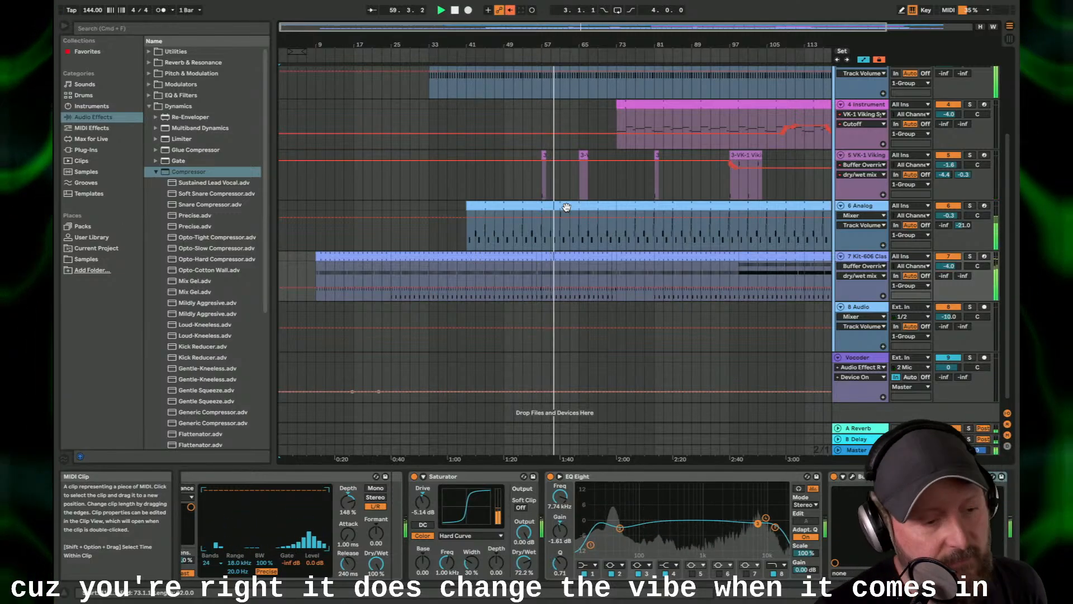
Step: Deactivate the track 4 Instrument Rack's melody clip that starts at bar 73
scroll(548, 182, right, 3)
scroll(548, 182, up, 1)
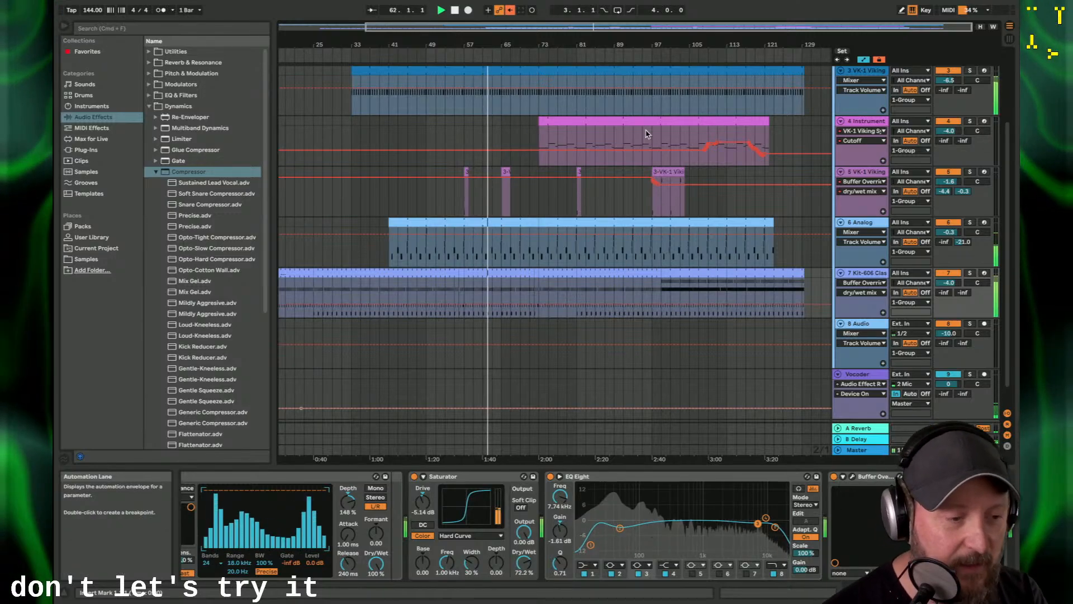
click(678, 124)
key(0)
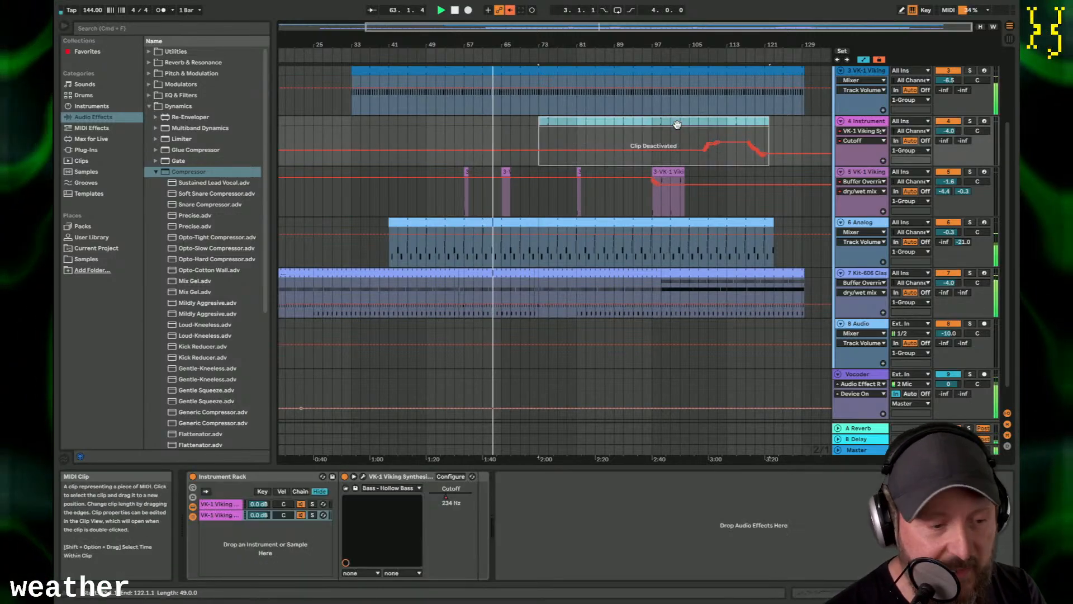
Step: Extend the start of the Kit-606 track's fast hi-hat clip back to bar 73
click(664, 276)
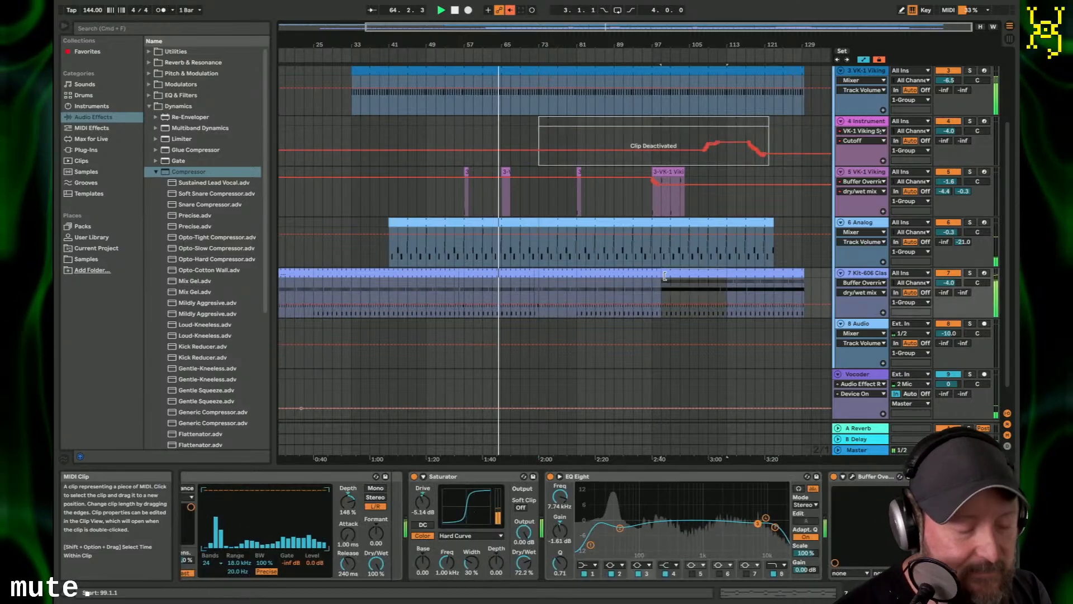
drag(664, 276, 539, 278)
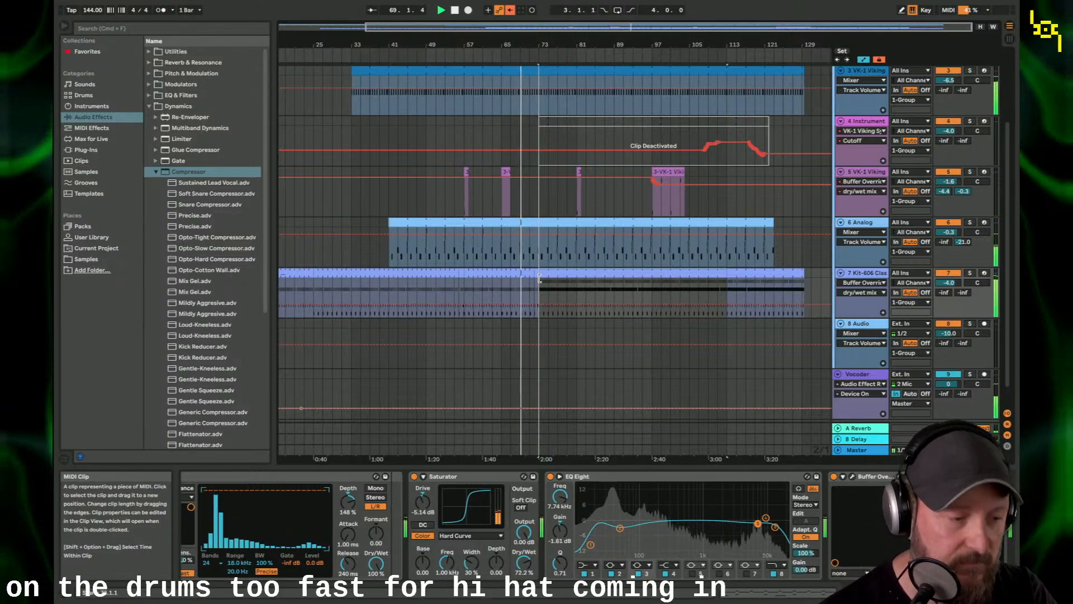
Step: Raise track 2's VK-1 Cutoff automation slightly at the end of its rise into bar 73
drag(540, 45, 541, 101)
scroll(558, 257, up, 4)
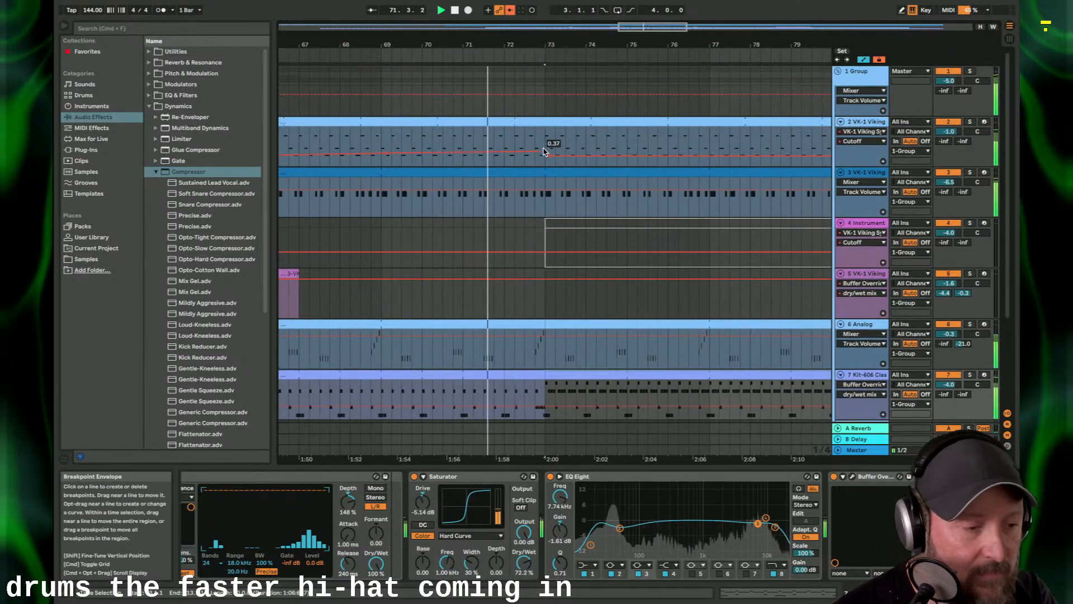
drag(545, 151, 545, 150)
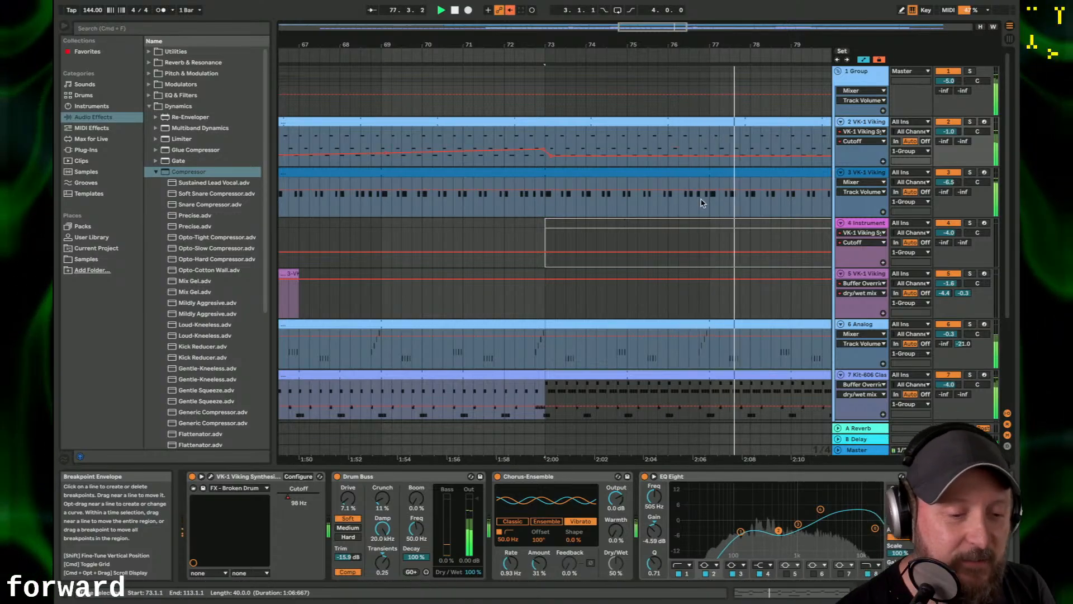
Step: Turn on the Vocoder track's Audio Effect Rack for a spoken passage and deactivate it again
scroll(702, 202, down, 5)
click(857, 352)
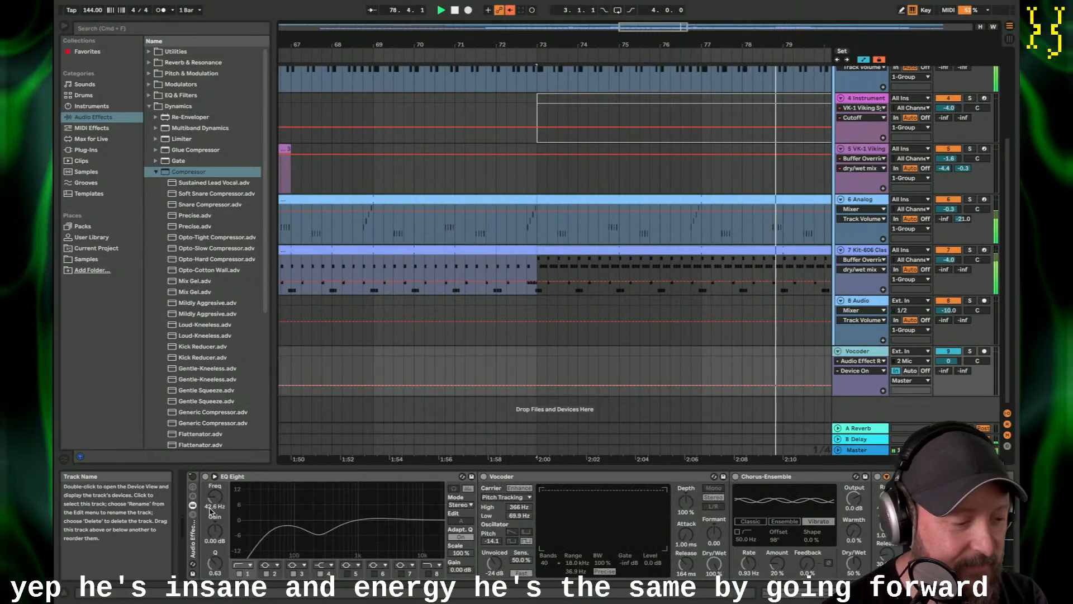
click(192, 476)
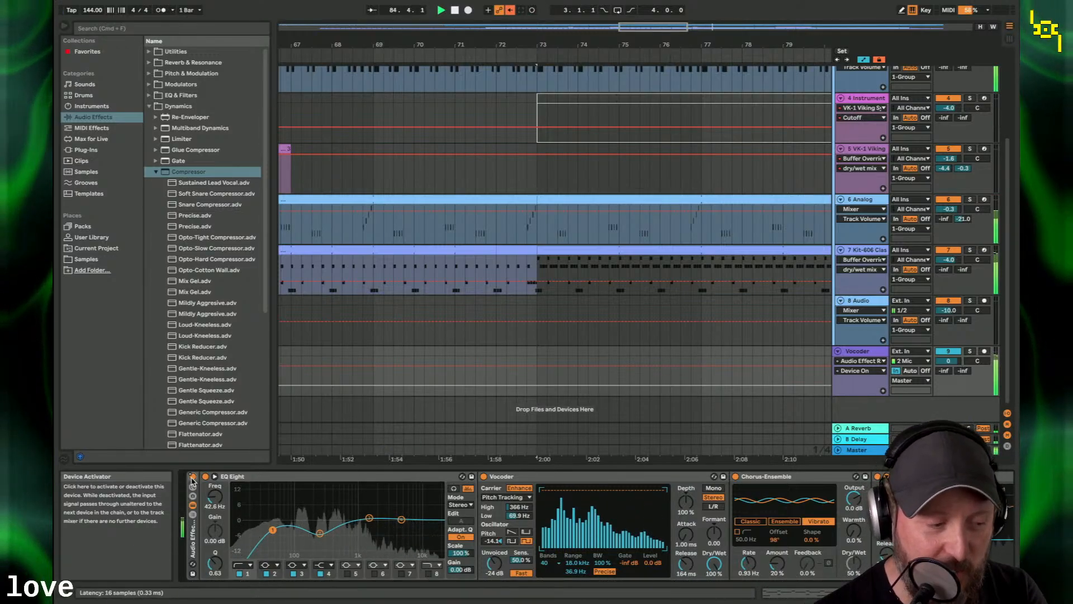
click(193, 477)
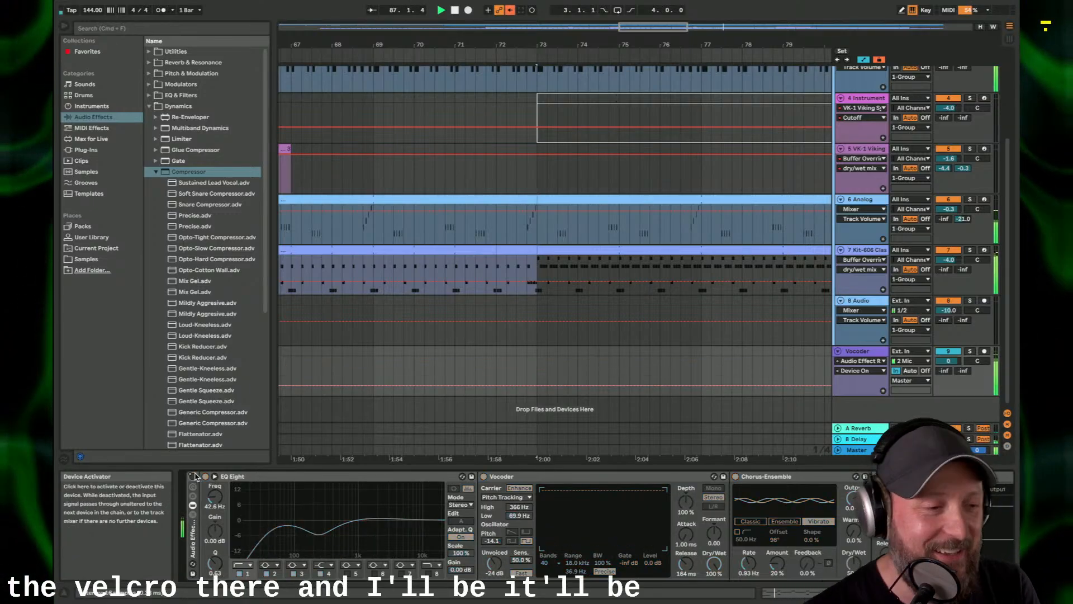
drag(500, 43, 500, 7)
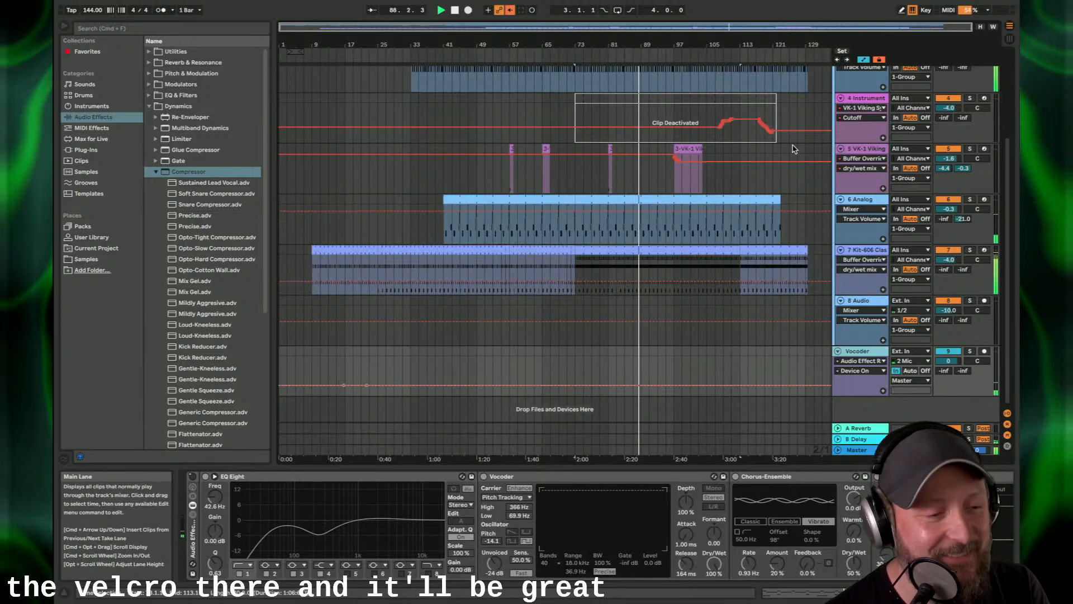
Step: Shape track 2's VK-1 Cutoff automation into a steeper rise from bar 93 to bar 97
scroll(755, 199, up, 5)
drag(658, 159, 673, 144)
drag(677, 44, 670, 84)
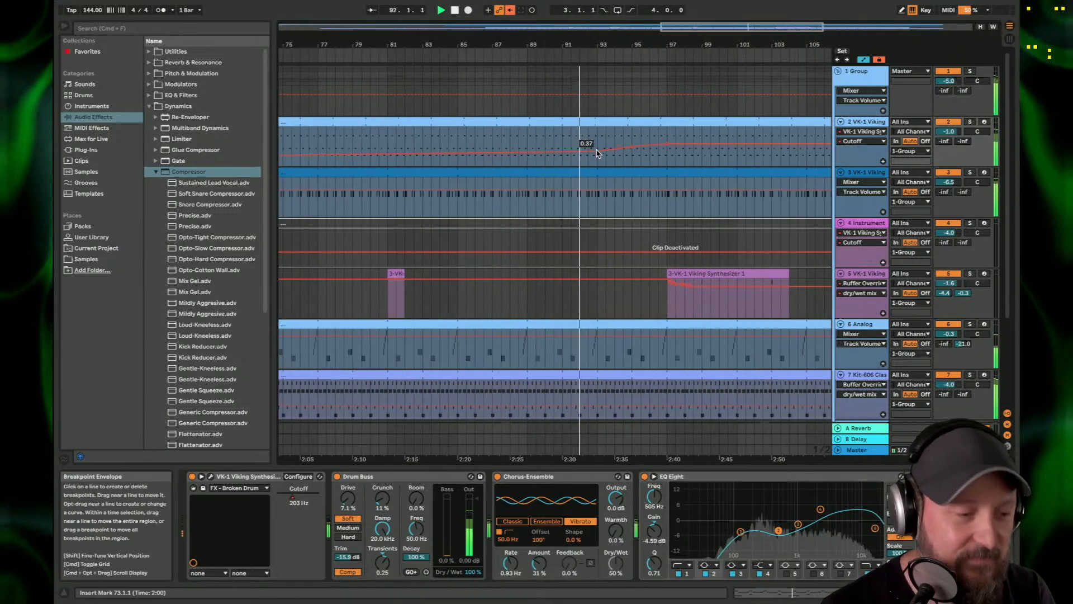
Step: Place a Kit-606 session clip without the fast hi-hats at bar 97 of its arrangement track and extend it to bar 123
drag(666, 44, 590, 18)
scroll(609, 190, down, 1)
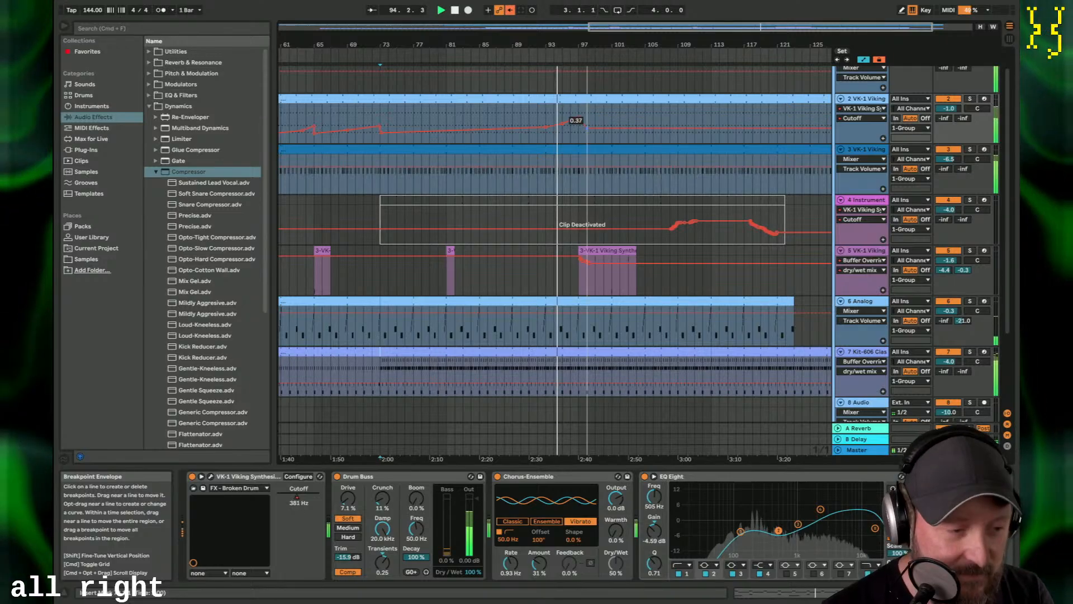
scroll(579, 194, down, 2)
scroll(578, 194, up, 1)
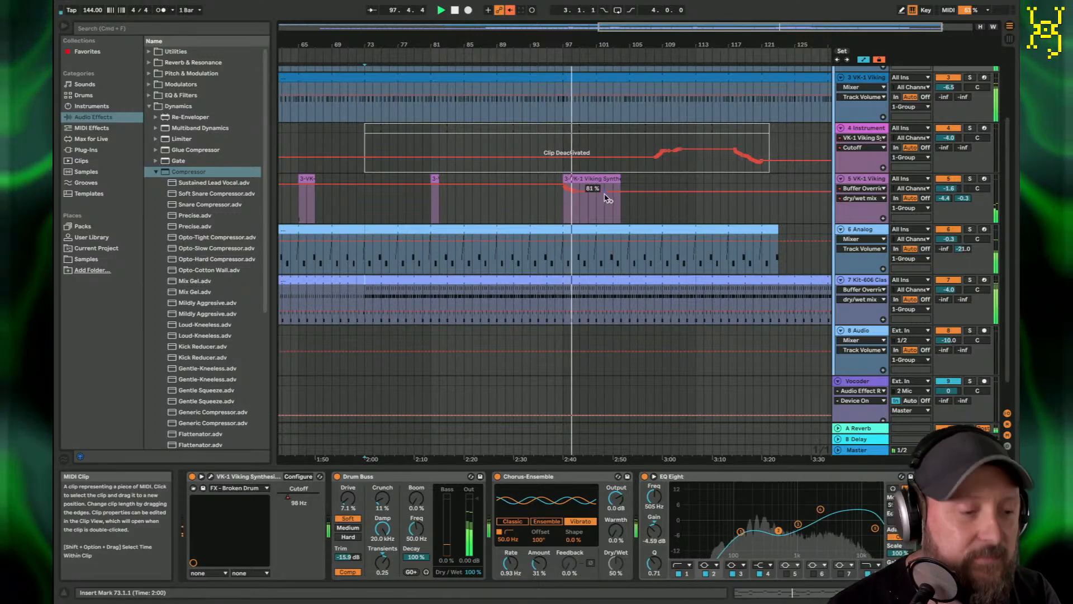
click(563, 295)
key(Tab)
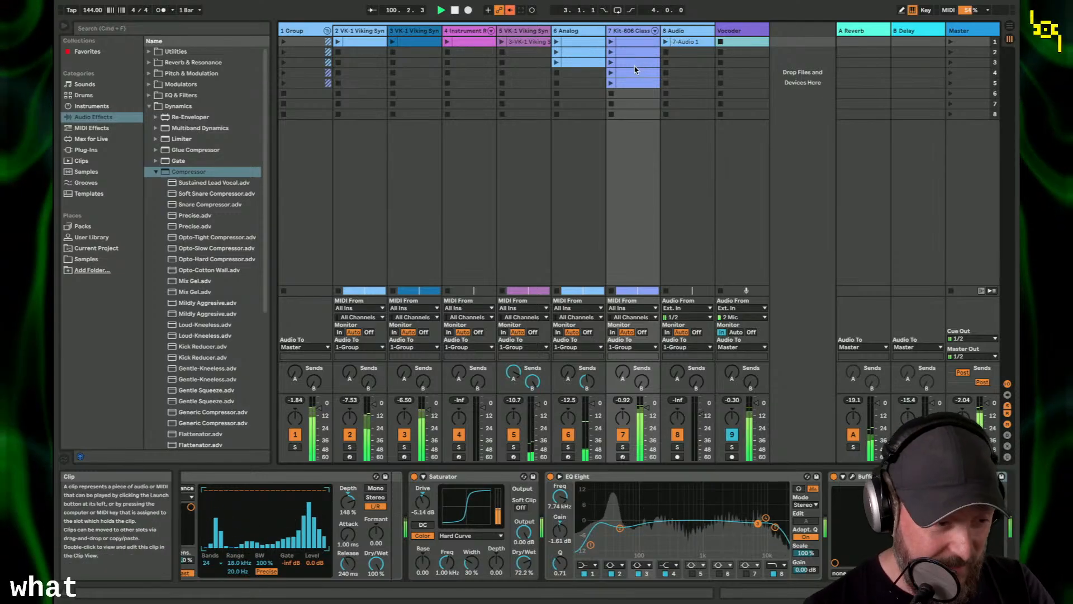
key(Tab)
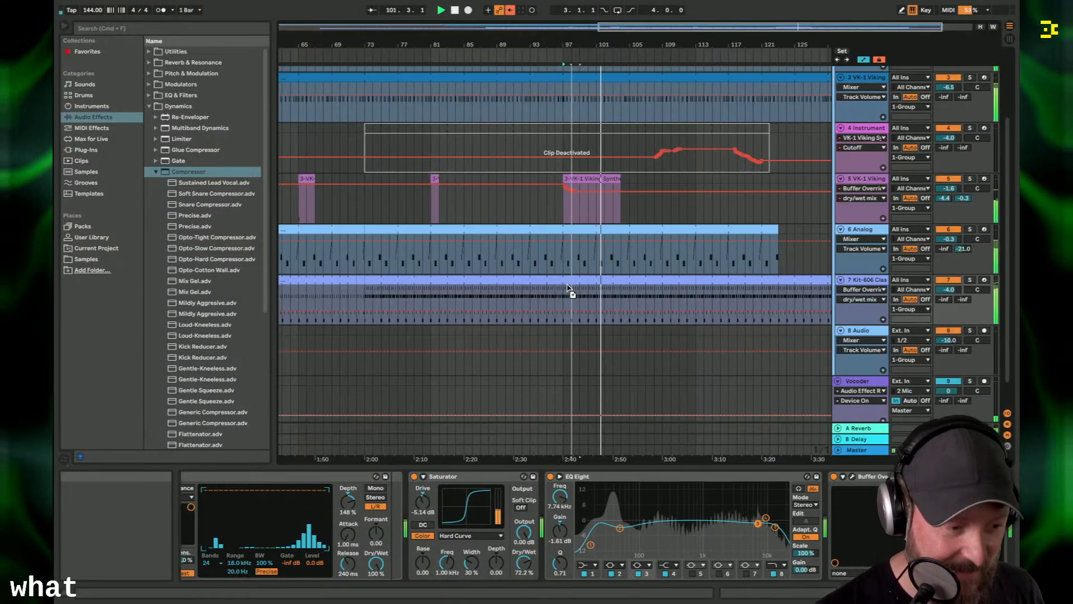
drag(575, 281, 781, 289)
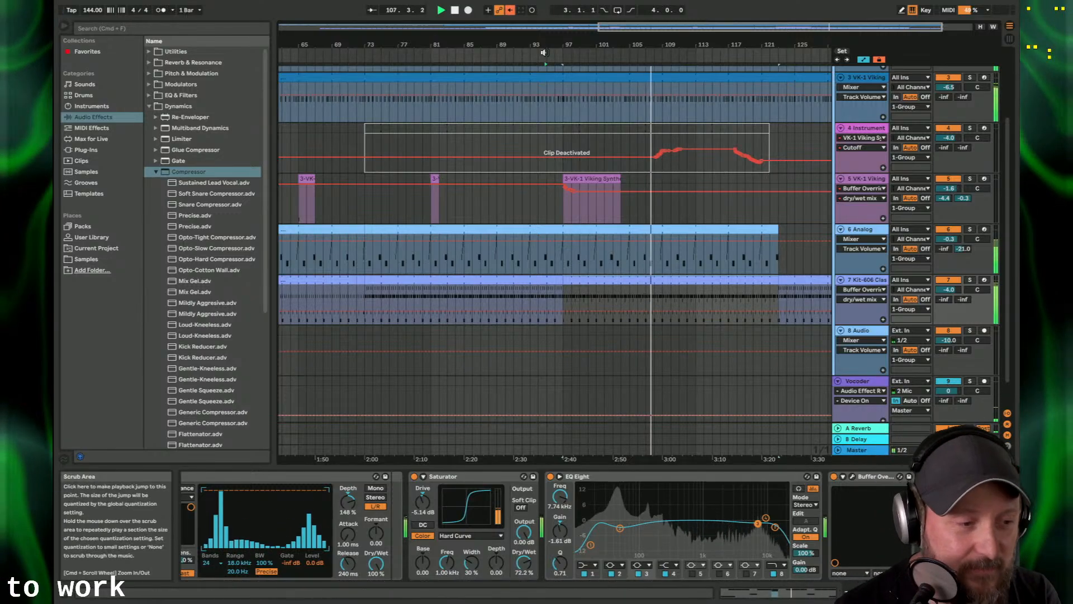
Step: Shorten the track 5 VK-1 clip at bar 97 to two bars and close the Buffer Override window
drag(565, 45, 566, 49)
click(599, 196)
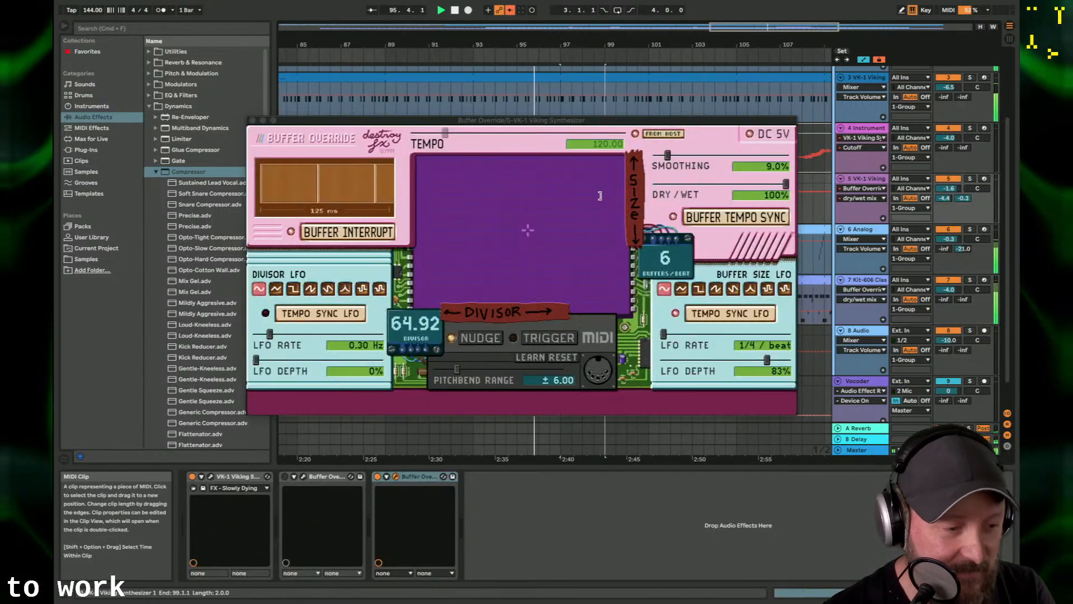
click(252, 120)
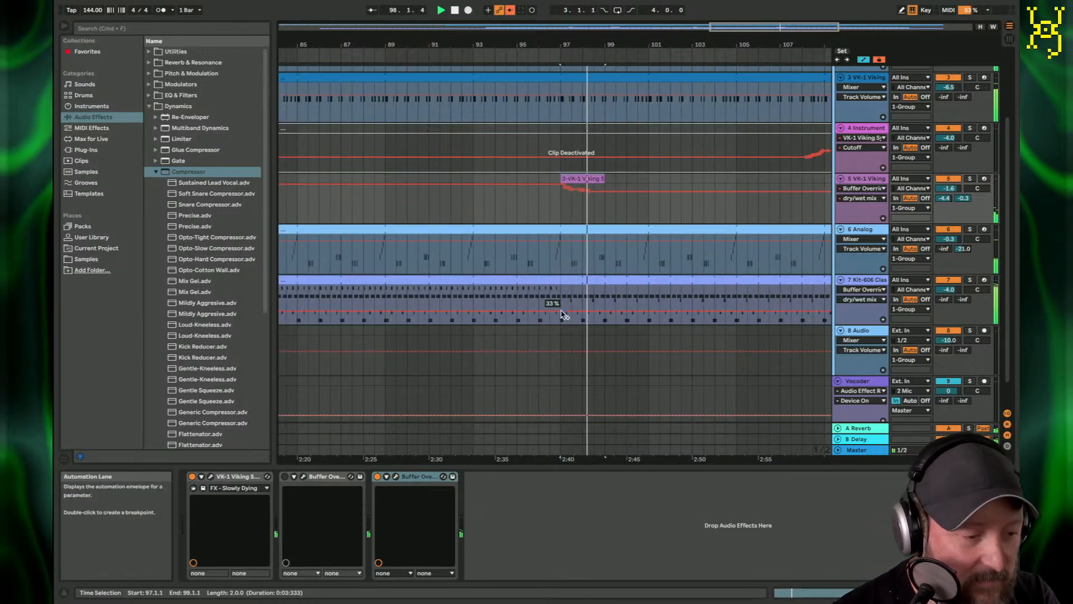
Step: Split the Analog clip at bar 97 and deactivate its remaining part up to bar 123
drag(572, 38, 571, 12)
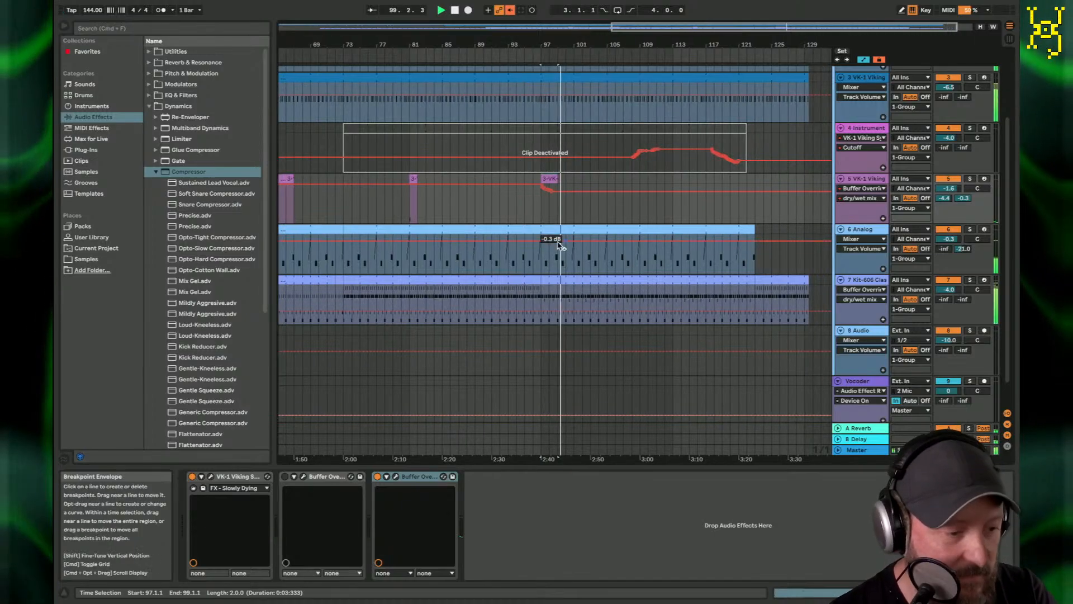
click(545, 265)
click(587, 226)
key(0)
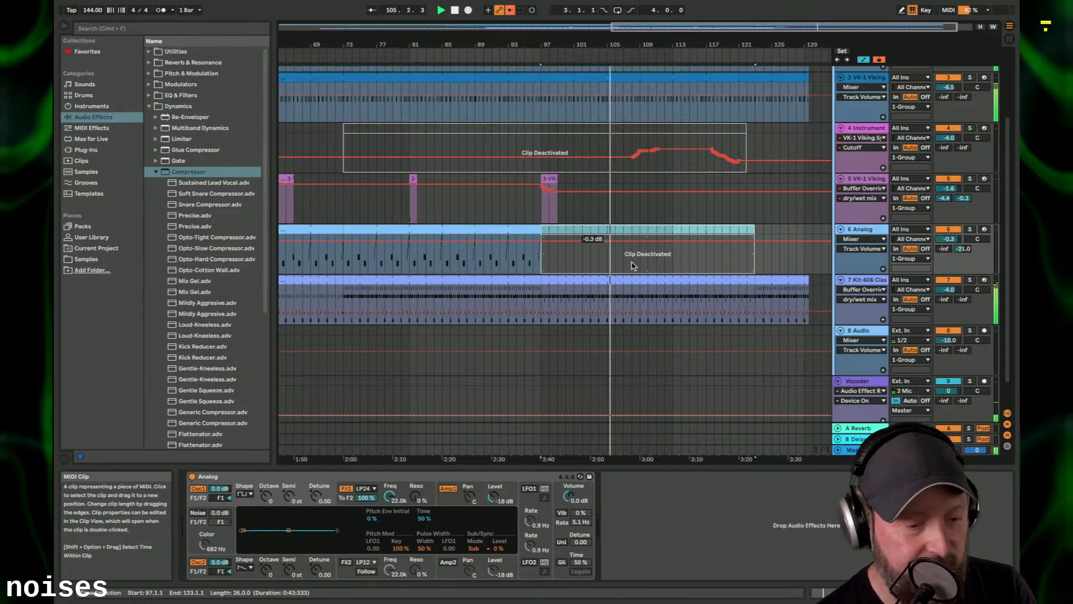
Step: Turn on the Vocoder track's Audio Effect Rack for two spoken passages, deactivating it after each one
click(863, 381)
click(192, 476)
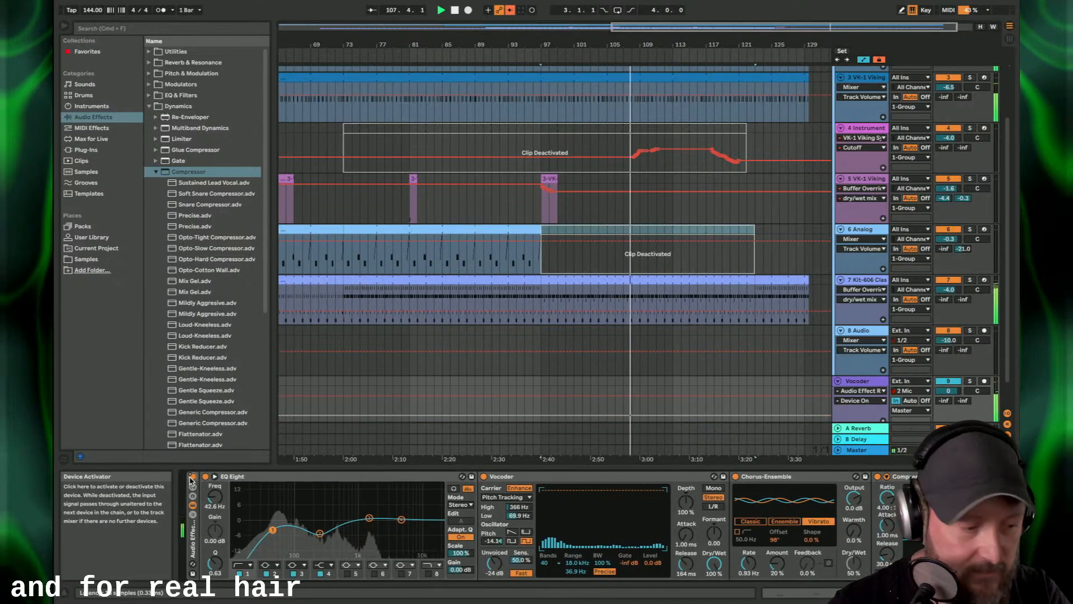
click(193, 477)
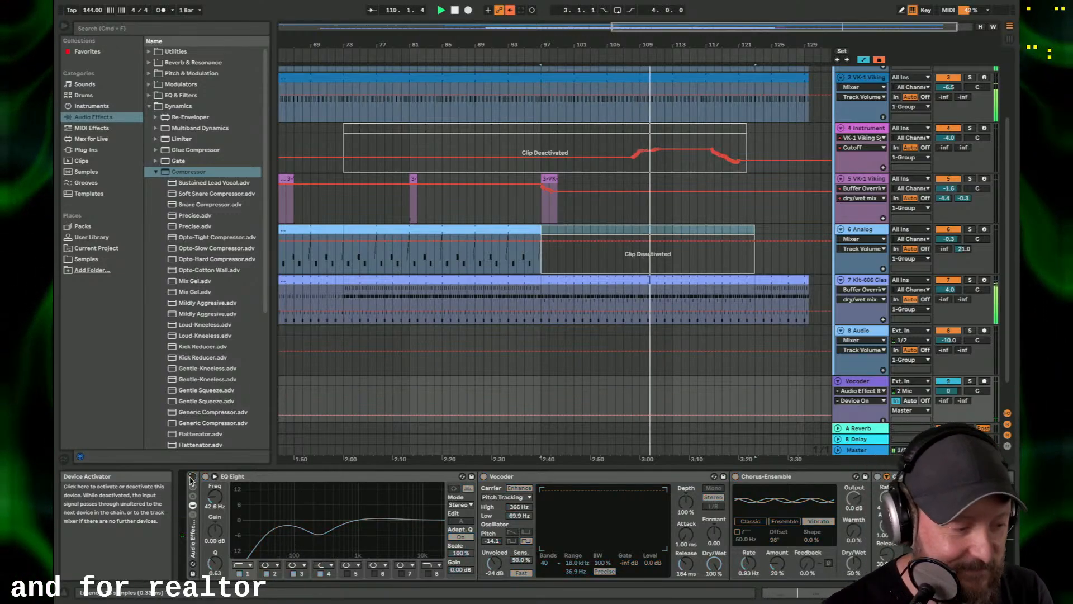
click(193, 478)
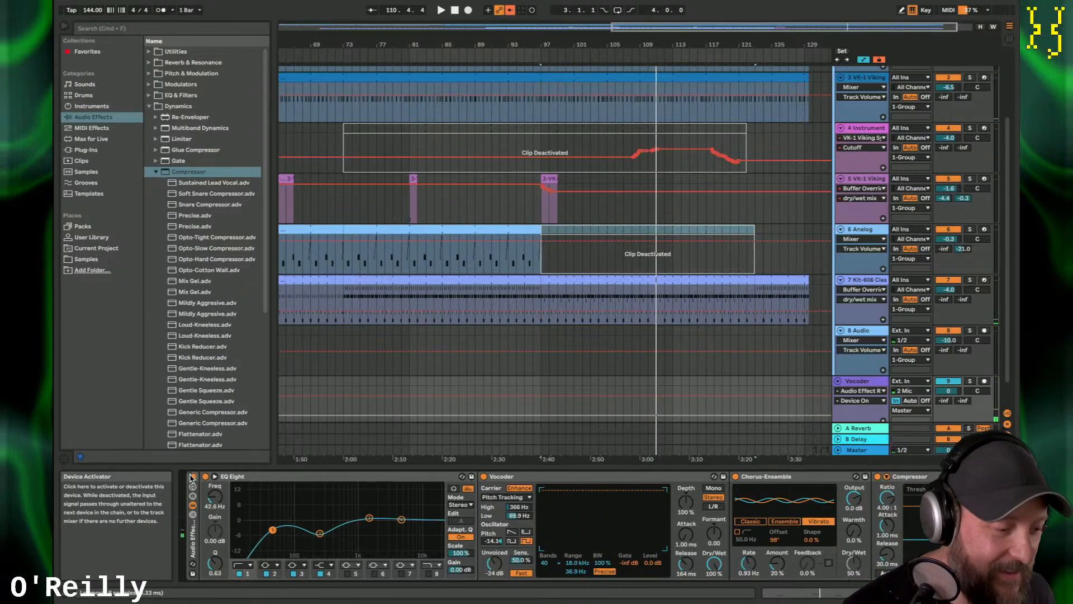
click(191, 478)
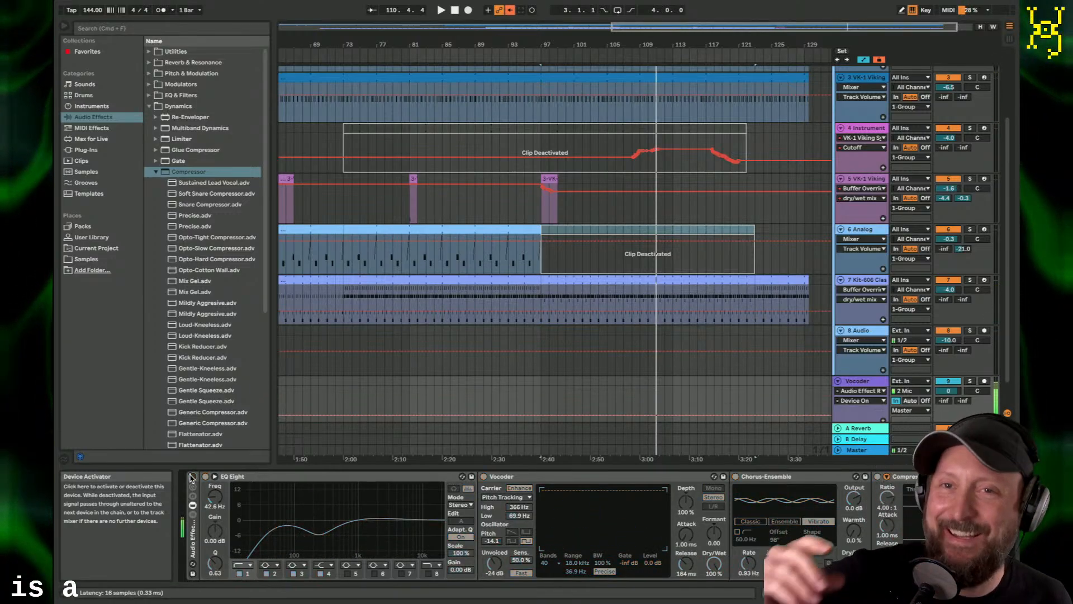